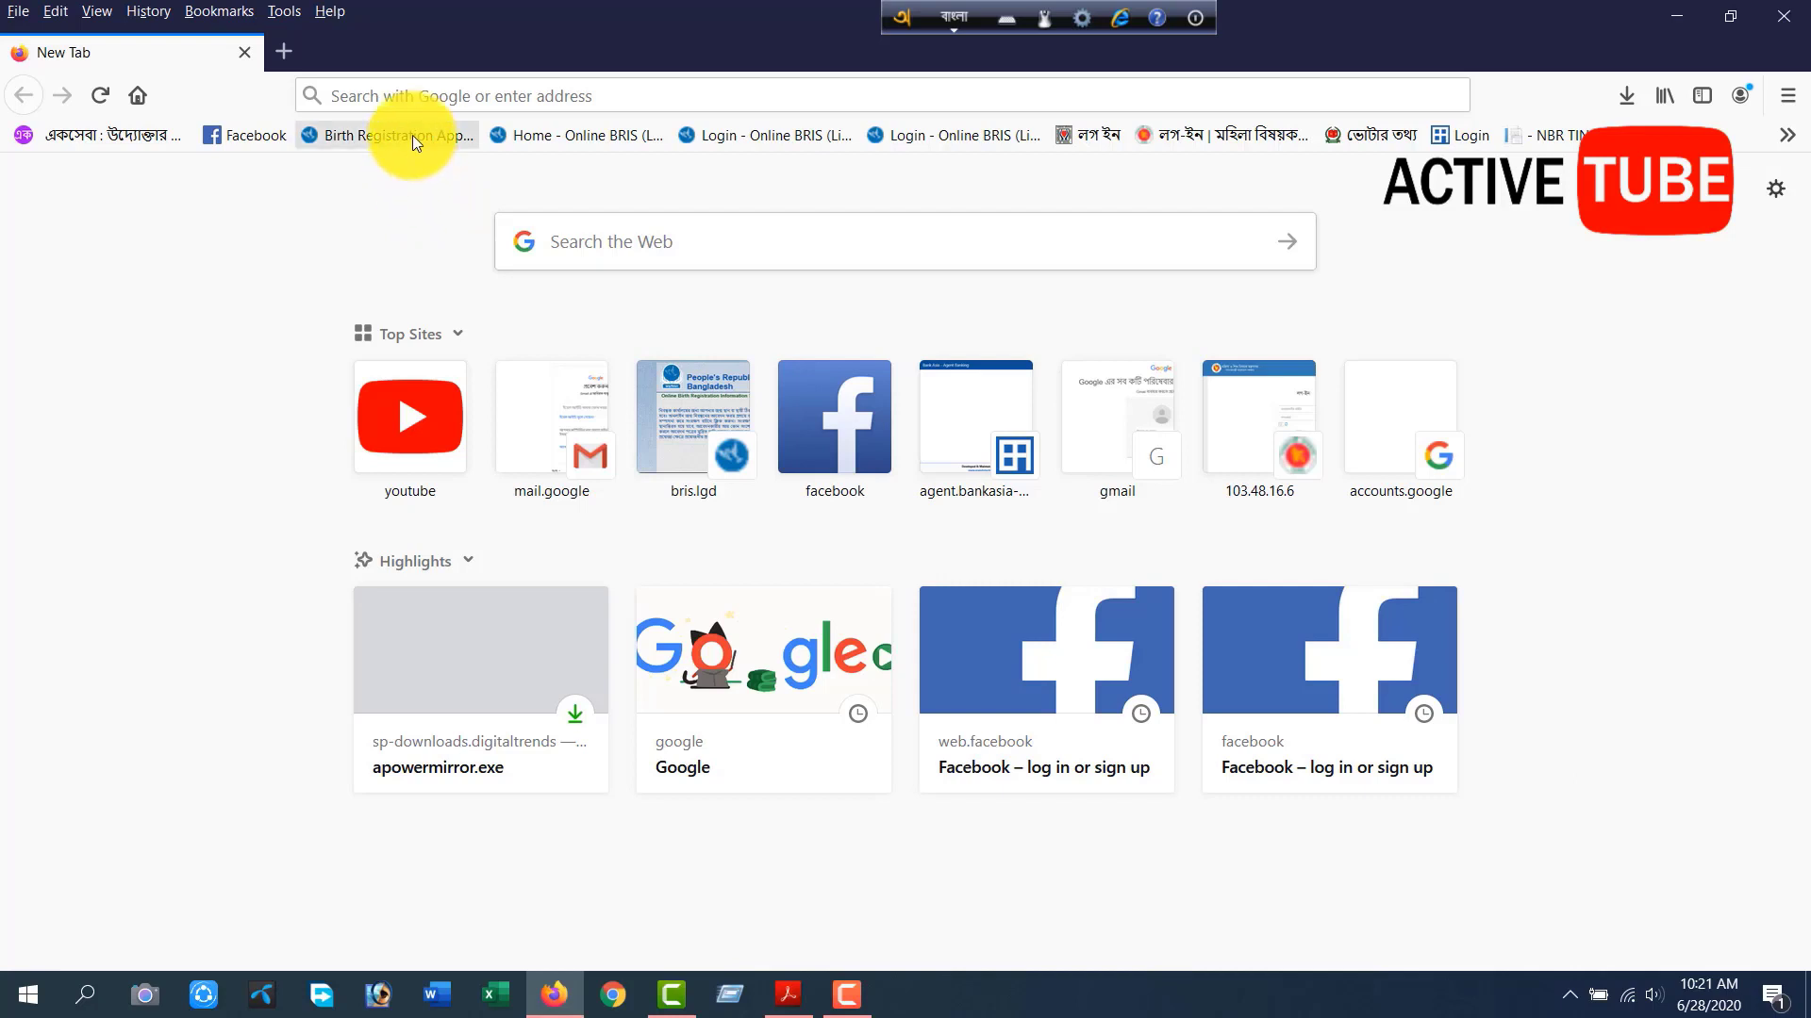
Open the bookmarked birth registration application page at bris.lgd.gov.bd.
{"action": "left_click", "coordinate": [411, 137]}
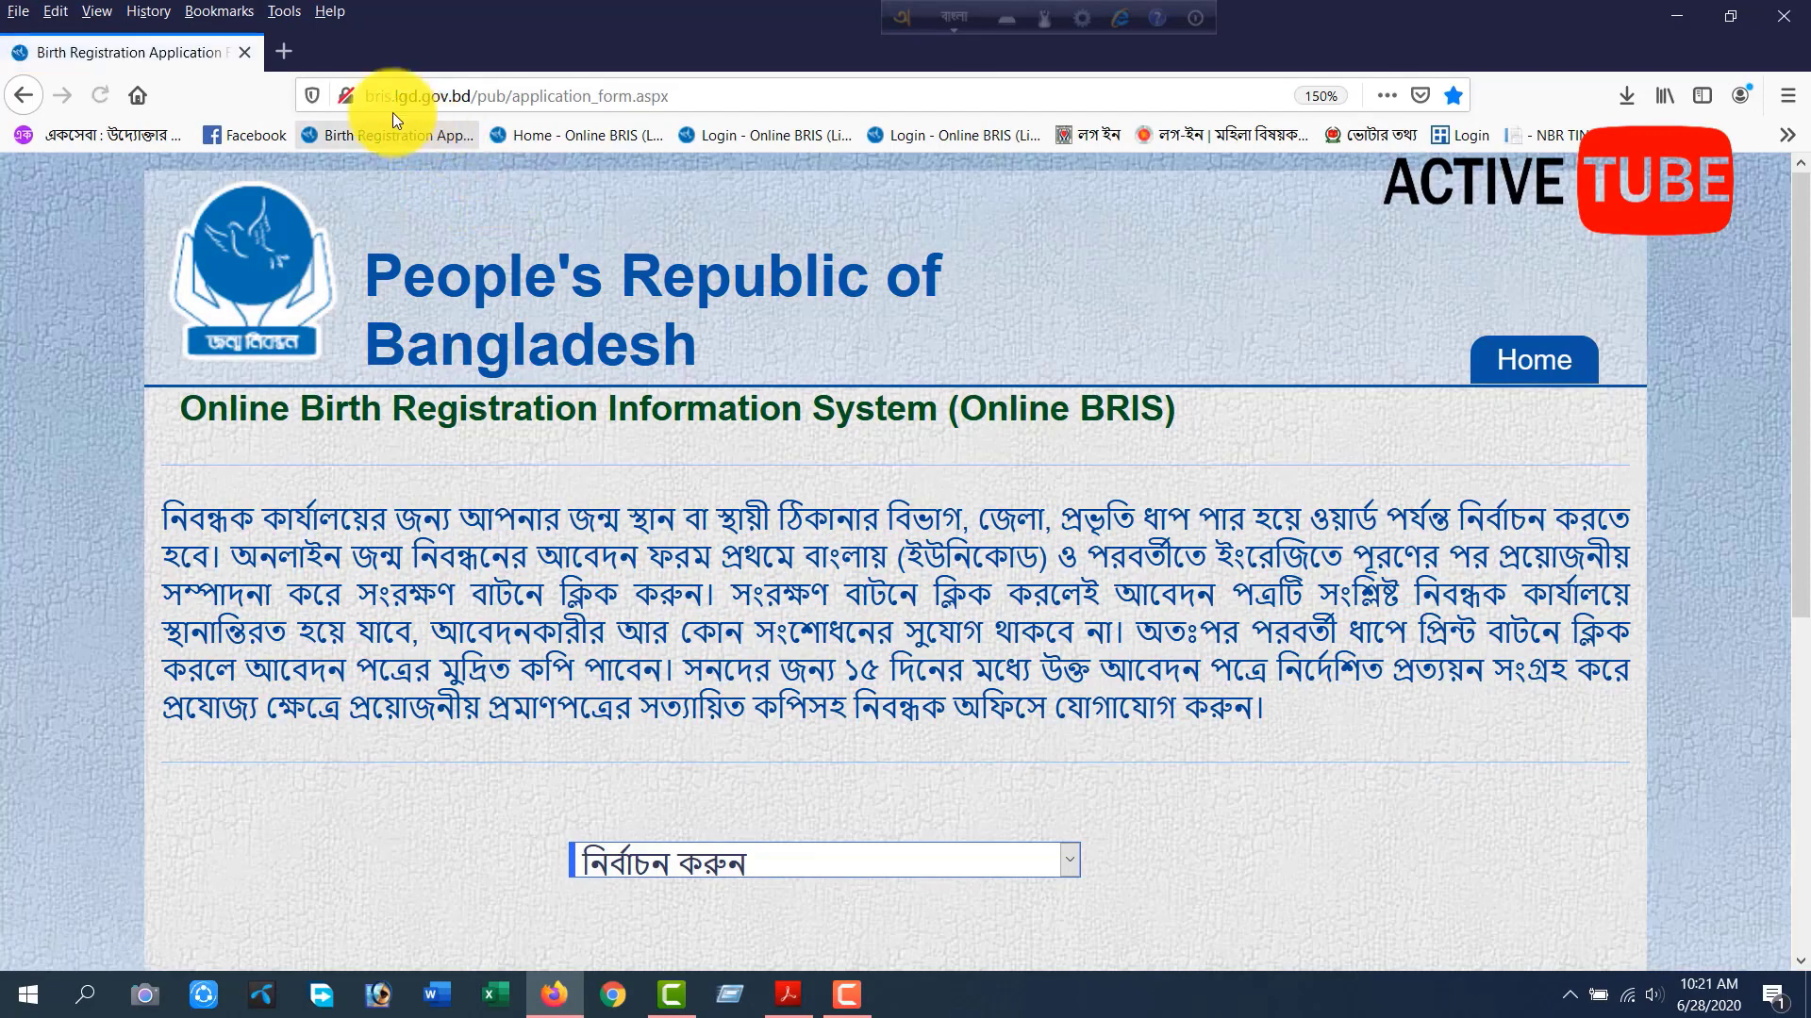
{"action": "double_click", "coordinate": [421, 92]}
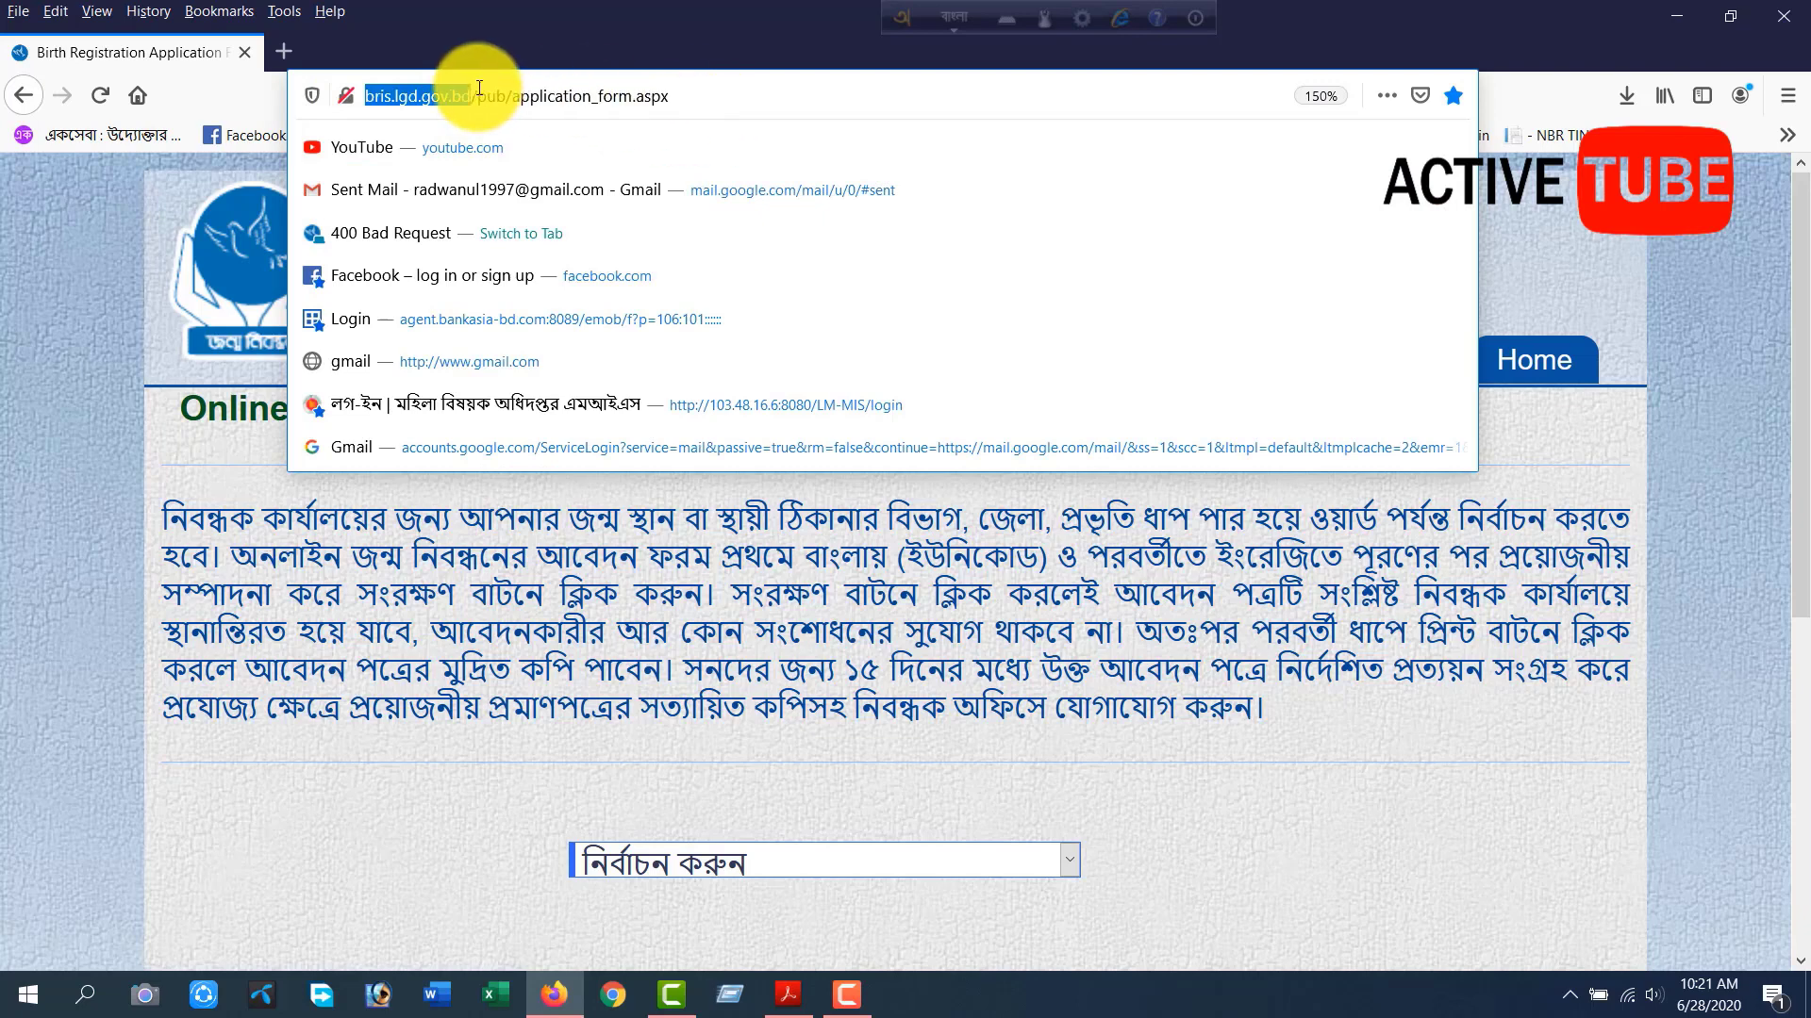
{"action": "left_click", "coordinate": [1366, 646]}
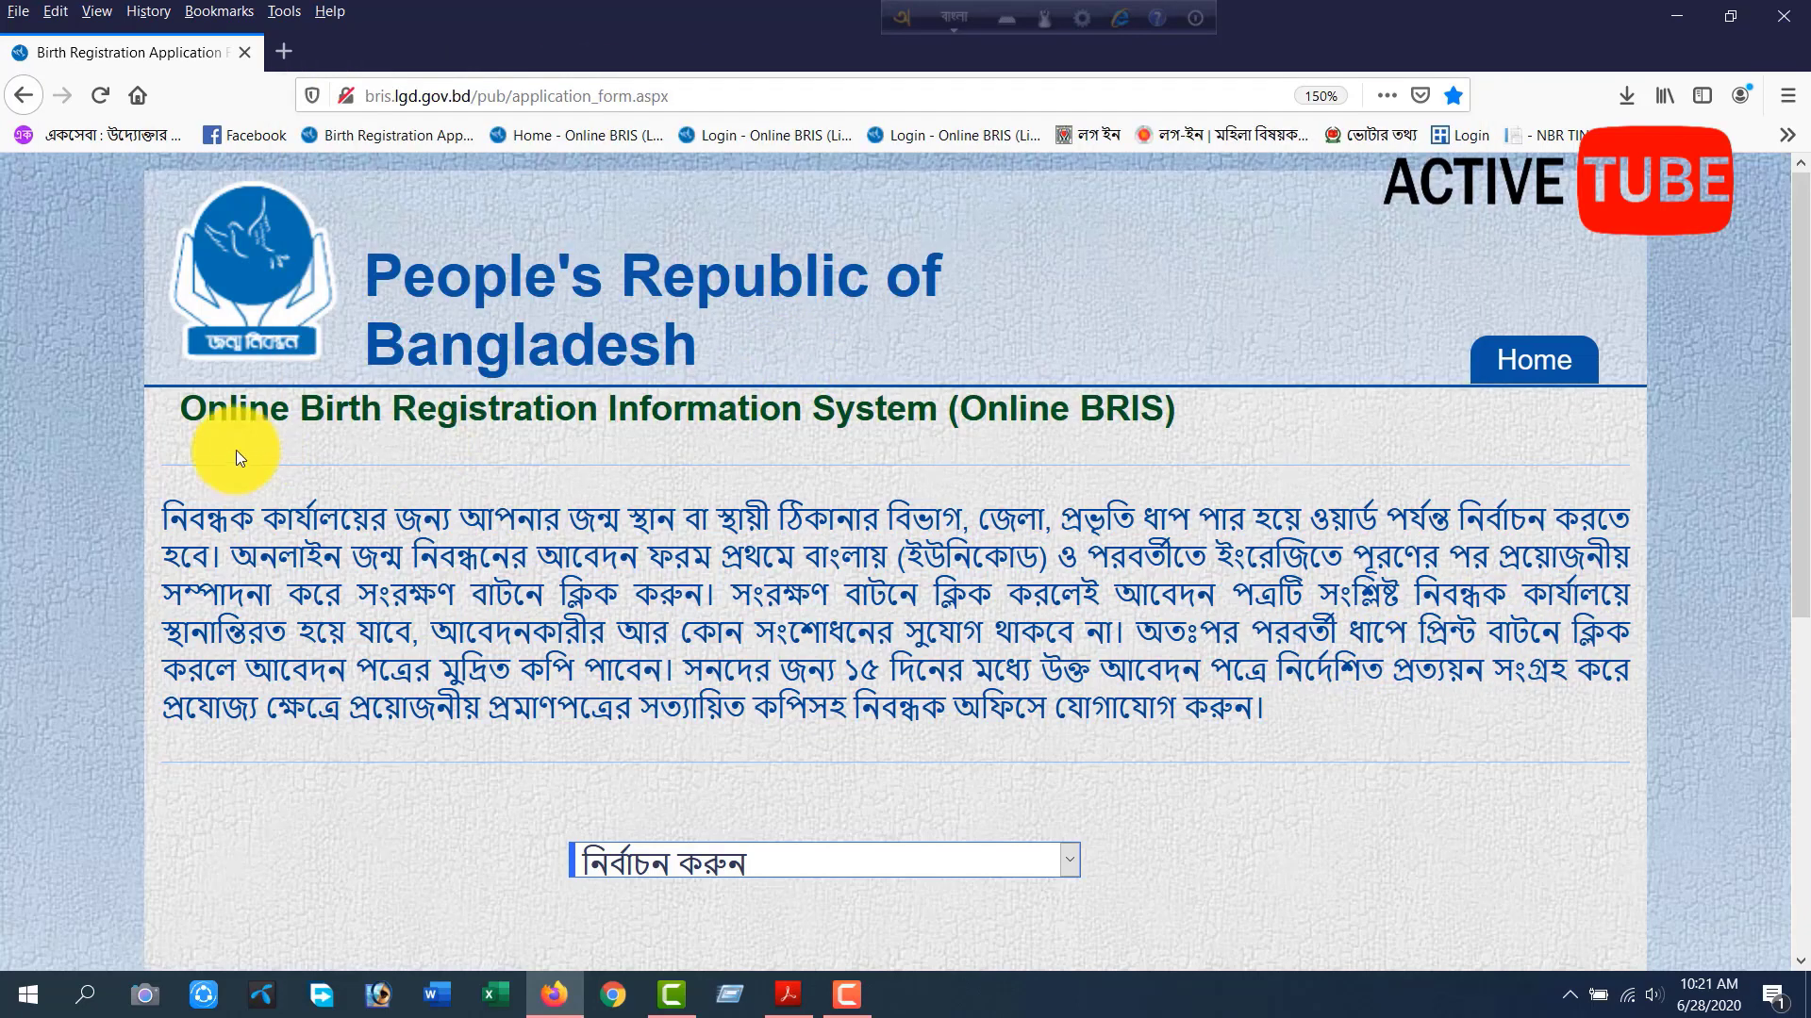
Read the page heading and the Bengali instructions on selecting the registrar office and completing, saving and printing the application.
{"action": "left_click_drag", "start_coordinate": [178, 405], "coordinate": [1169, 420]}
{"action": "left_click", "coordinate": [1203, 427]}
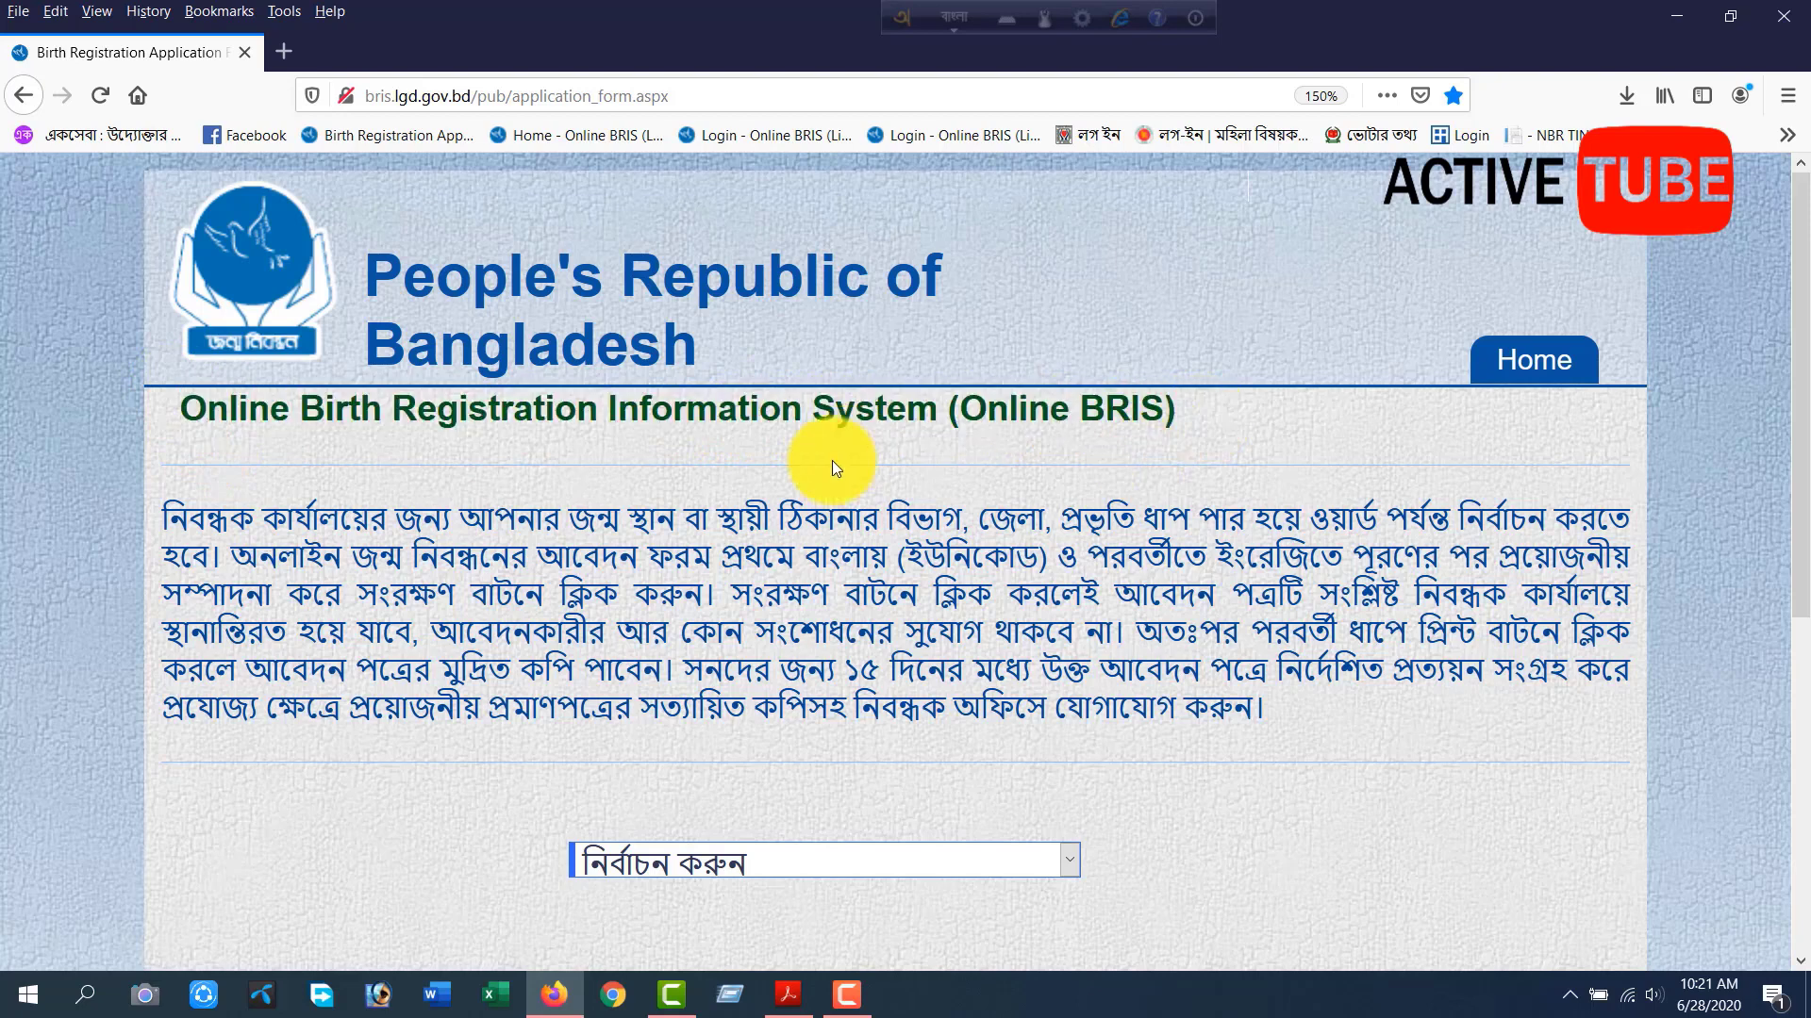
{"action": "left_click_drag", "start_coordinate": [160, 519], "coordinate": [971, 519]}
{"action": "left_click_drag", "start_coordinate": [1017, 518], "coordinate": [1443, 526]}
{"action": "left_click", "coordinate": [931, 551]}
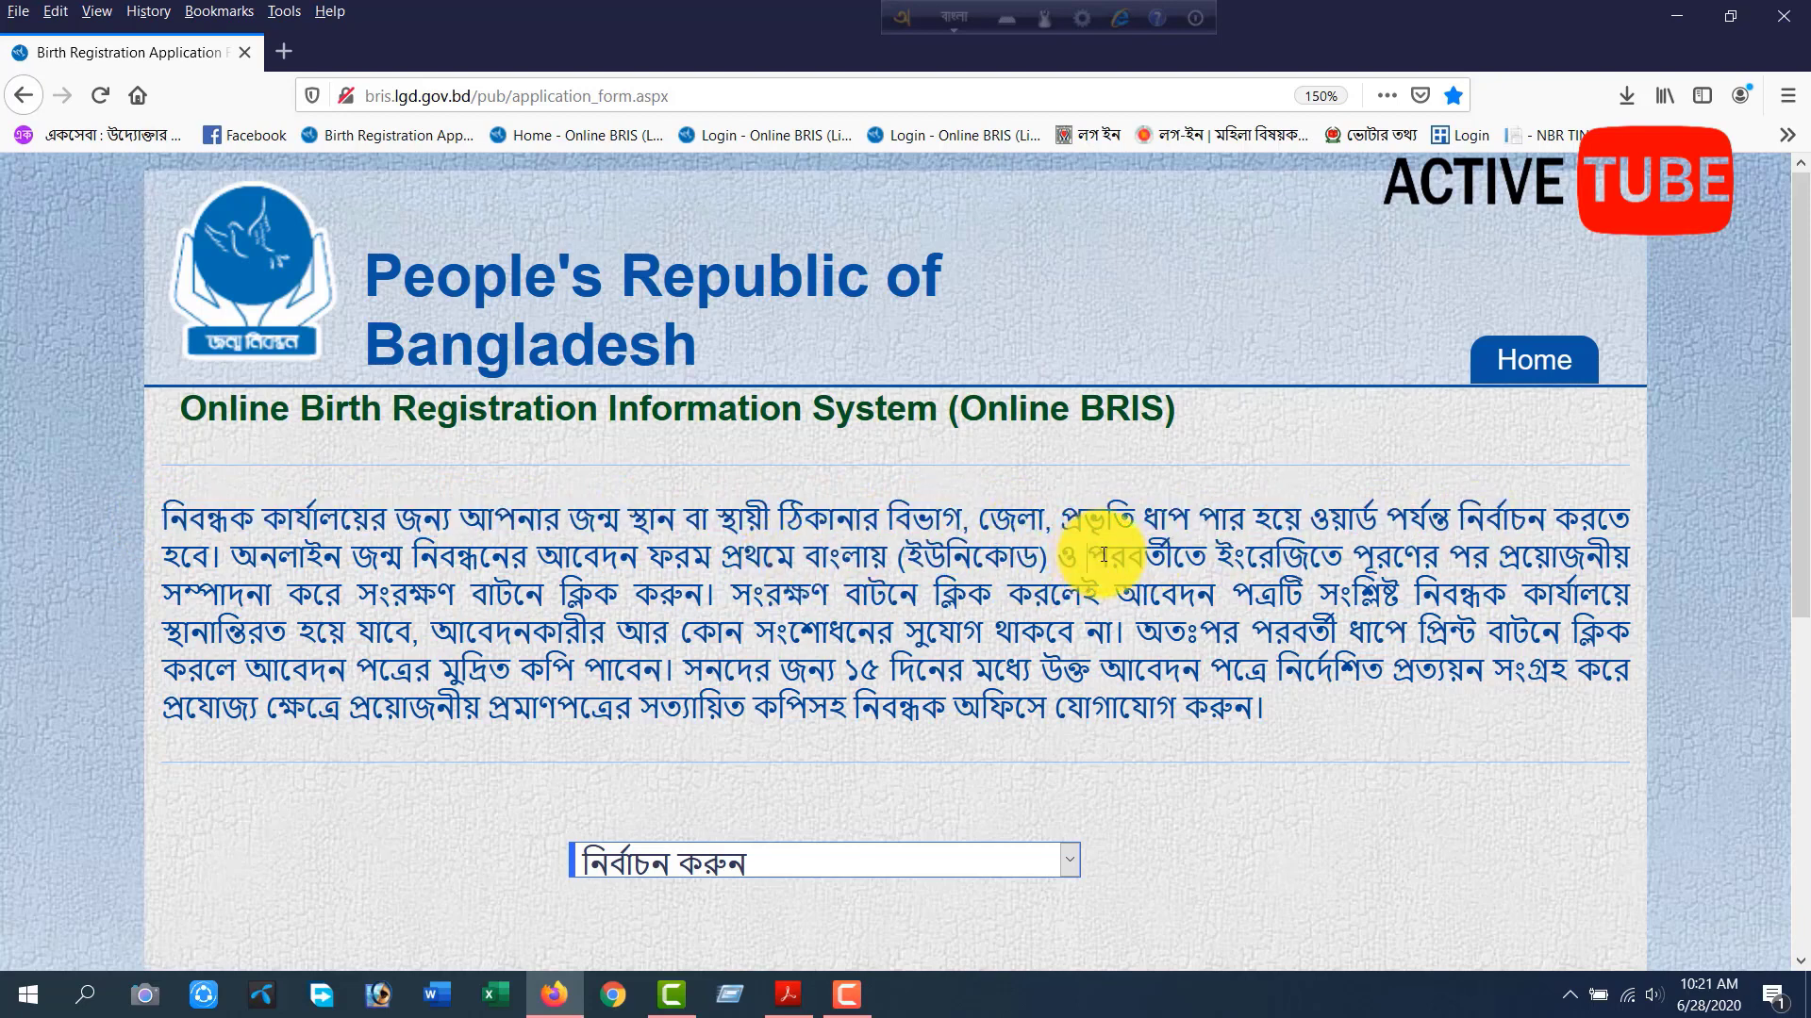
{"action": "left_click_drag", "start_coordinate": [1158, 557], "coordinate": [1547, 551]}
{"action": "left_click", "coordinate": [1001, 558]}
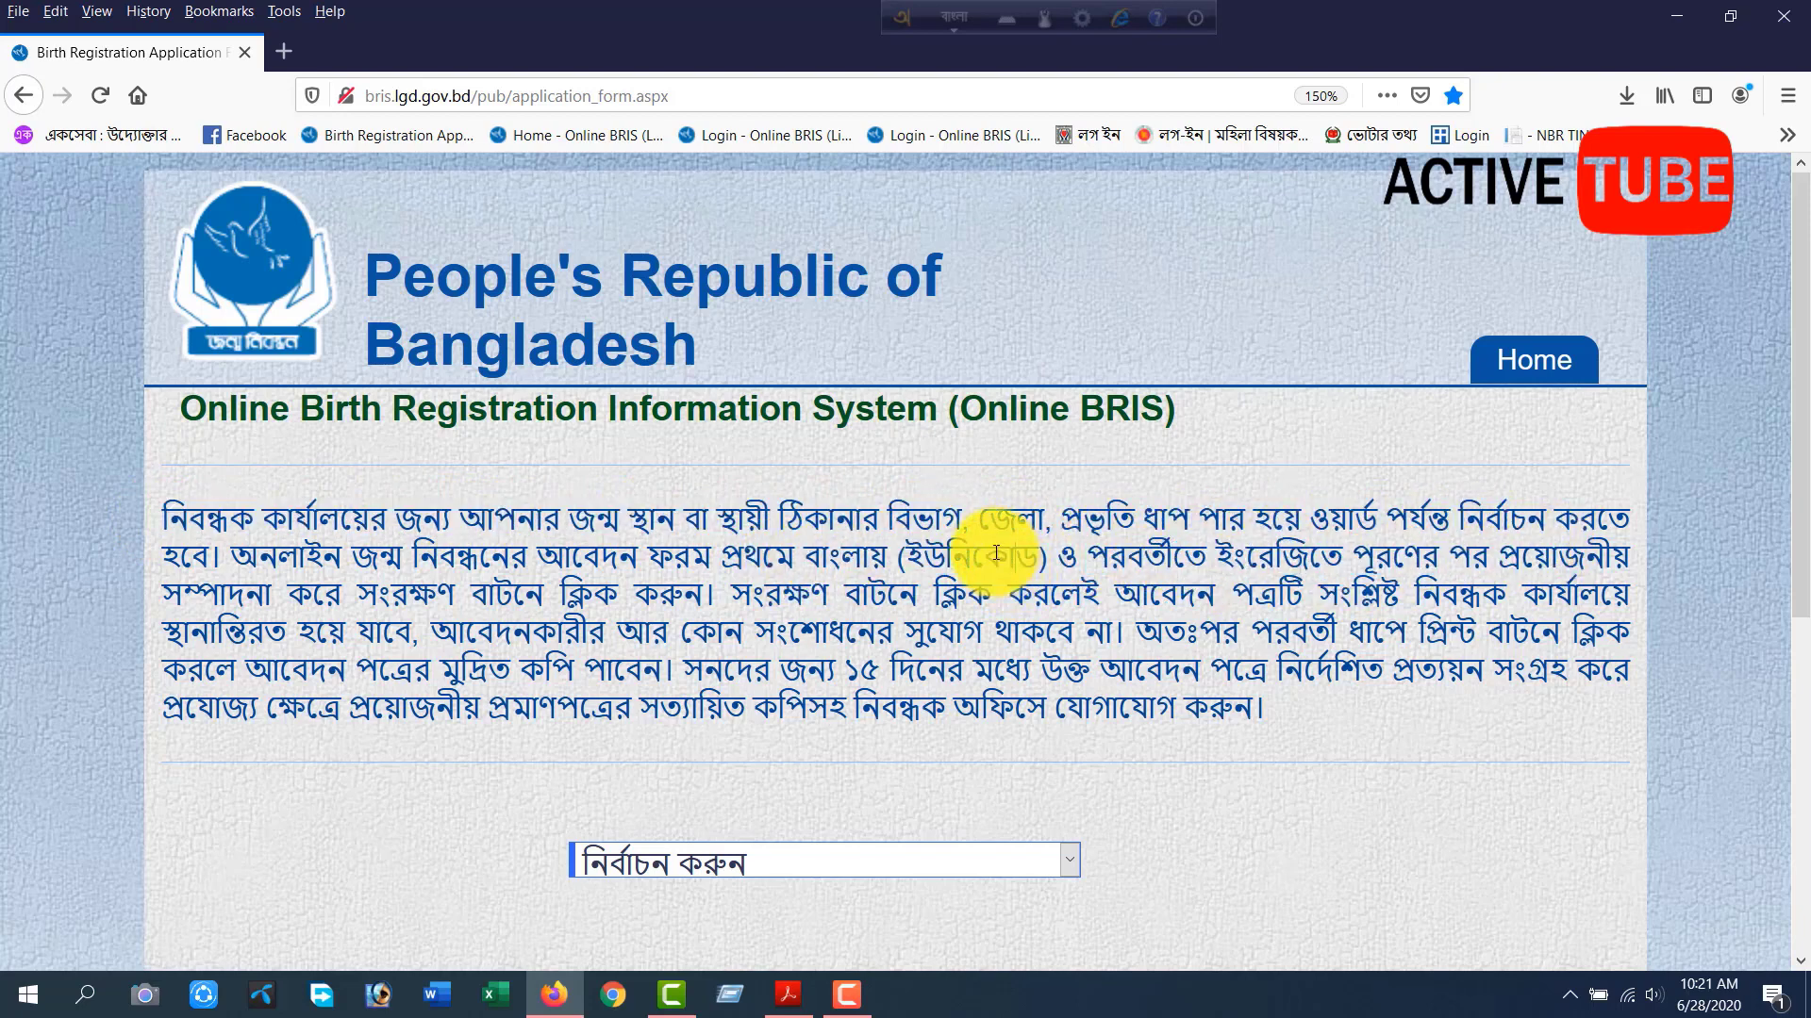
{"action": "double_click", "coordinate": [996, 552]}
{"action": "left_click", "coordinate": [776, 644]}
{"action": "left_click_drag", "start_coordinate": [543, 609], "coordinate": [1482, 596]}
{"action": "left_click", "coordinate": [1100, 600]}
{"action": "left_click_drag", "start_coordinate": [358, 630], "coordinate": [1570, 624]}
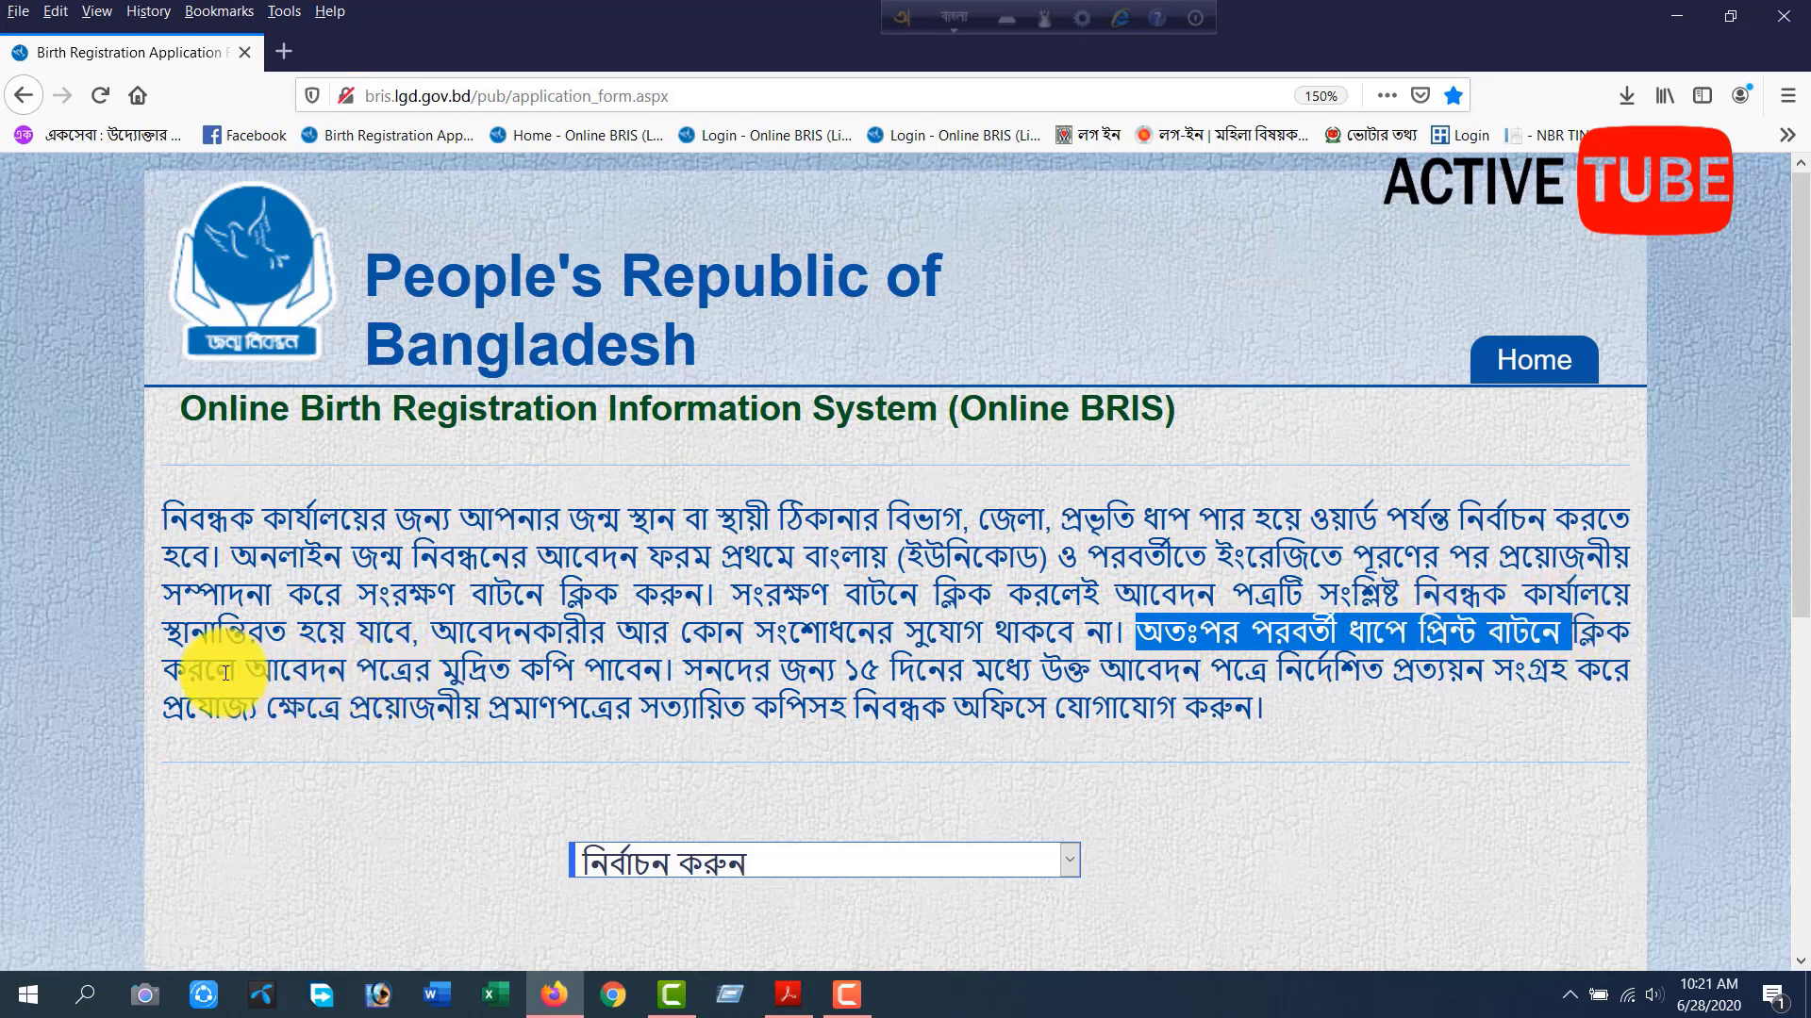
{"action": "left_click_drag", "start_coordinate": [240, 673], "coordinate": [1516, 663]}
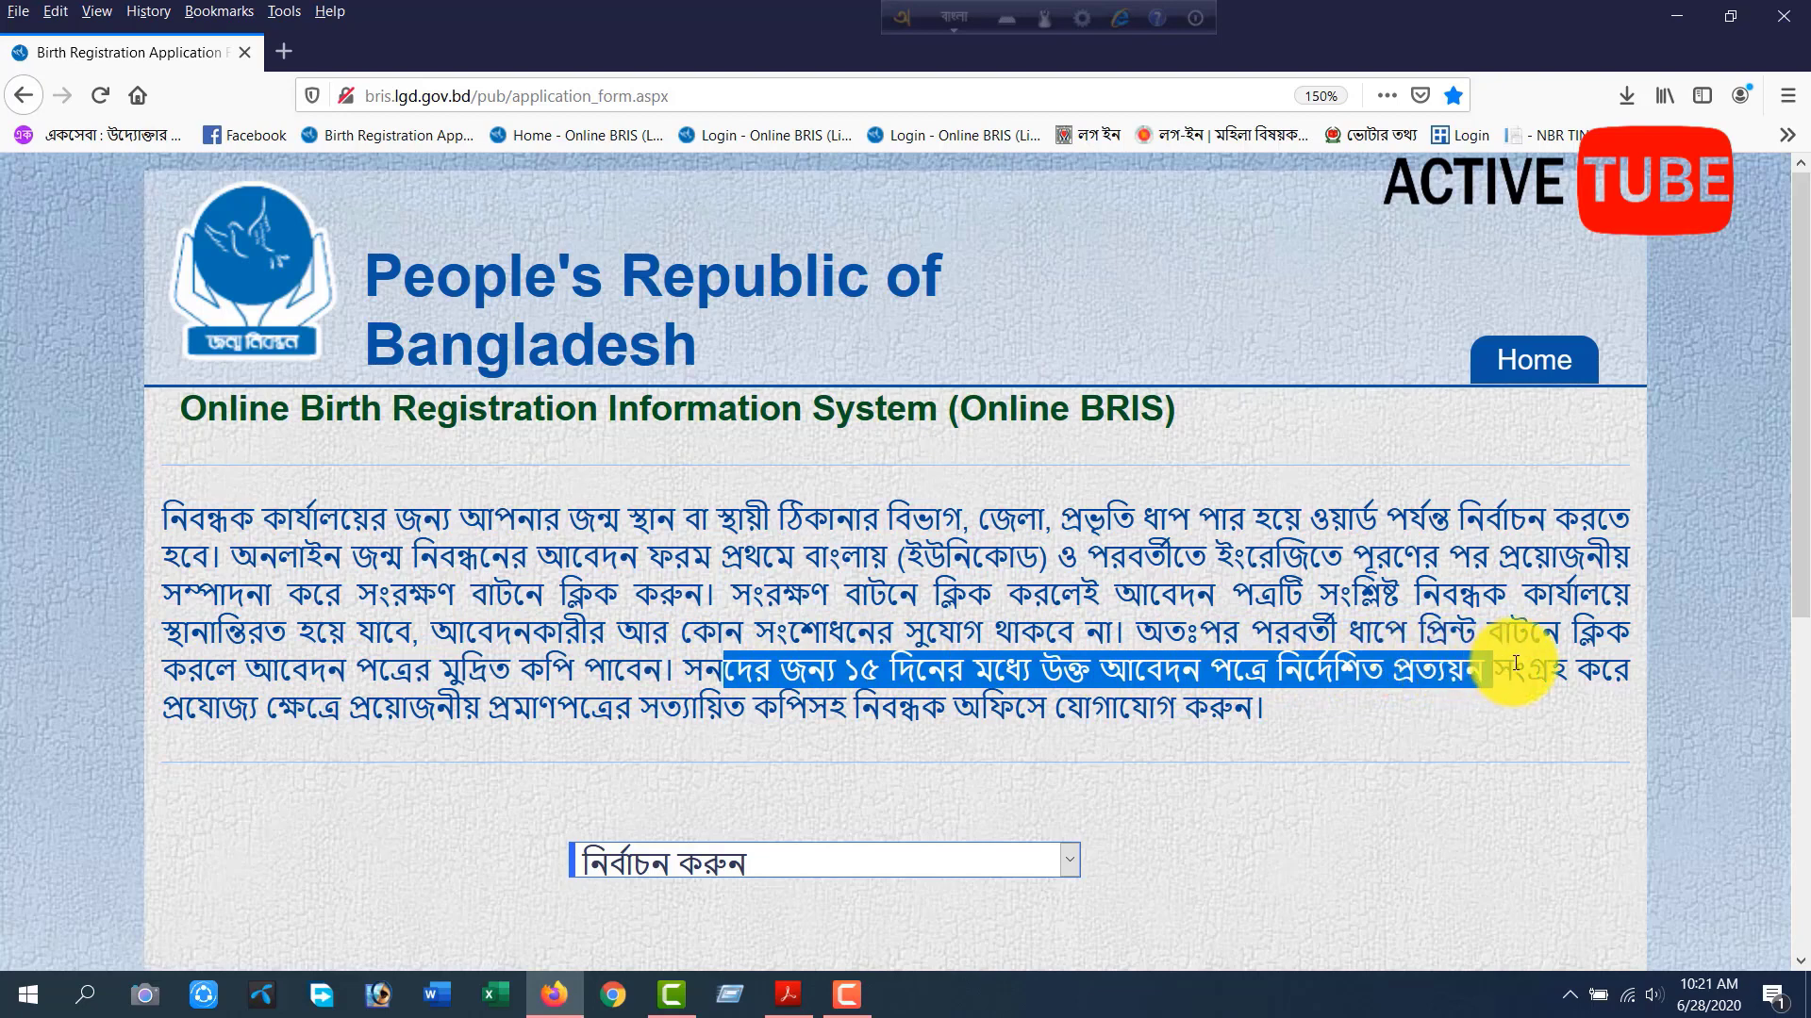
{"action": "left_click_drag", "start_coordinate": [373, 708], "coordinate": [1263, 699]}
{"action": "left_click", "coordinate": [1211, 668]}
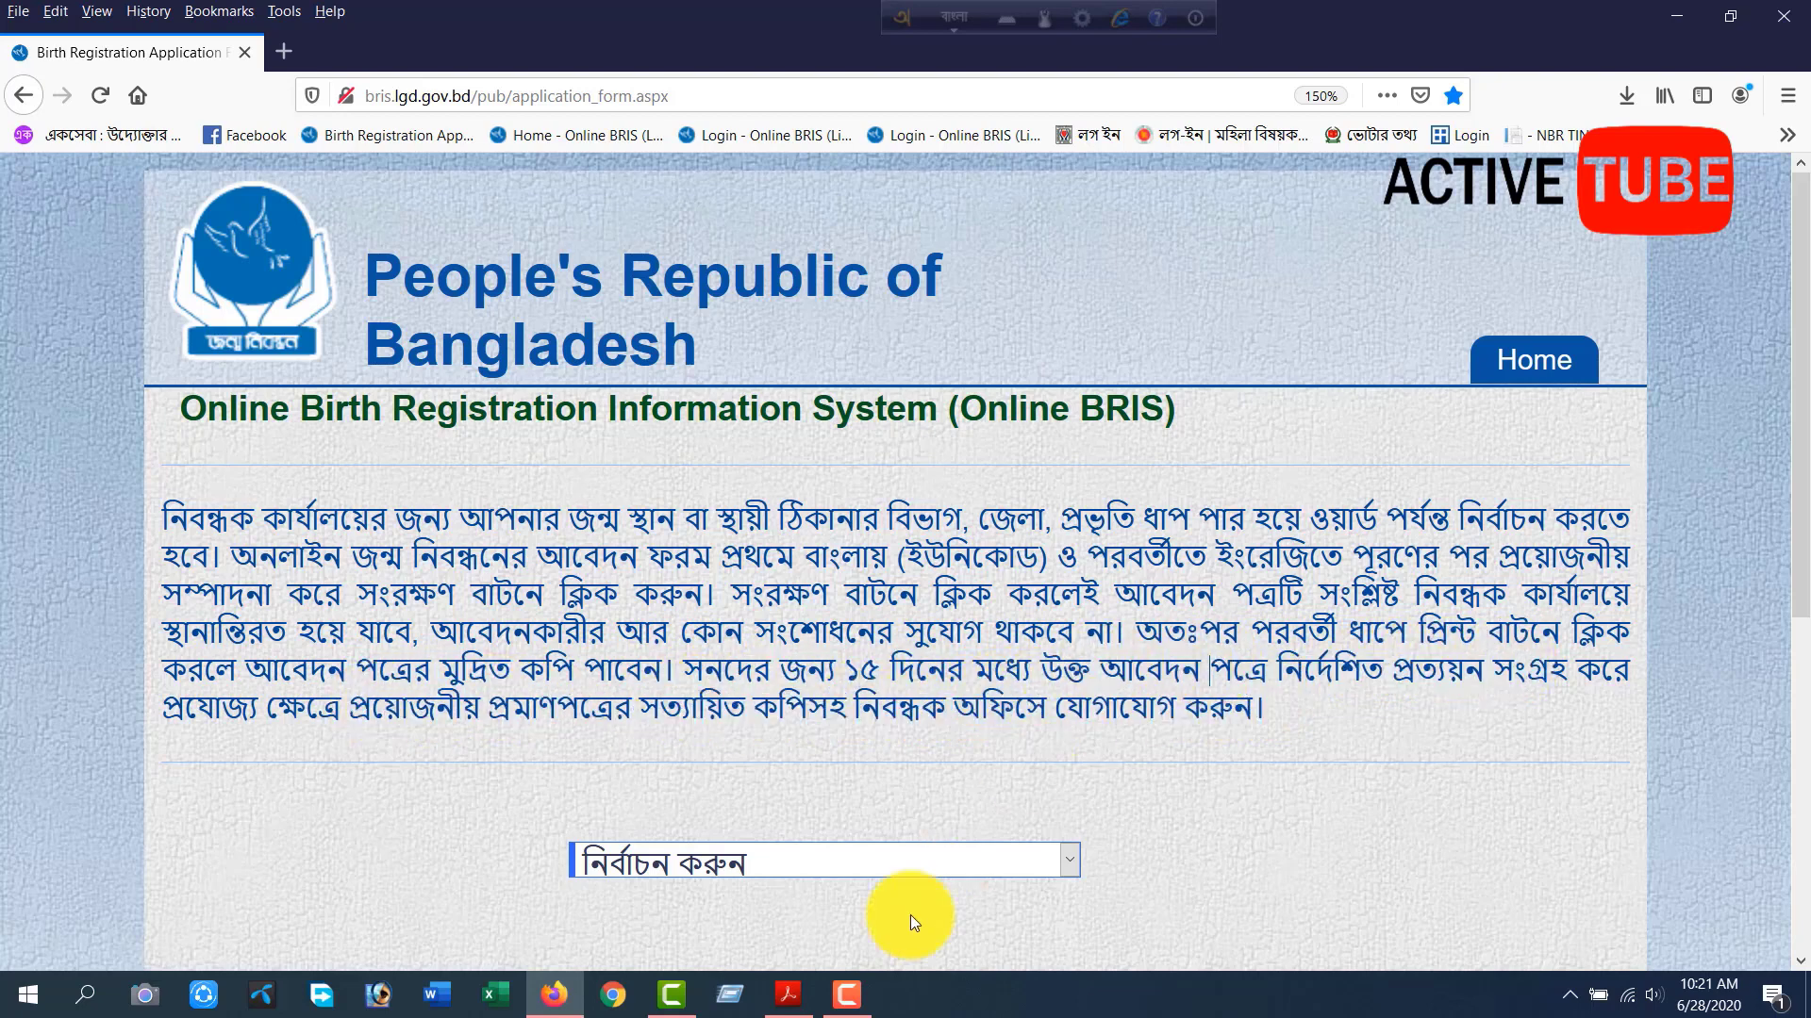
Switch to the birth certificate PDF in Adobe Acrobat Reader and examine its heading, registration number and personal details at 150% zoom.
{"action": "left_click", "coordinate": [786, 990]}
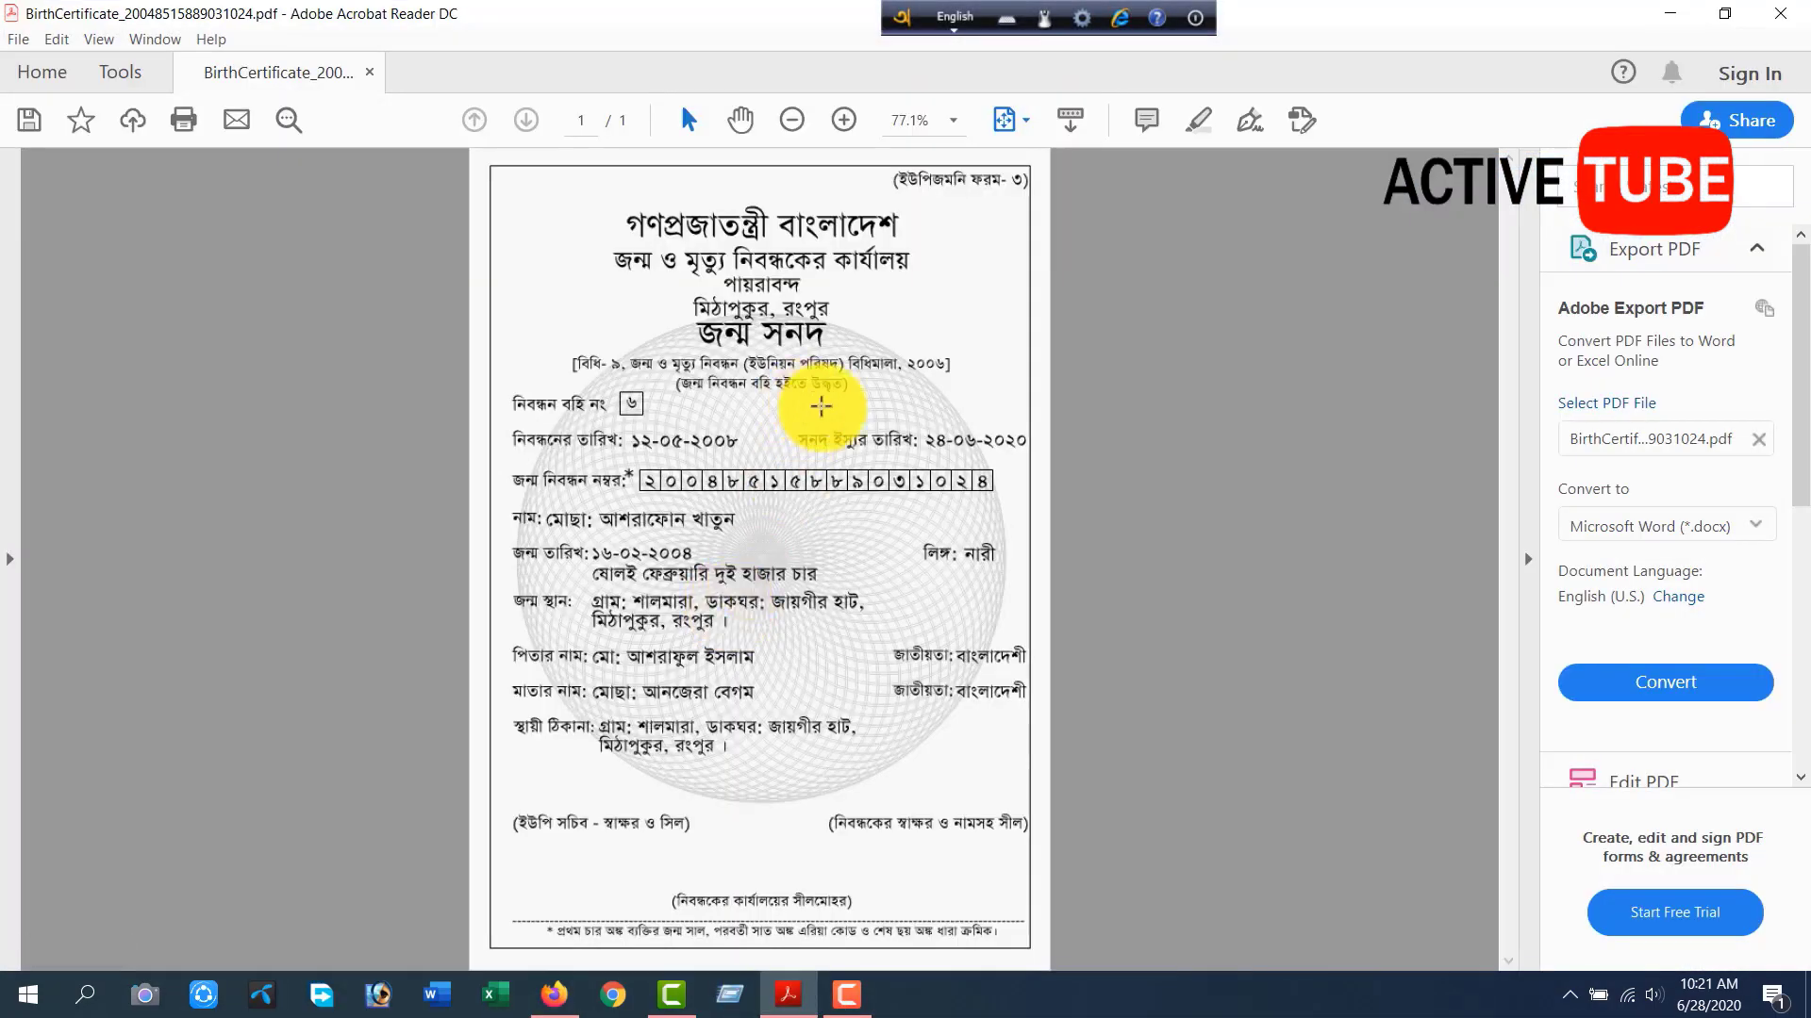
{"action": "scroll", "coordinate": [822, 407], "scroll_direction": "up", "scroll_amount": 3}
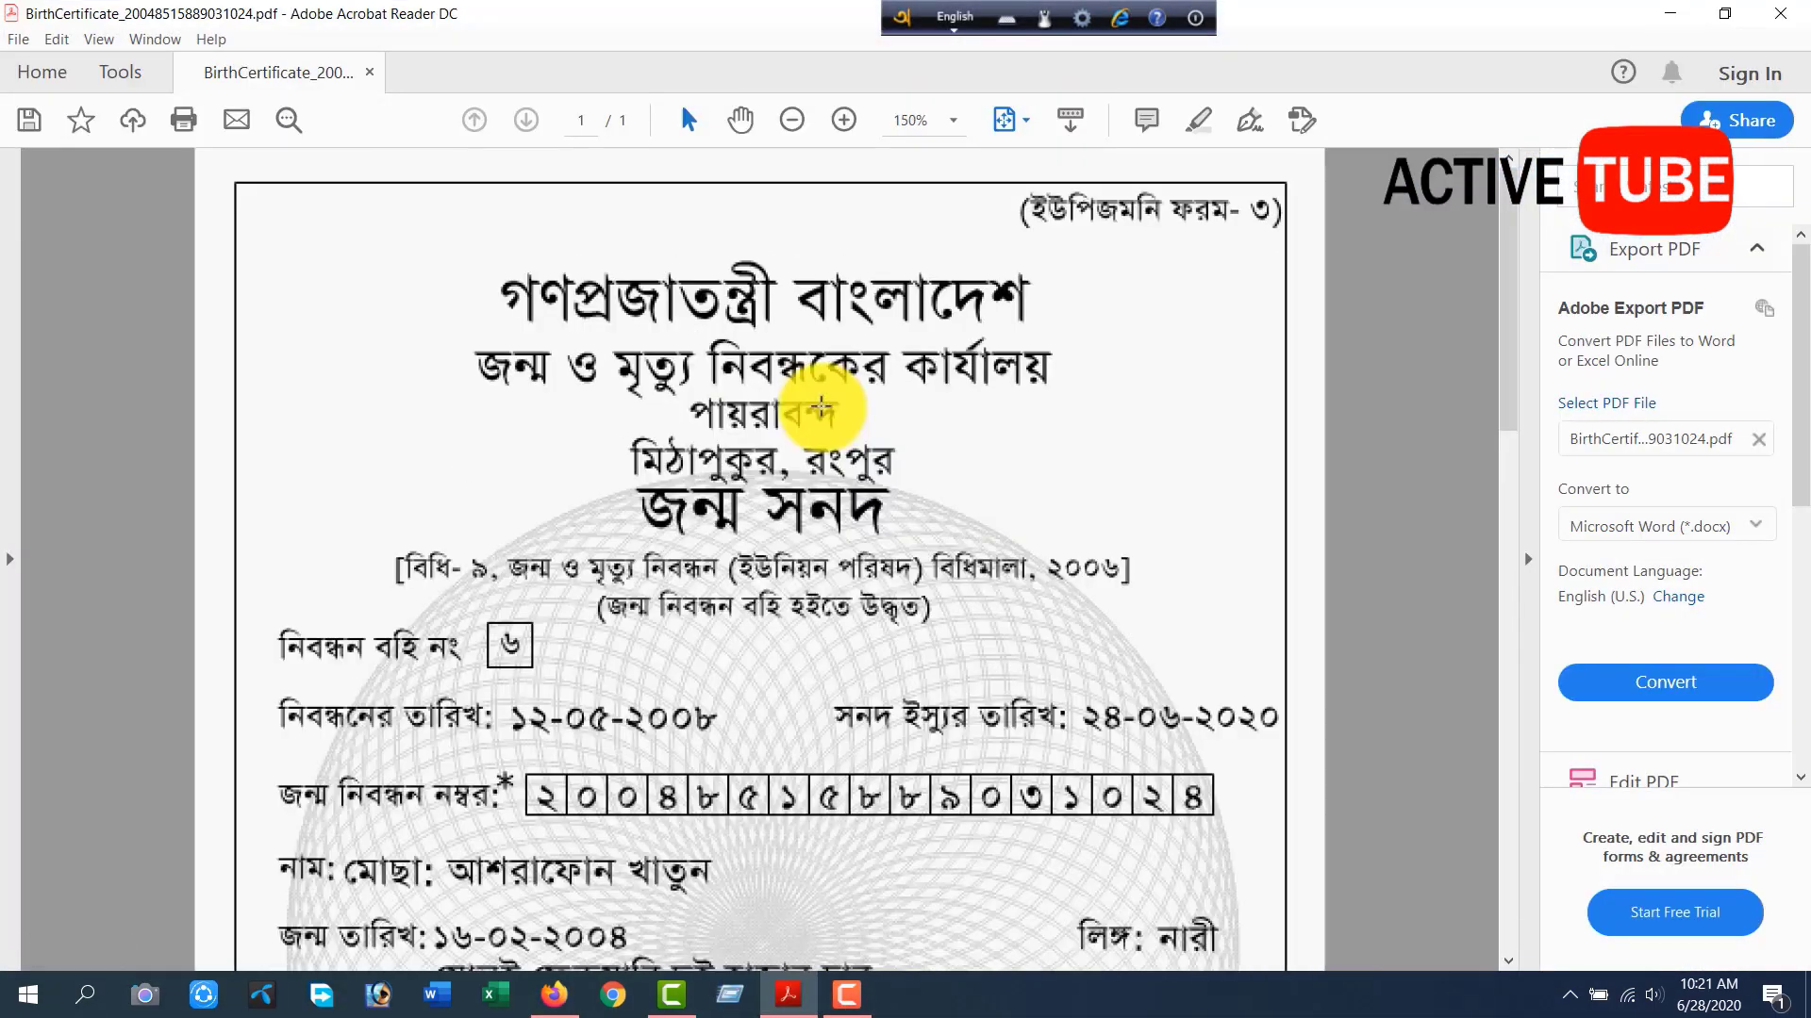
{"action": "left_click_drag", "start_coordinate": [358, 244], "coordinate": [1265, 546]}
{"action": "left_click", "coordinate": [822, 644]}
{"action": "scroll", "coordinate": [816, 639], "scroll_direction": "down", "scroll_amount": 1}
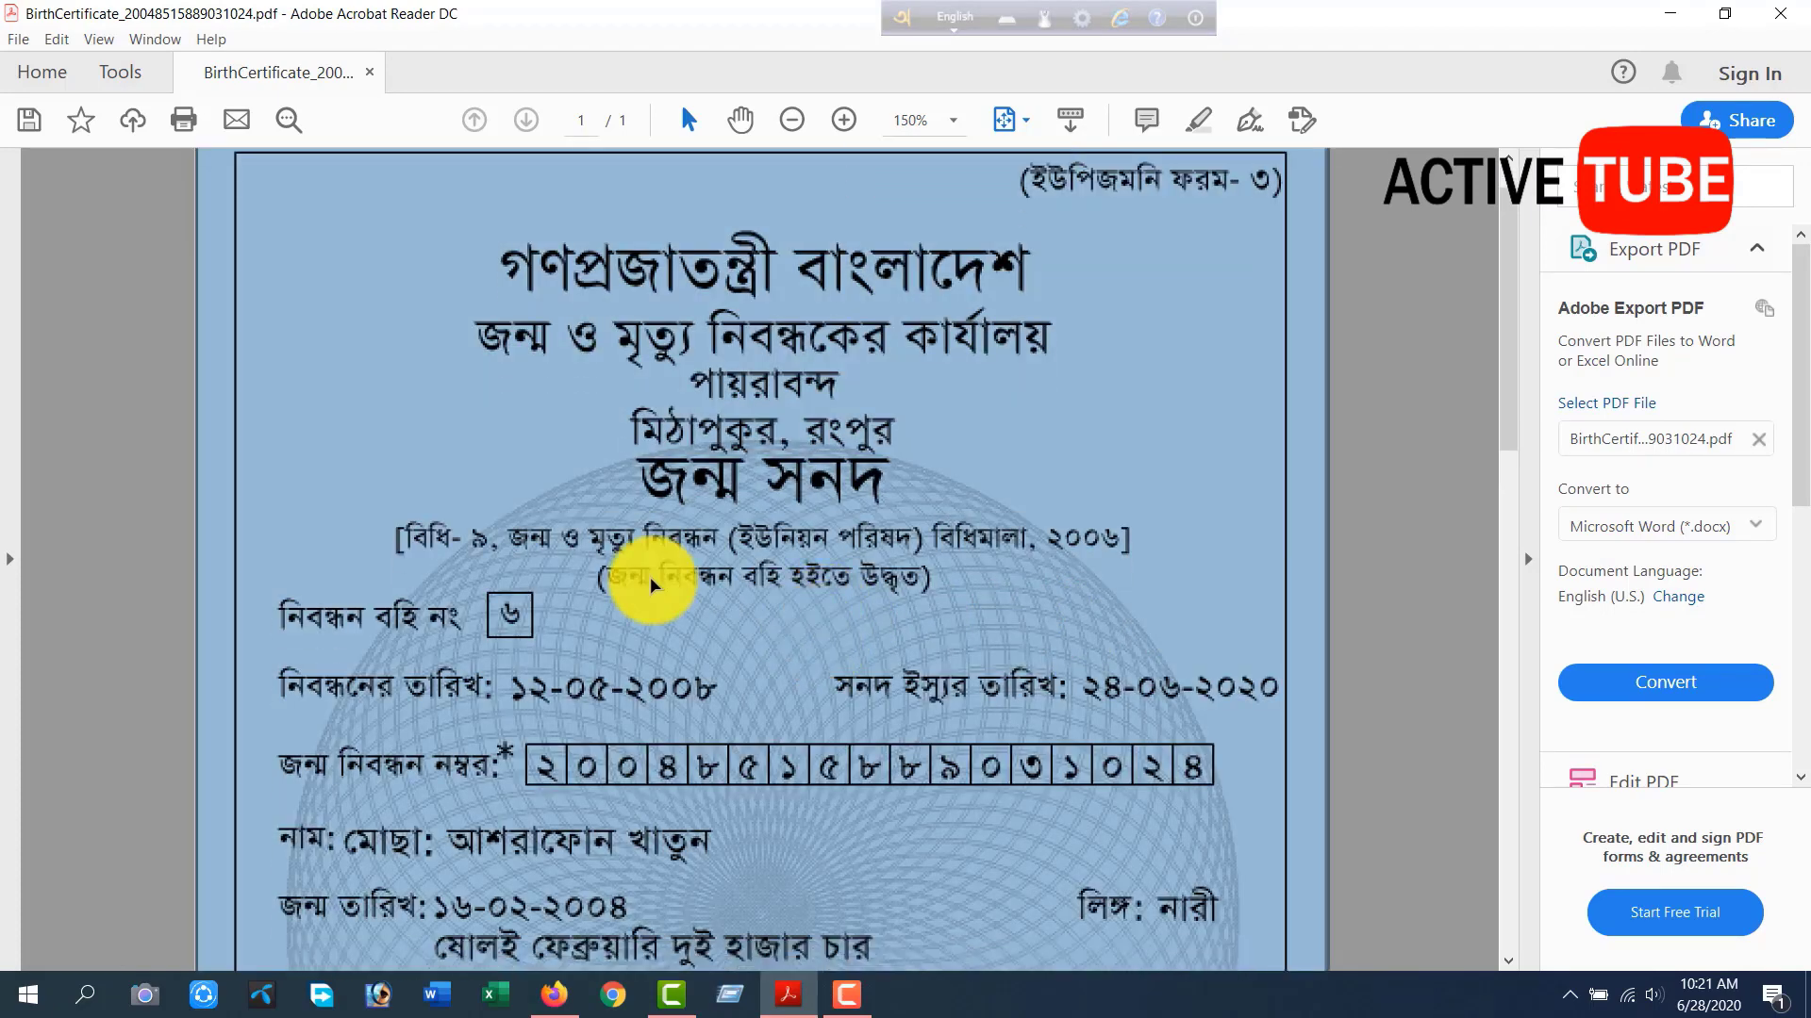
{"action": "left_click", "coordinate": [650, 588]}
{"action": "scroll", "coordinate": [606, 685], "scroll_direction": "down", "scroll_amount": 2}
{"action": "left_click_drag", "start_coordinate": [490, 654], "coordinate": [1220, 763]}
{"action": "left_click", "coordinate": [937, 539]}
{"action": "scroll", "coordinate": [939, 547], "scroll_direction": "down", "scroll_amount": 1}
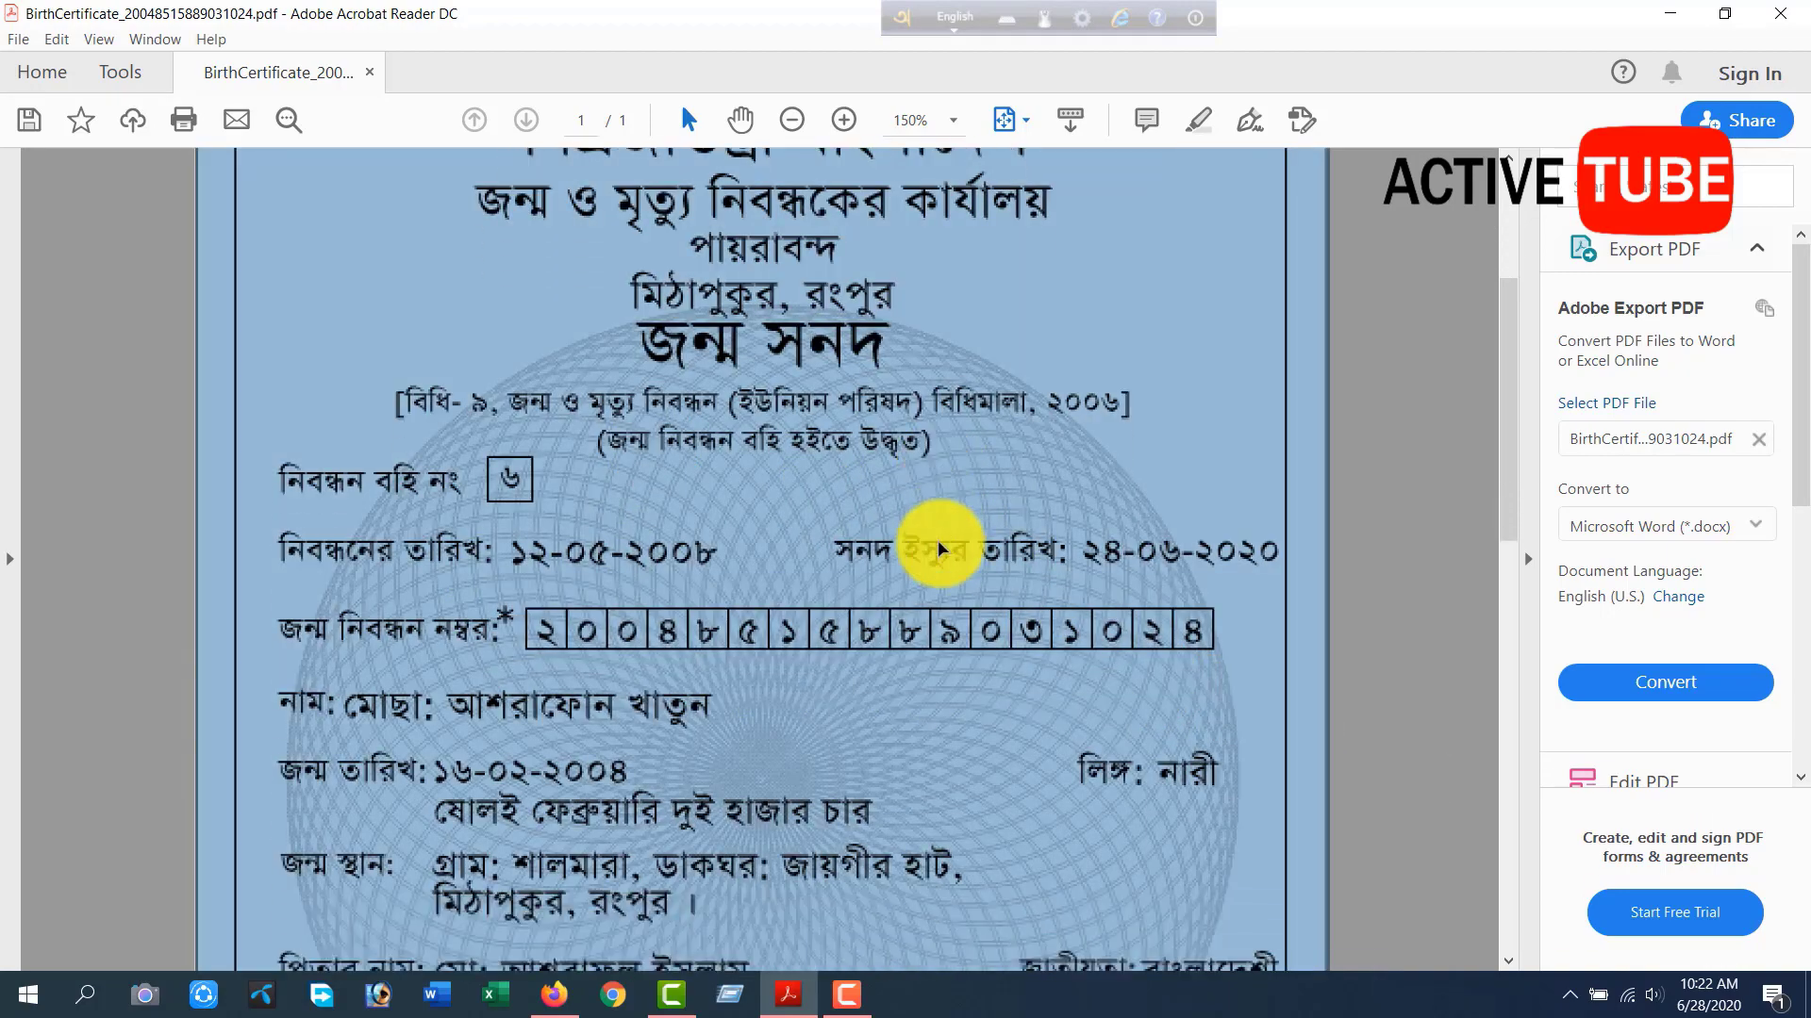
{"action": "scroll", "coordinate": [938, 547], "scroll_direction": "down", "scroll_amount": 1}
{"action": "left_click", "coordinate": [557, 675]}
{"action": "scroll", "coordinate": [477, 629], "scroll_direction": "down", "scroll_amount": 1}
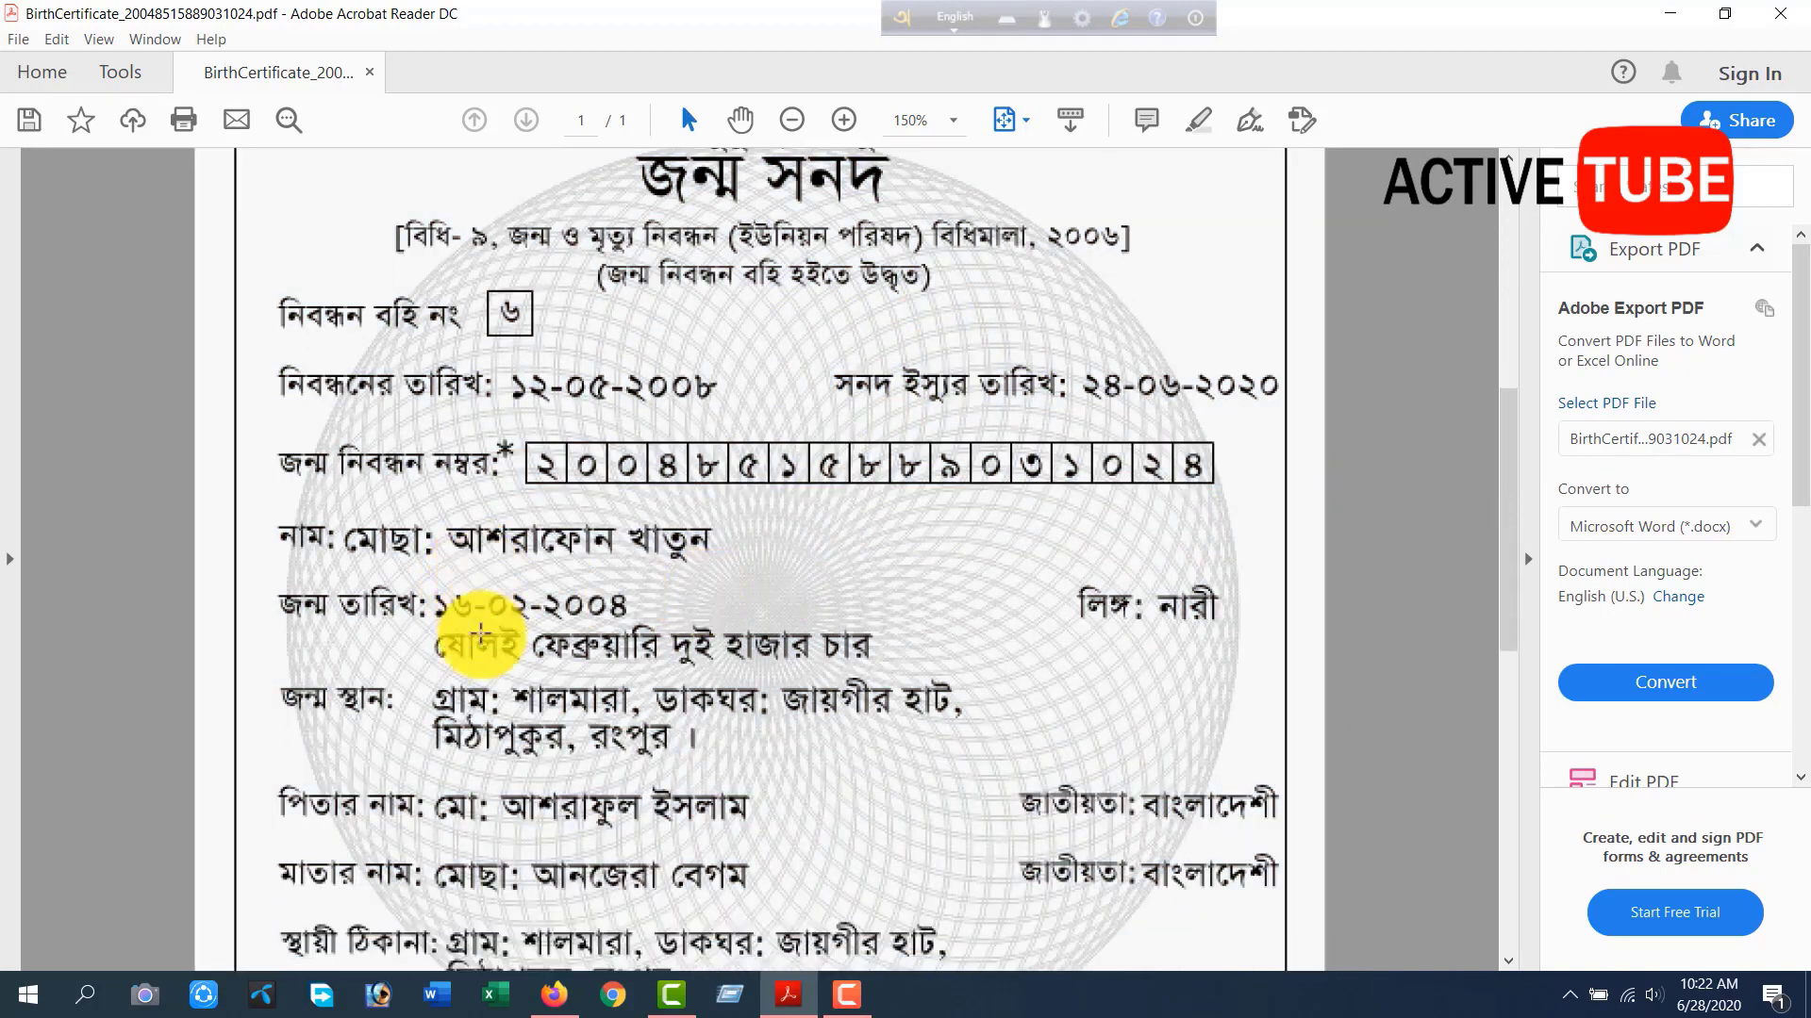
{"action": "scroll", "coordinate": [480, 636], "scroll_direction": "down", "scroll_amount": 4}
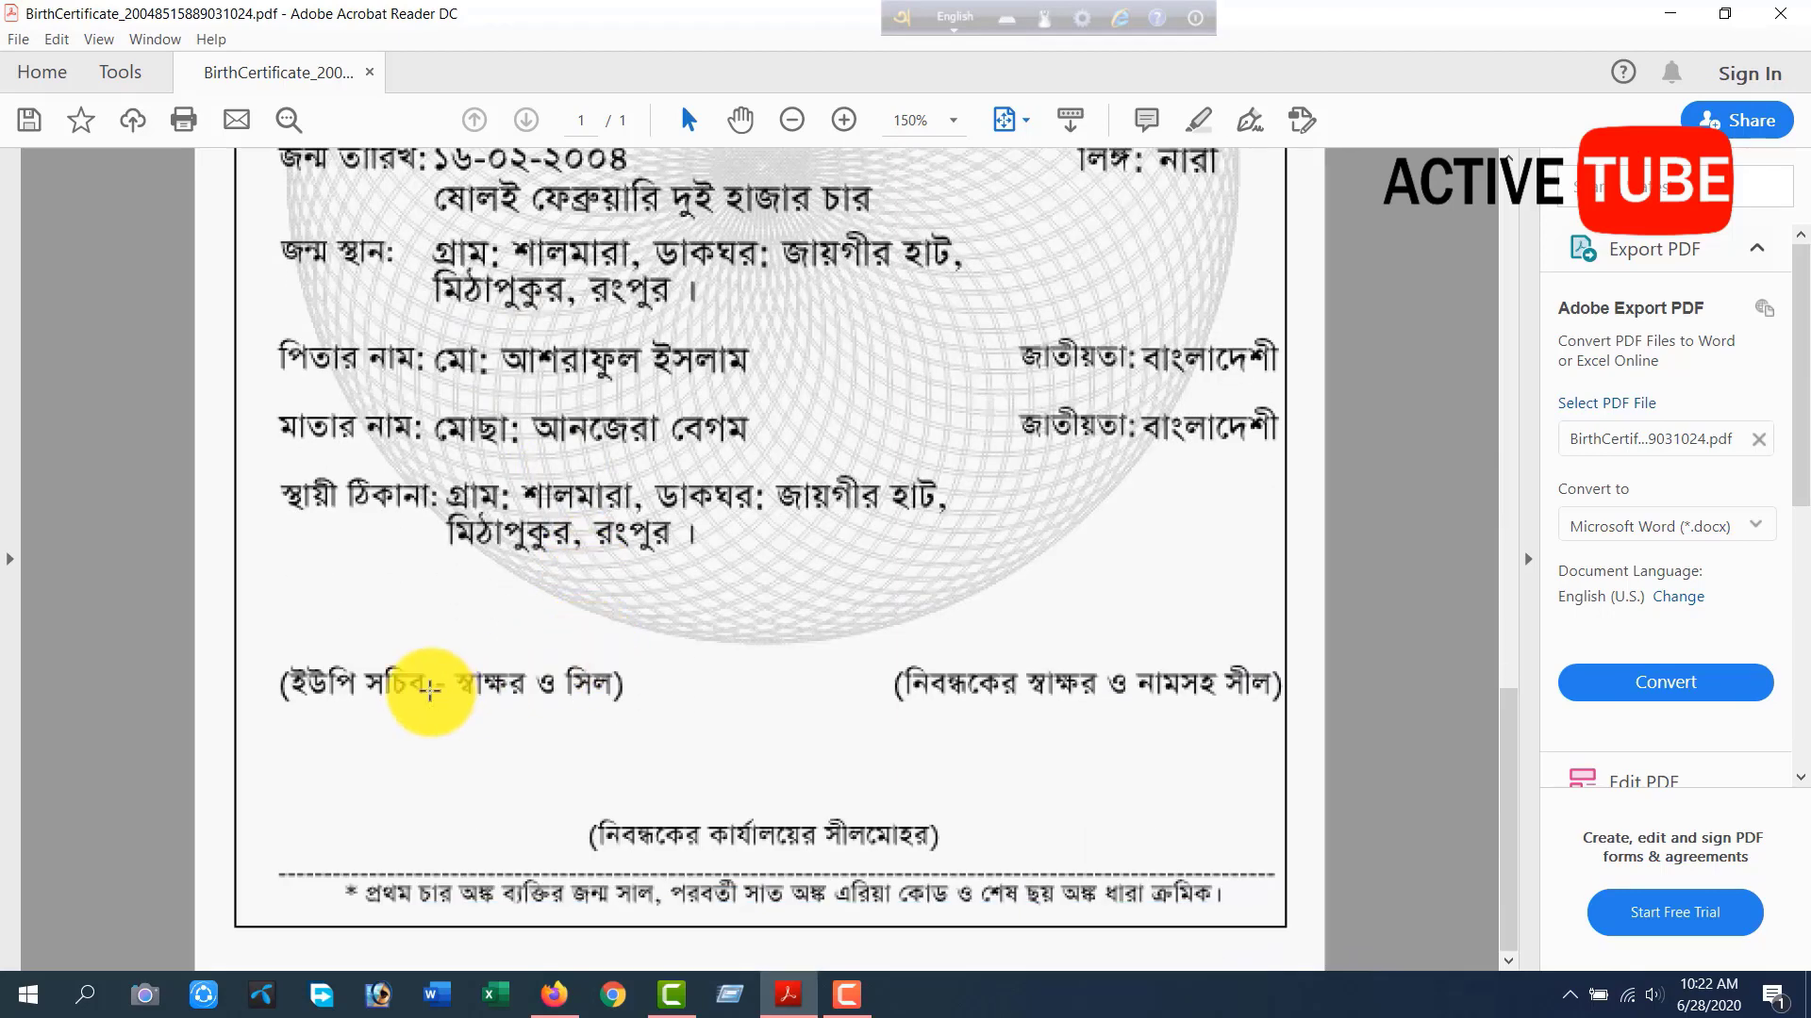
Examine the certificate's signature and seal areas near the foot of the page, and return to the full-page view.
{"action": "left_click_drag", "start_coordinate": [265, 703], "coordinate": [713, 912]}
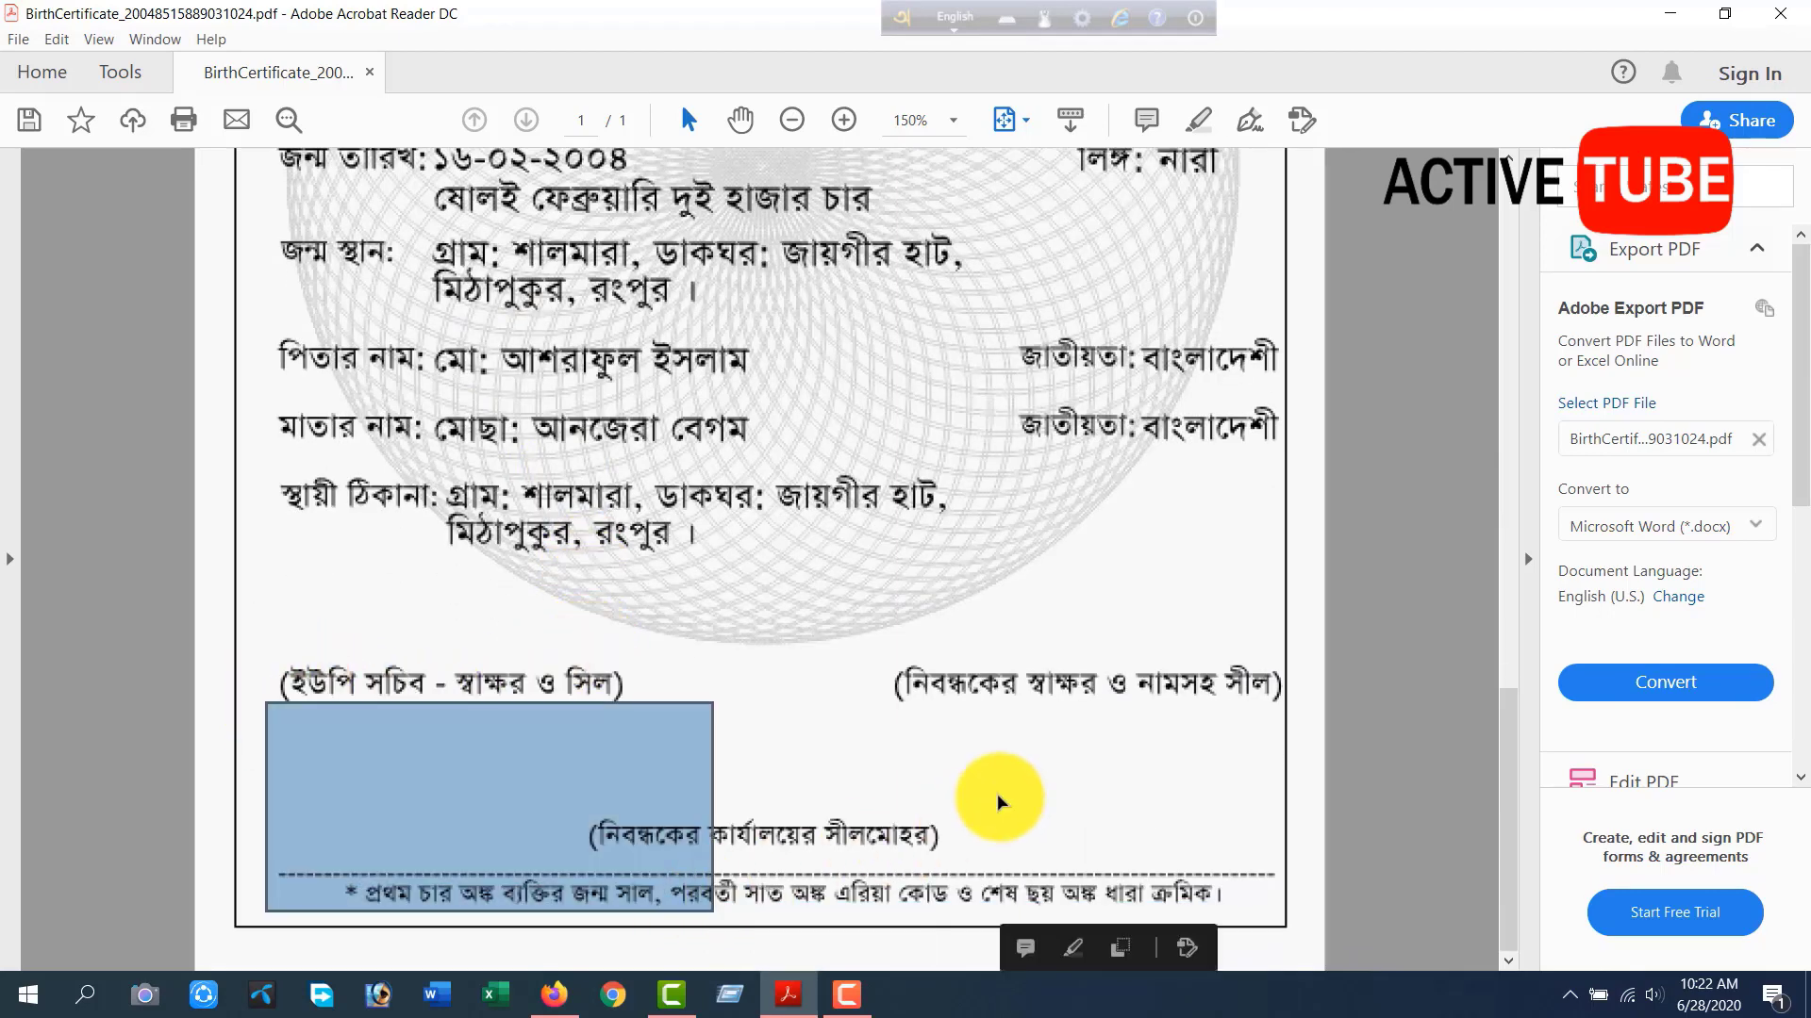
{"action": "left_click", "coordinate": [916, 740]}
{"action": "left_click_drag", "start_coordinate": [918, 714], "coordinate": [1277, 883]}
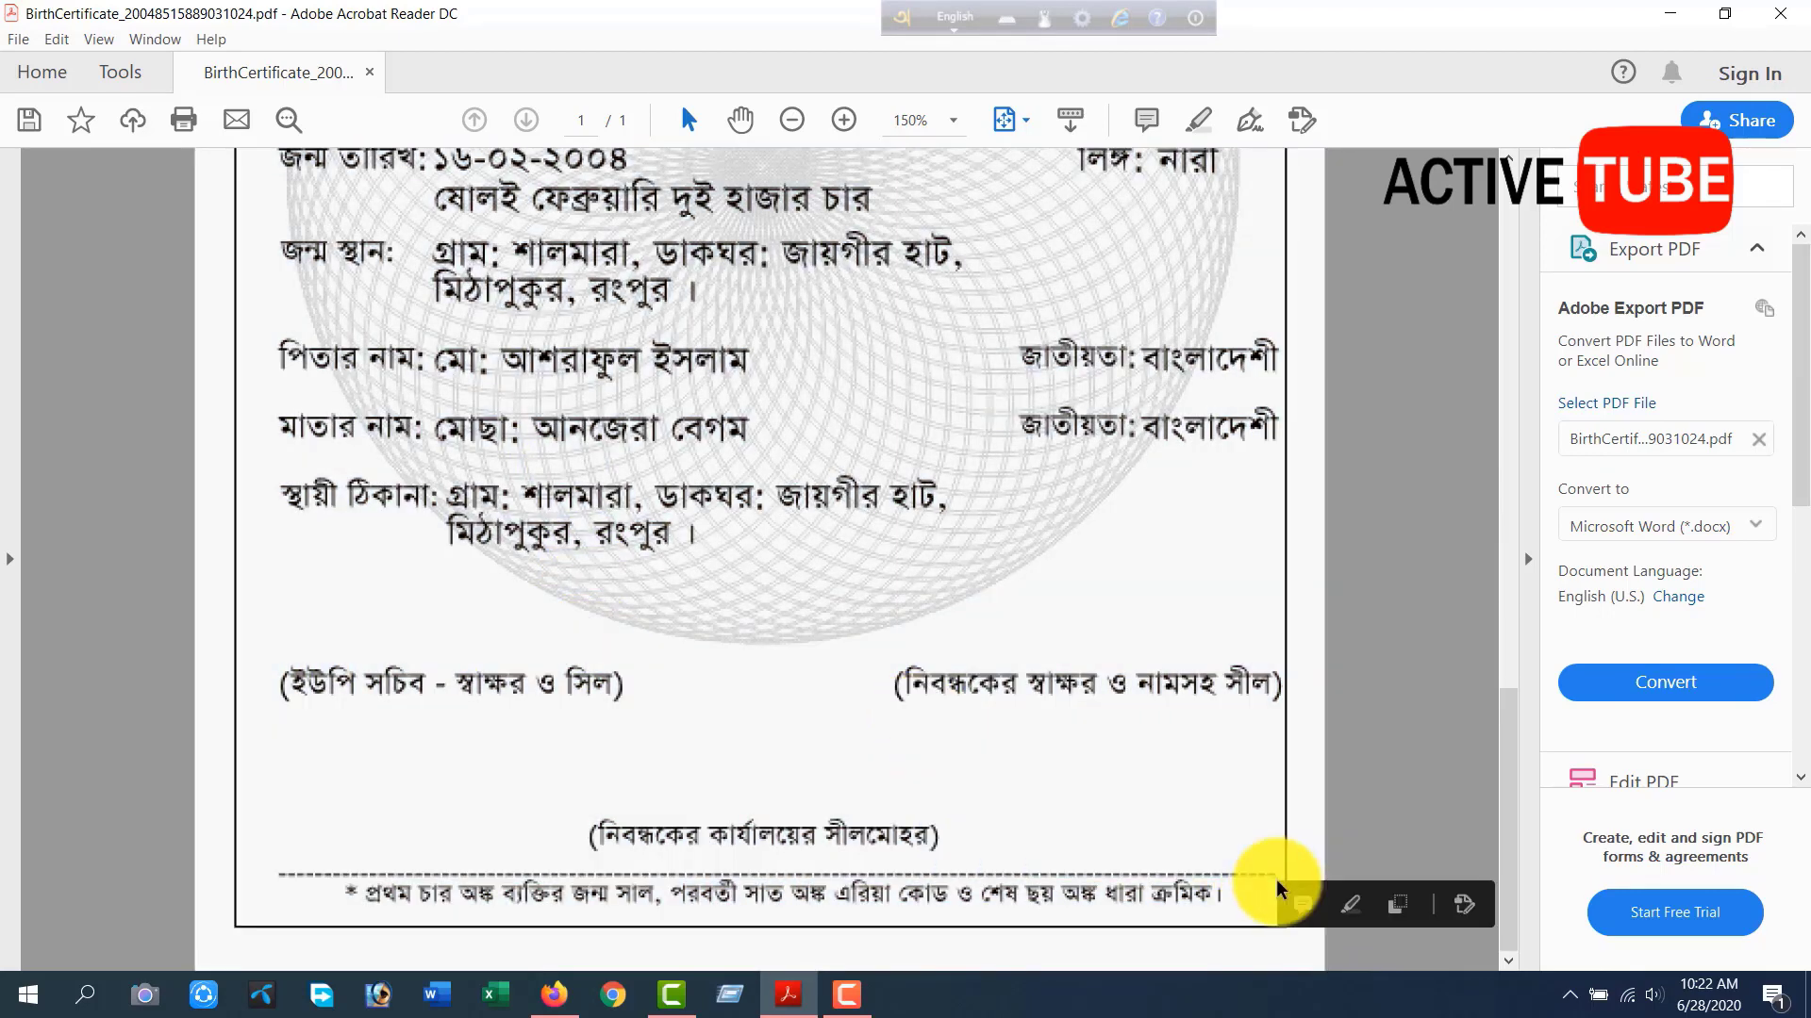
{"action": "left_click", "coordinate": [970, 699]}
{"action": "scroll", "coordinate": [973, 695], "scroll_direction": "up", "scroll_amount": 2}
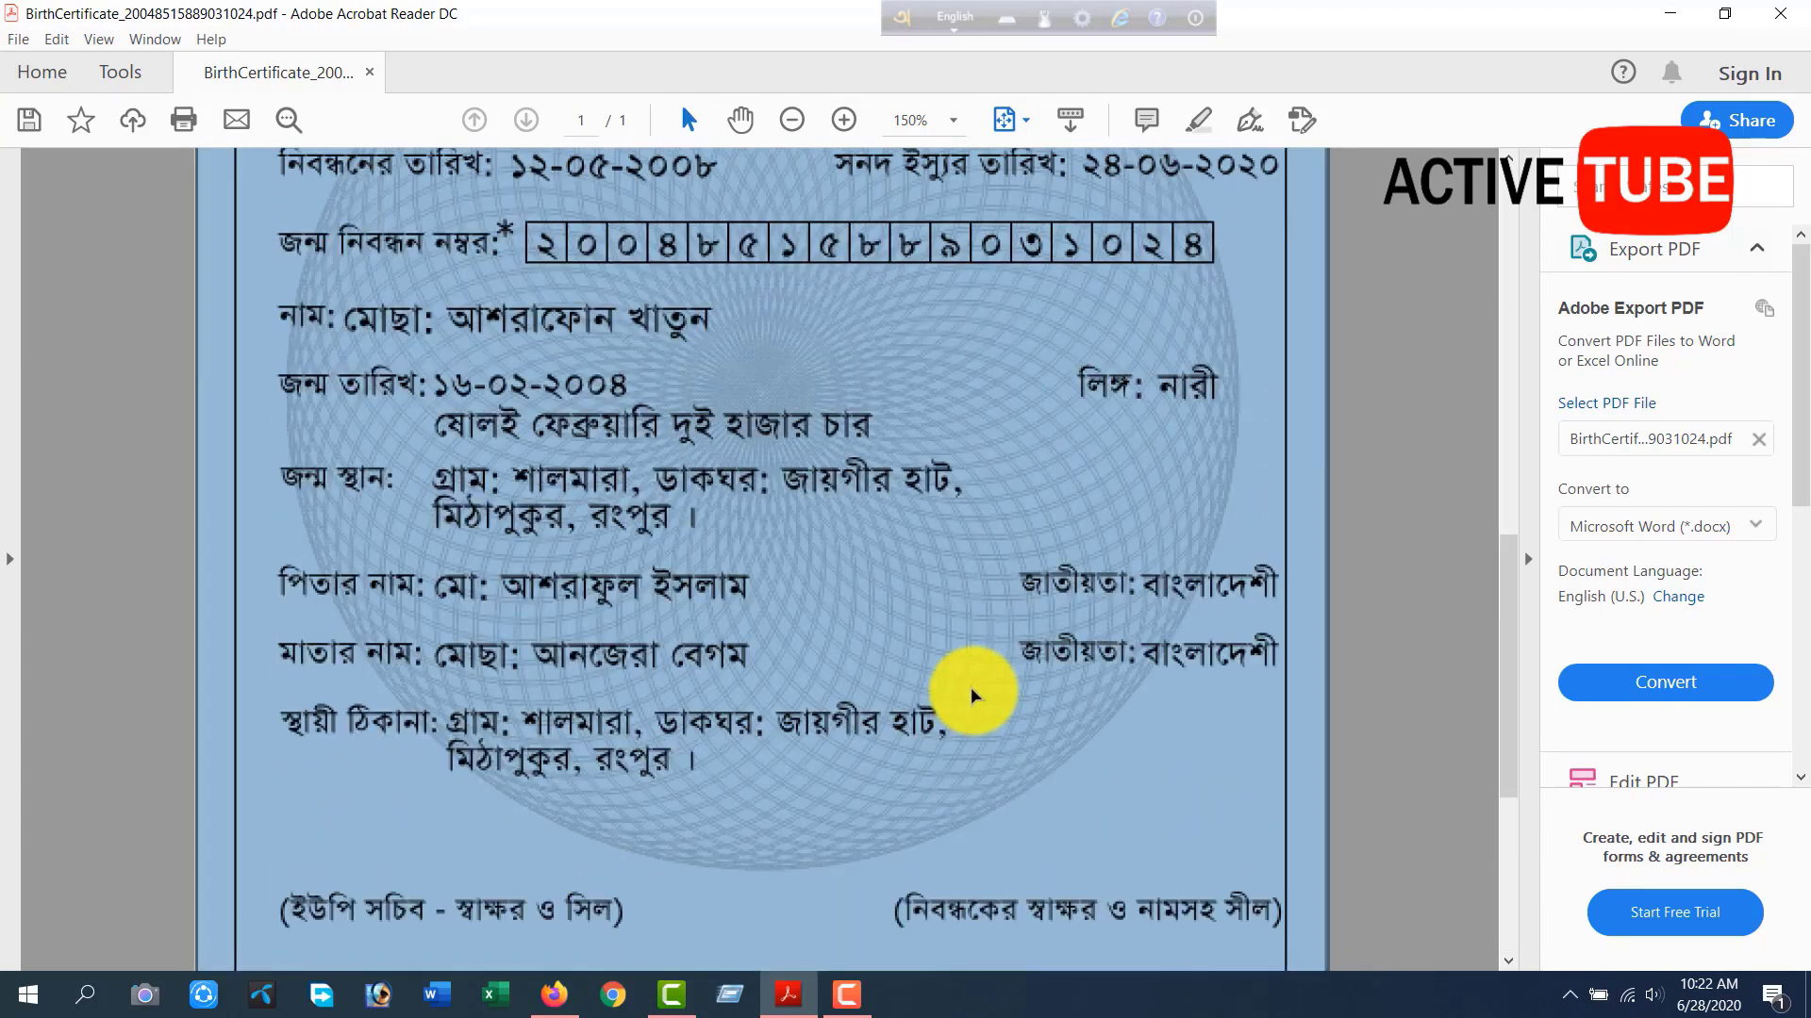
{"action": "scroll", "coordinate": [972, 695], "scroll_direction": "up", "scroll_amount": 1}
{"action": "left_click", "coordinate": [930, 474]}
{"action": "scroll", "coordinate": [929, 476], "scroll_direction": "up", "scroll_amount": 2}
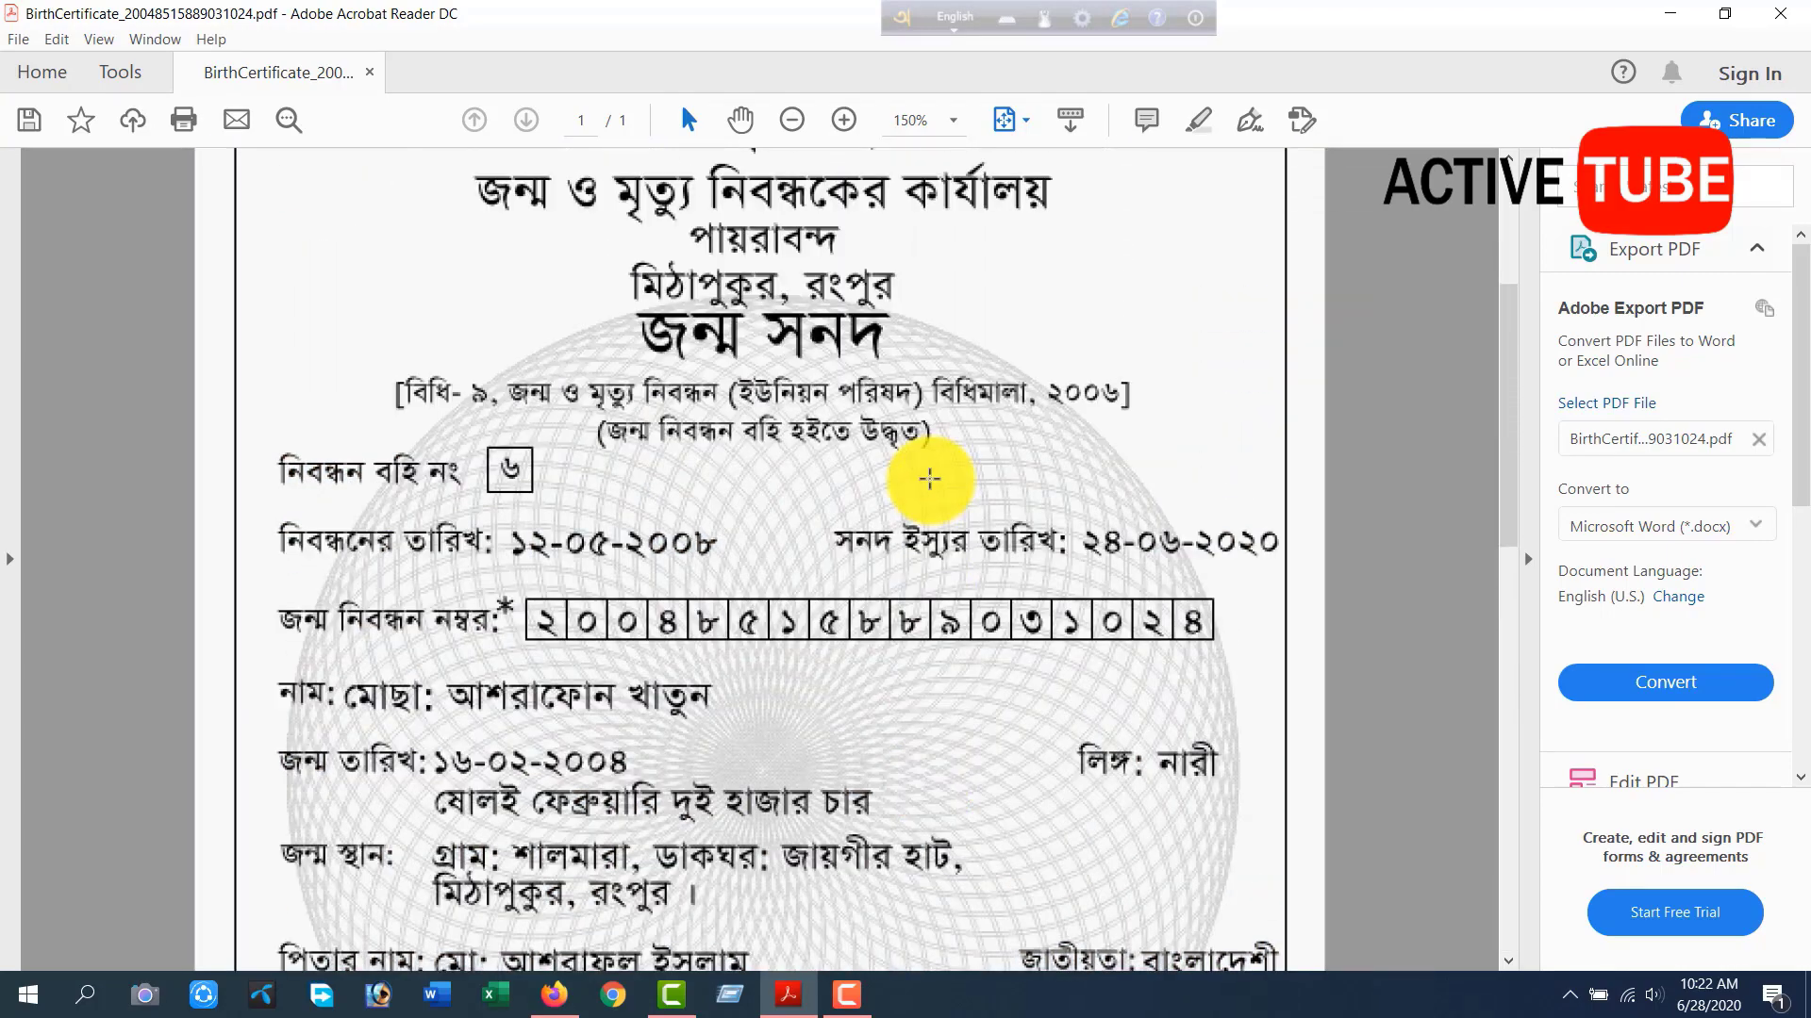
{"action": "scroll", "coordinate": [930, 479], "scroll_direction": "up", "scroll_amount": 2}
{"action": "key", "text": "ctrl+0"}
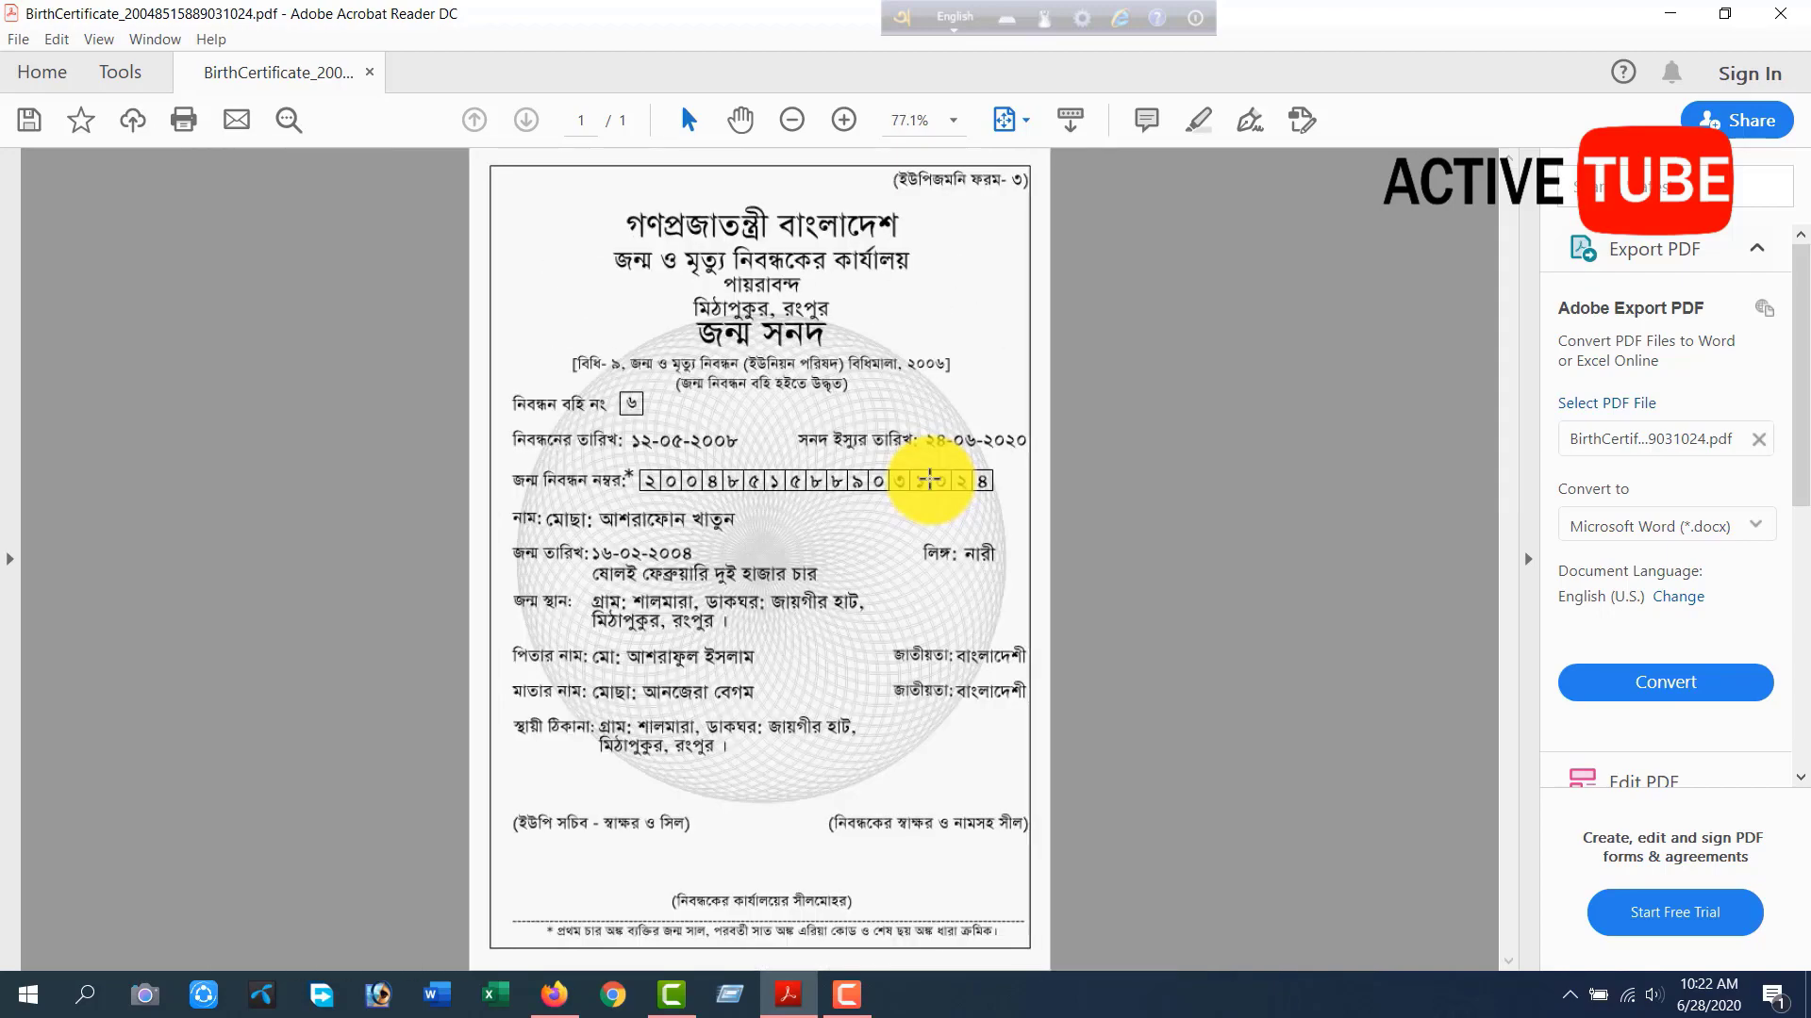
{"action": "scroll", "coordinate": [930, 479], "scroll_direction": "down", "scroll_amount": 1}
{"action": "scroll", "coordinate": [930, 479], "scroll_direction": "up", "scroll_amount": 1}
Switch back to the application page in Firefox and select রংপুর বিভাগ as division, রংপুর as district and মিঠাপুকুর as upazila.
{"action": "left_click", "coordinate": [554, 994]}
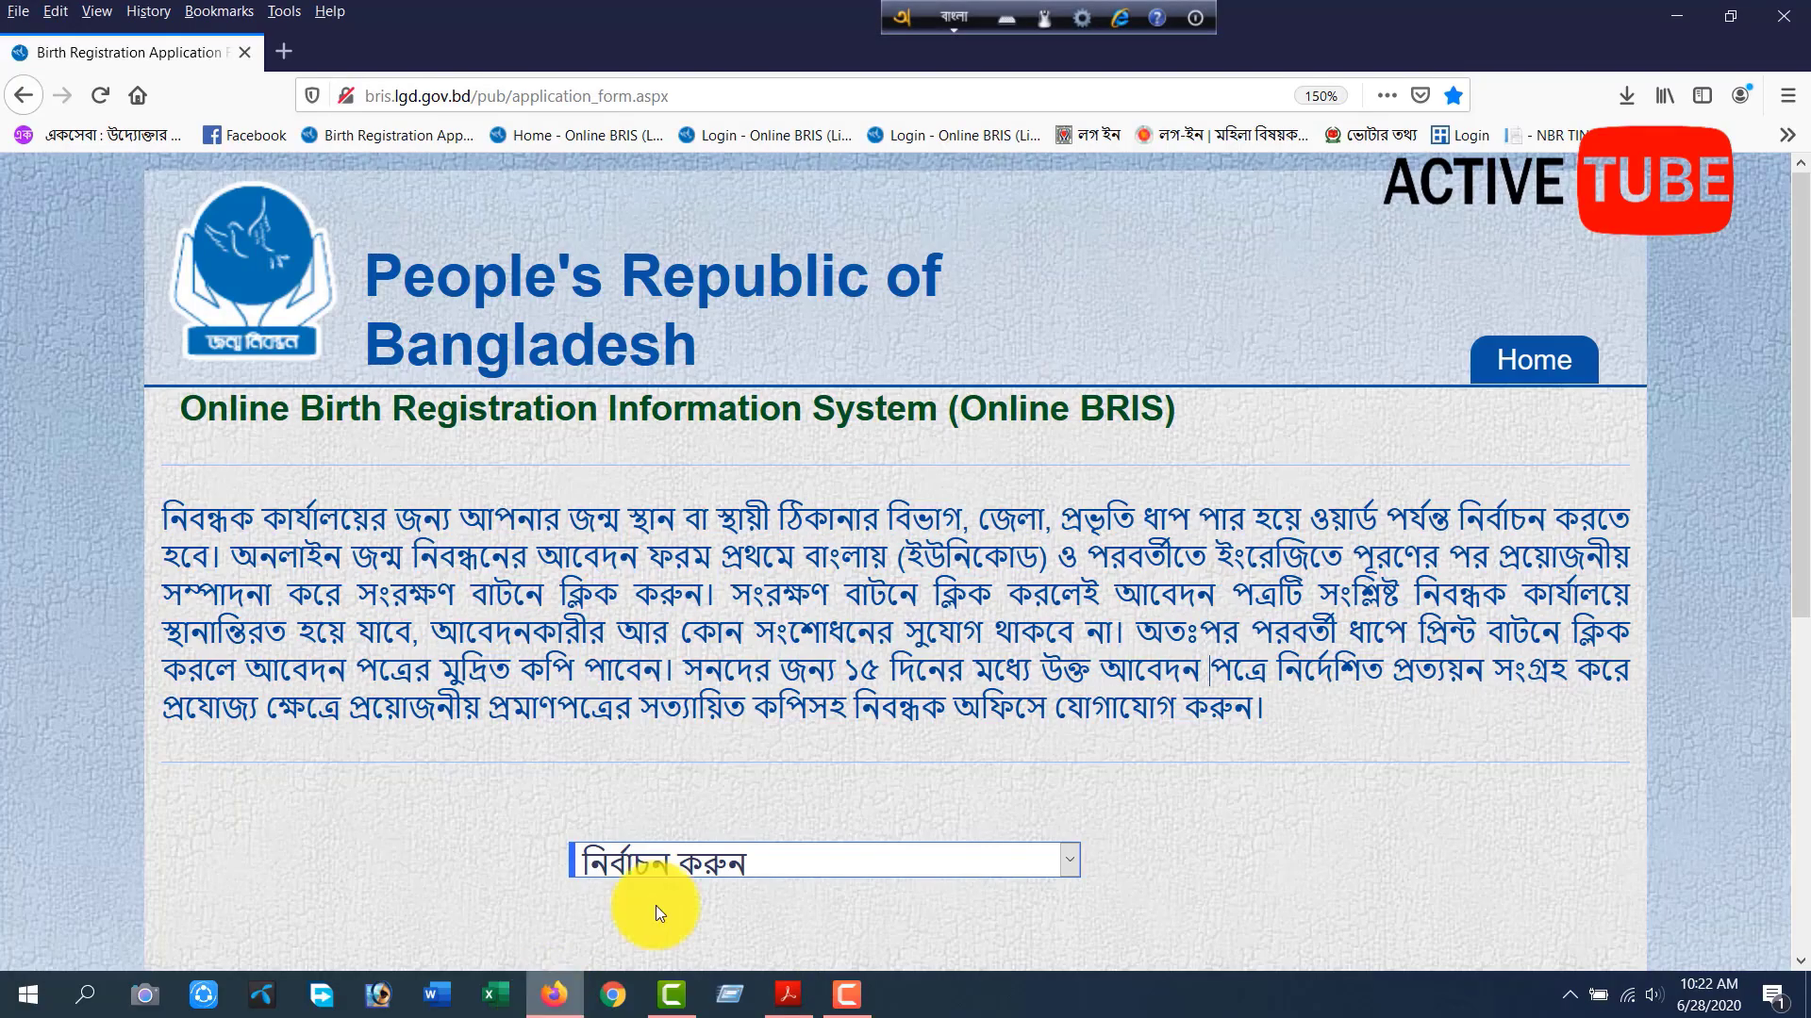
{"action": "scroll", "coordinate": [744, 626], "scroll_direction": "down", "scroll_amount": 5}
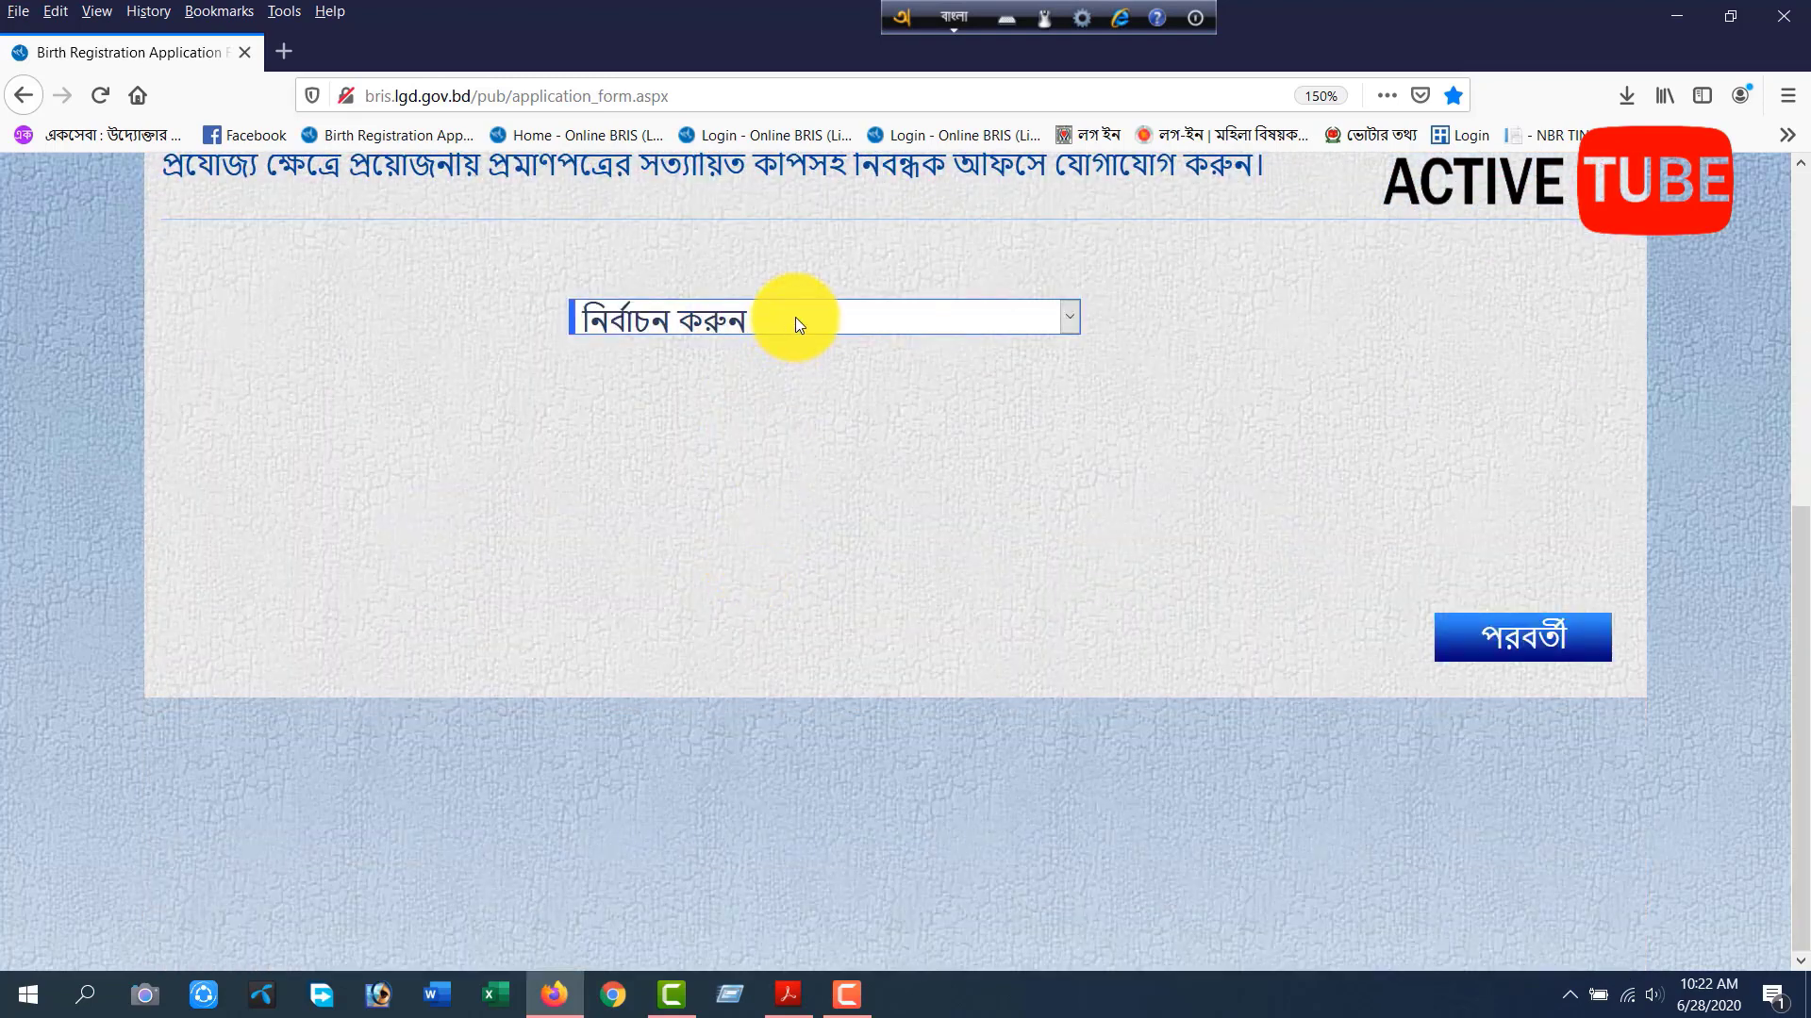
{"action": "left_click", "coordinate": [795, 316]}
{"action": "left_click", "coordinate": [666, 642]}
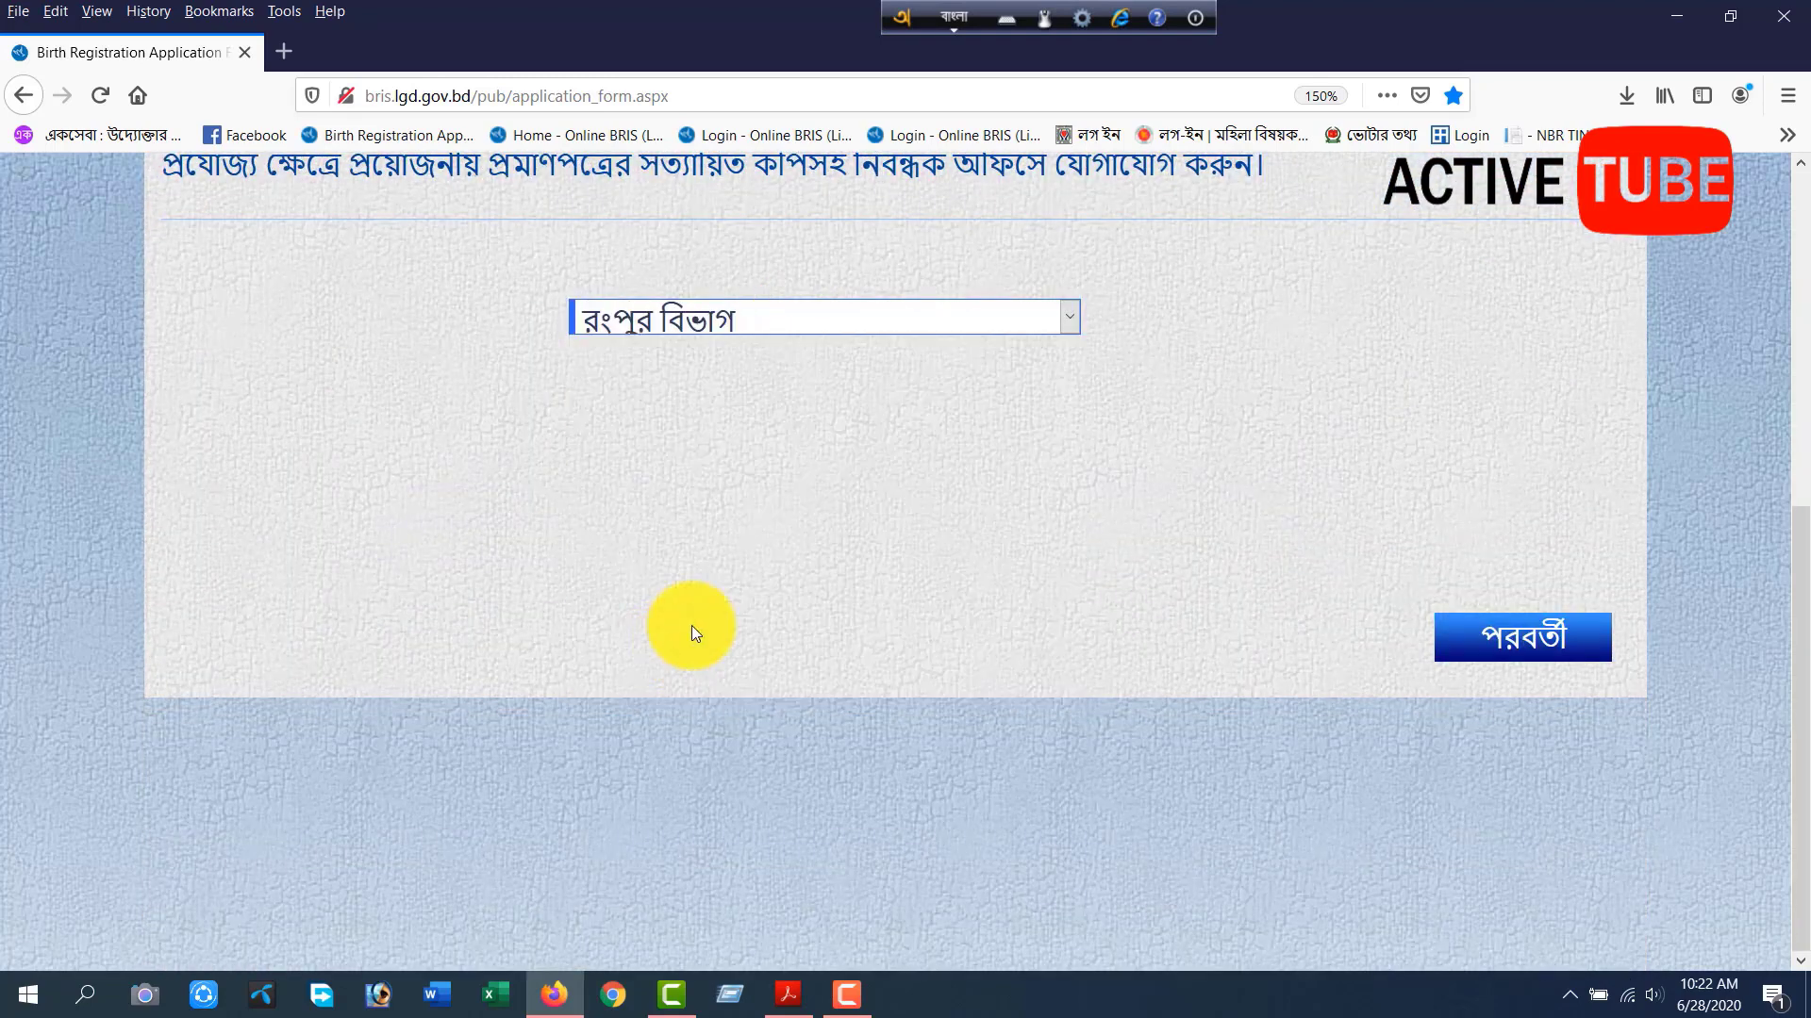
{"action": "left_click", "coordinate": [733, 382]}
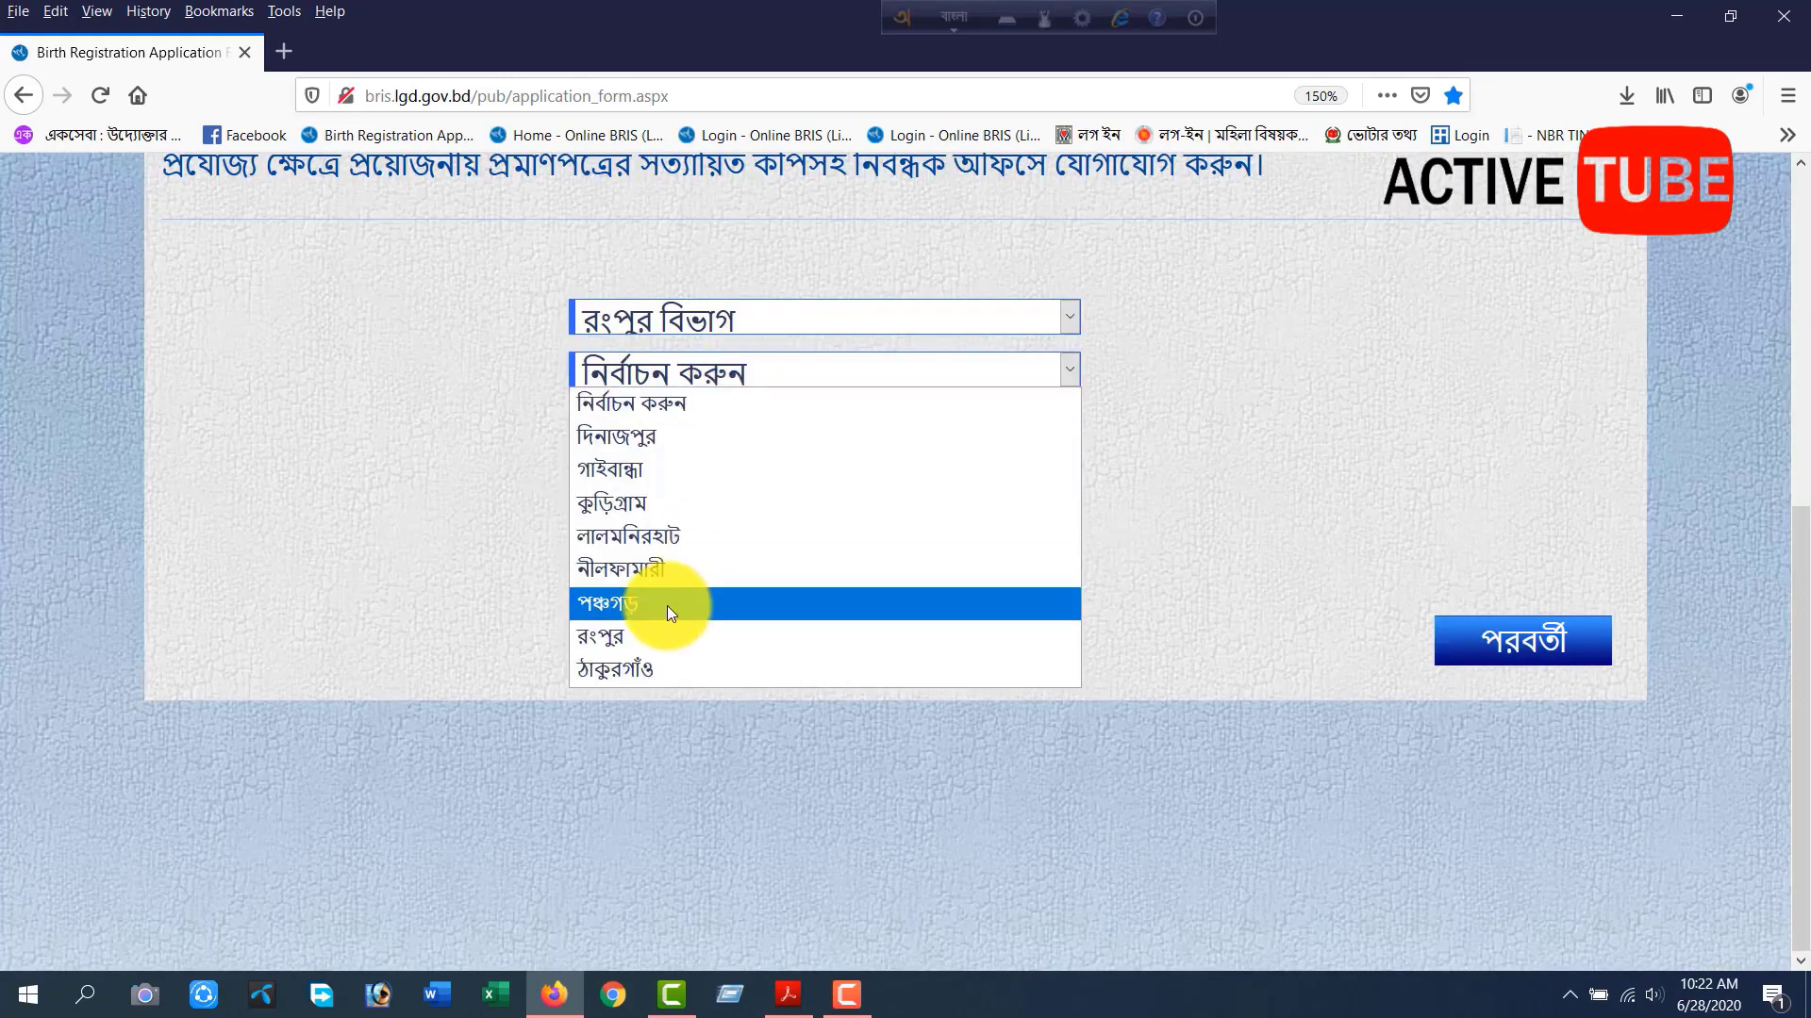
{"action": "left_click", "coordinate": [644, 633]}
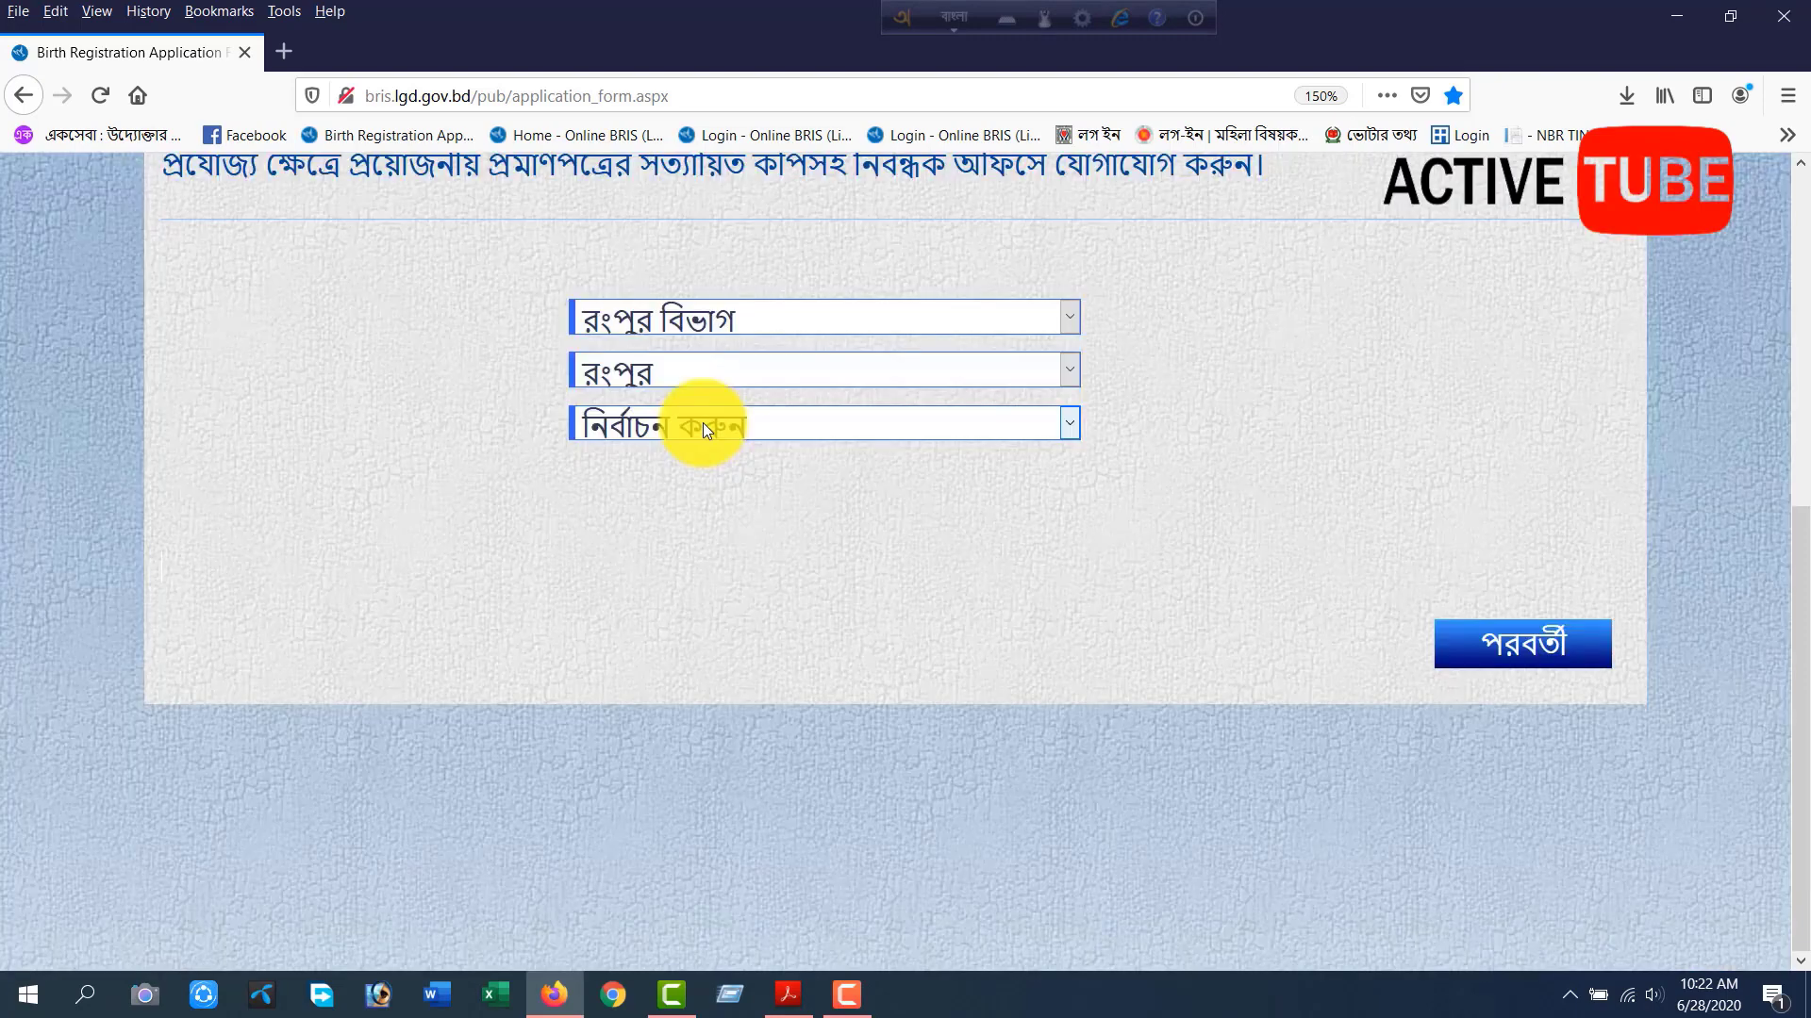
{"action": "left_click", "coordinate": [703, 424]}
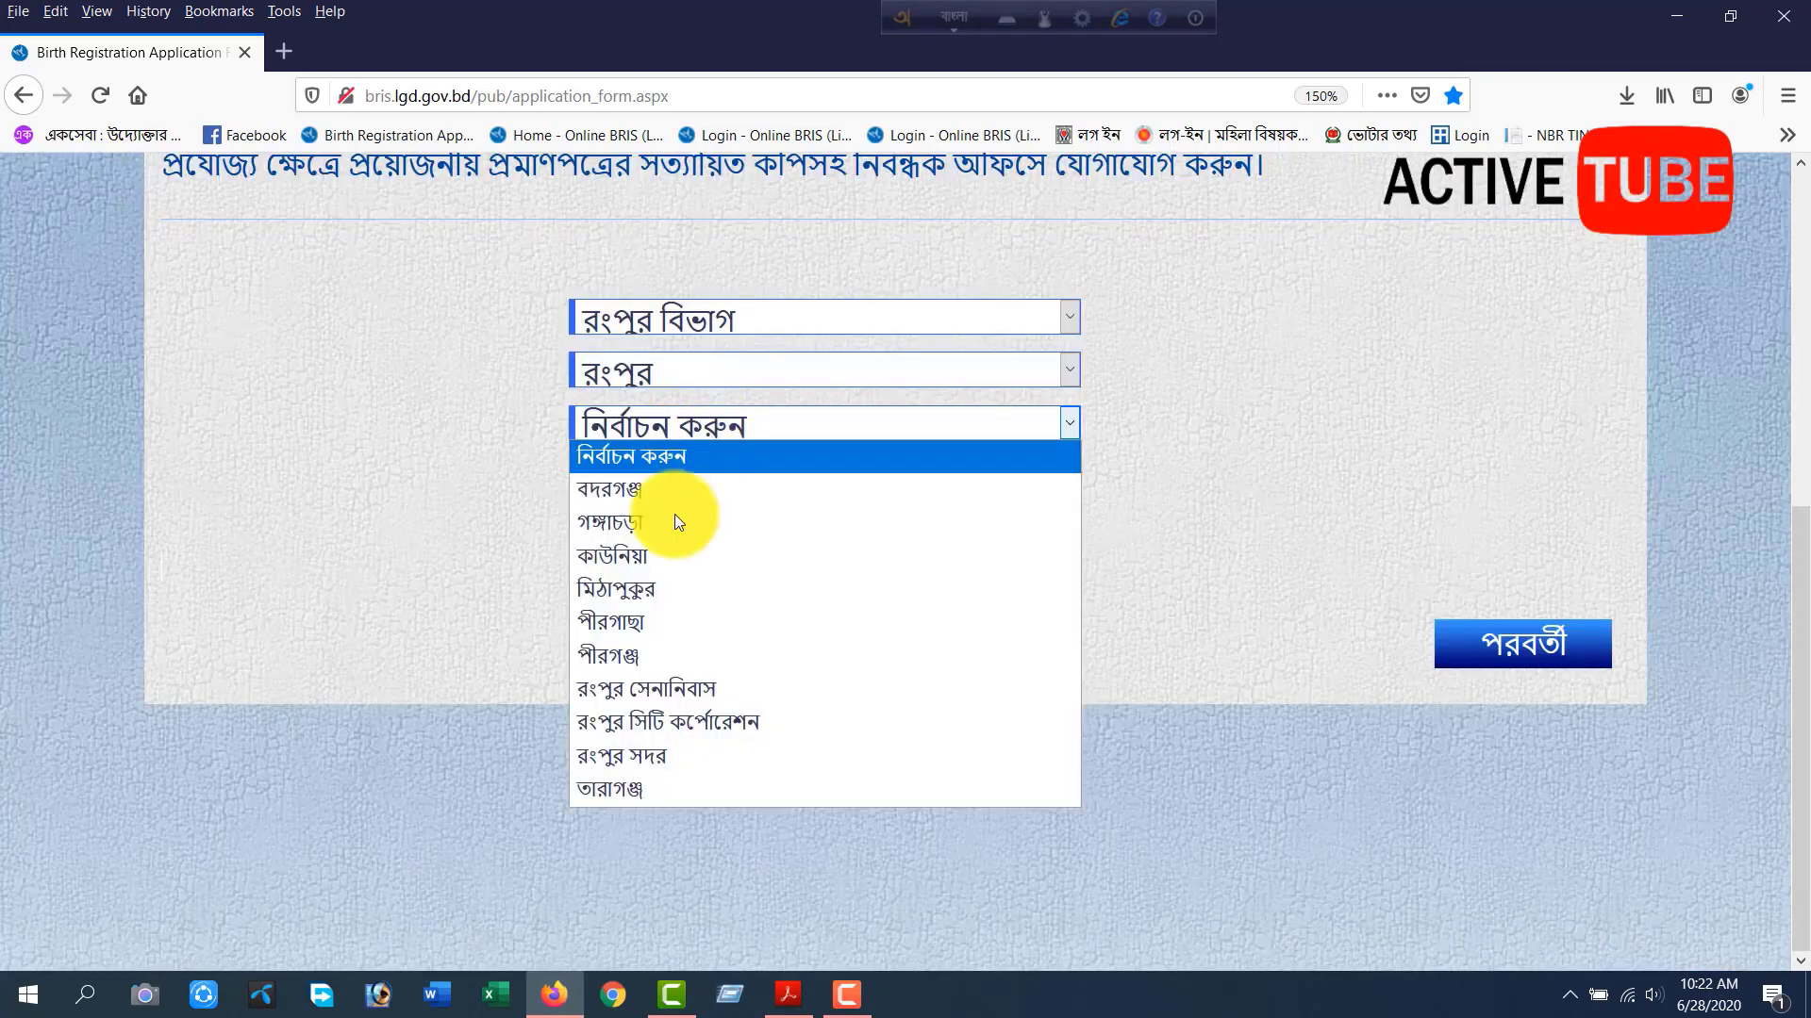
{"action": "left_click", "coordinate": [647, 590]}
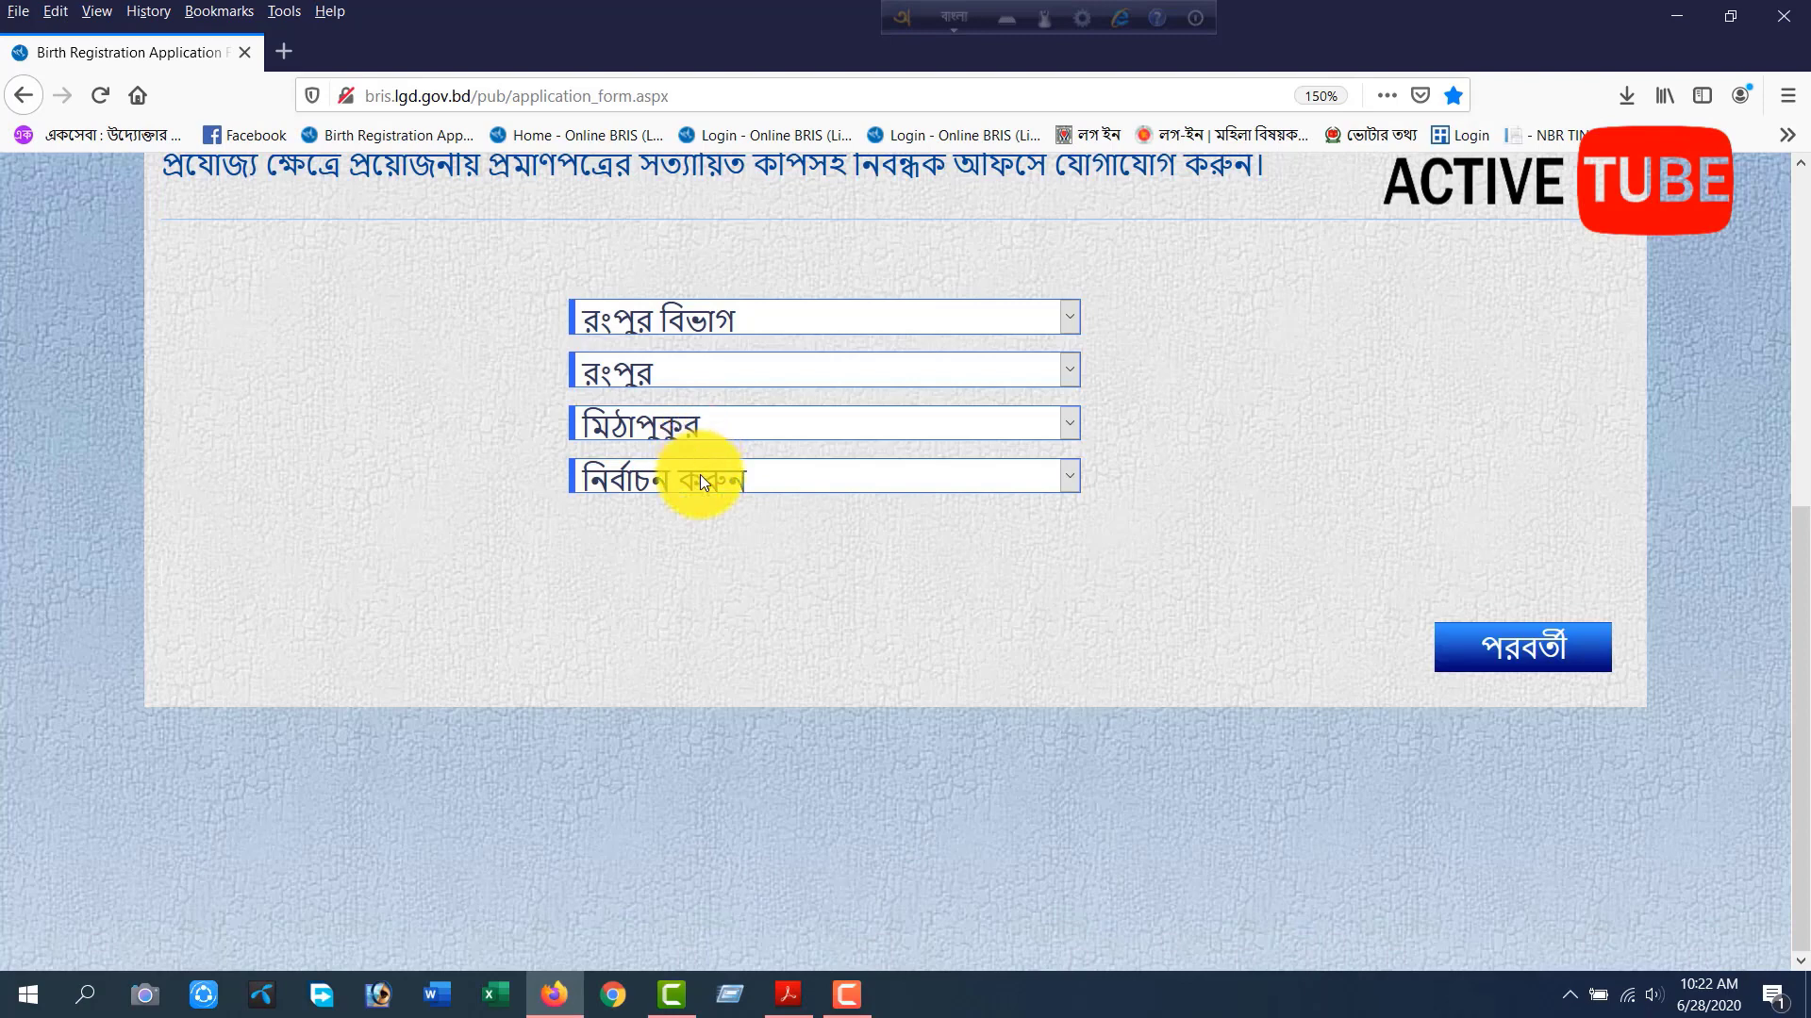
Select পায়রাবন্দ as the union and Ward - 3 as the ward, and continue to the application form.
{"action": "left_click", "coordinate": [699, 473]}
{"action": "scroll", "coordinate": [655, 869], "scroll_direction": "down", "scroll_amount": 2}
{"action": "left_click", "coordinate": [642, 911]}
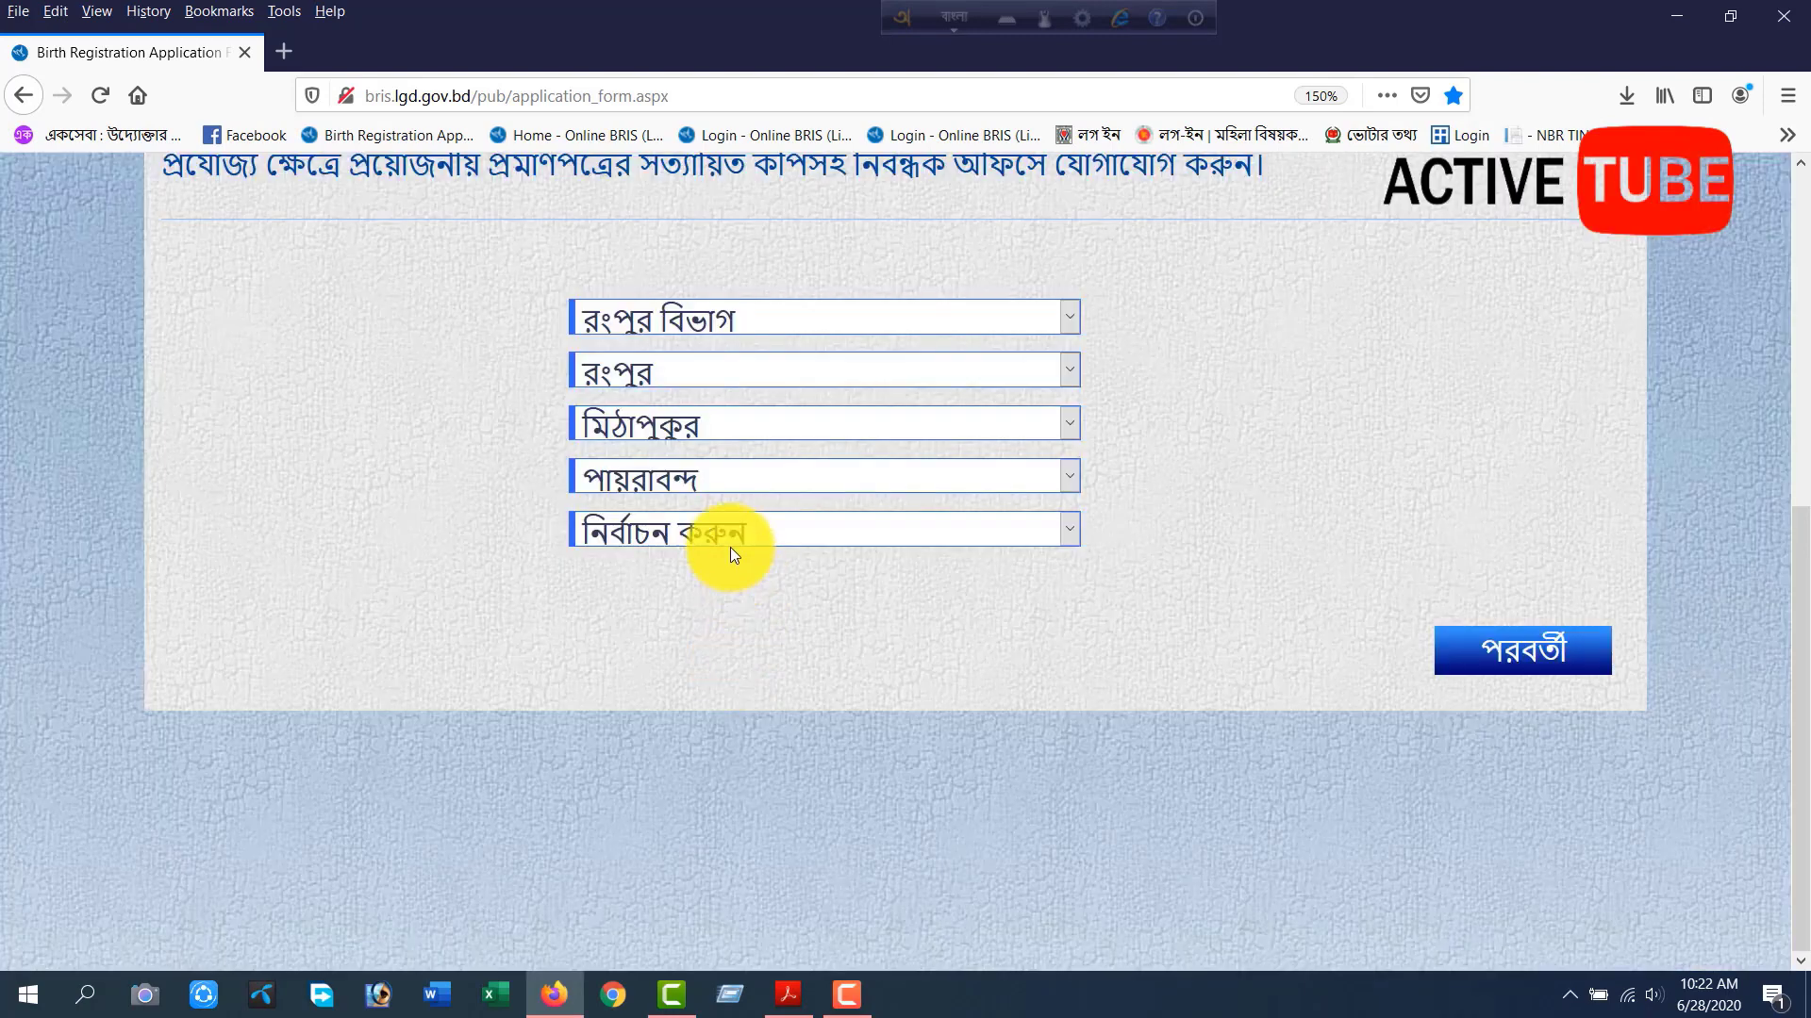
{"action": "left_click", "coordinate": [730, 543]}
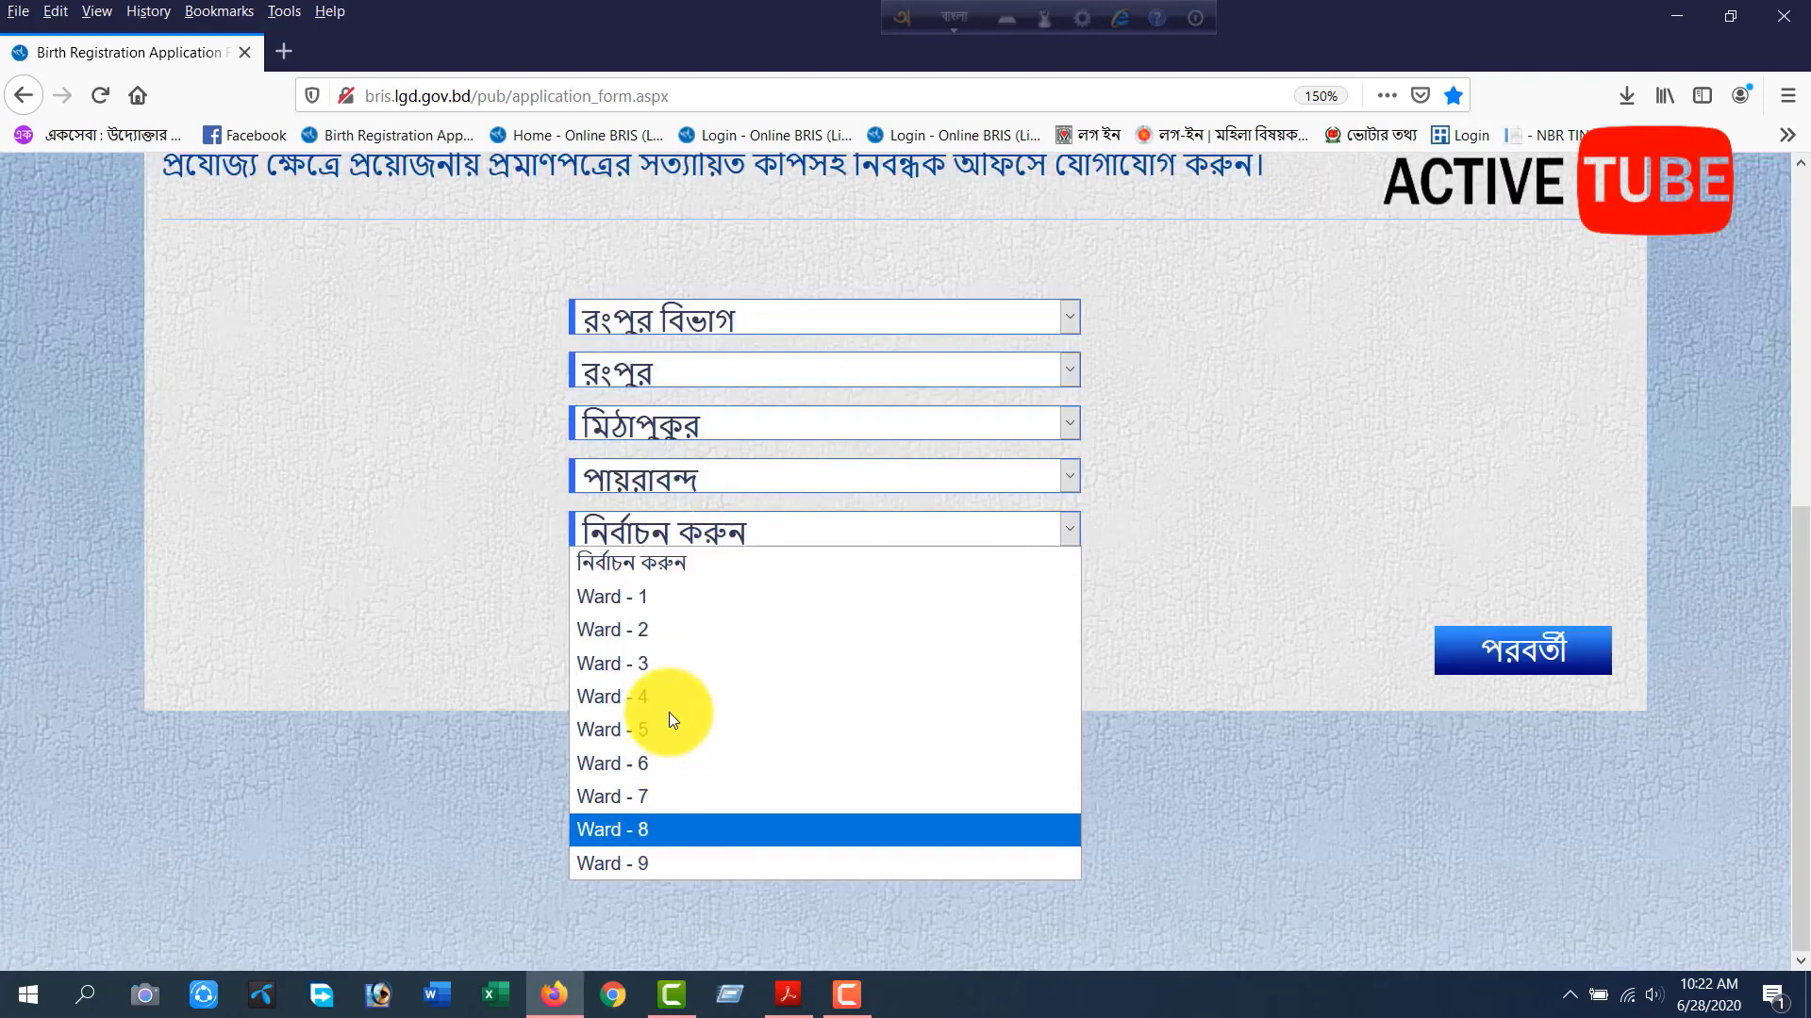
{"action": "left_click", "coordinate": [669, 655]}
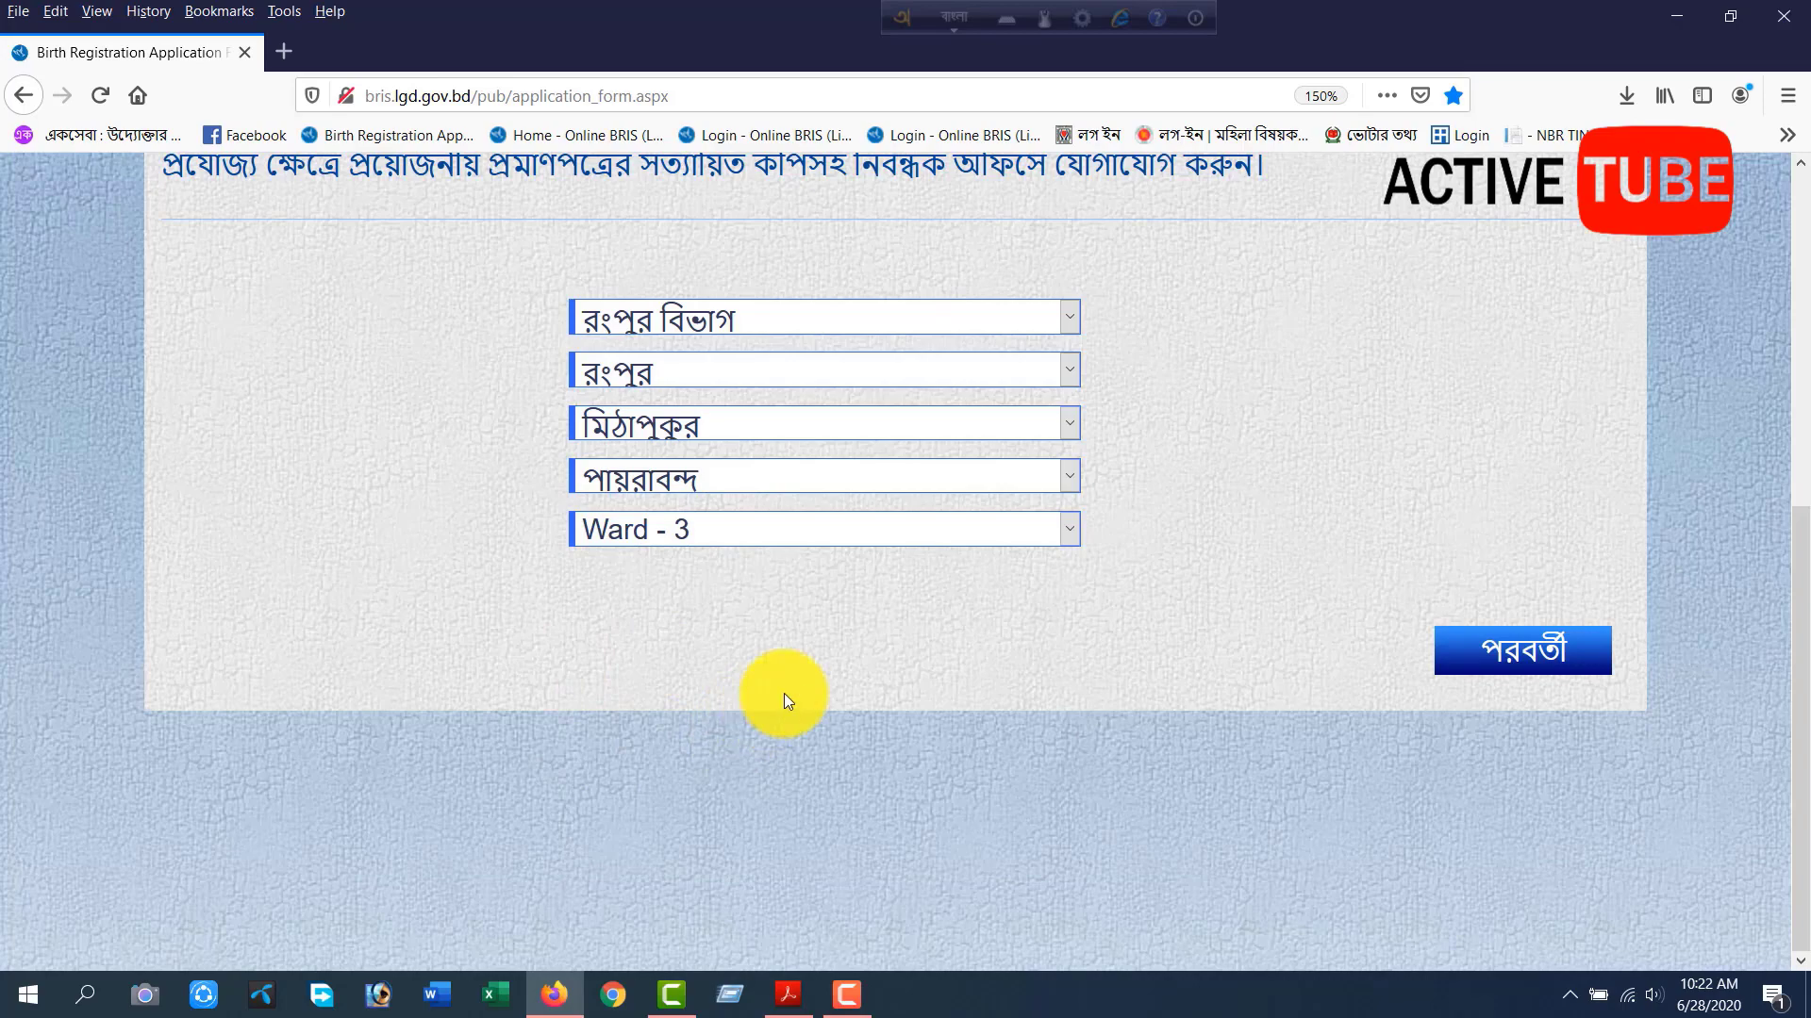
{"action": "left_click", "coordinate": [1475, 648]}
Enter the applicant's full name and date of birth in Bengali, and set the gender to নারী.
{"action": "scroll", "coordinate": [775, 547], "scroll_direction": "up", "scroll_amount": 5}
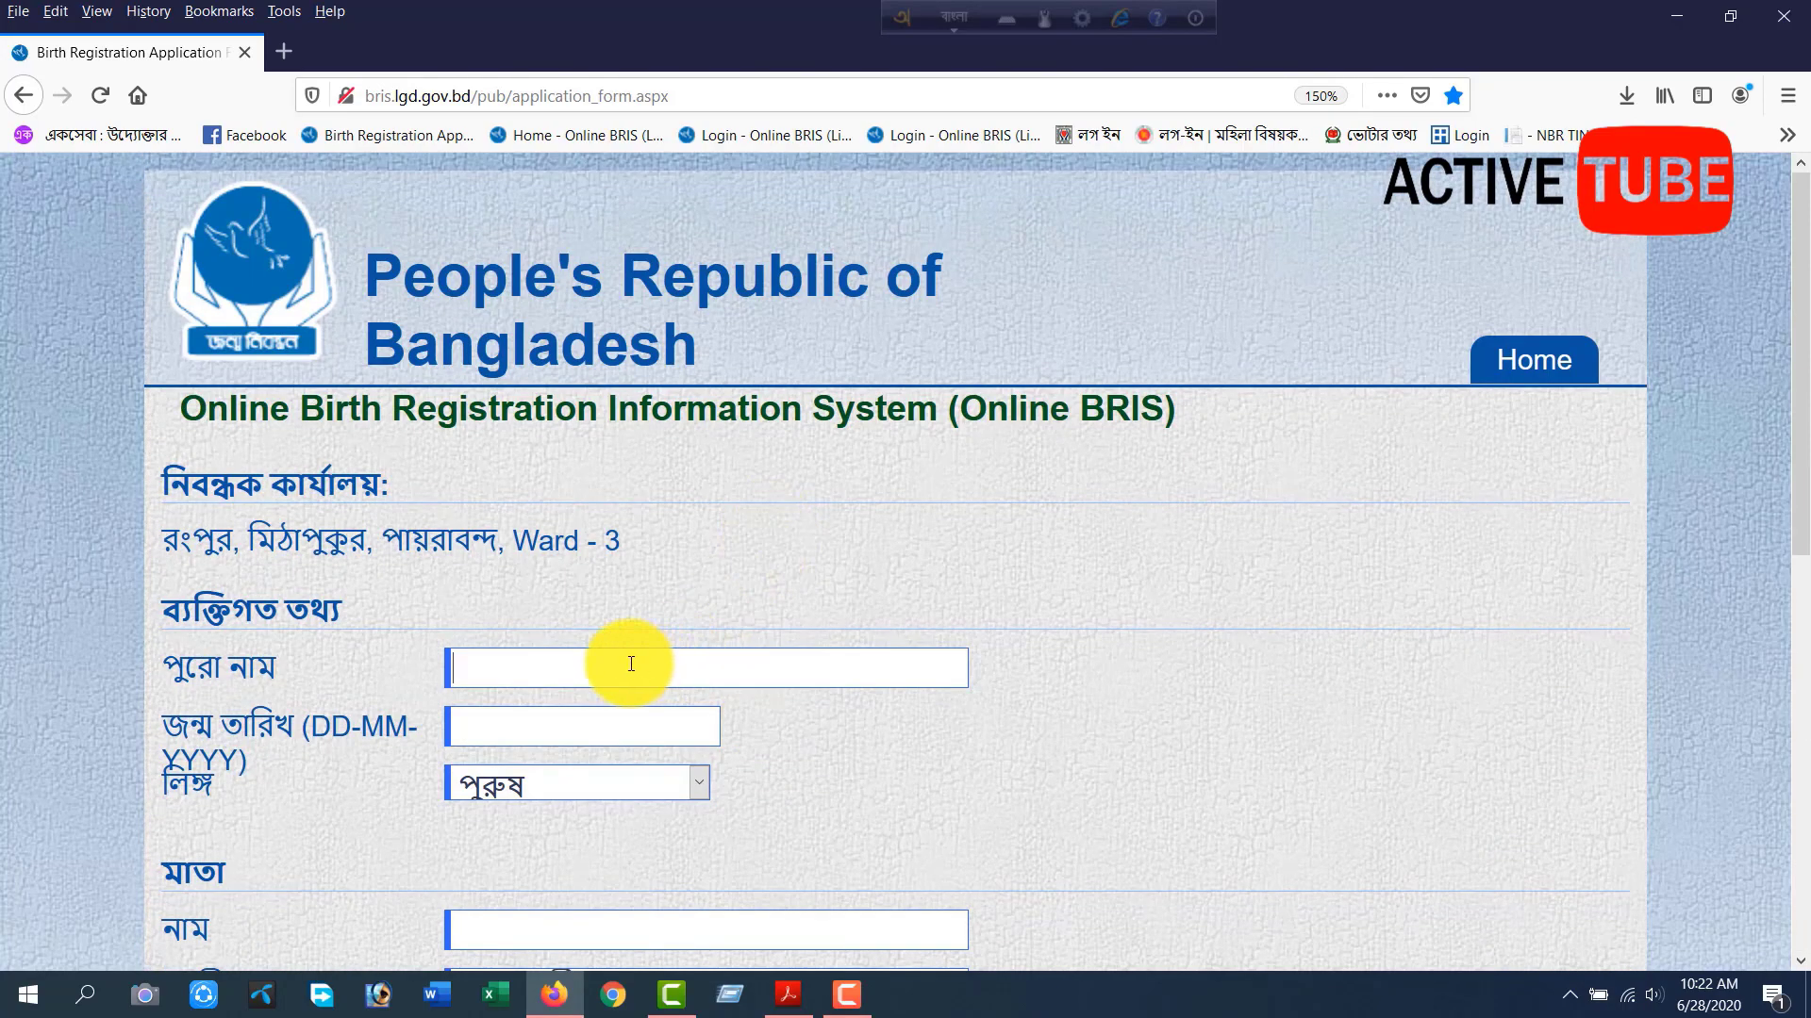
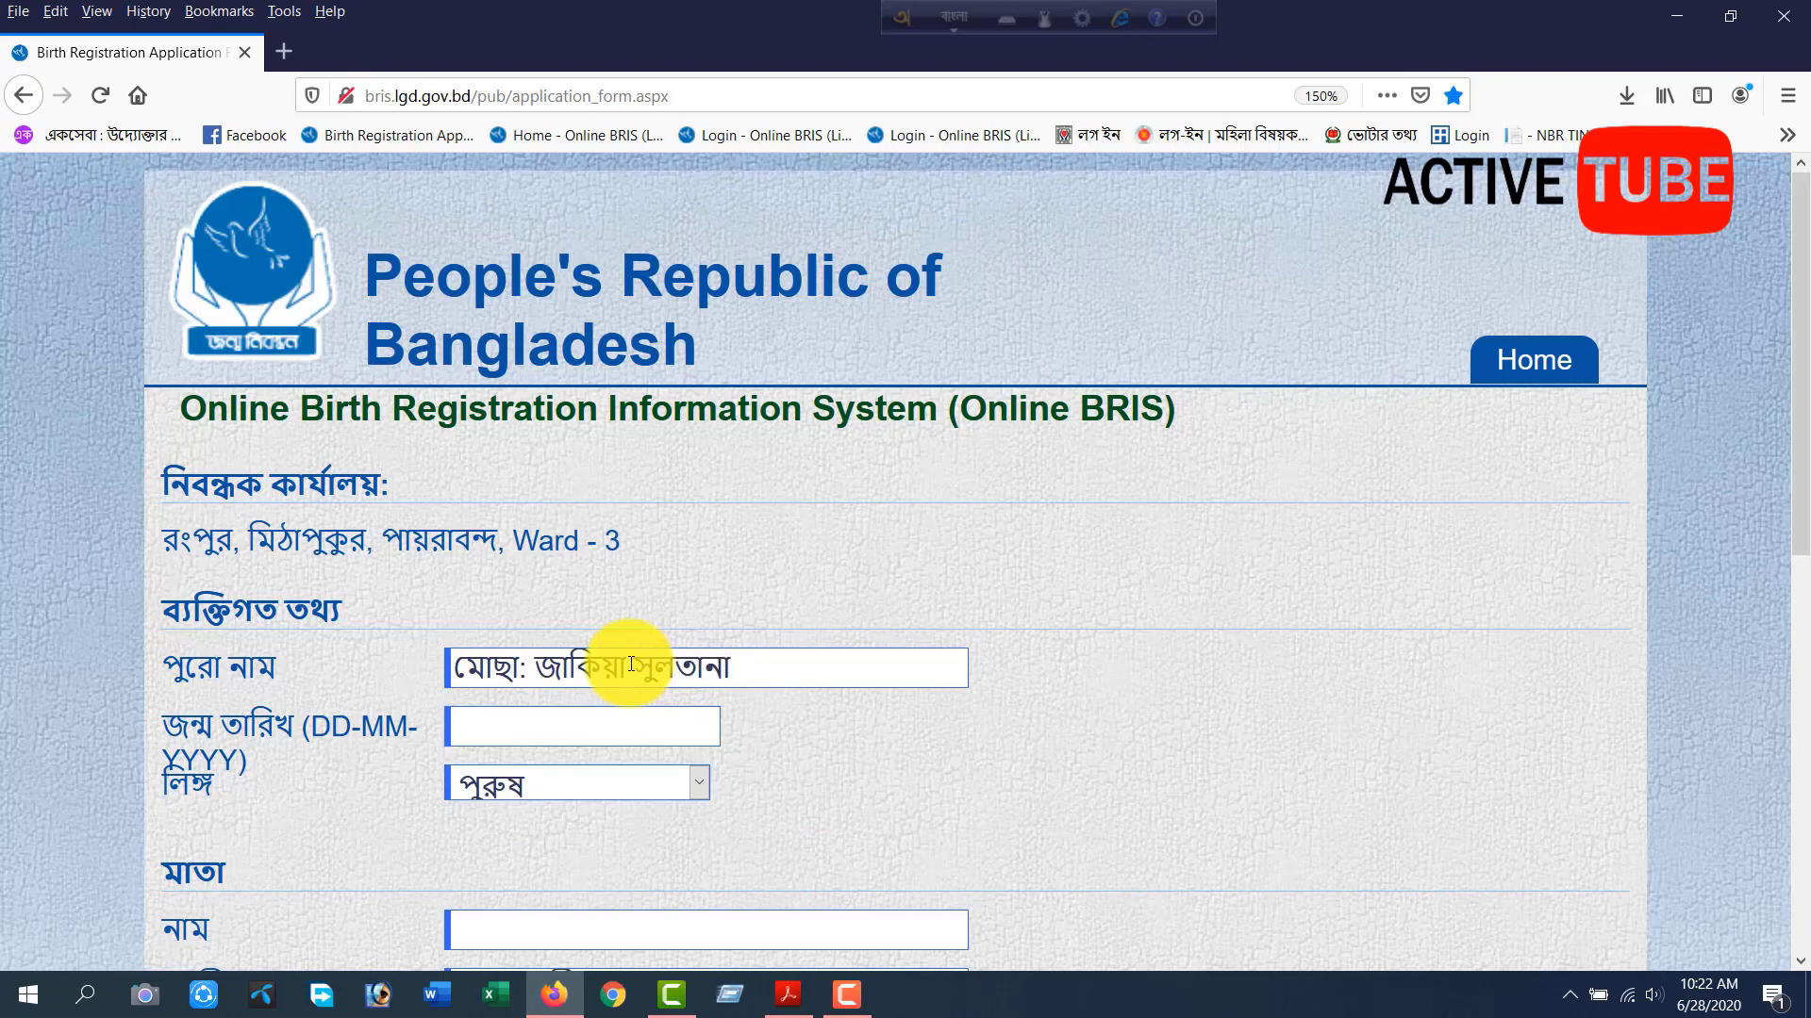
{"action": "type", "text": "১২-১০-২০১৯"}
{"action": "left_click", "coordinate": [577, 786]}
{"action": "left_click", "coordinate": [512, 851]}
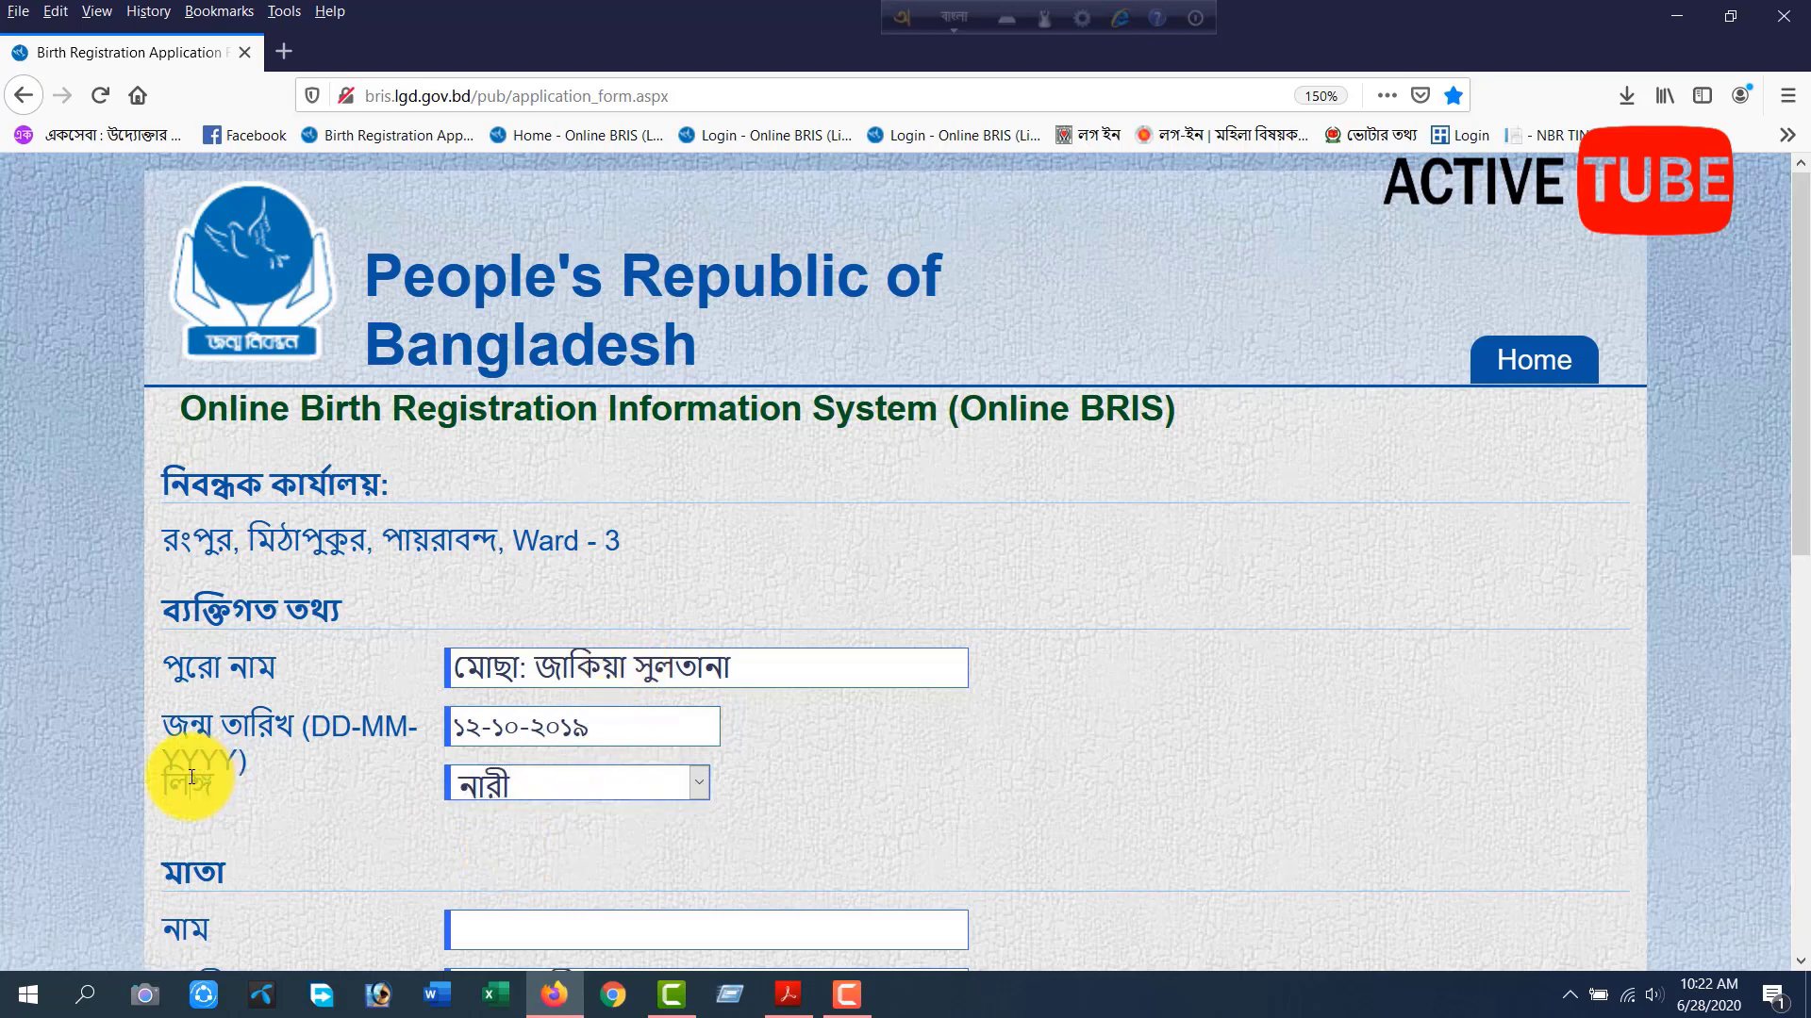
{"action": "scroll", "coordinate": [638, 764], "scroll_direction": "down", "scroll_amount": 5}
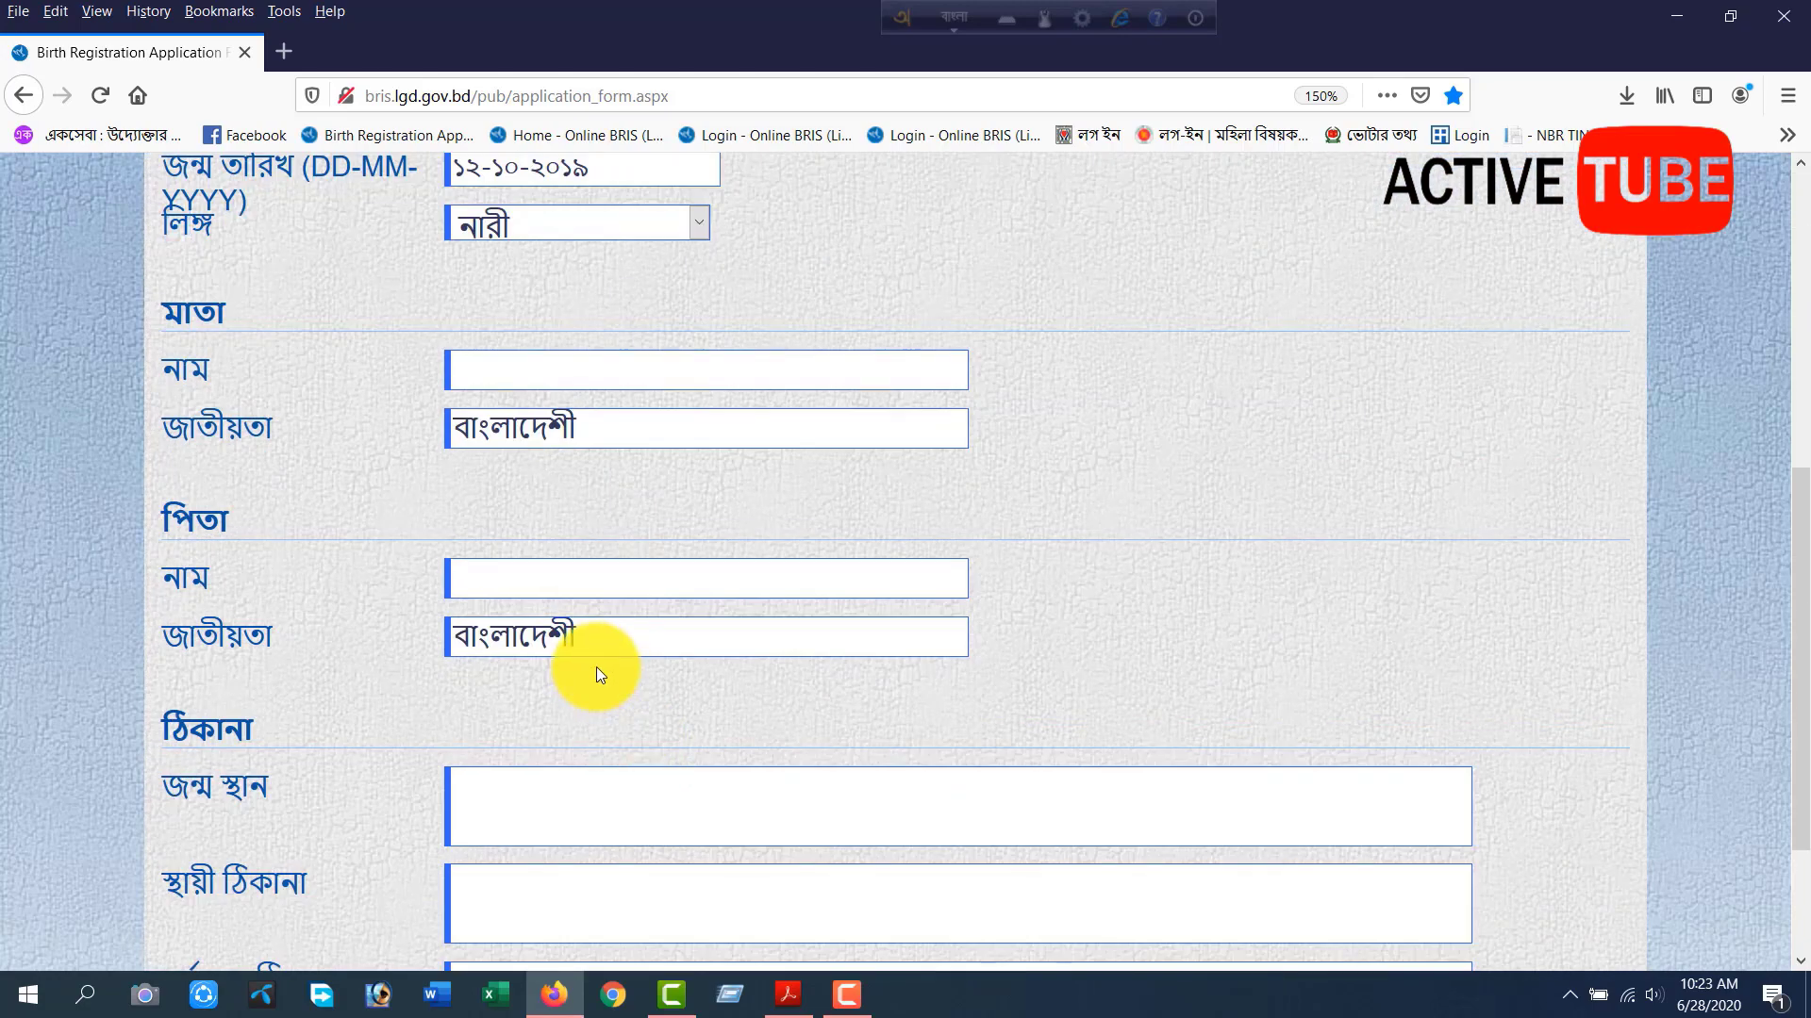
Enter the mother's full name in Bengali in the মাতা section, keeping her nationality as বাংলাদেশী.
{"action": "left_click", "coordinate": [518, 365]}
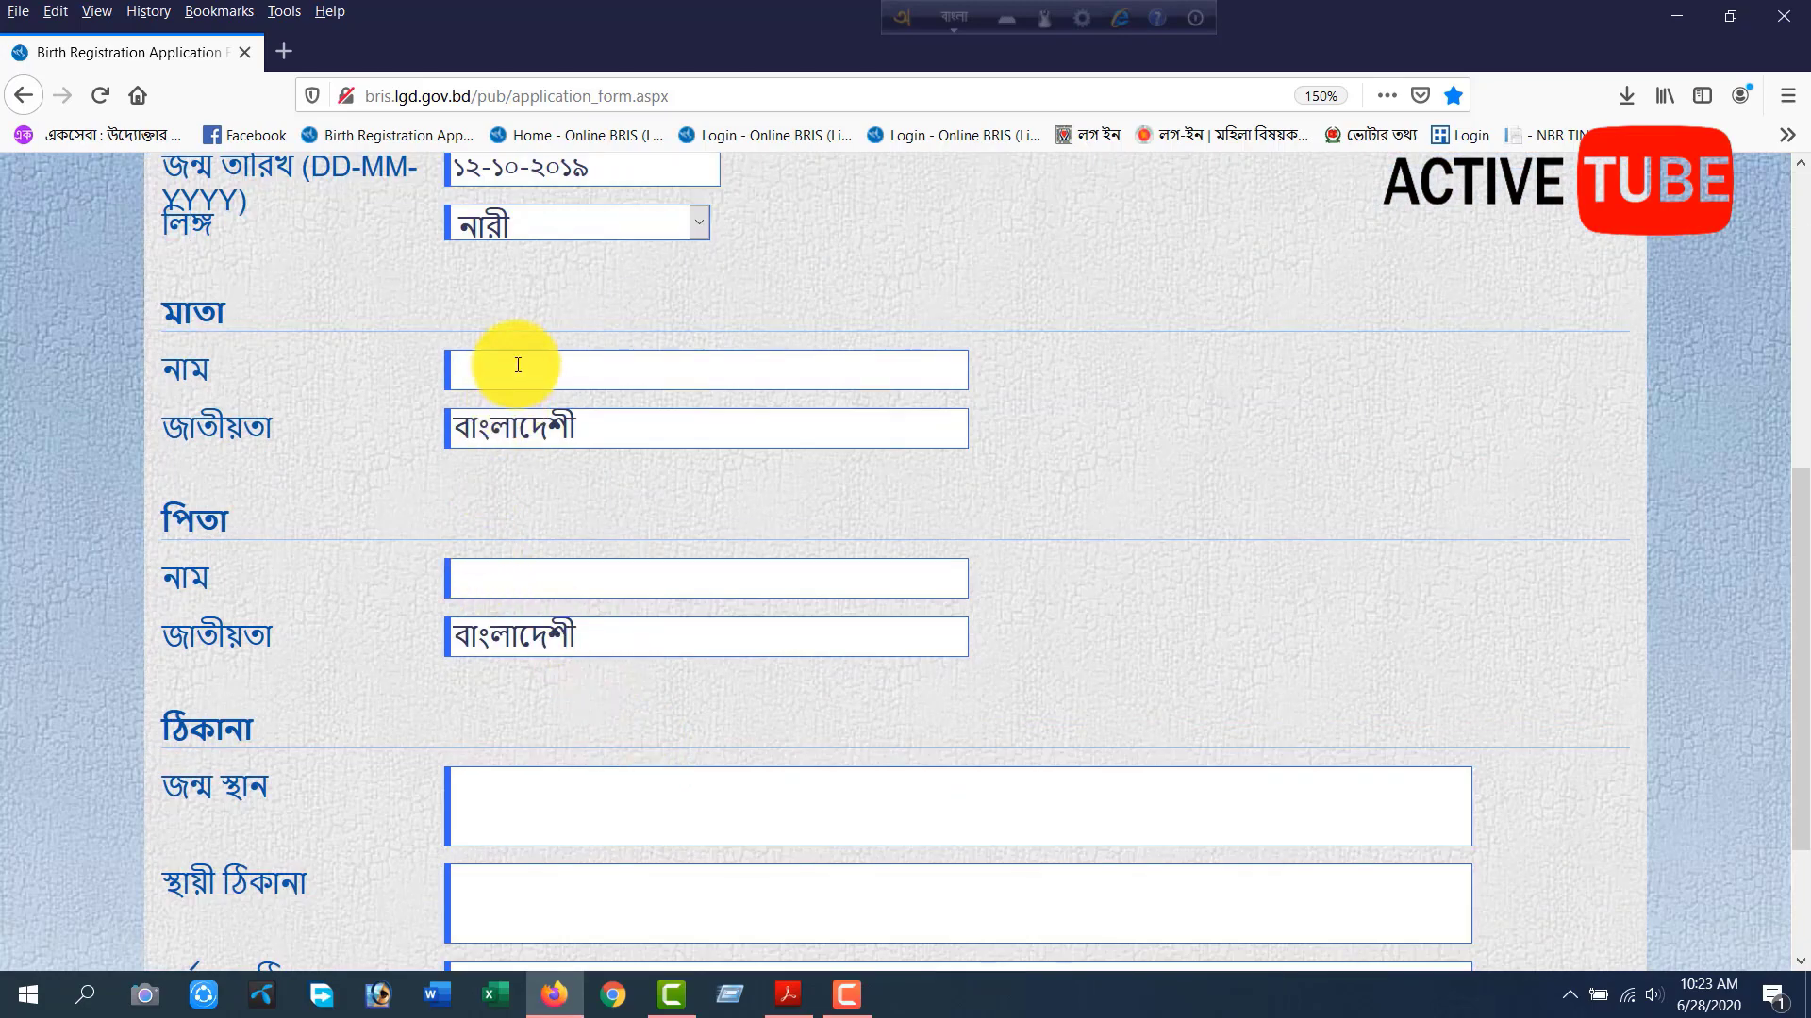
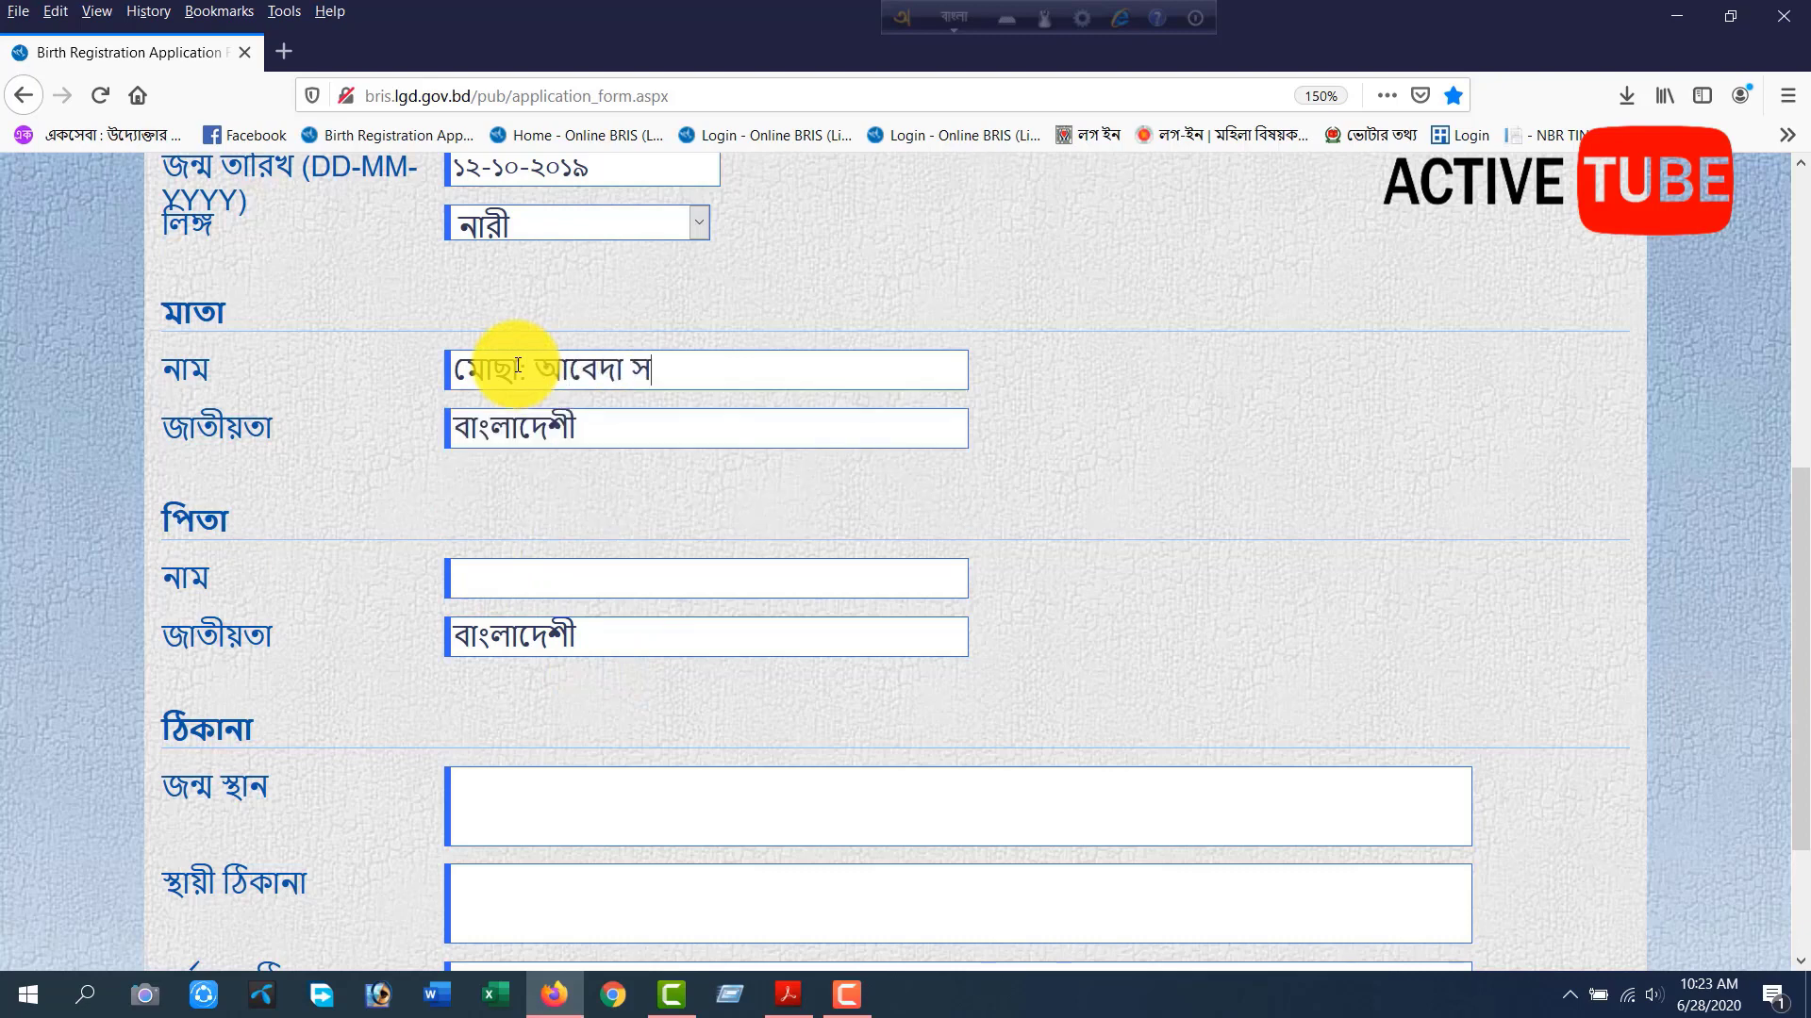
{"action": "key", "text": "Tab"}
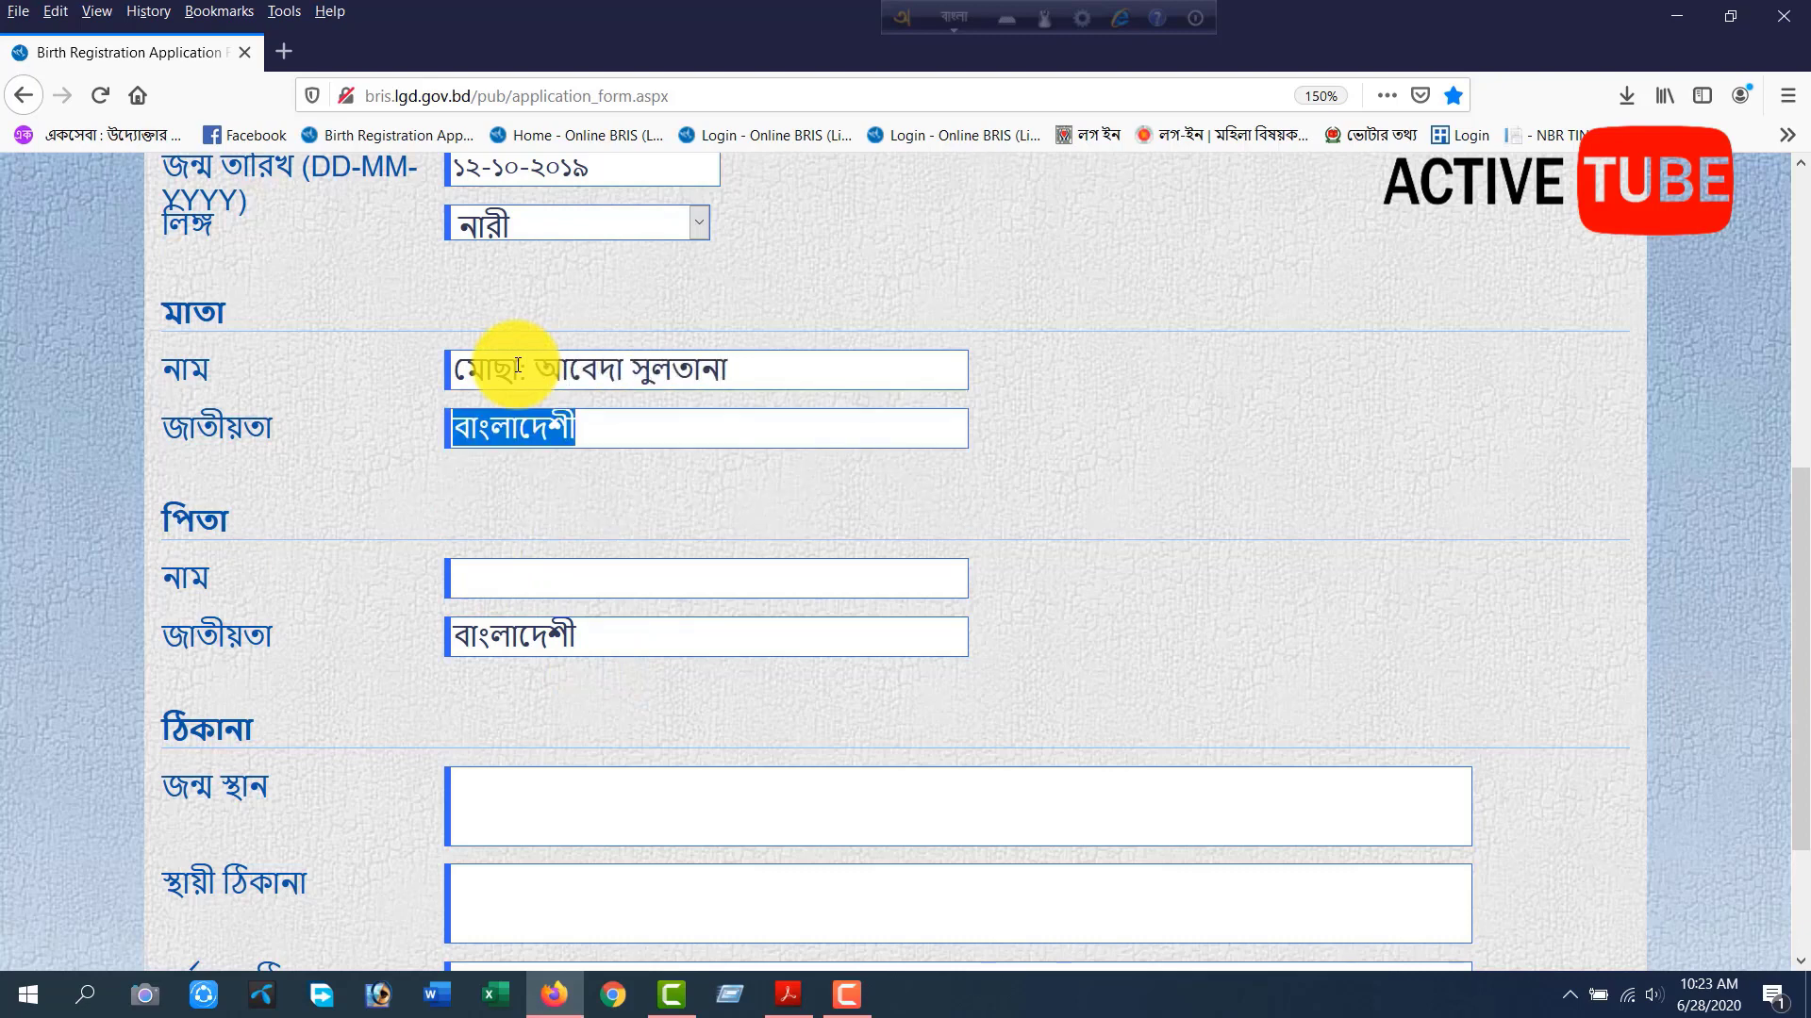
Enter the father's full name in Bengali in the পিতা section, keeping his nationality as বাংলাদেশী.
{"action": "key", "text": "Tab"}
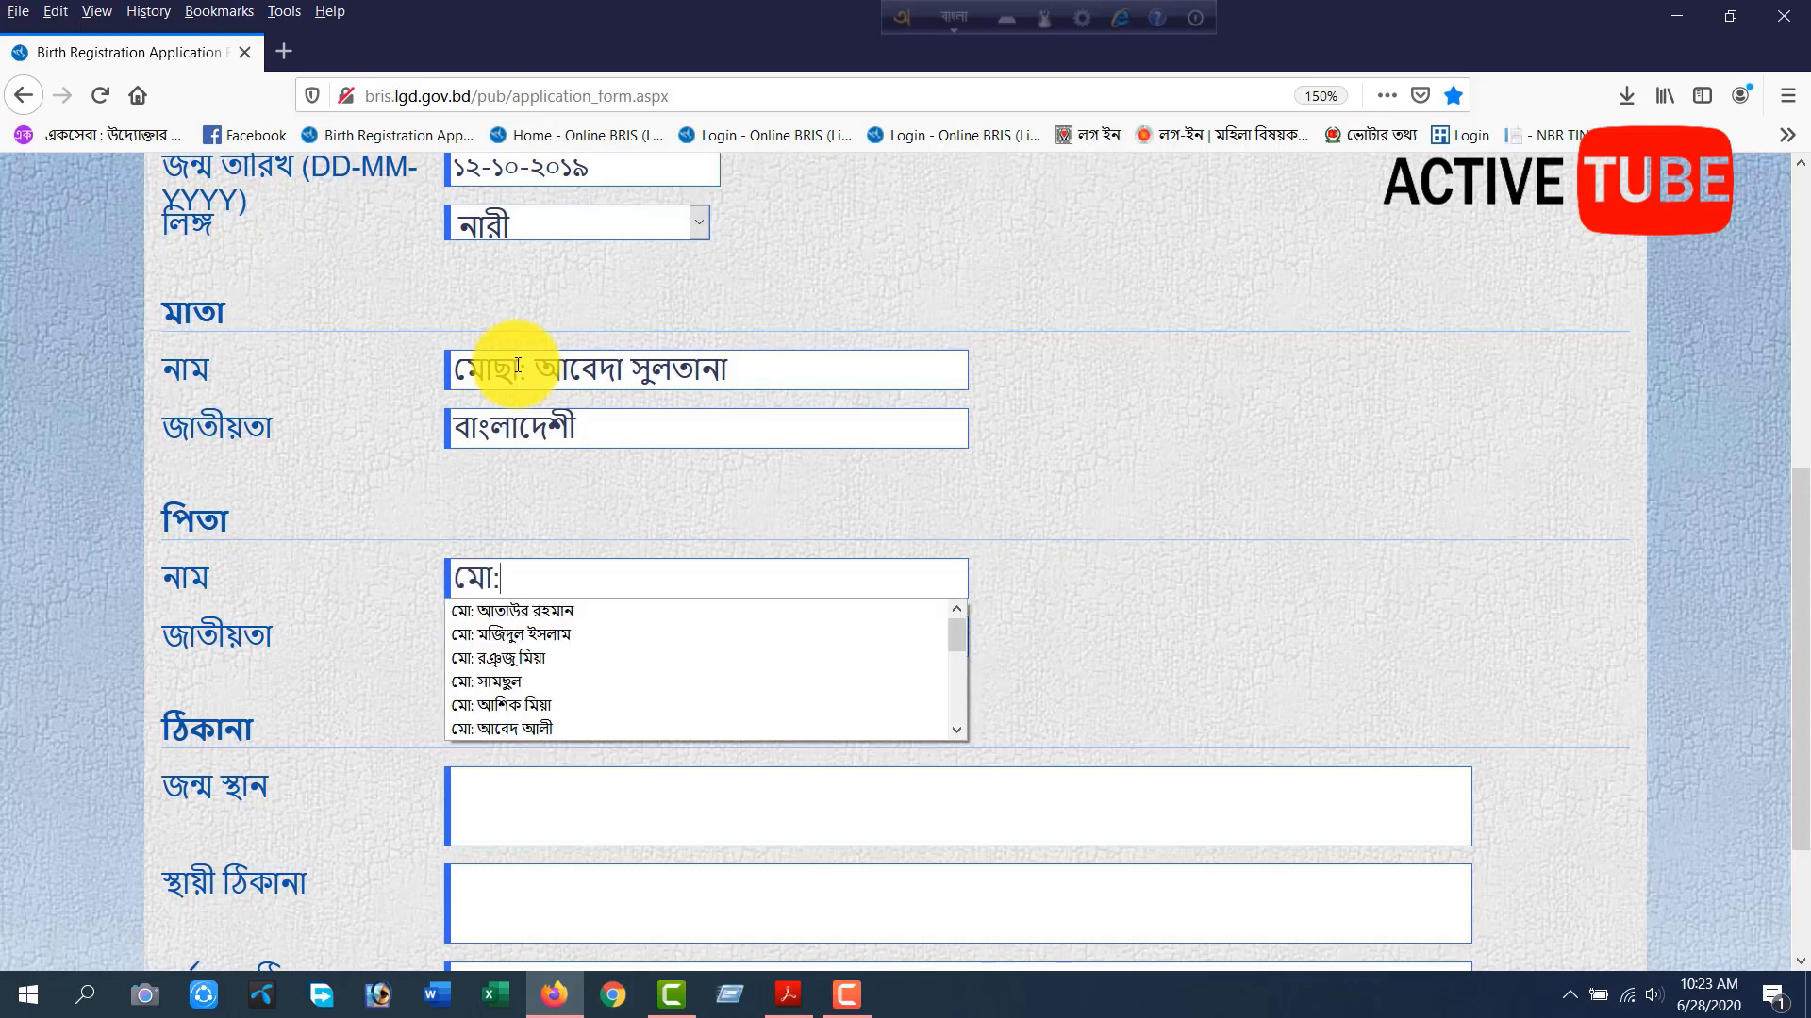
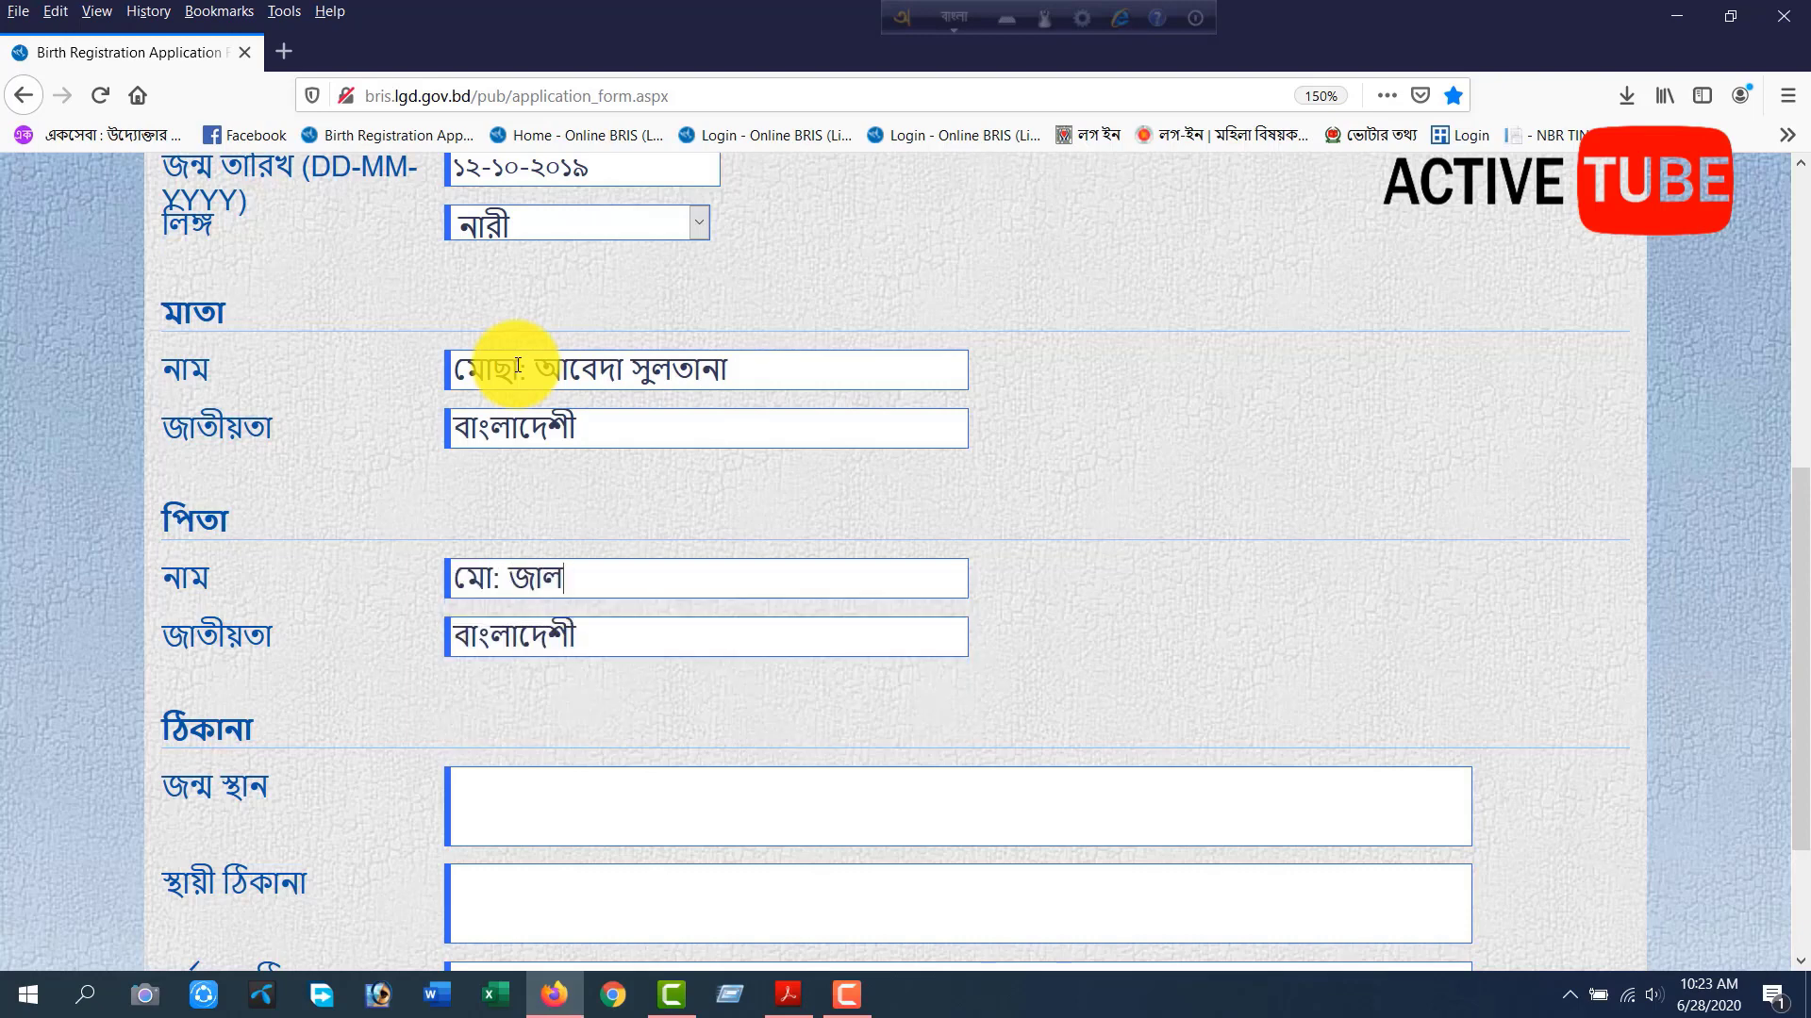
{"action": "key", "text": "Tab"}
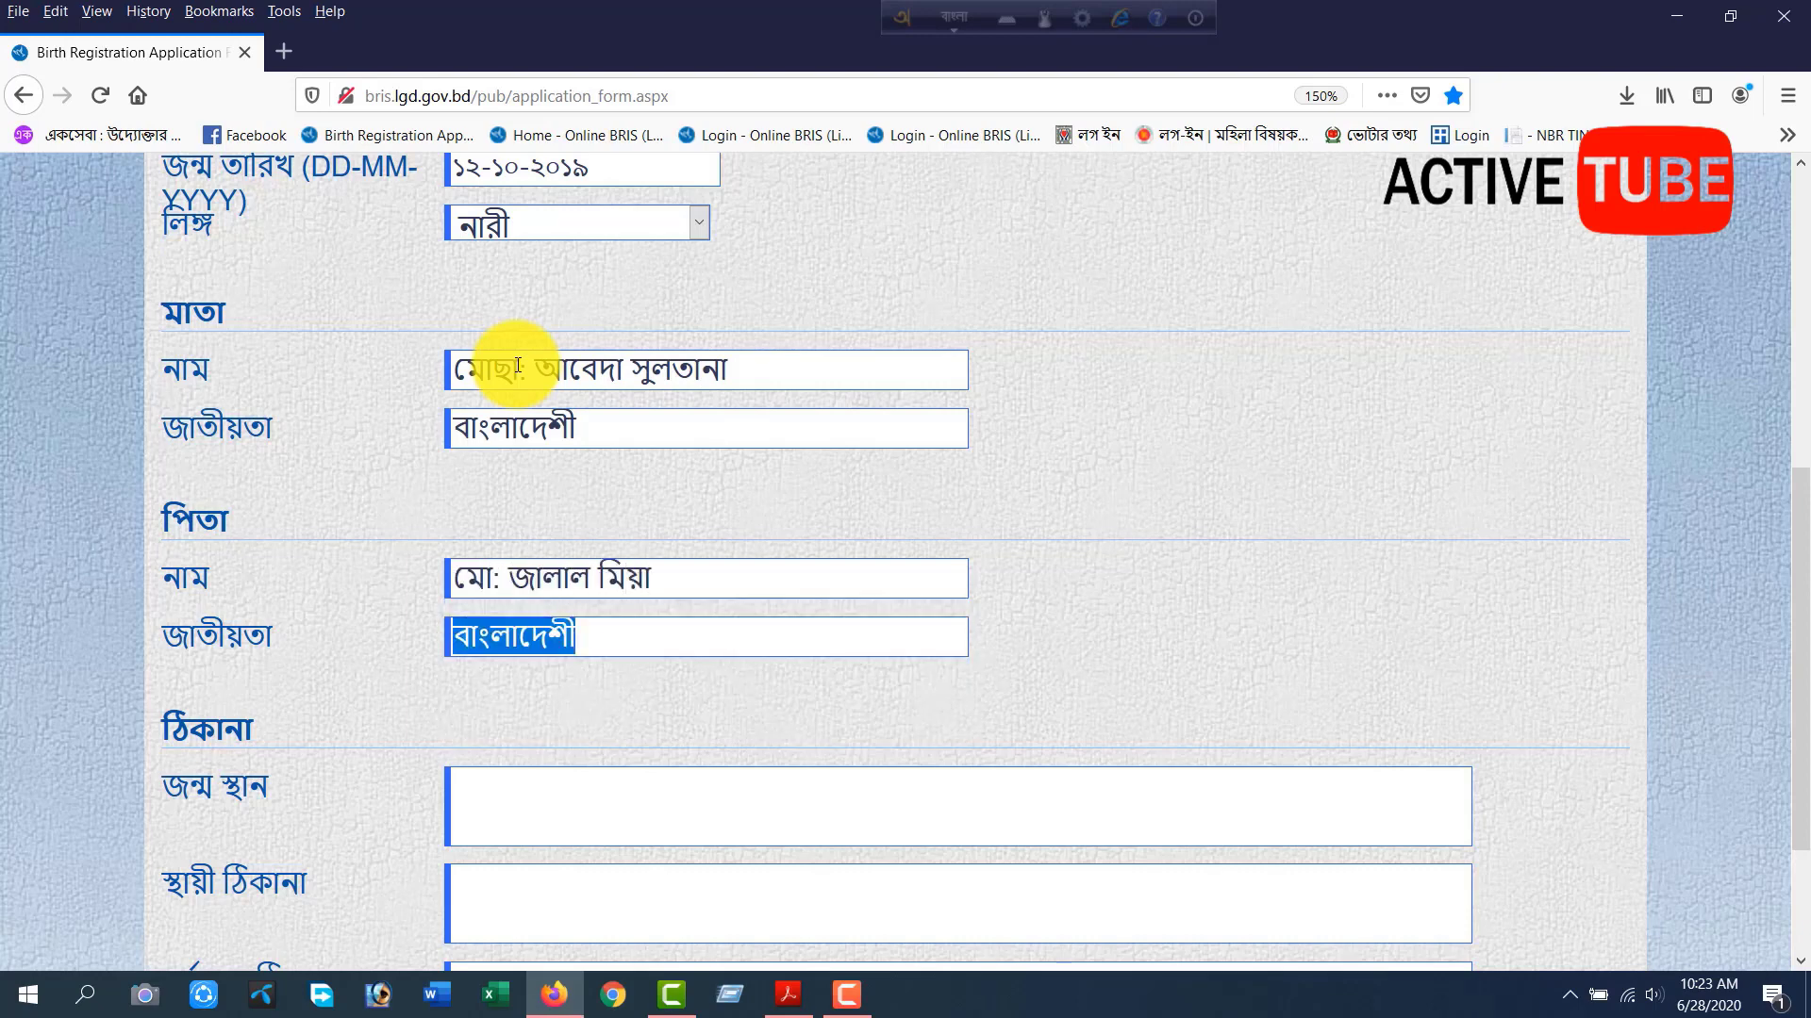
Enter the birthplace (জন্ম স্থান) address in Bengali, with village and post office on one line and upazila and district below.
{"action": "key", "text": "Tab"}
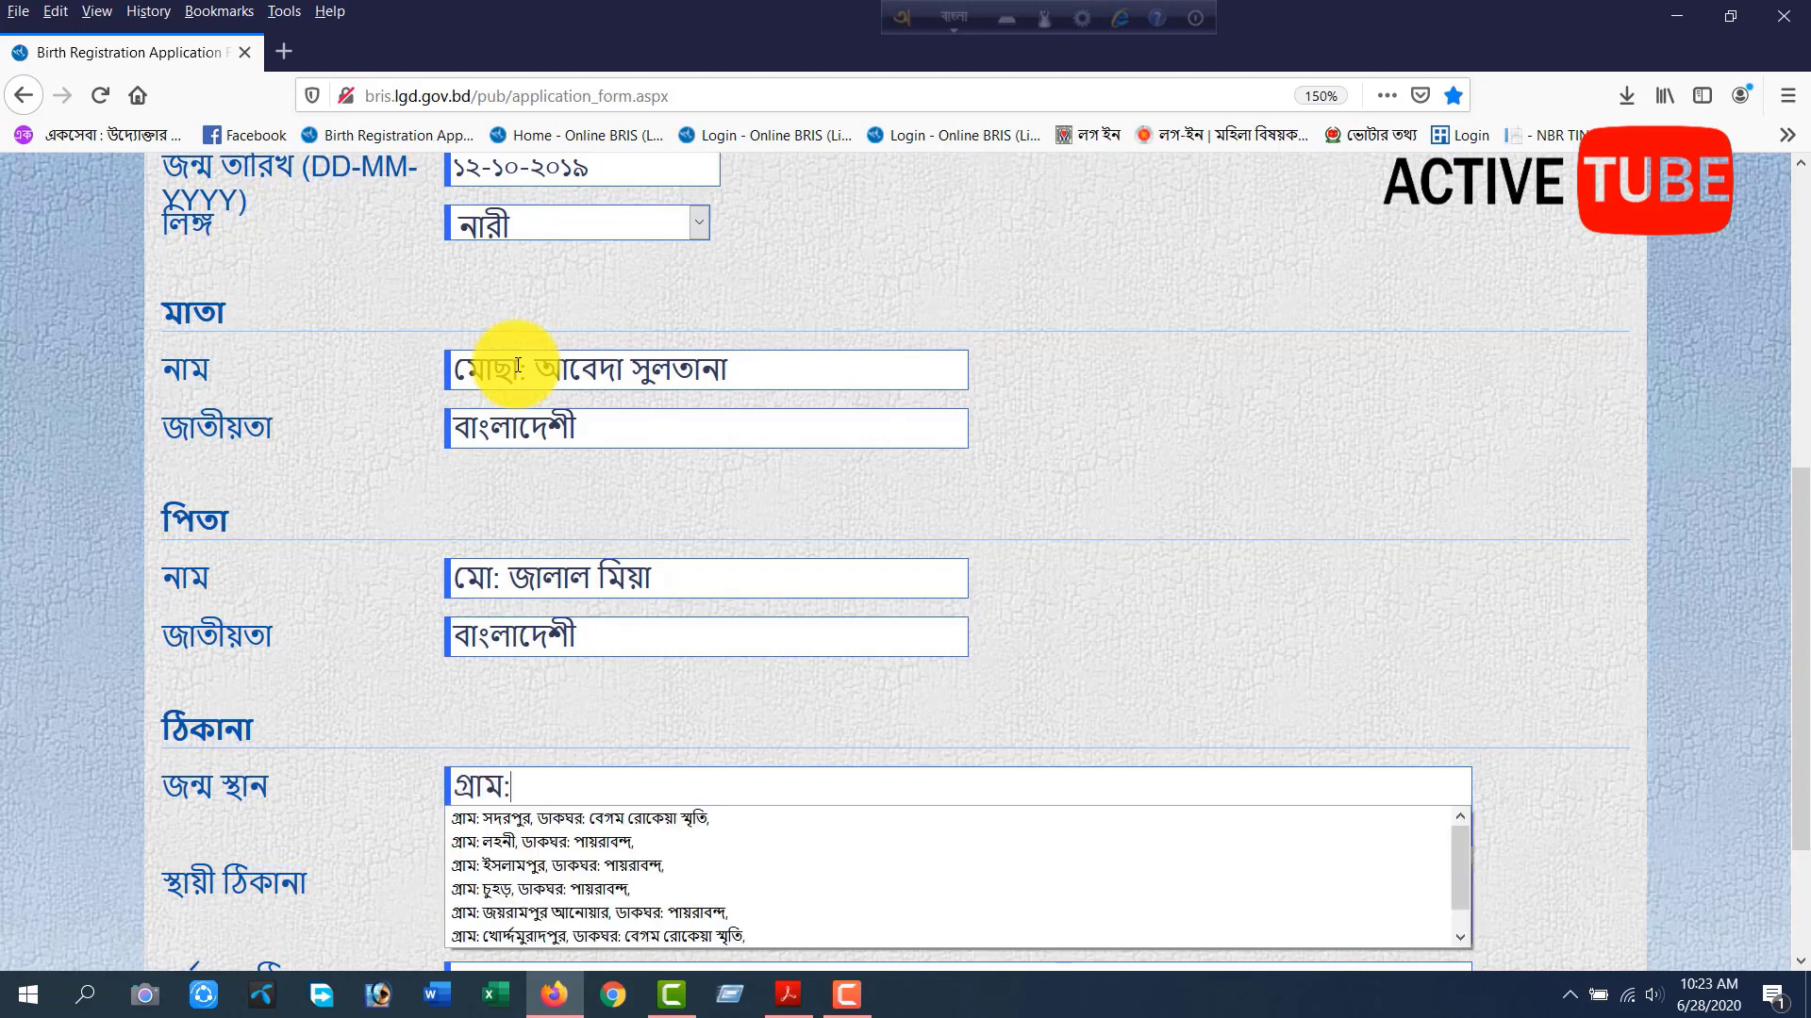
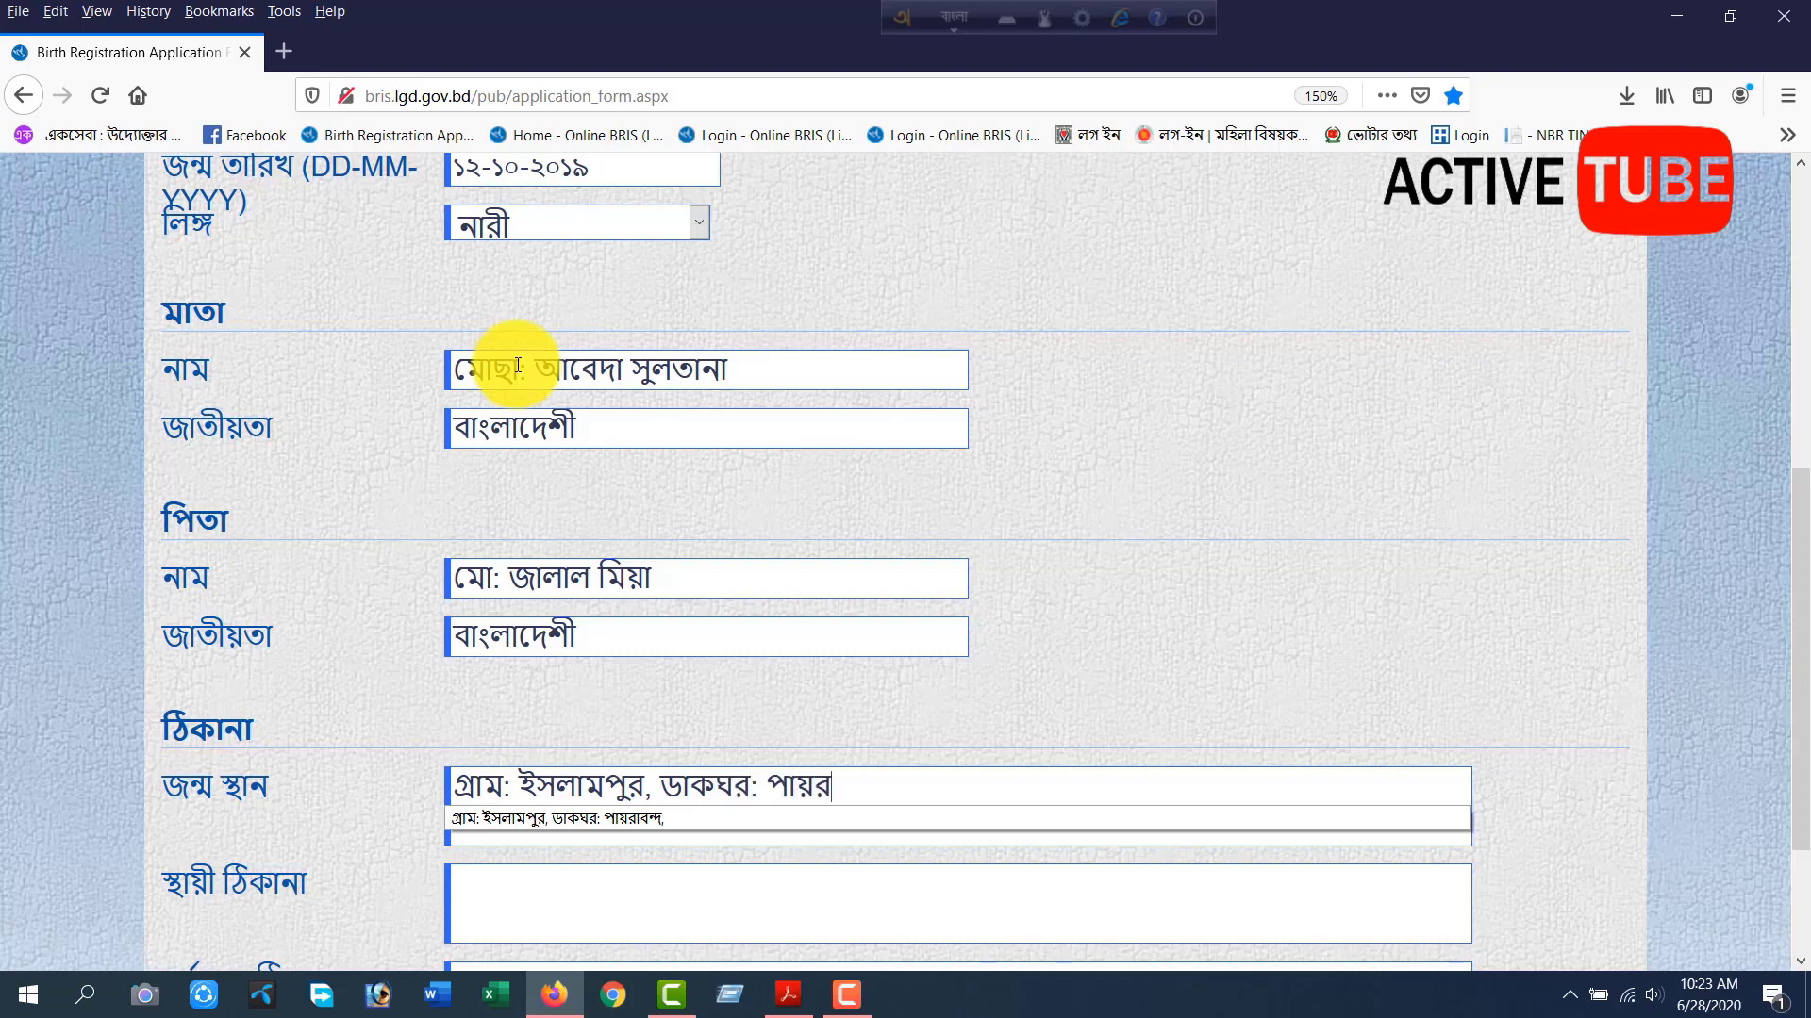
{"action": "key", "text": "Return"}
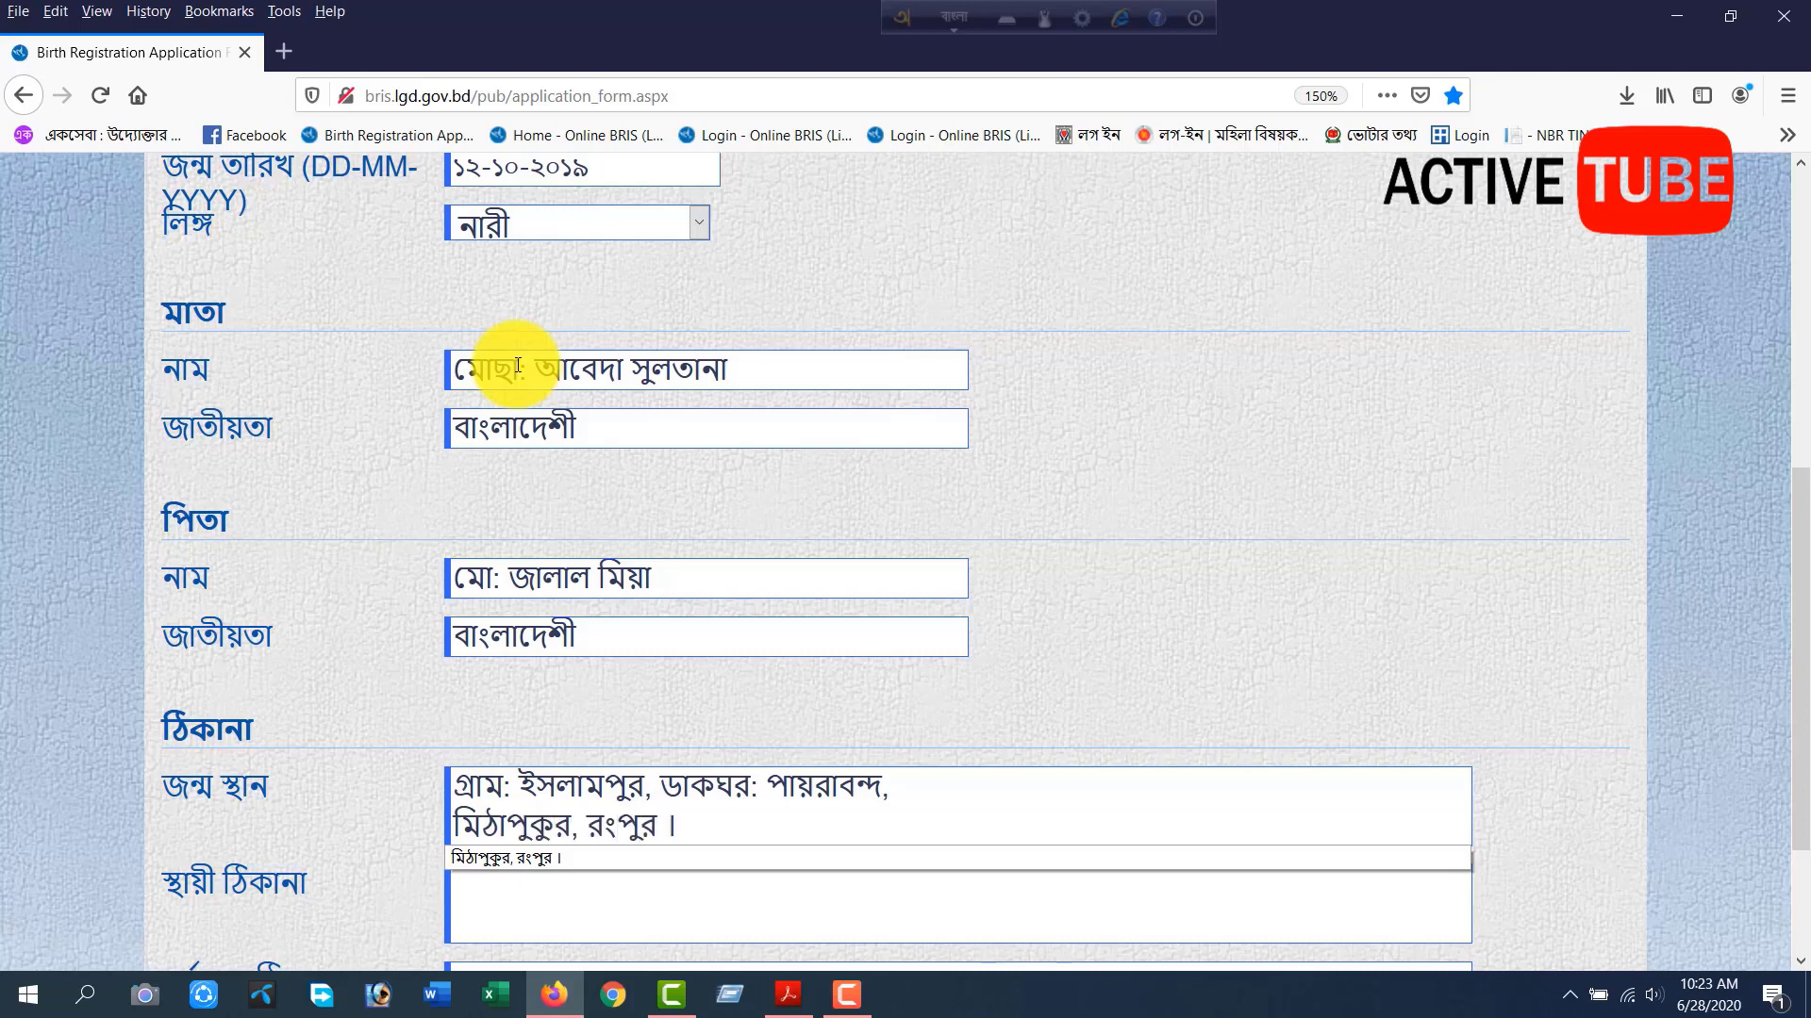
{"action": "key", "text": "Tab"}
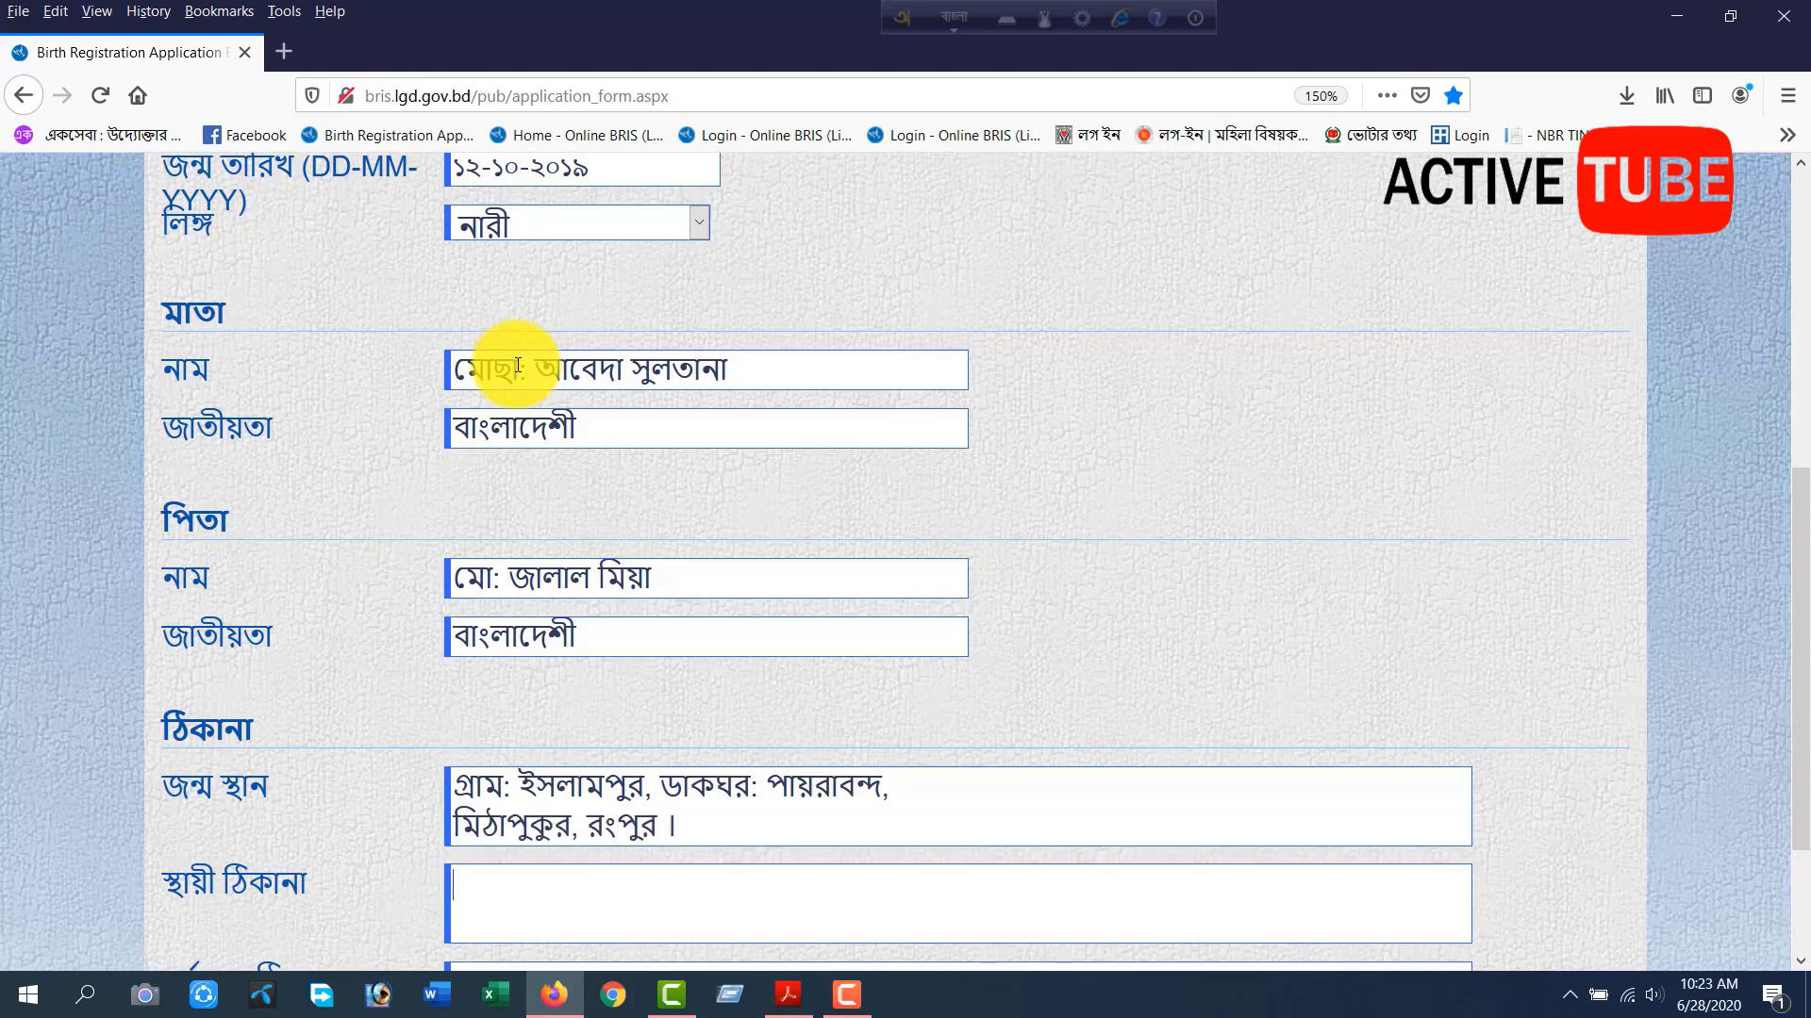
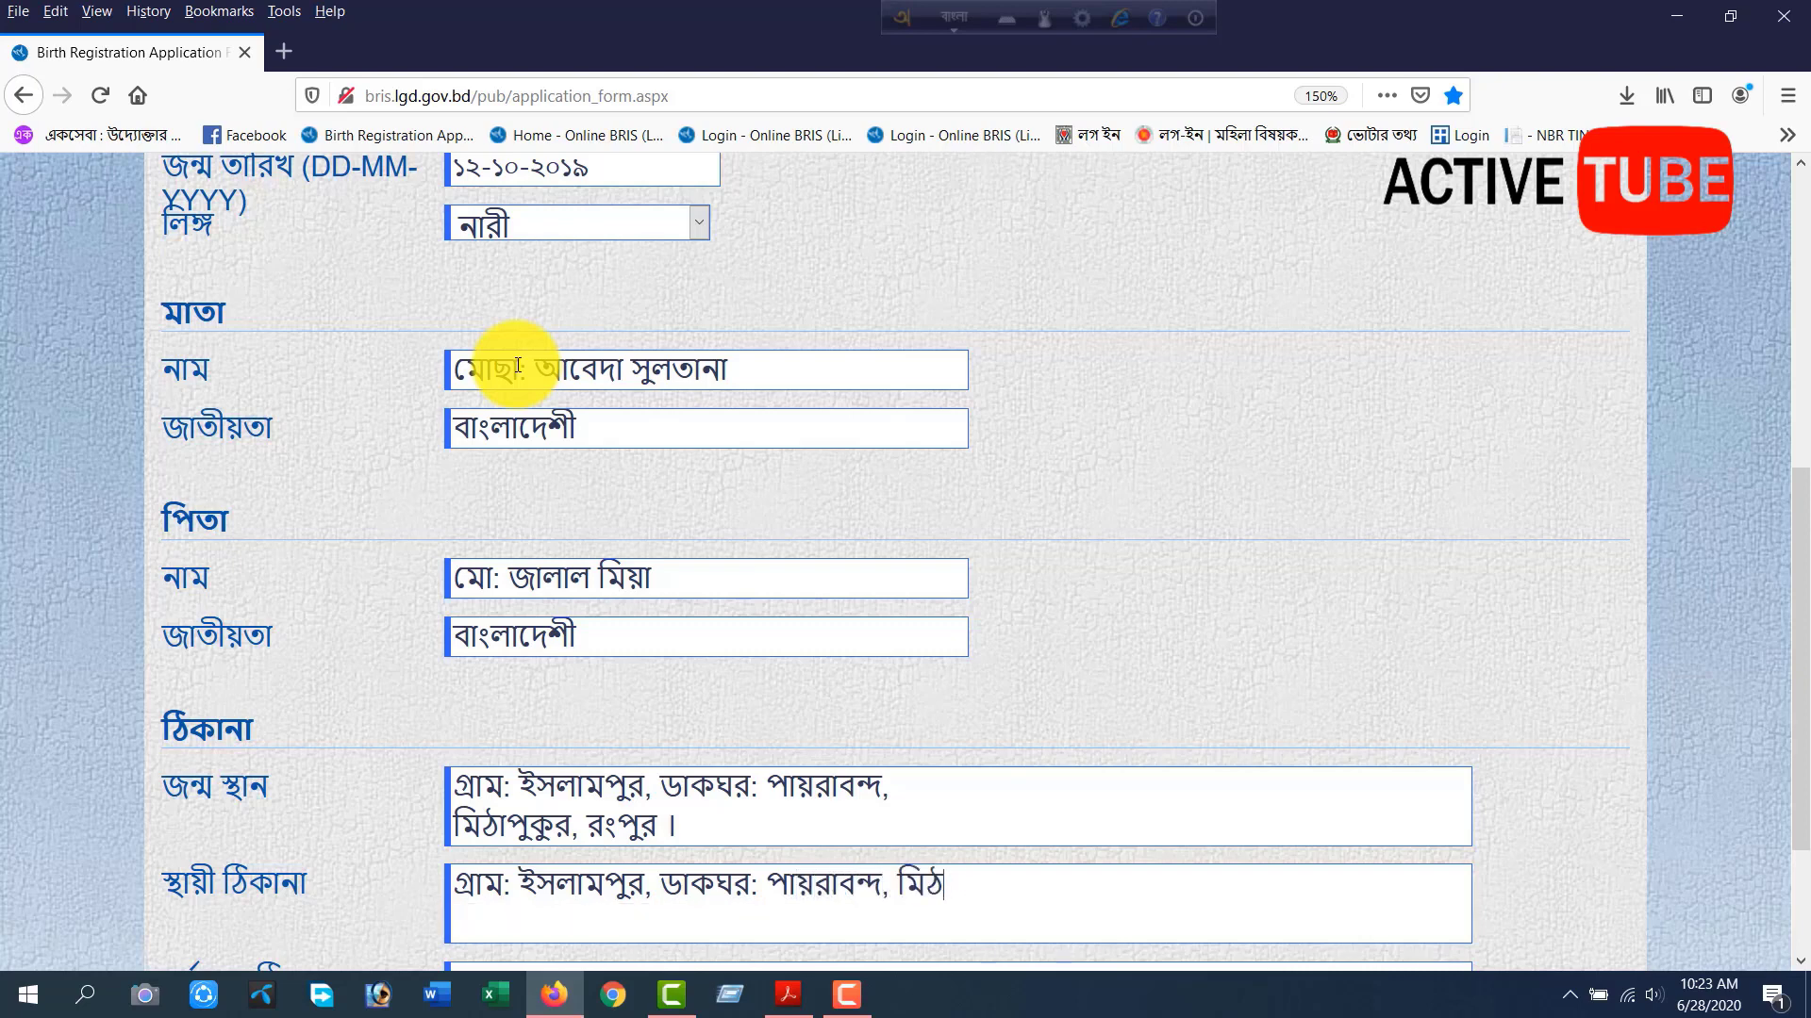
Break the permanent address onto a second line and enter its upazila and district in Bengali.
{"action": "key", "text": "BackSpace"}
{"action": "key", "text": "BackSpace"}
{"action": "key", "text": "BackSpace"}
{"action": "key", "text": "Return"}
{"action": "type", "text": "মিঠাপুকুর"}
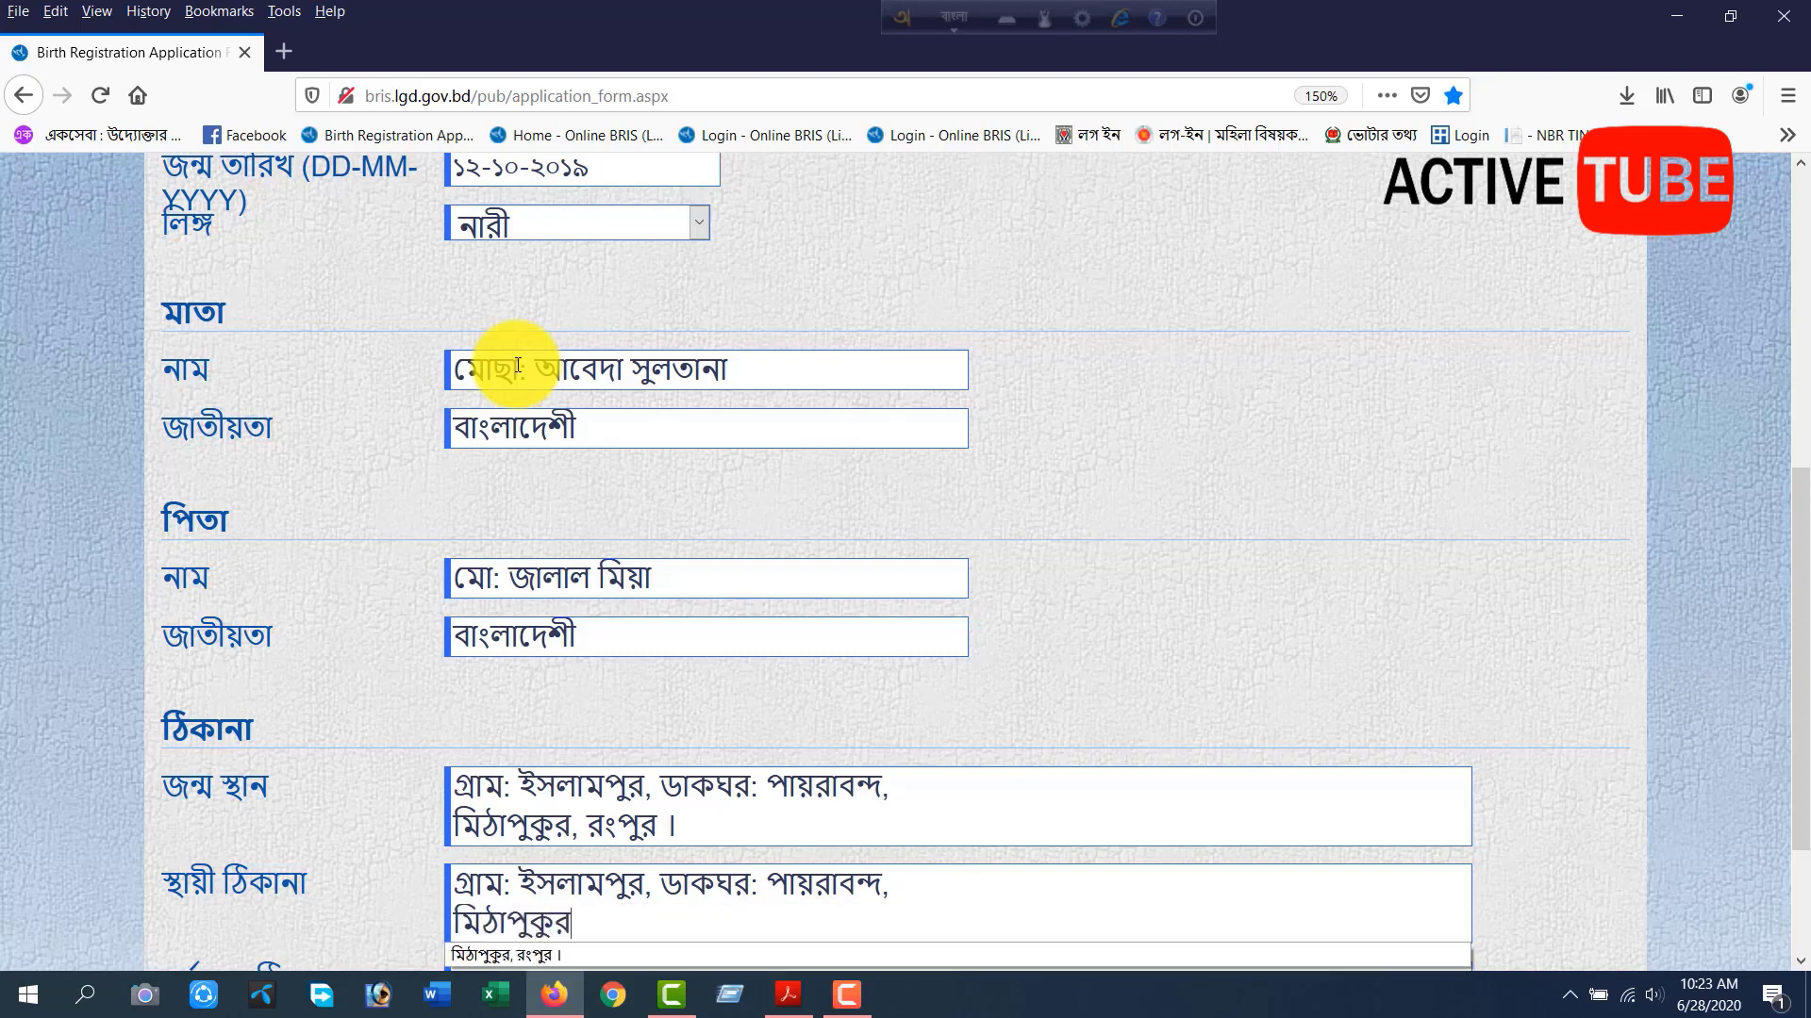
{"action": "type", "text": ", রংপুর ।"}
Enter the present address (বর্তমান ঠিকানা) in Bengali over two lines and continue to the next page of the application.
{"action": "key", "text": "Tab"}
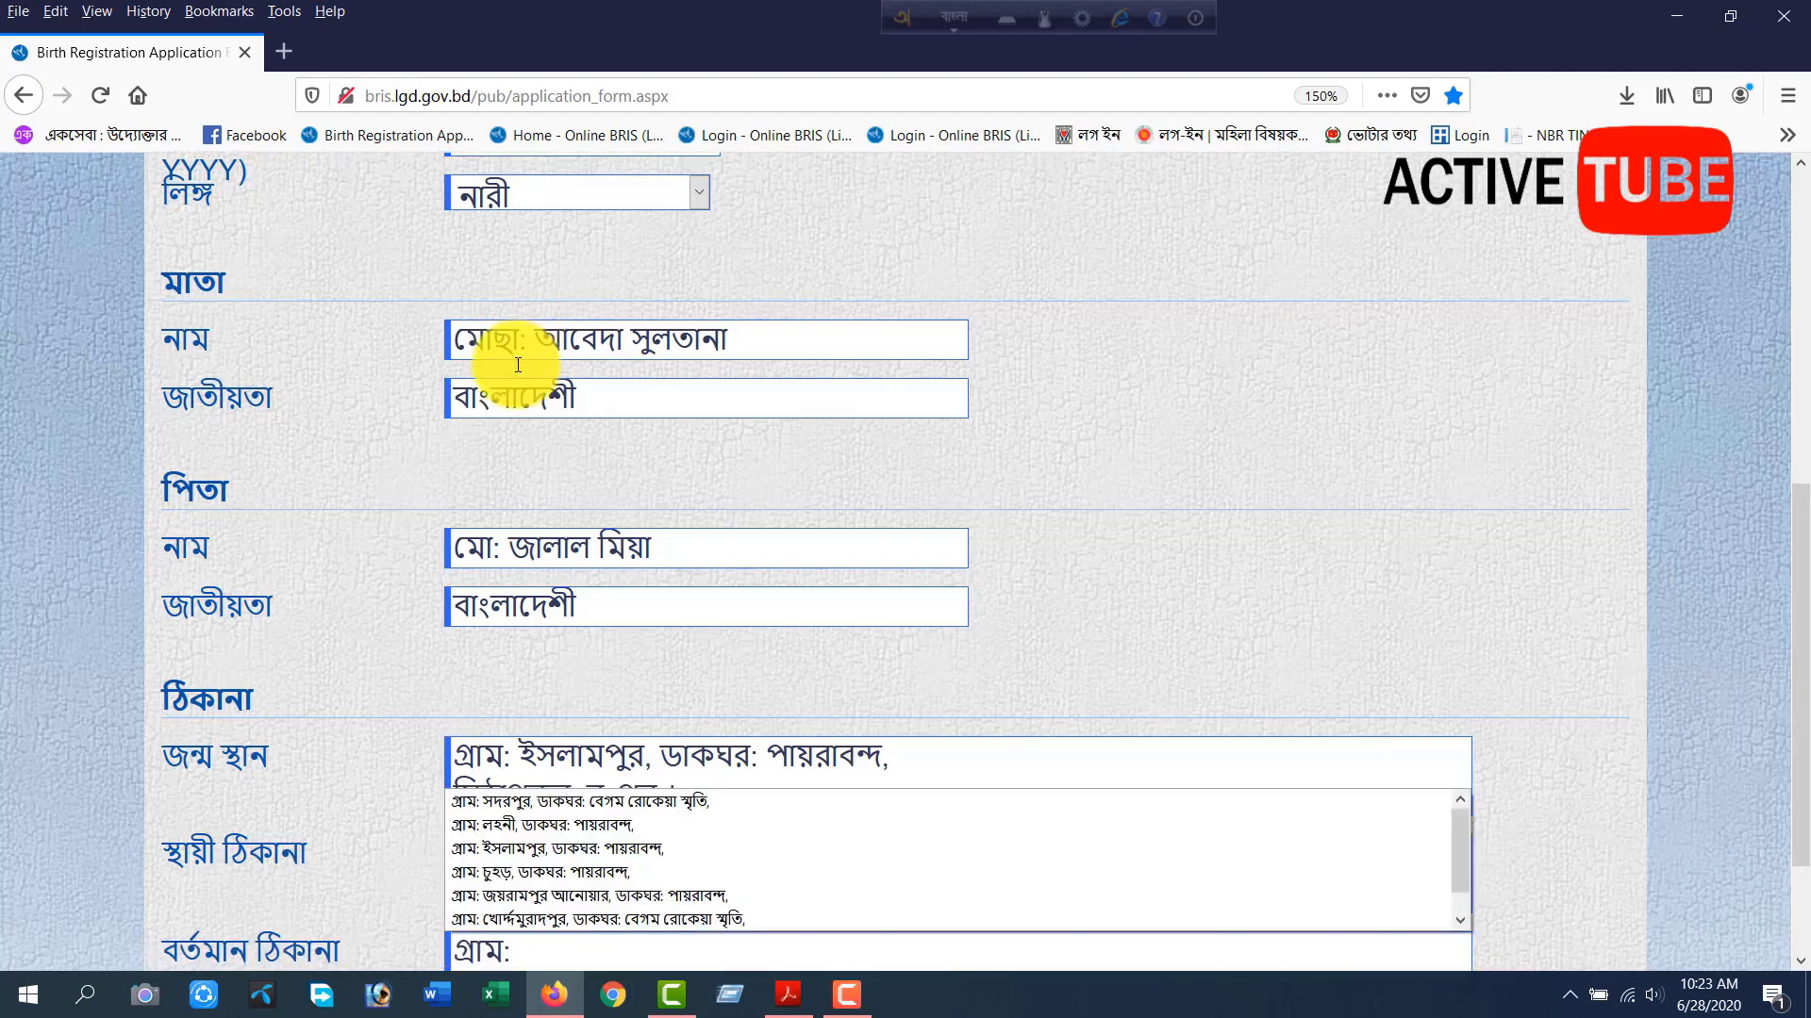
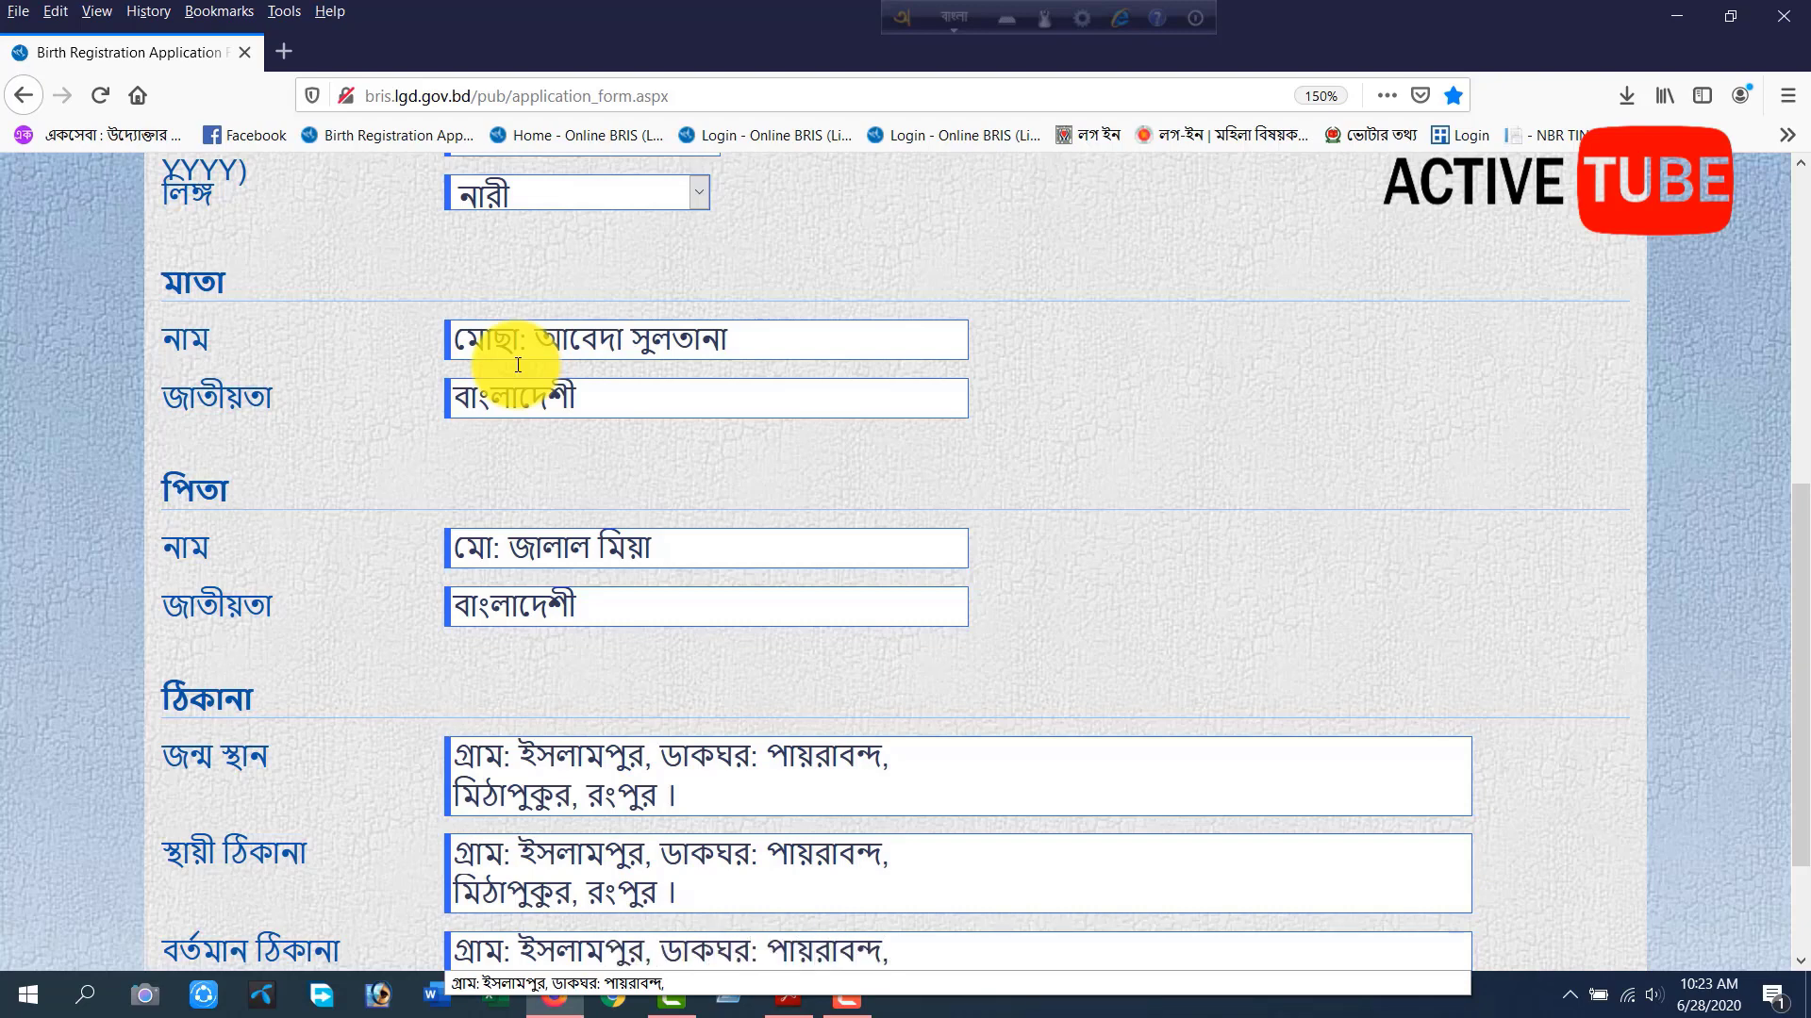
{"action": "key", "text": "Return"}
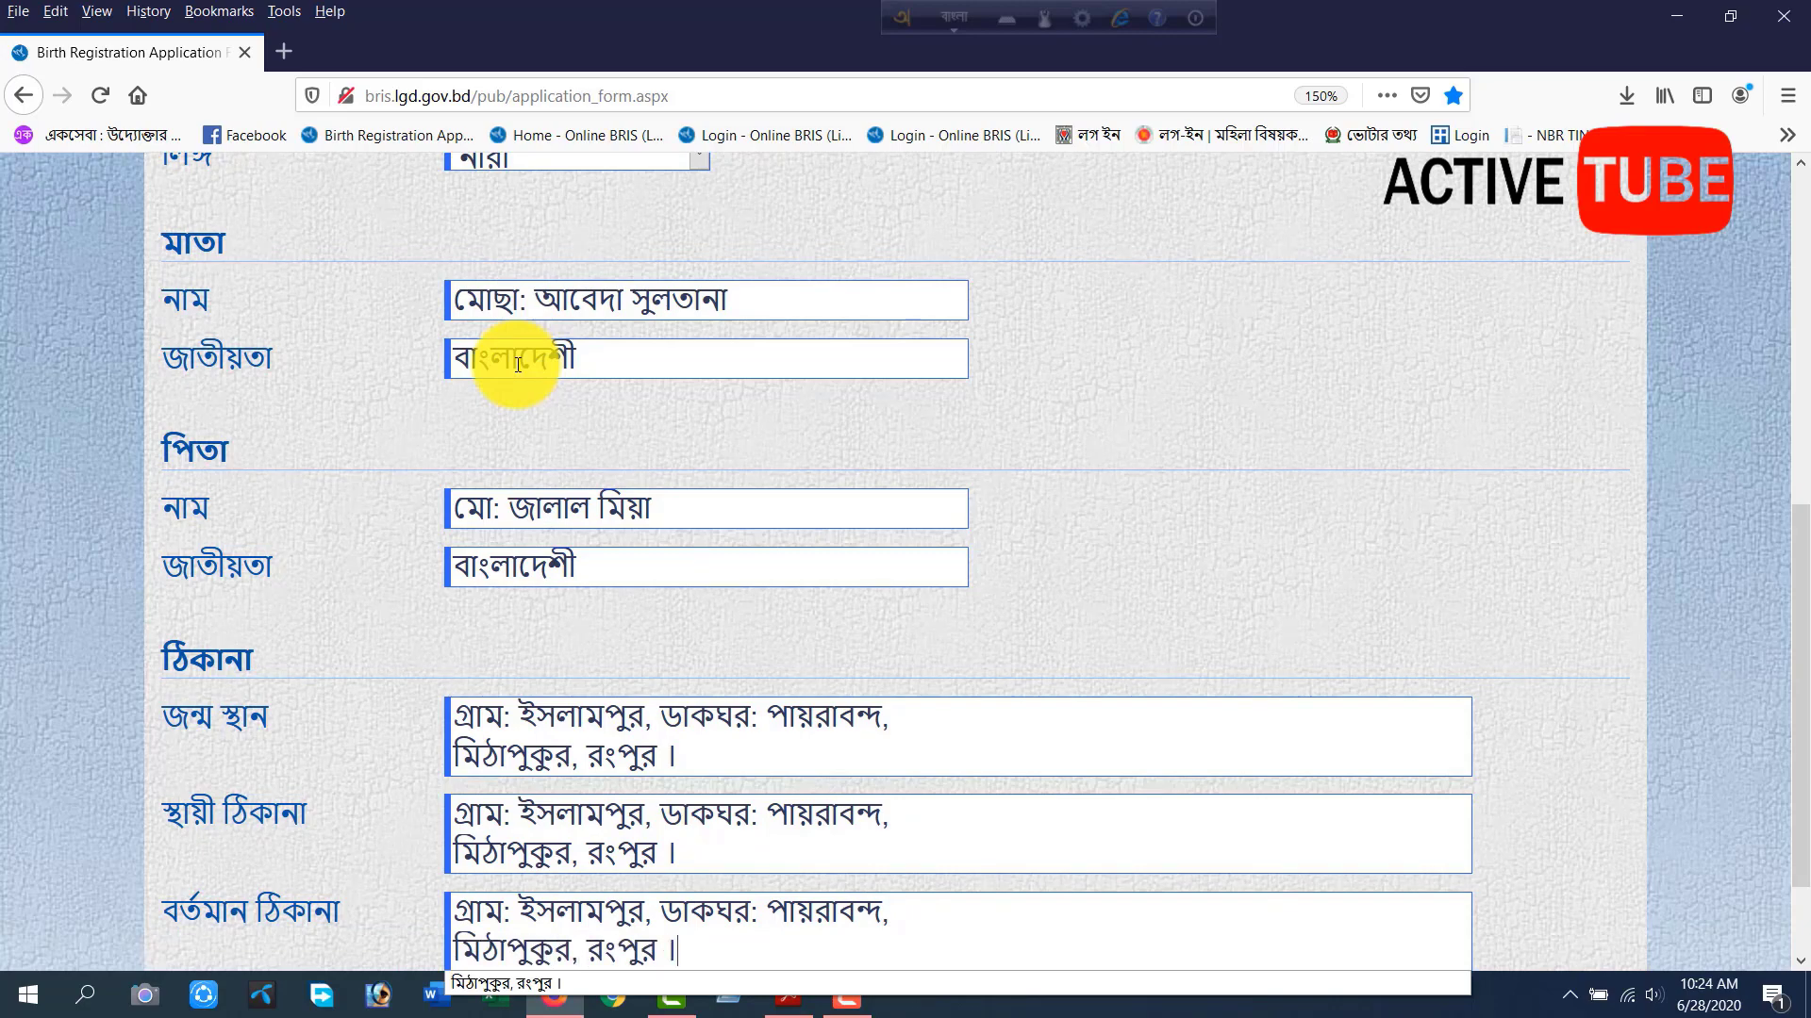
{"action": "scroll", "coordinate": [518, 365], "scroll_direction": "down", "scroll_amount": 2}
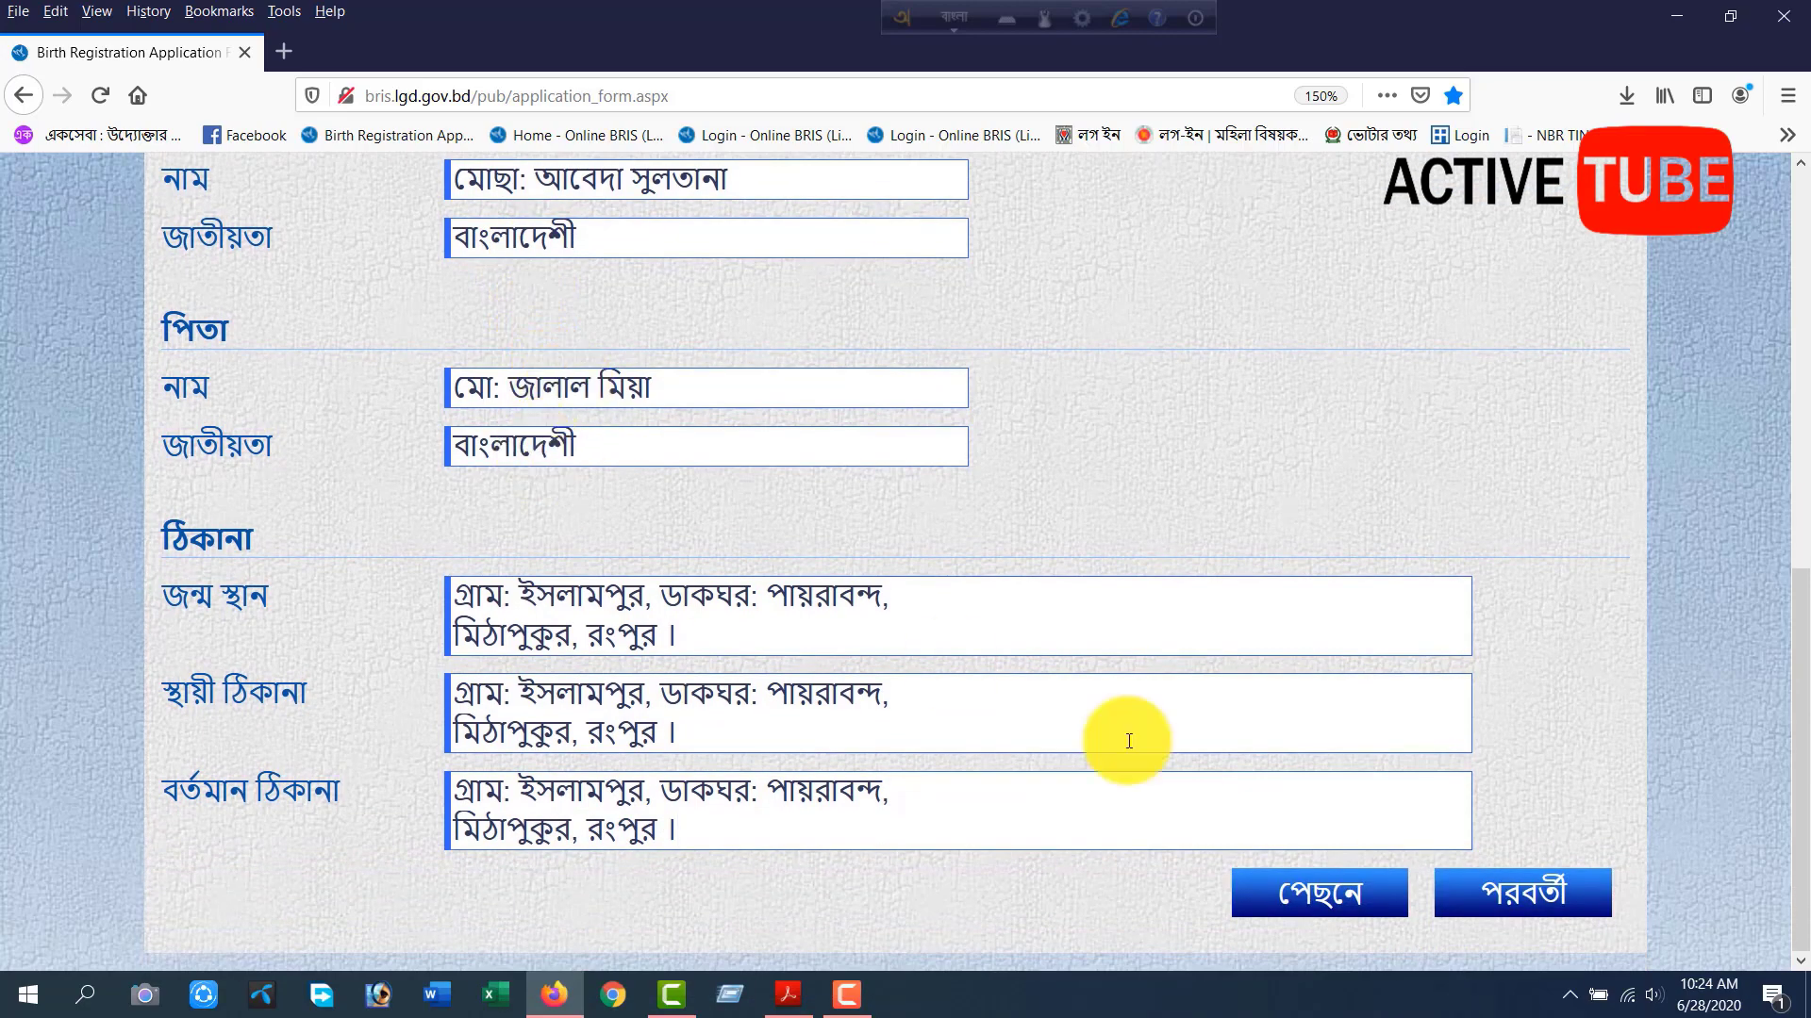
{"action": "left_click", "coordinate": [1508, 886]}
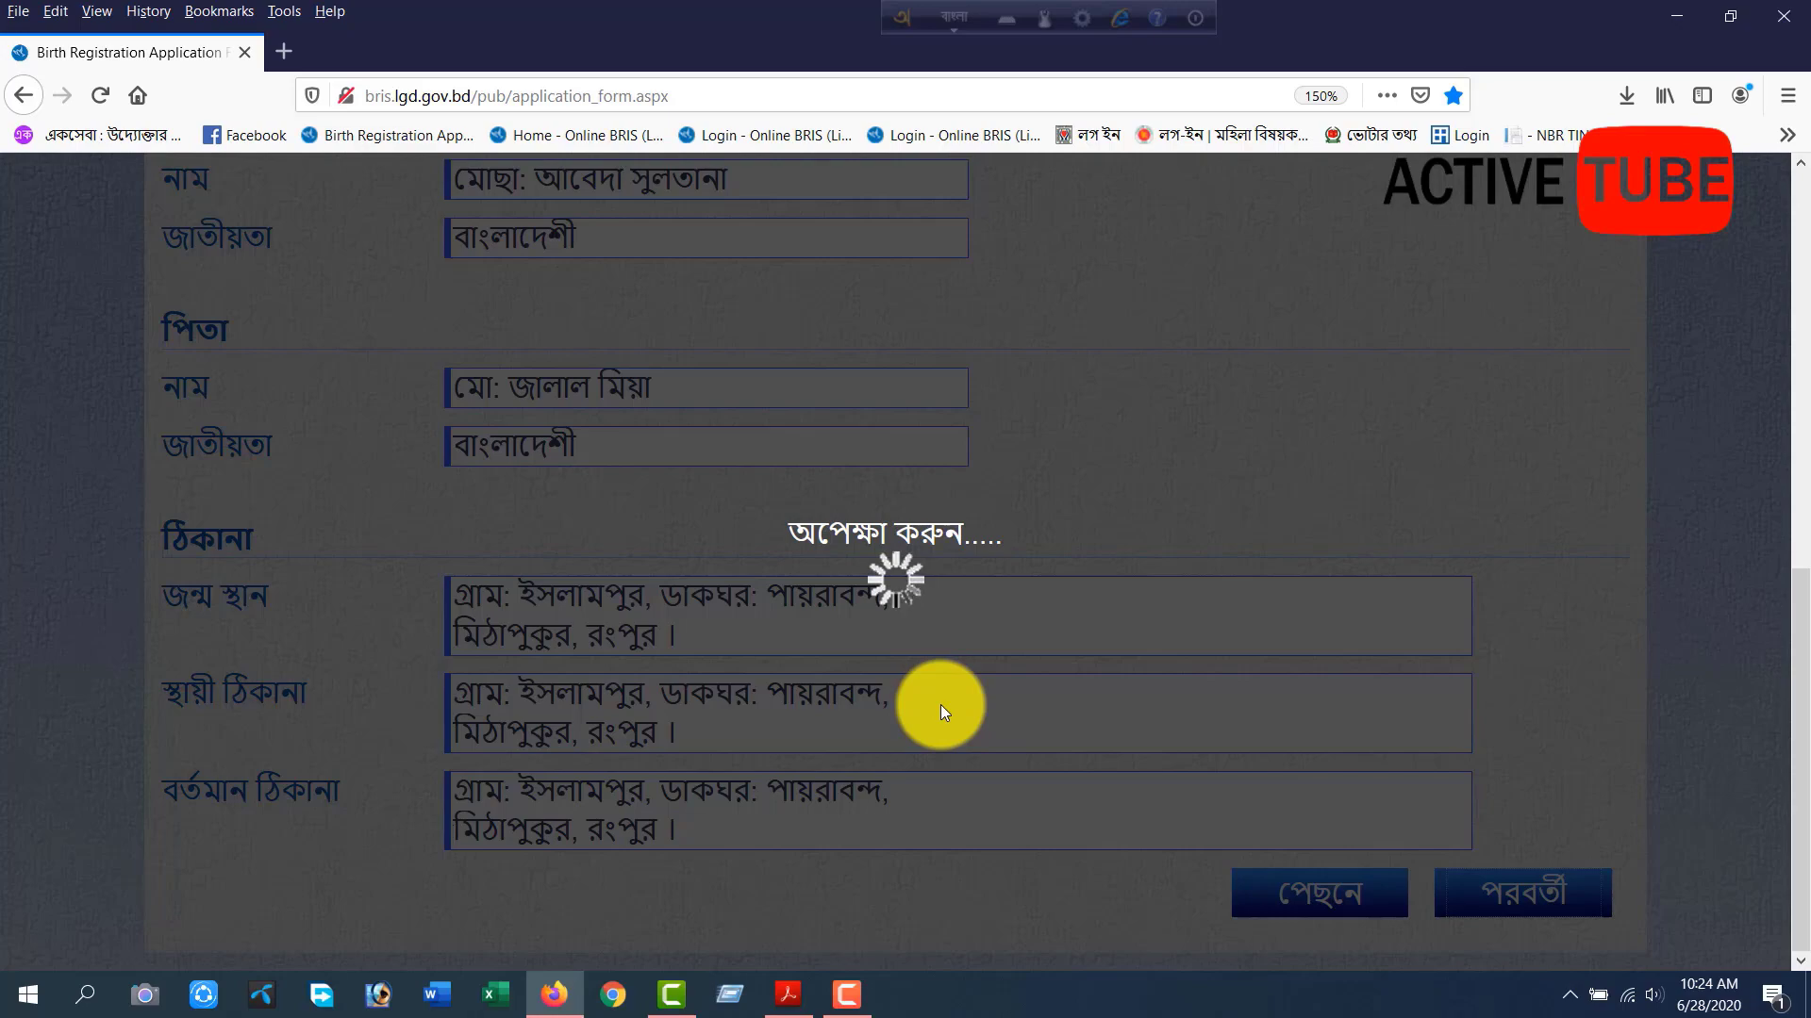
Switch the keyboard language to English and enter the applicant's full name in the English (ইংরেজি) column.
{"action": "scroll", "coordinate": [922, 655], "scroll_direction": "up", "scroll_amount": 6}
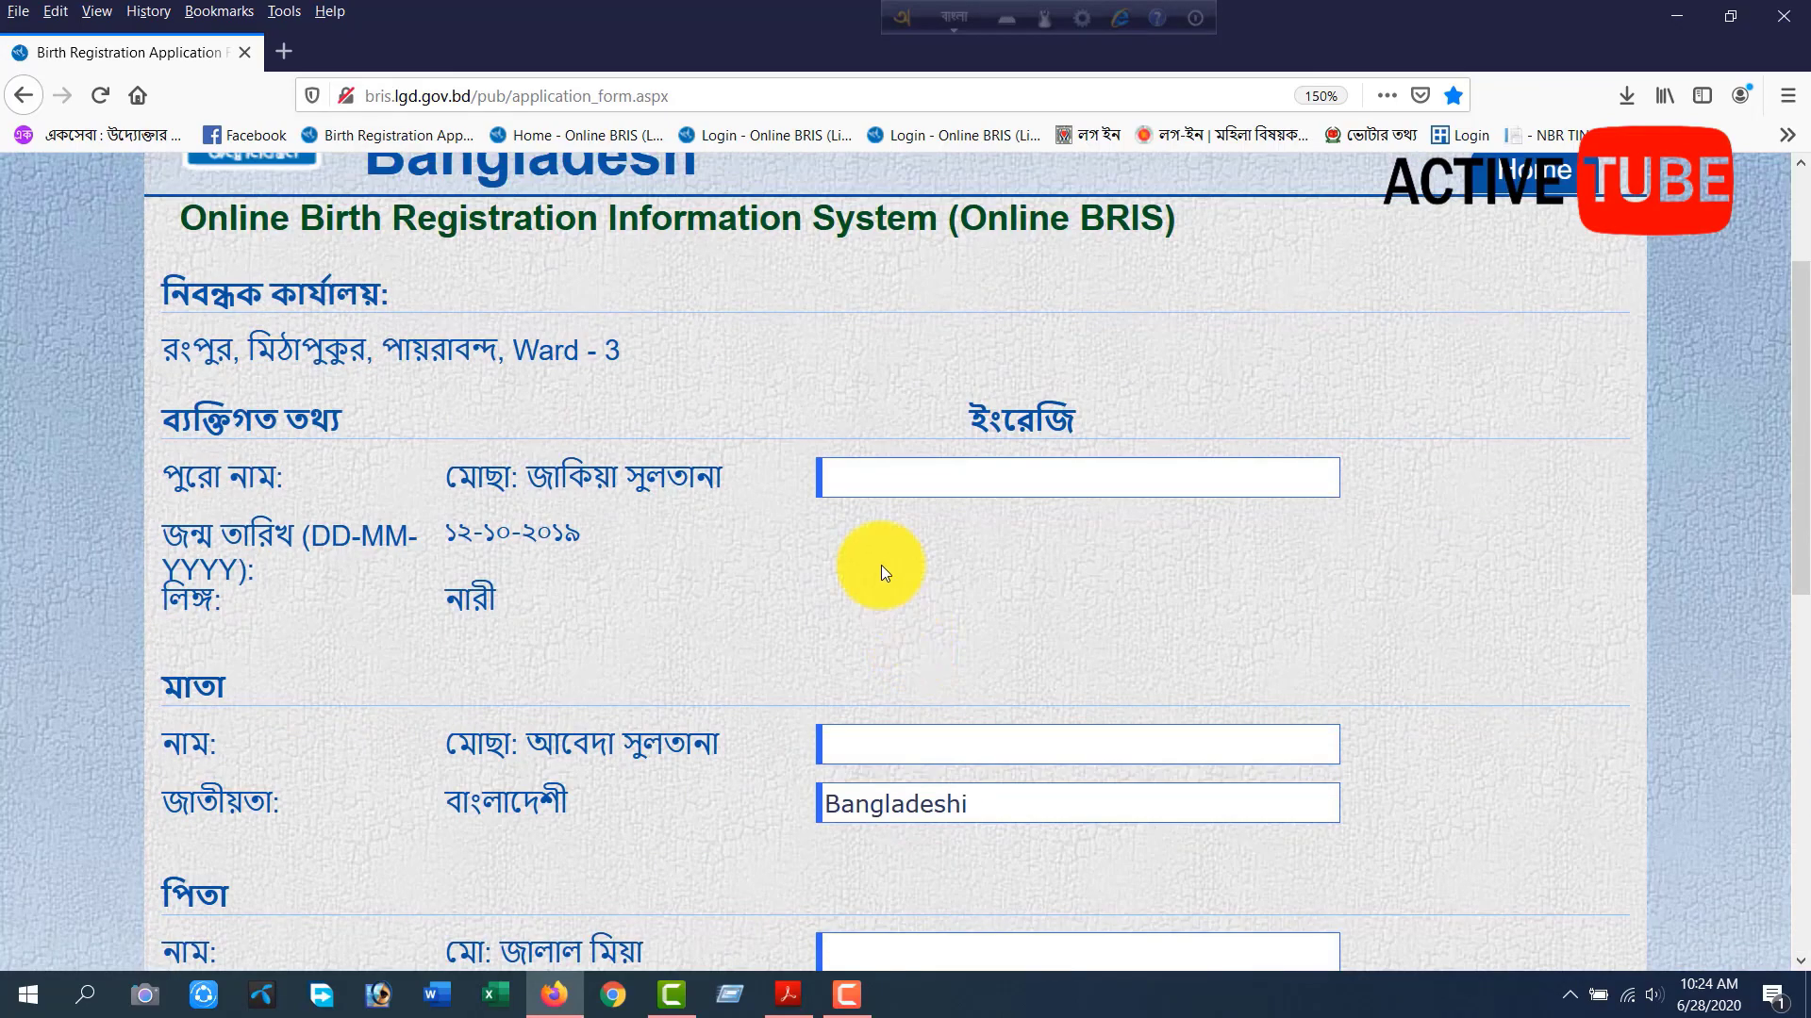
{"action": "left_click", "coordinate": [957, 16]}
{"action": "left_click", "coordinate": [885, 486]}
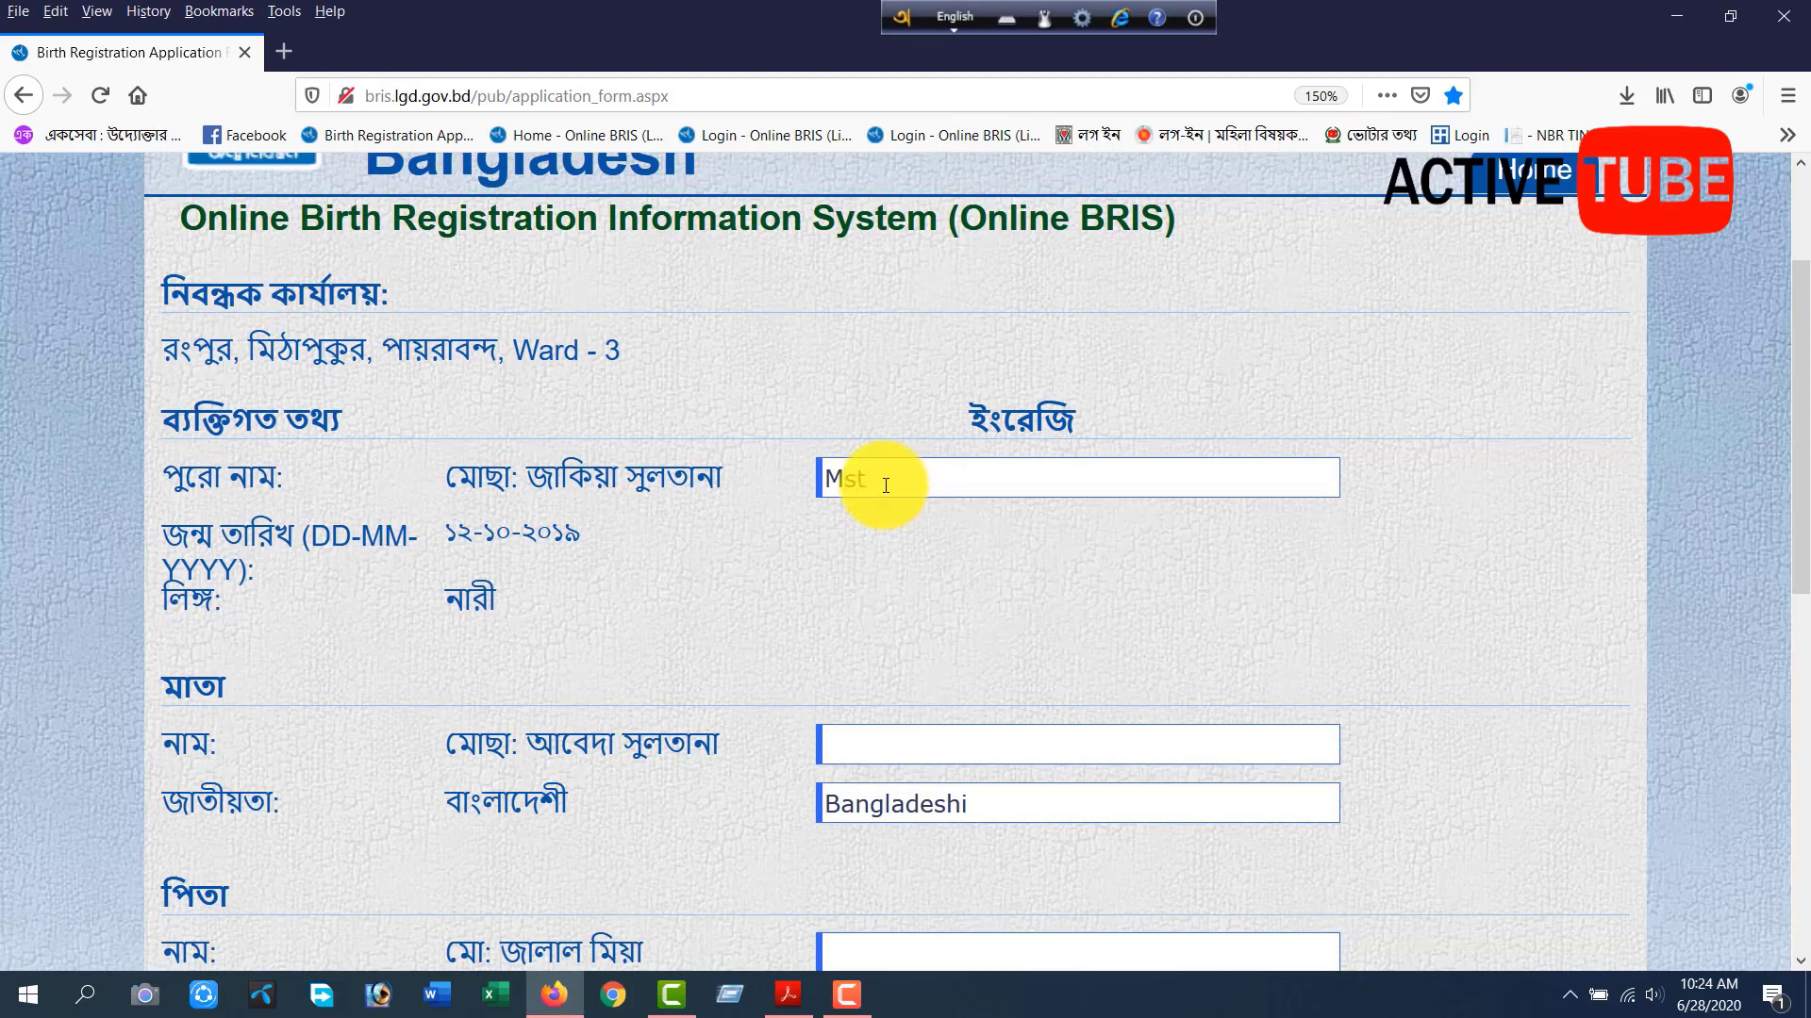
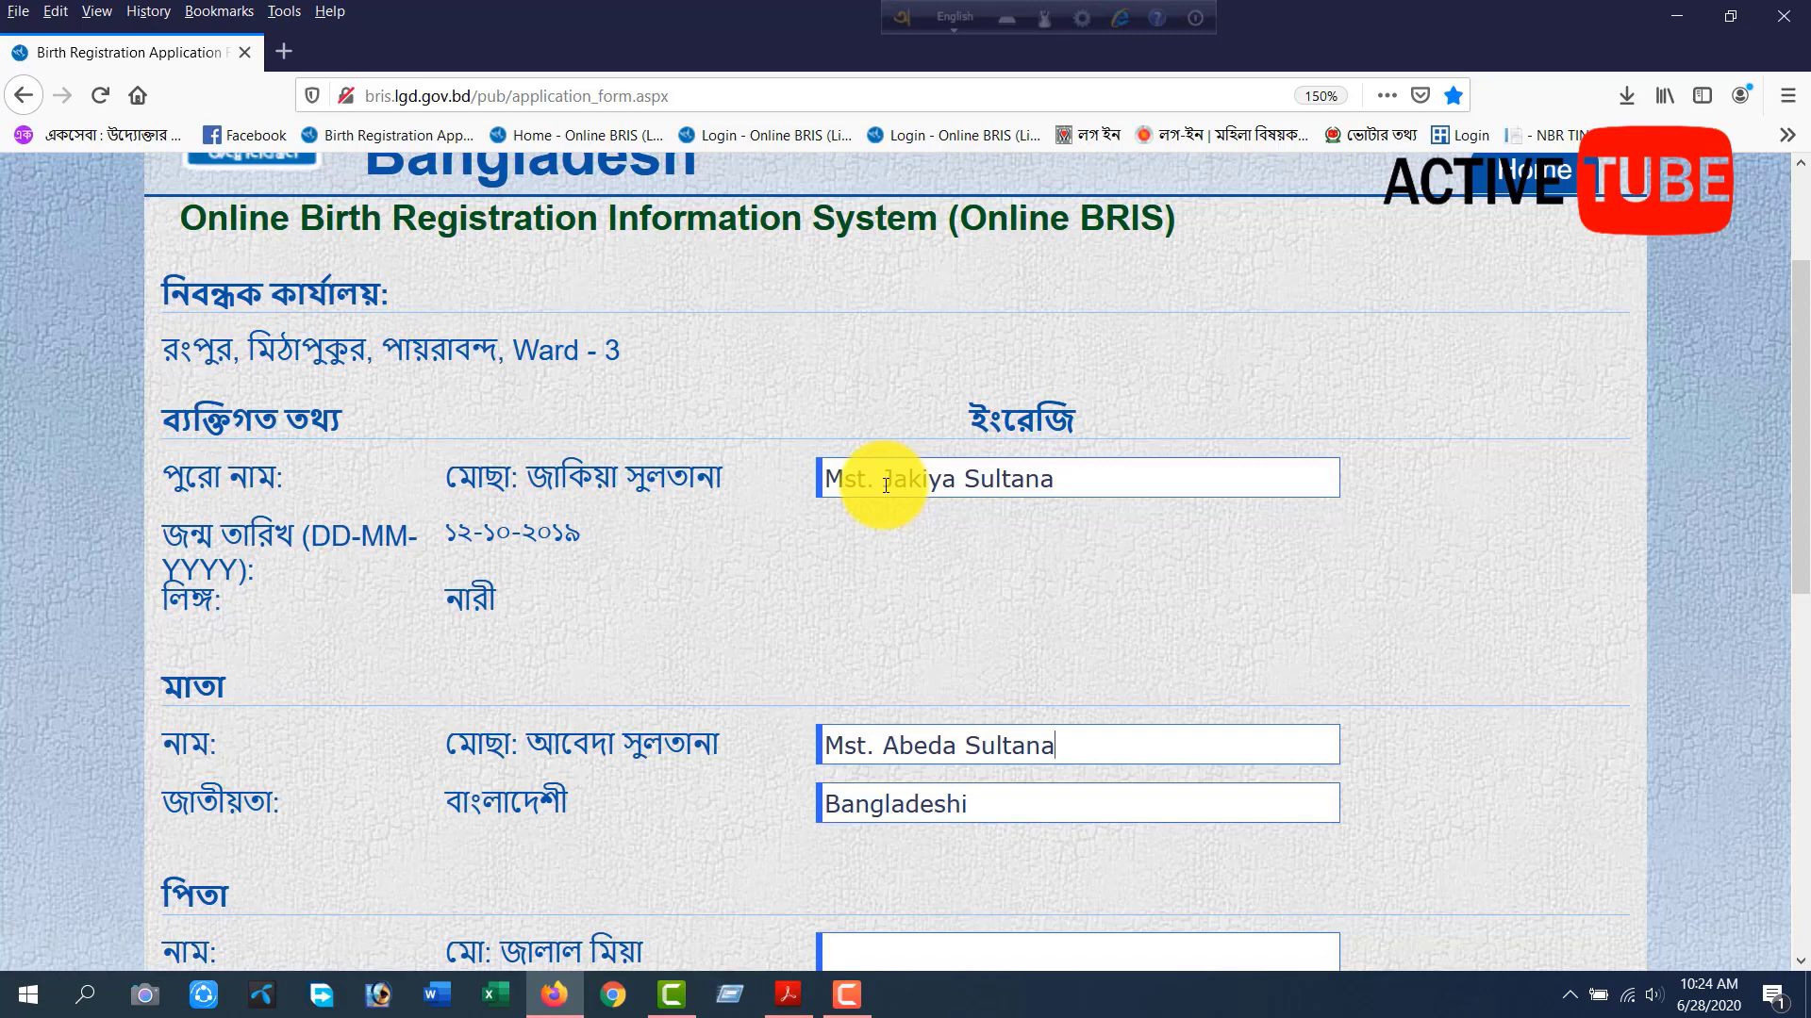
Enter the mother's and the father's full names in English in their respective sections.
{"action": "scroll", "coordinate": [886, 486], "scroll_direction": "down", "scroll_amount": 6}
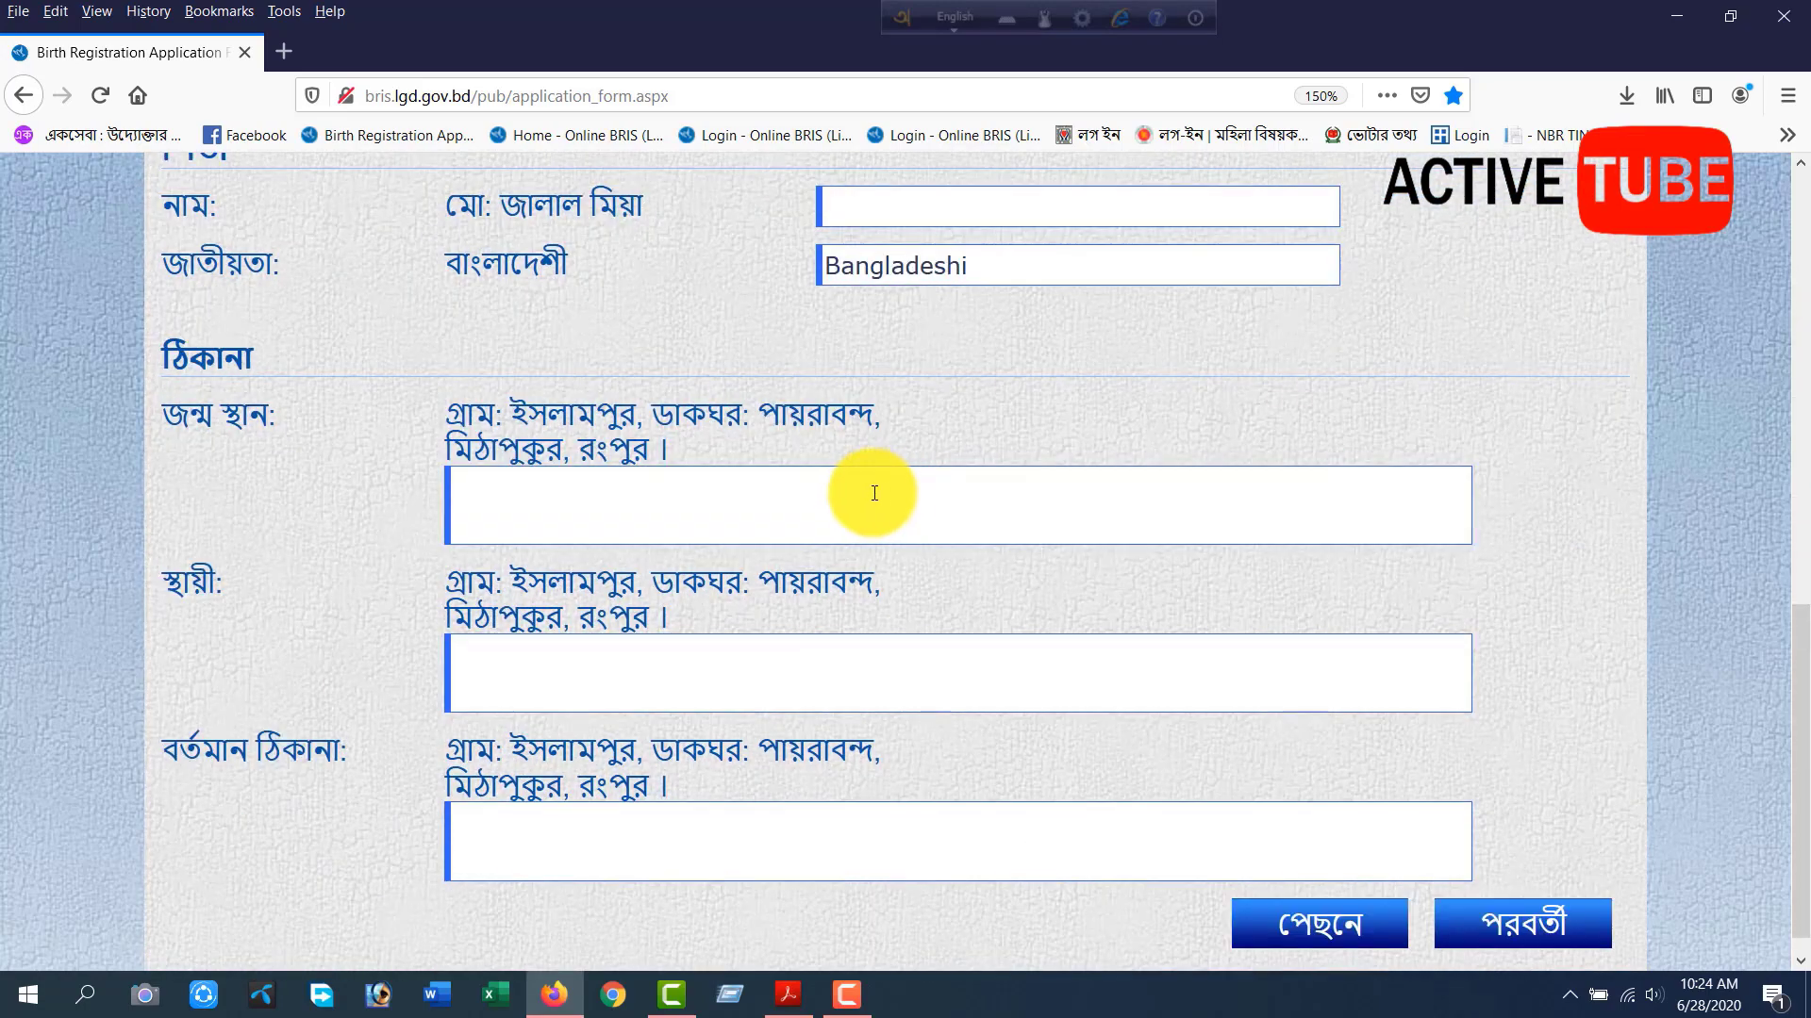
{"action": "scroll", "coordinate": [882, 481], "scroll_direction": "up", "scroll_amount": 2}
{"action": "left_click", "coordinate": [884, 408]}
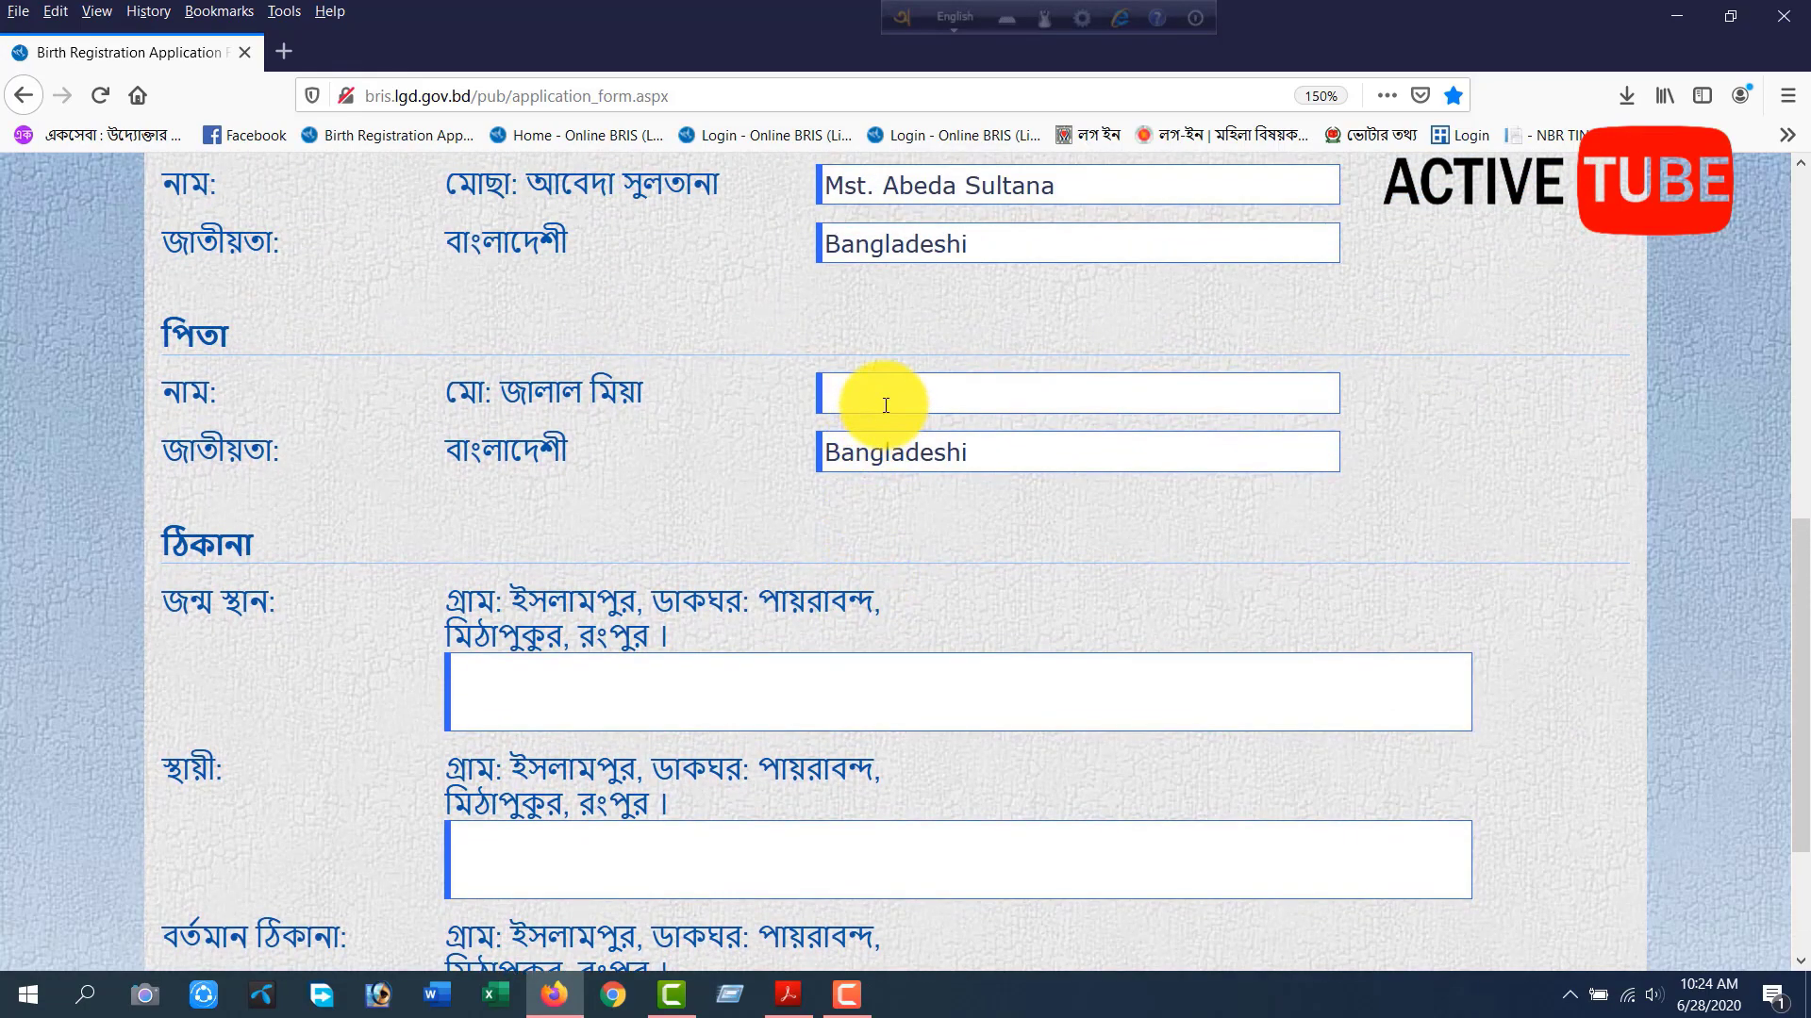
Enter the village and post office of the birthplace in English on the first line of its address.
{"action": "key", "text": "Tab"}
{"action": "key", "text": "Tab"}
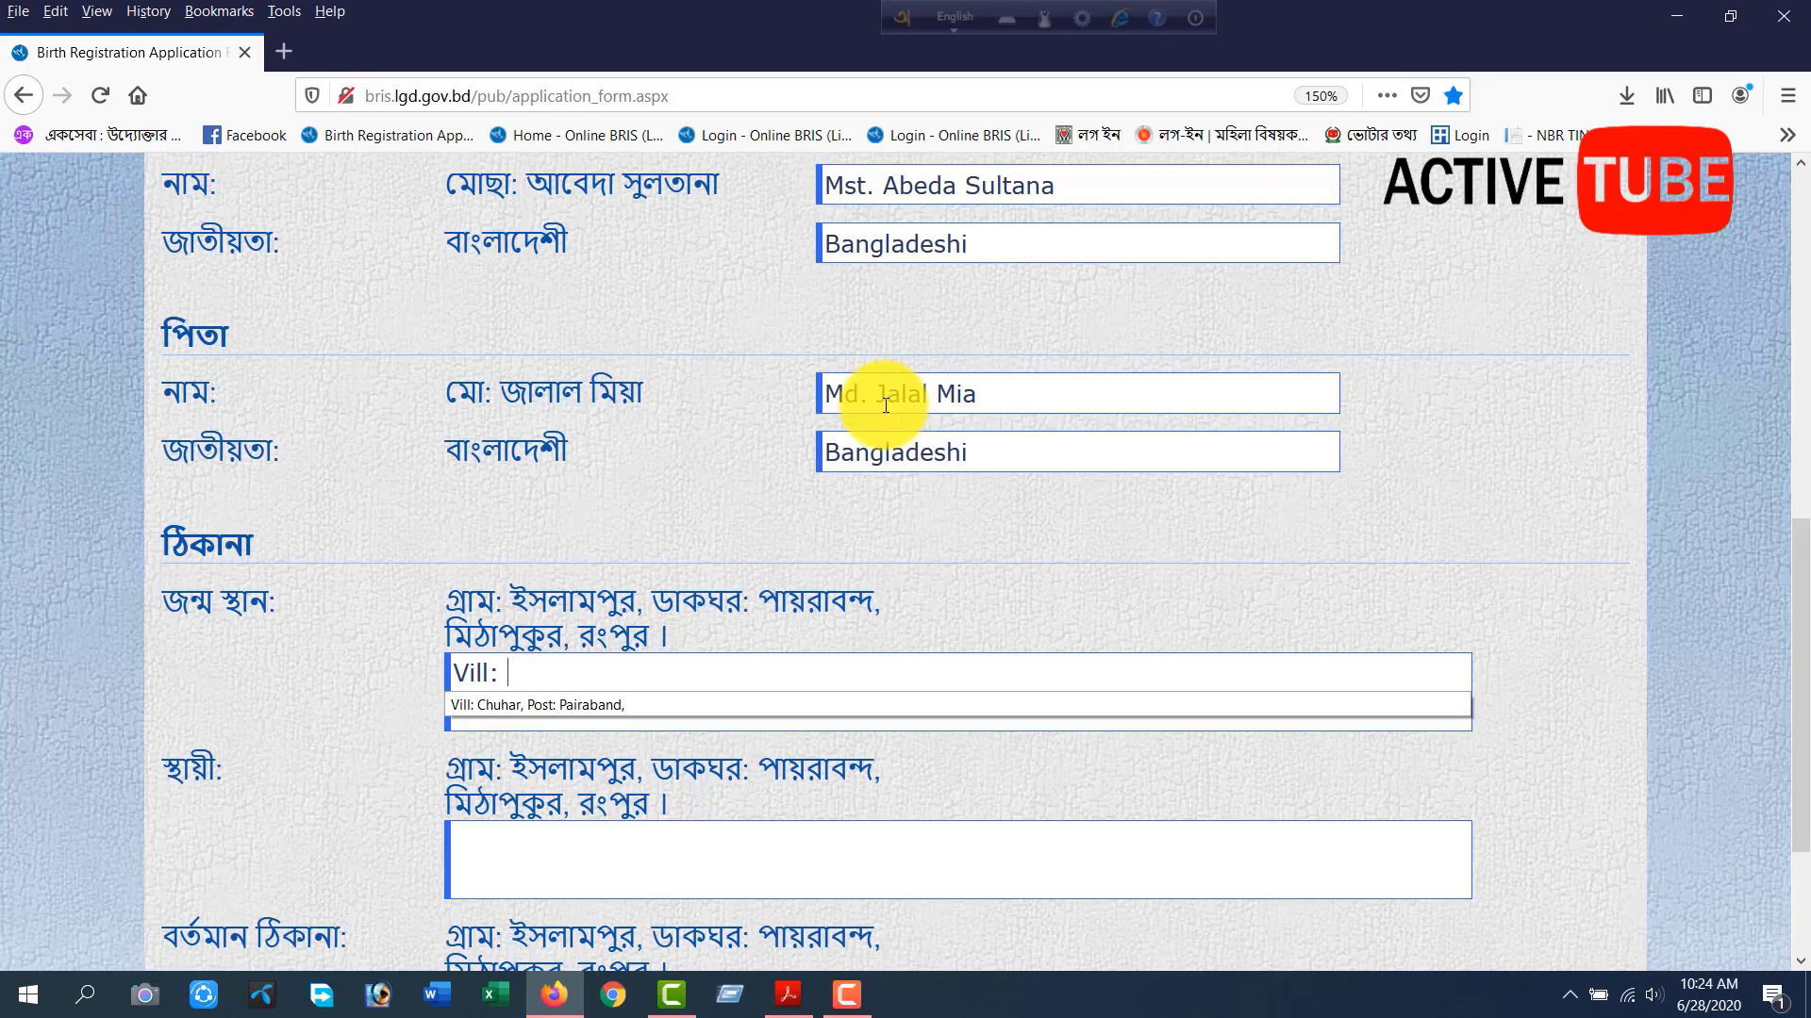
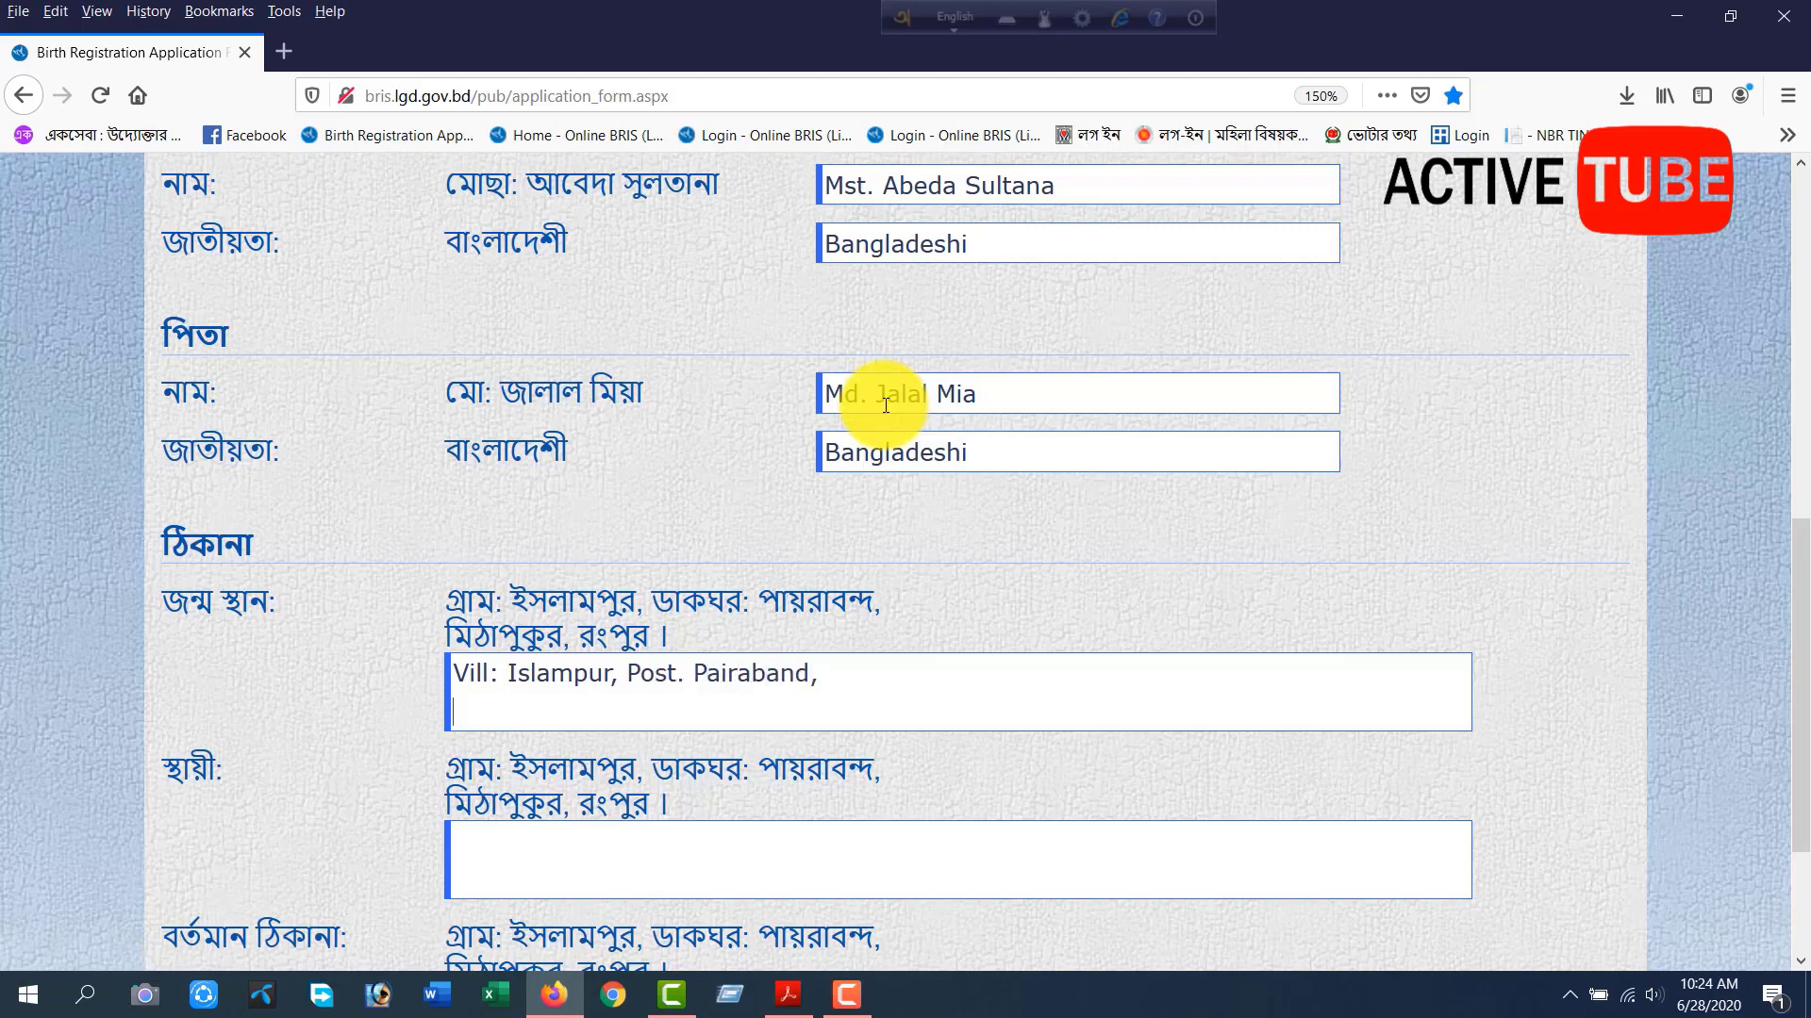
Enter the upazila and district of the birthplace in English on the second line of its address.
{"action": "key", "text": "BackSpace"}
{"action": "type", "text": "Upozela: Mith"}
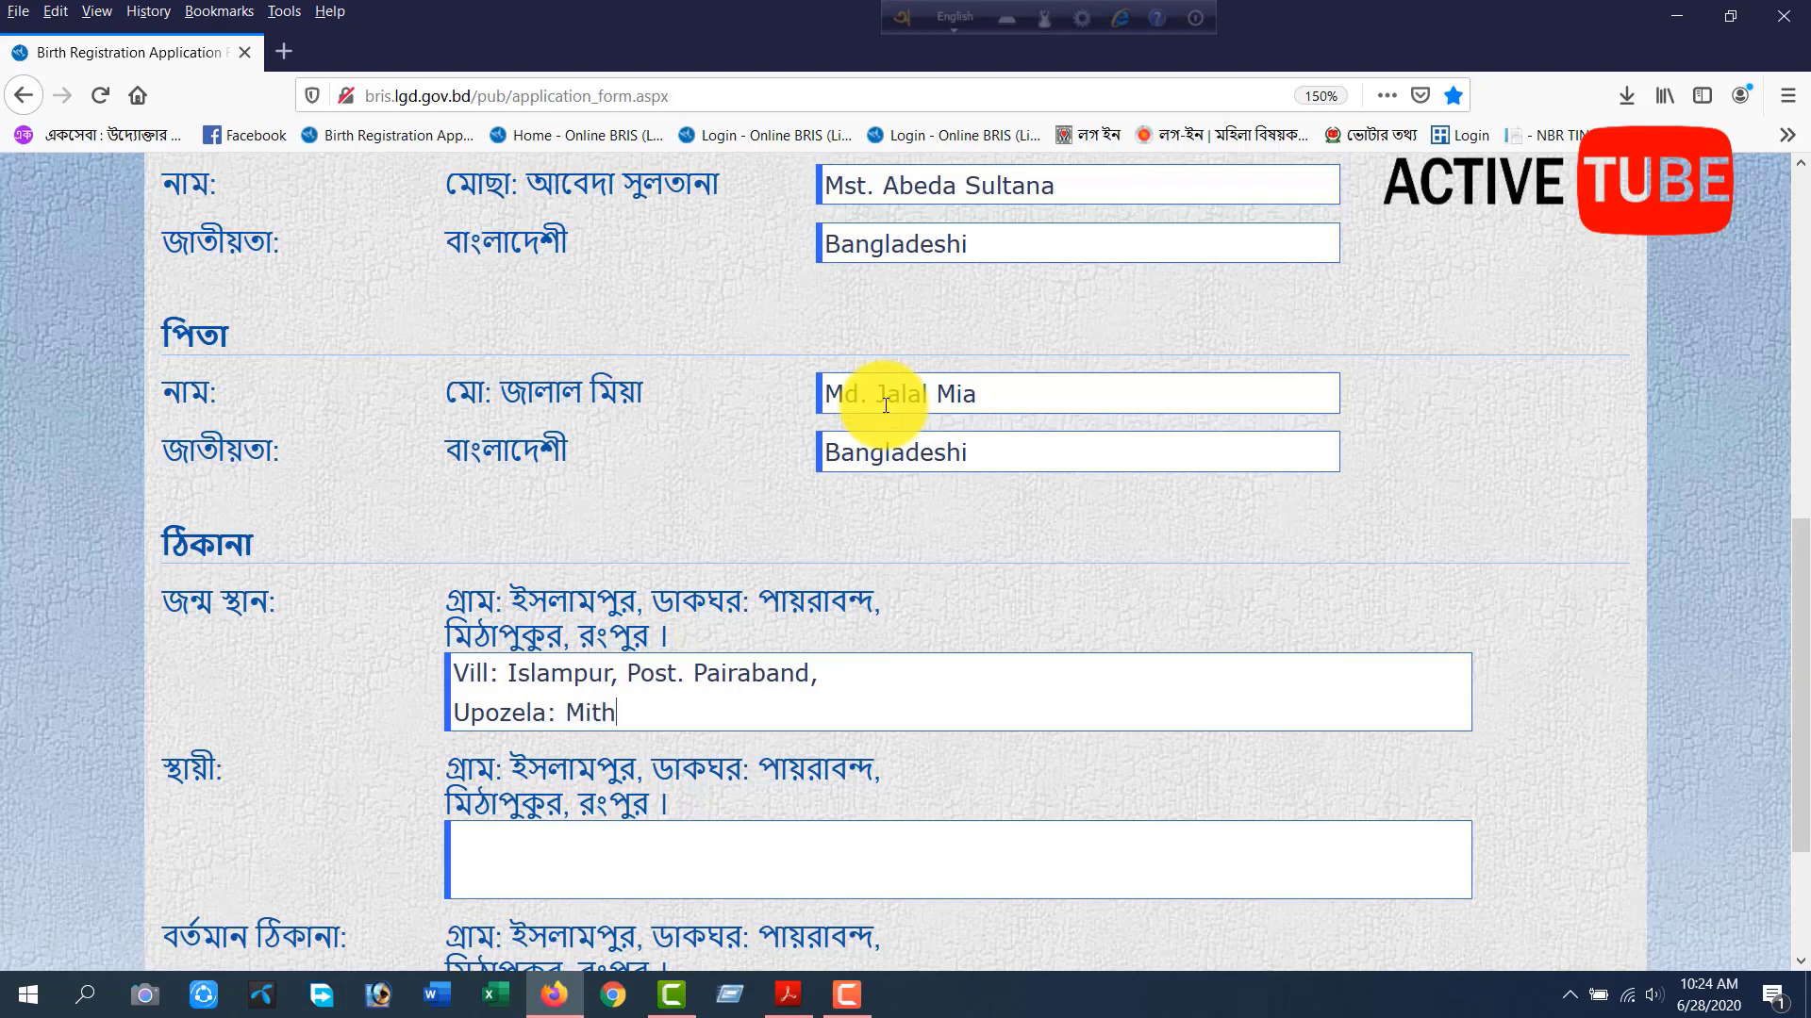
{"action": "type", "text": "apukur, Dist: Rangpur."}
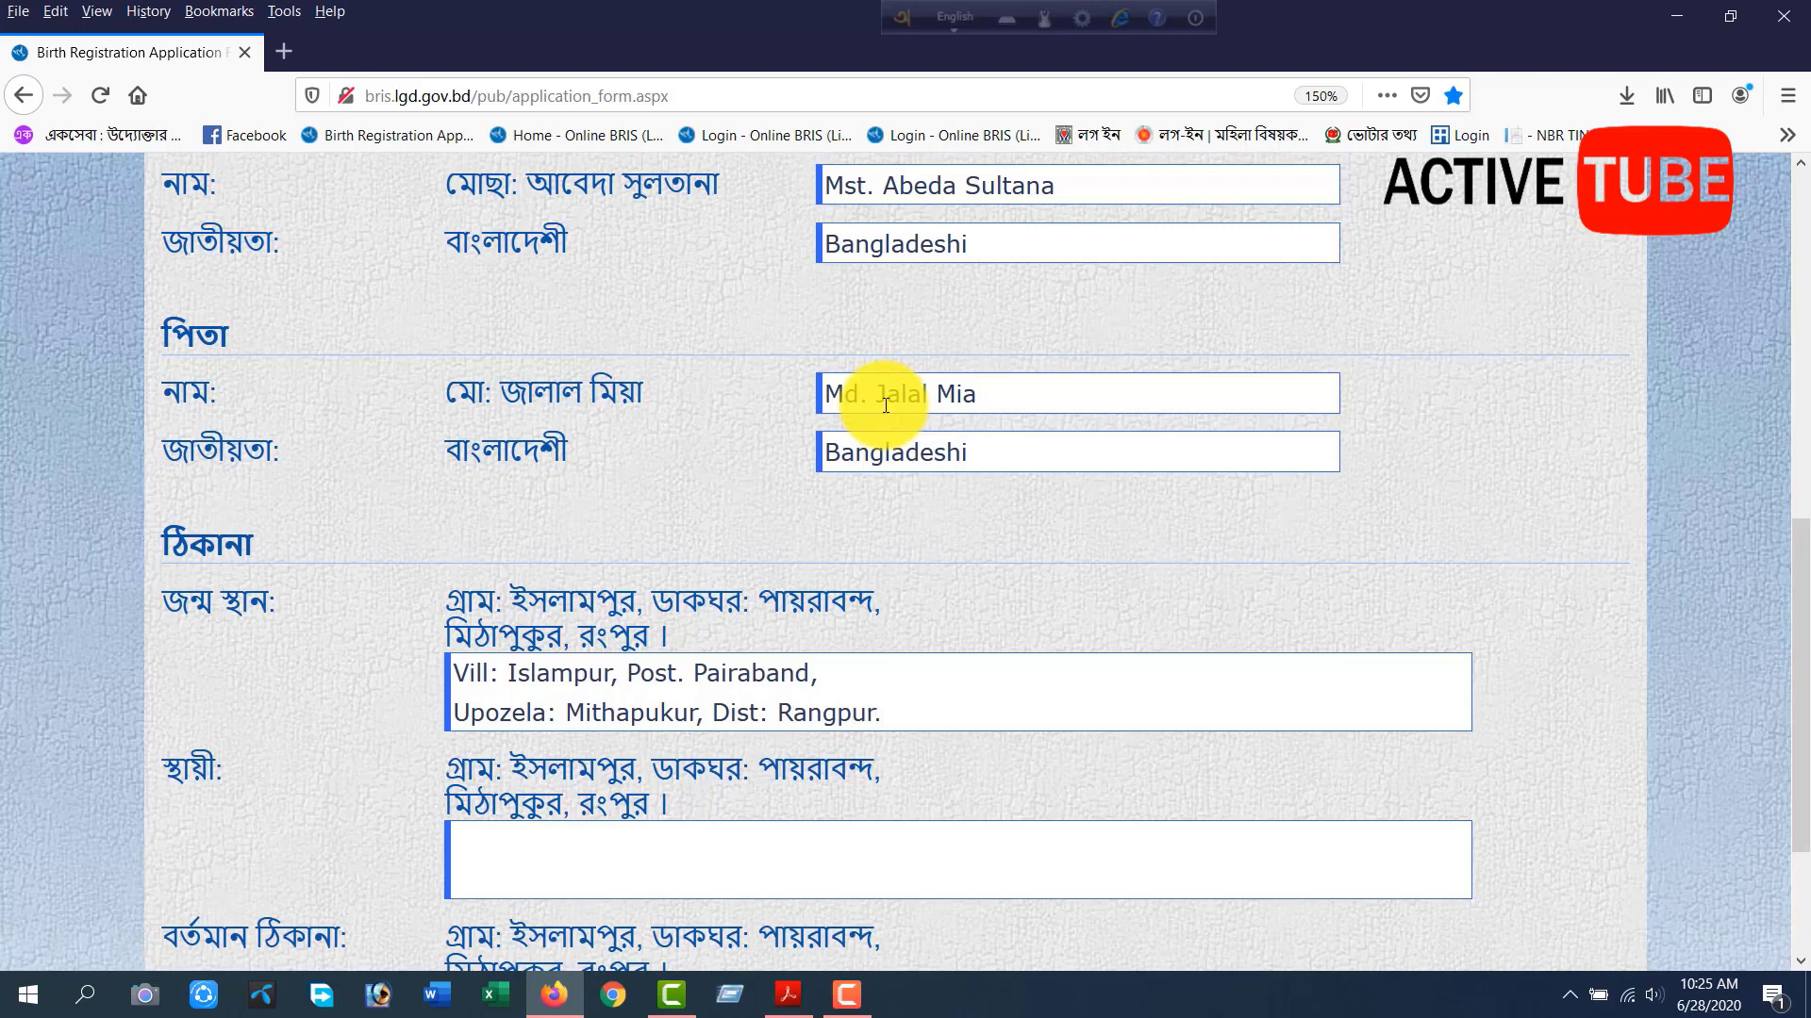
Enter the village and post office of the permanent address (স্থায়ী) in English on its first line.
{"action": "scroll", "coordinate": [679, 717], "scroll_direction": "down", "scroll_amount": 3}
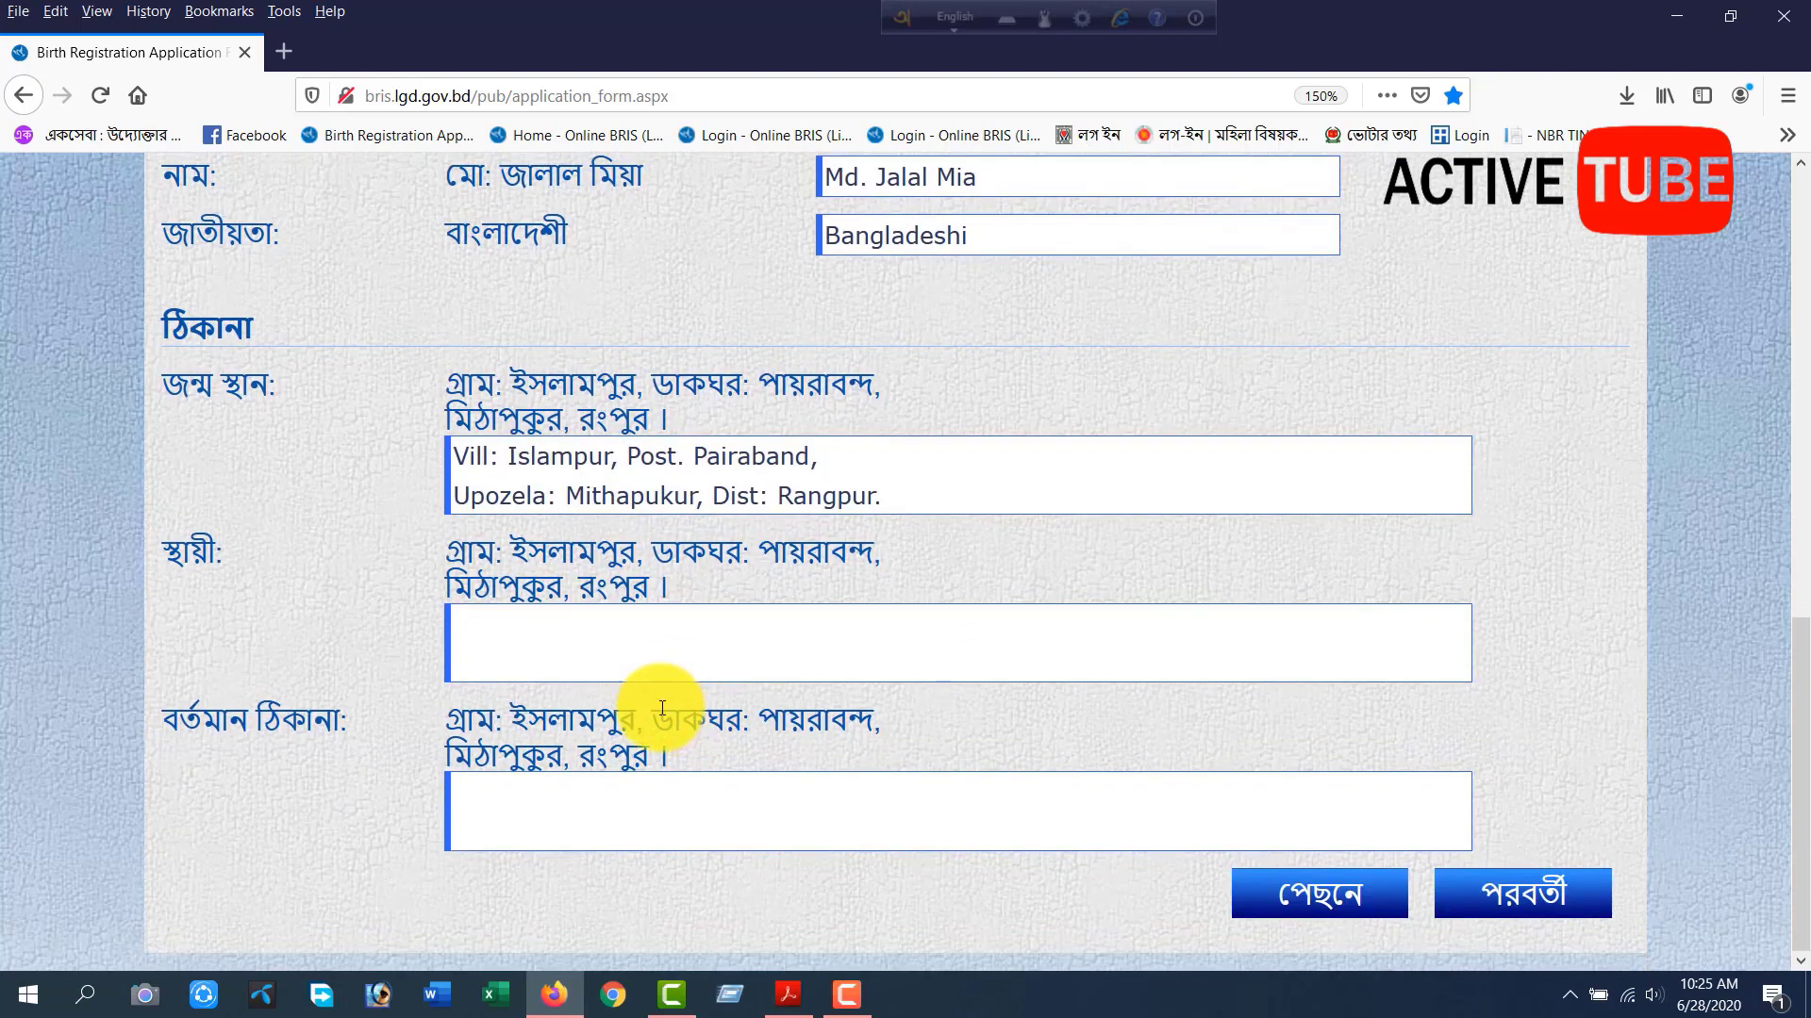
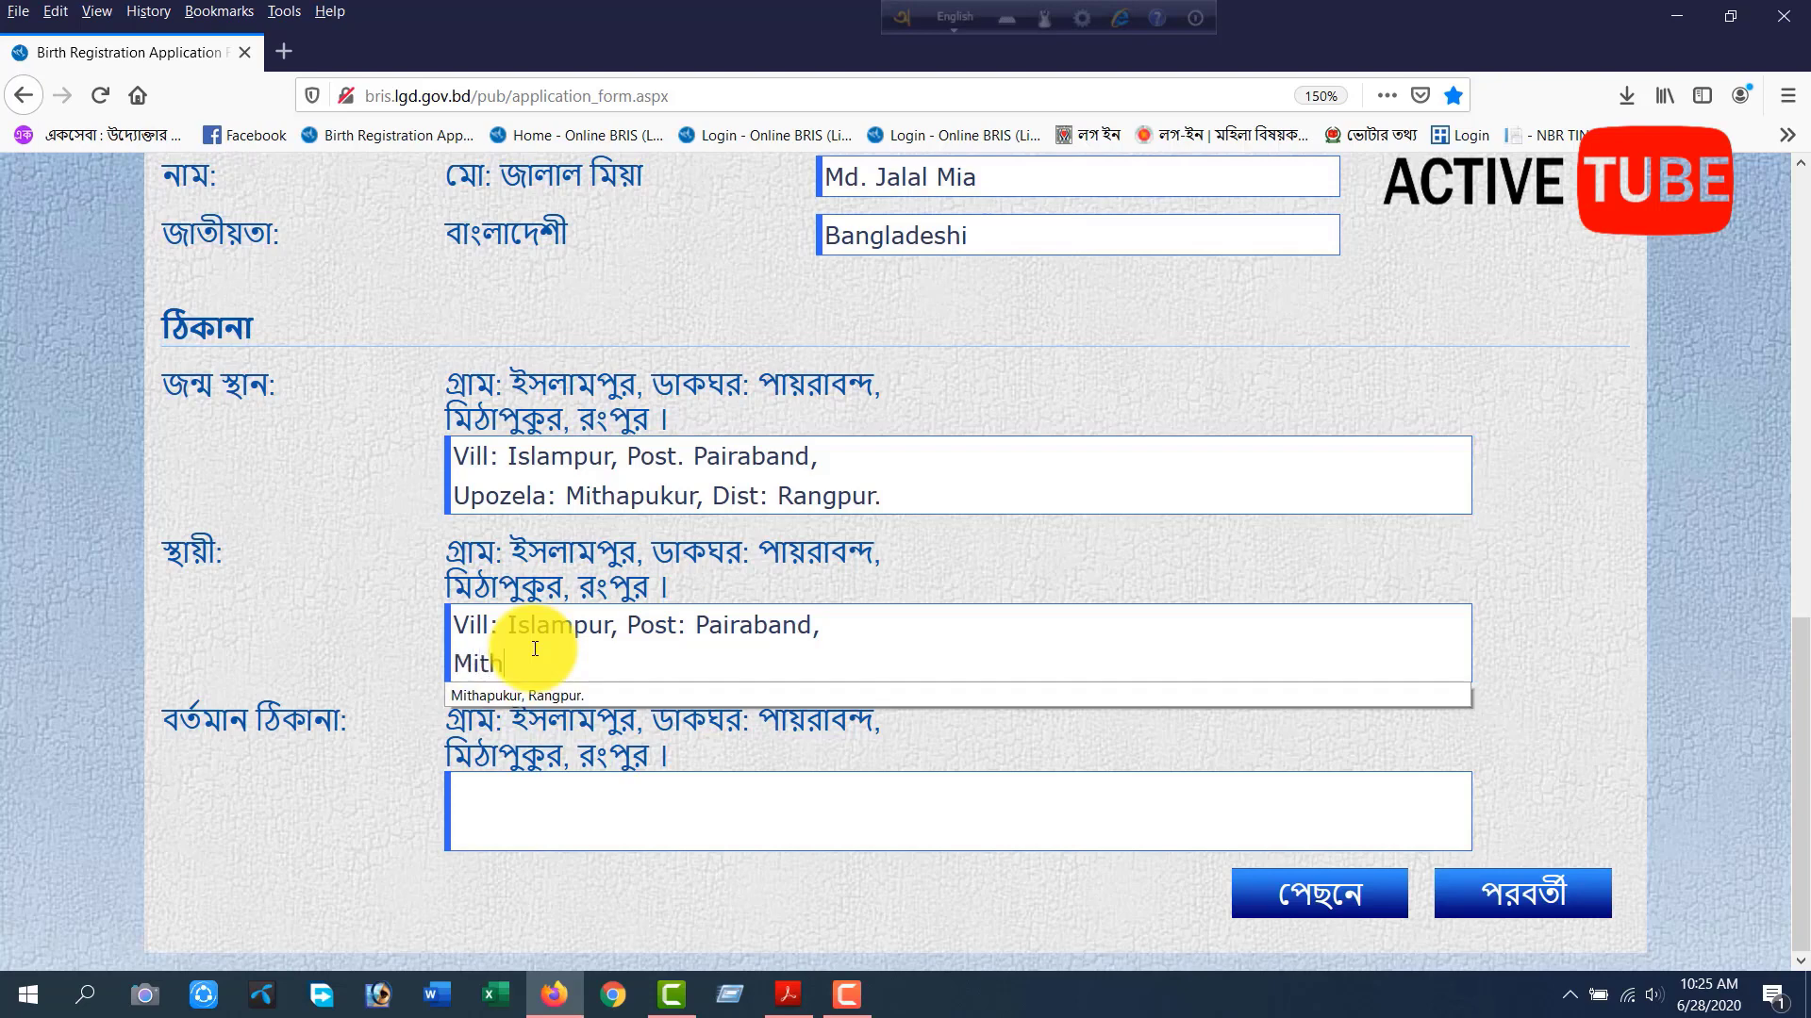
Enter the upazila and district of the permanent address in English on its second line.
{"action": "key", "text": "Tab"}
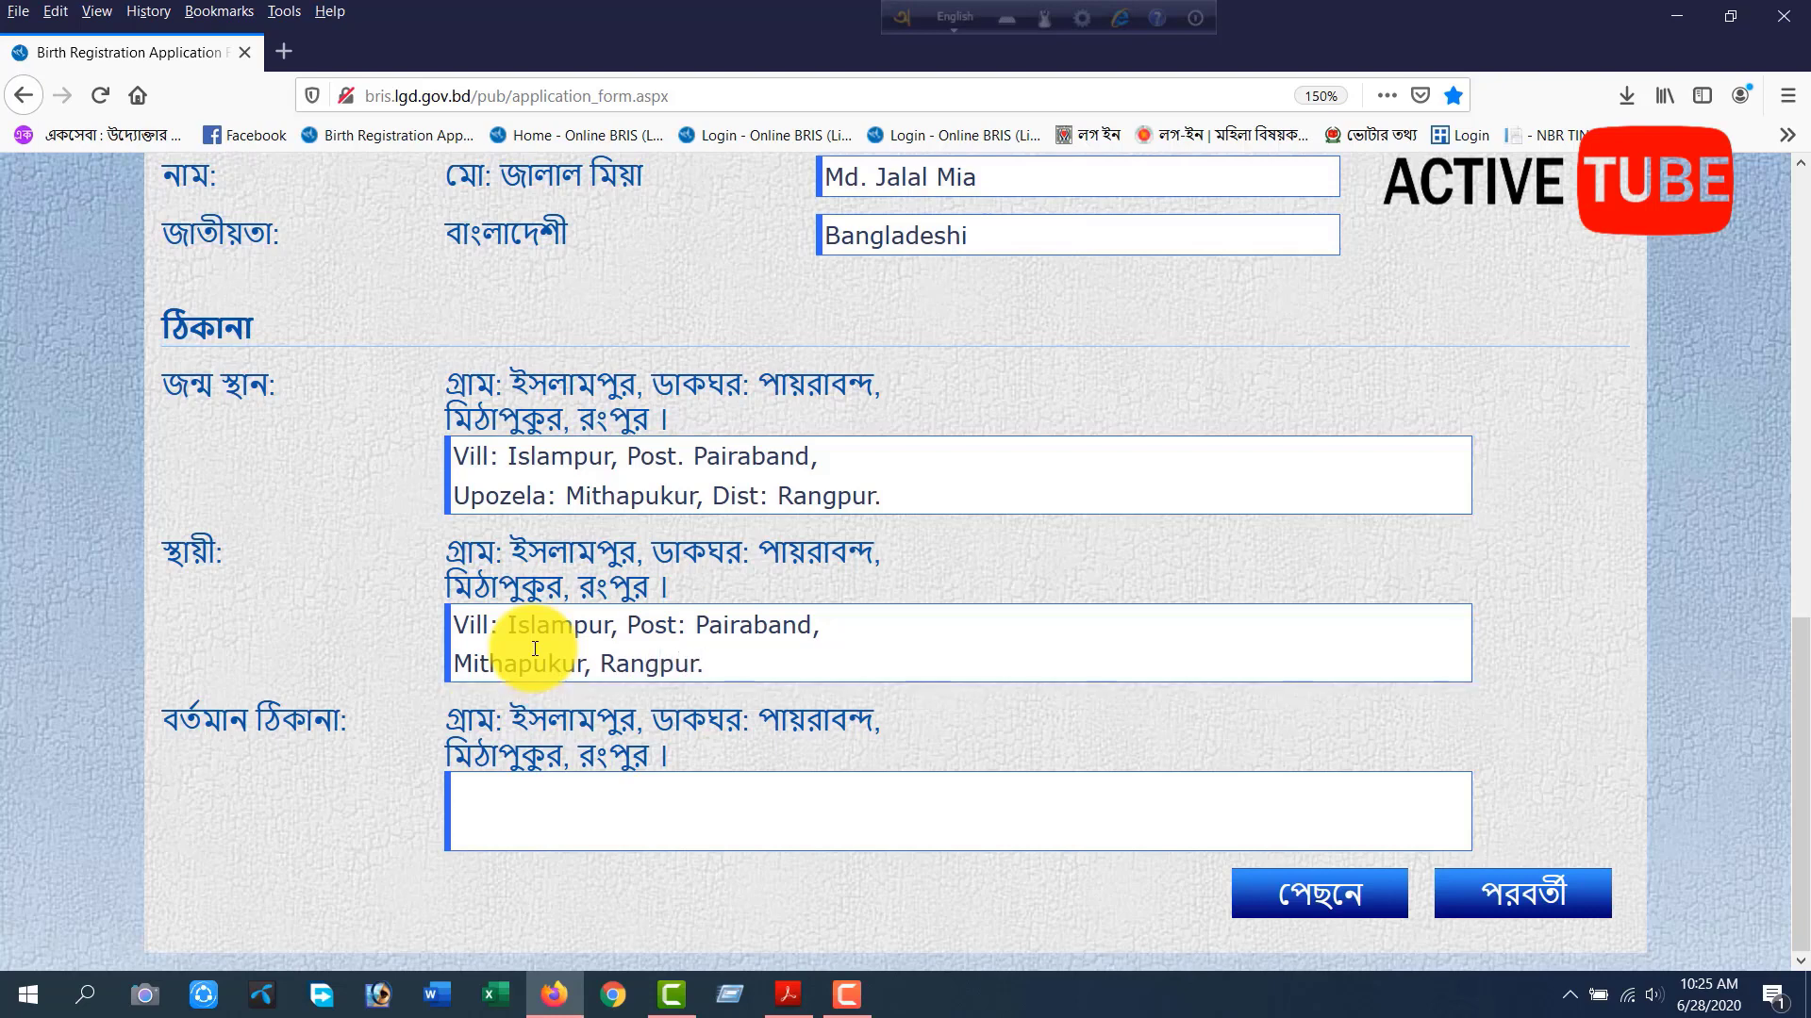
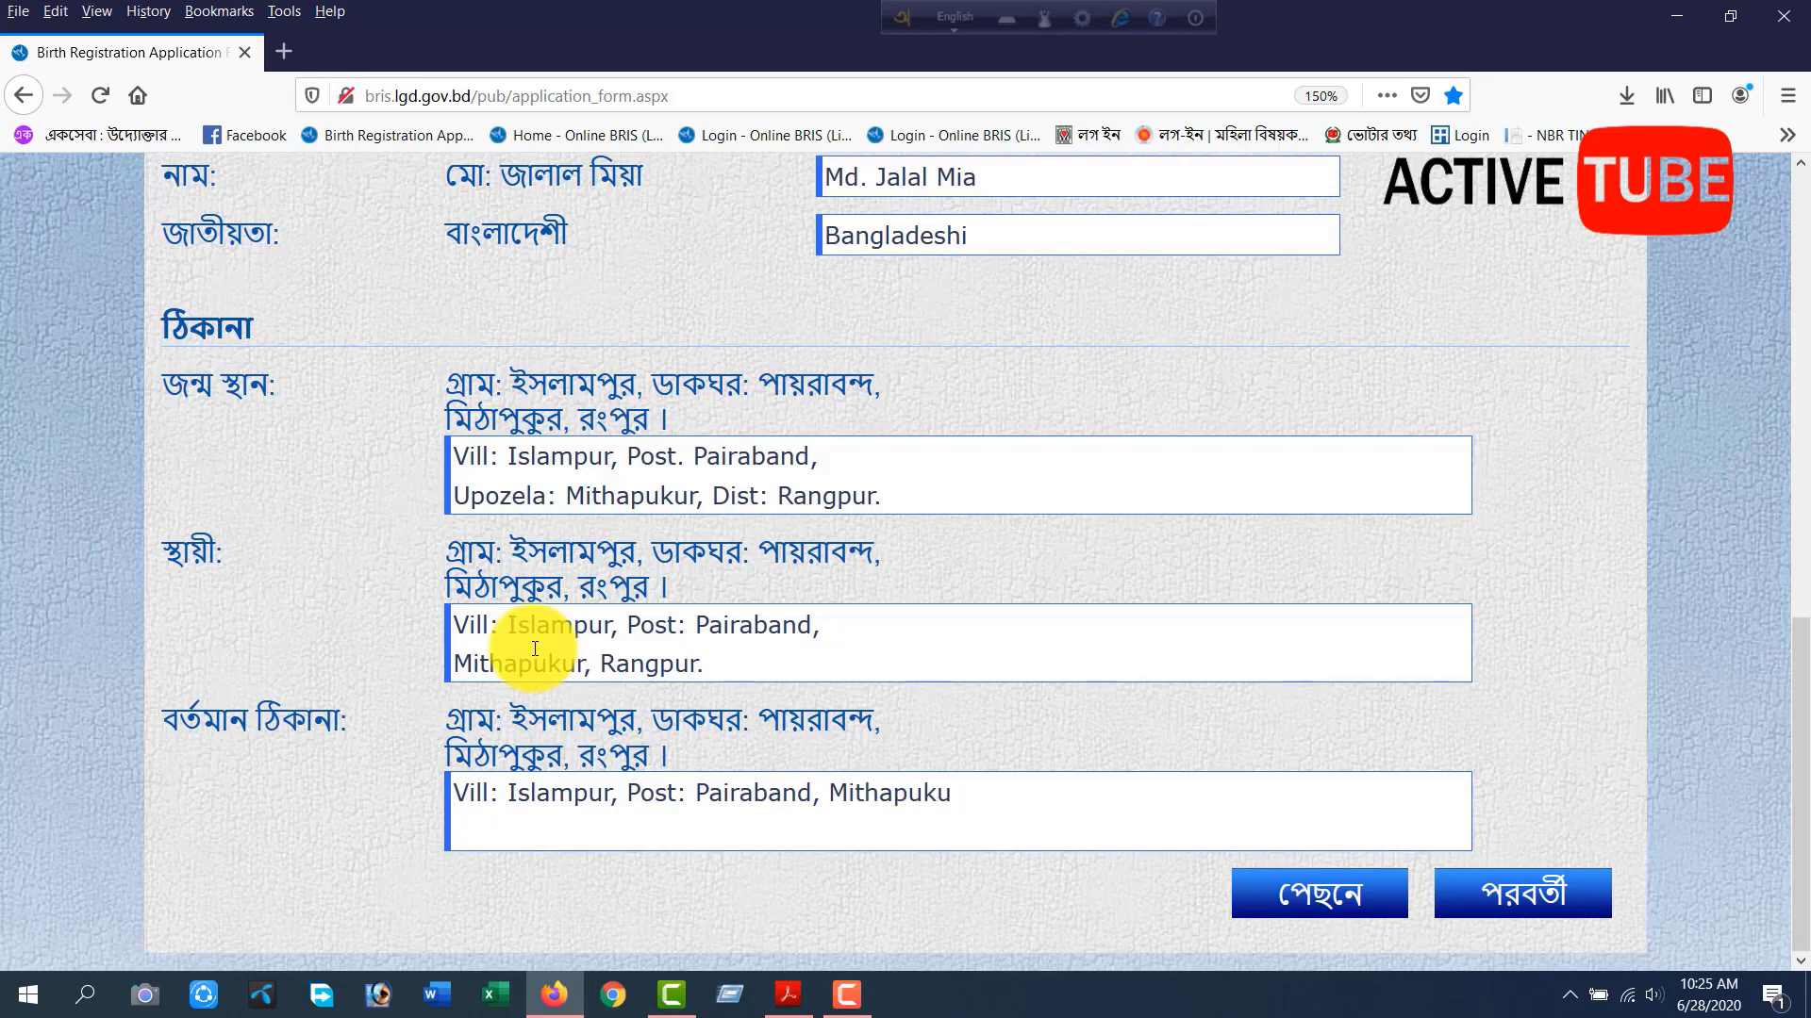
Enter the upazila and district of the present address in English on its second line.
{"action": "type", "text": "Mit"}
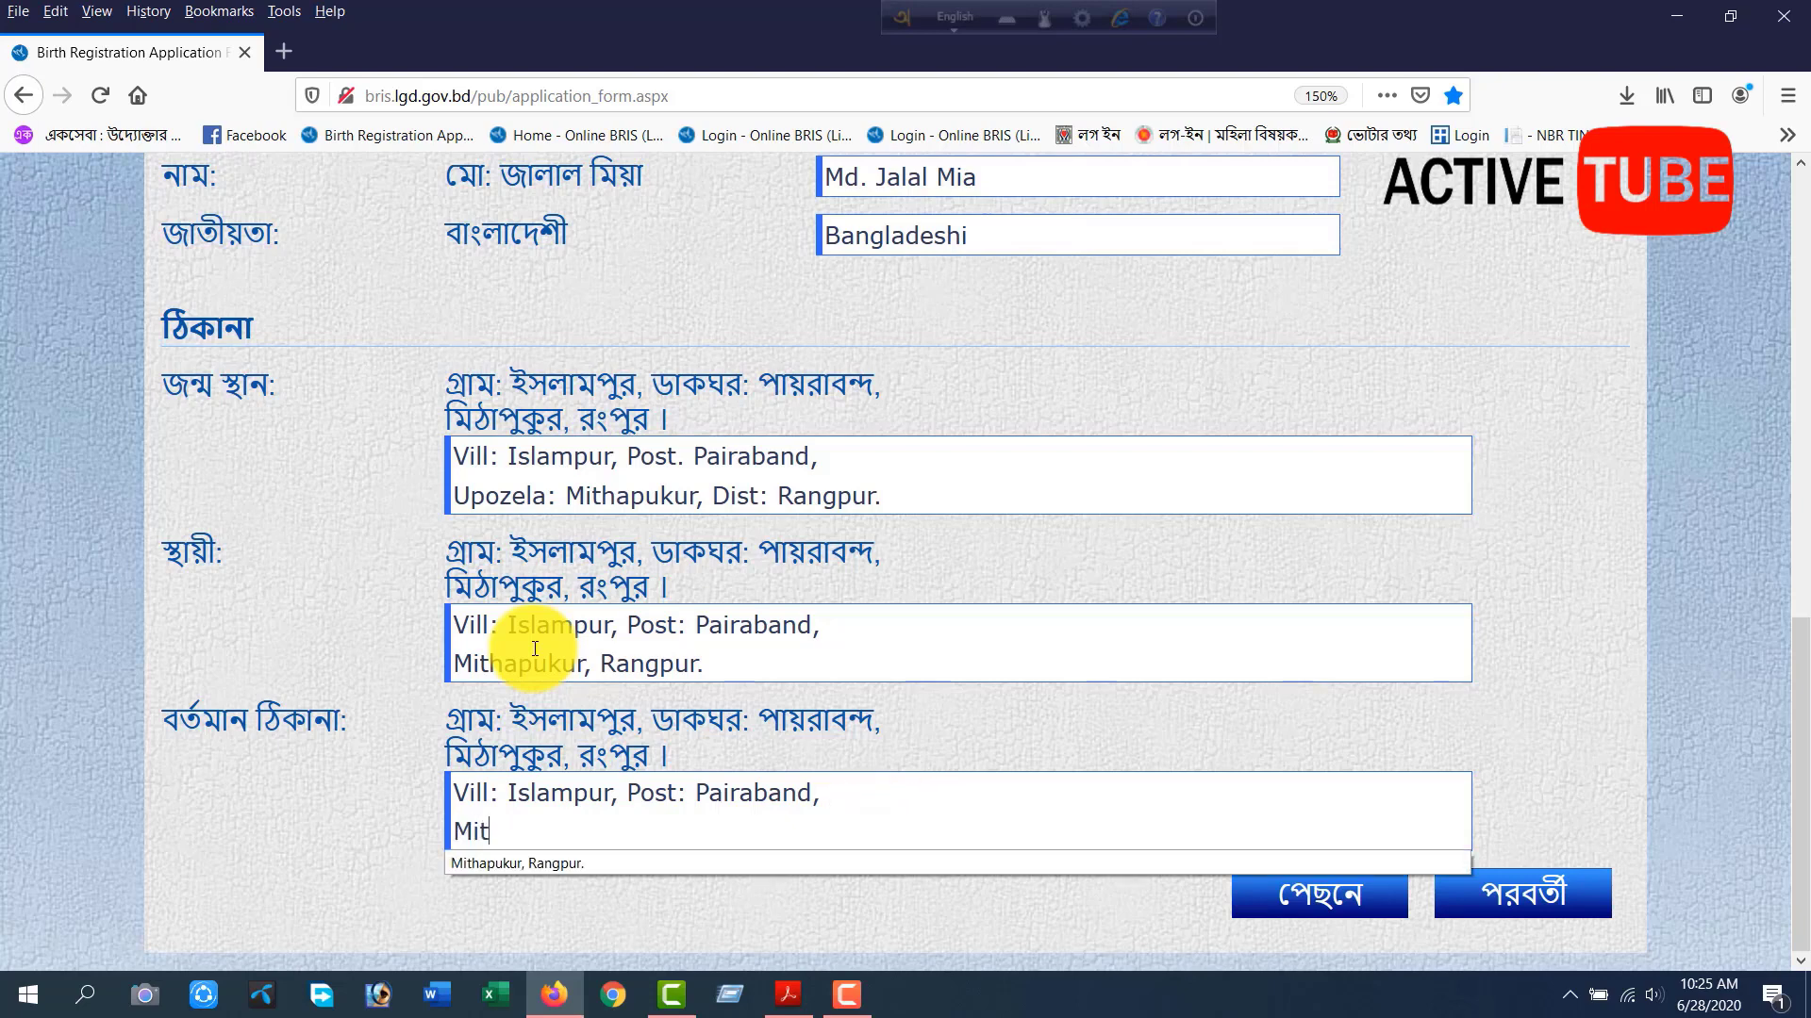
{"action": "type", "text": "hapukur, Rangpur"}
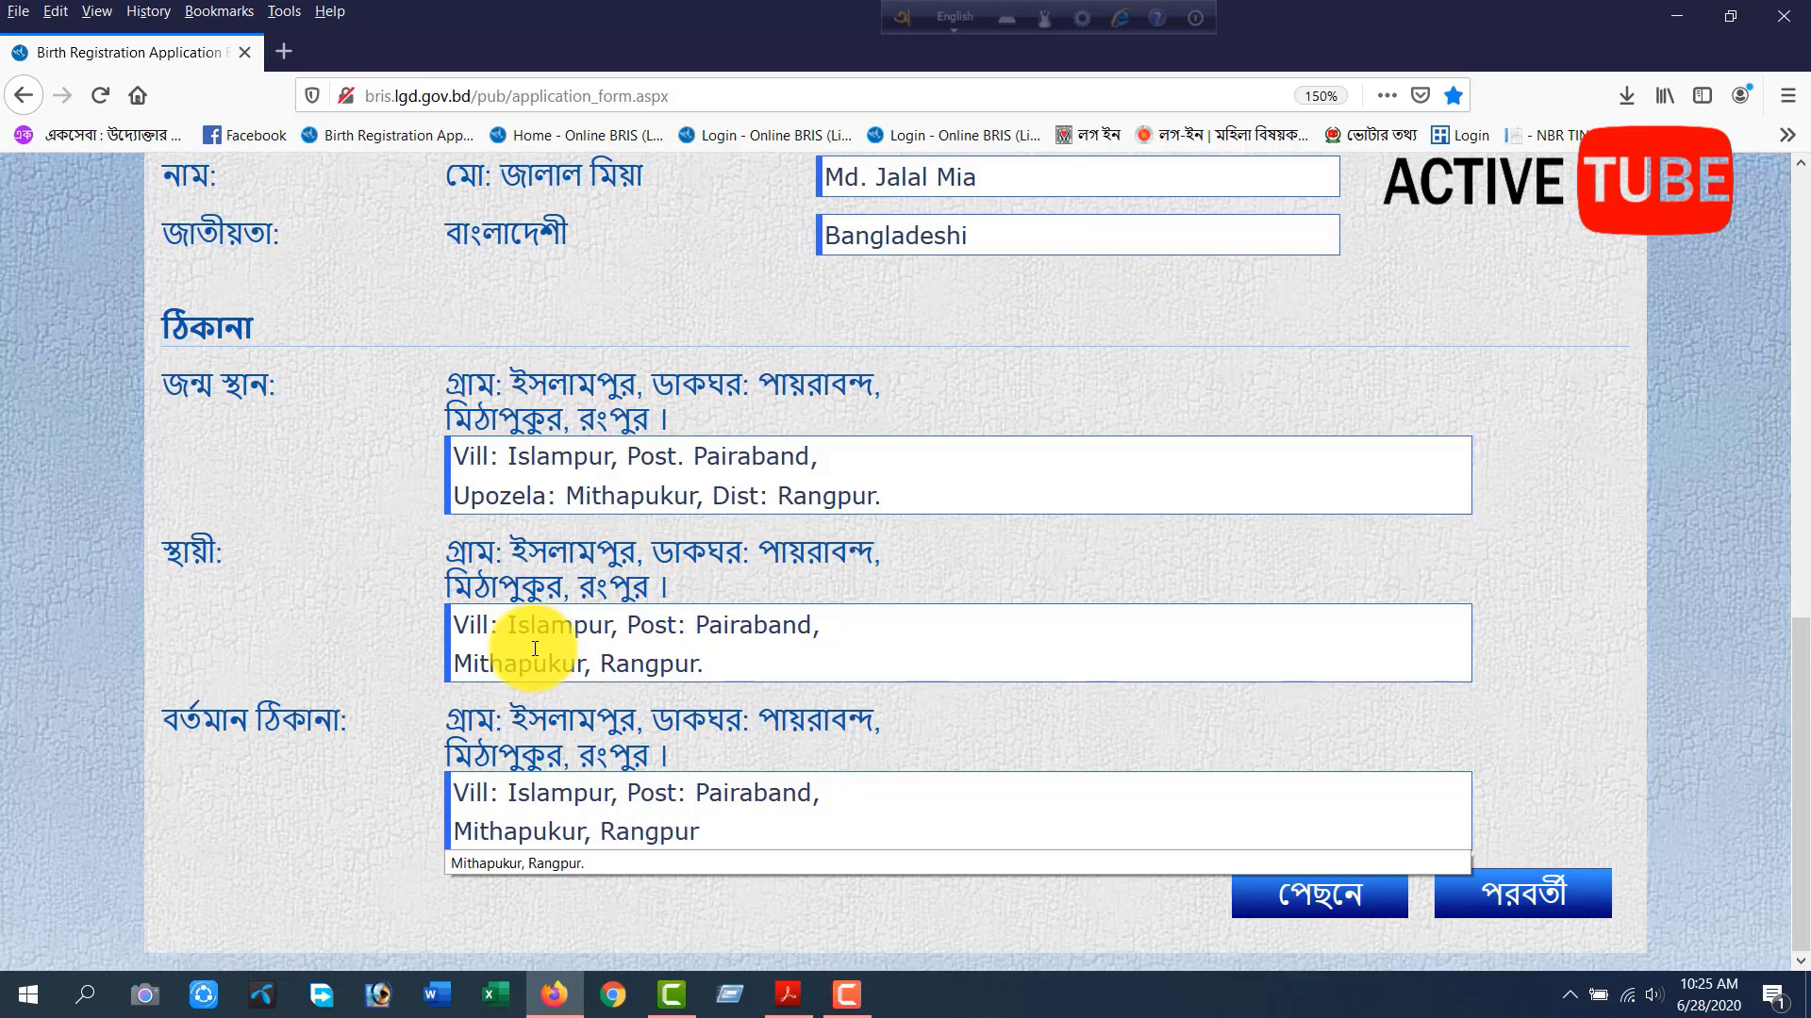
{"action": "type", "text": "."}
{"action": "left_click", "coordinate": [1532, 652]}
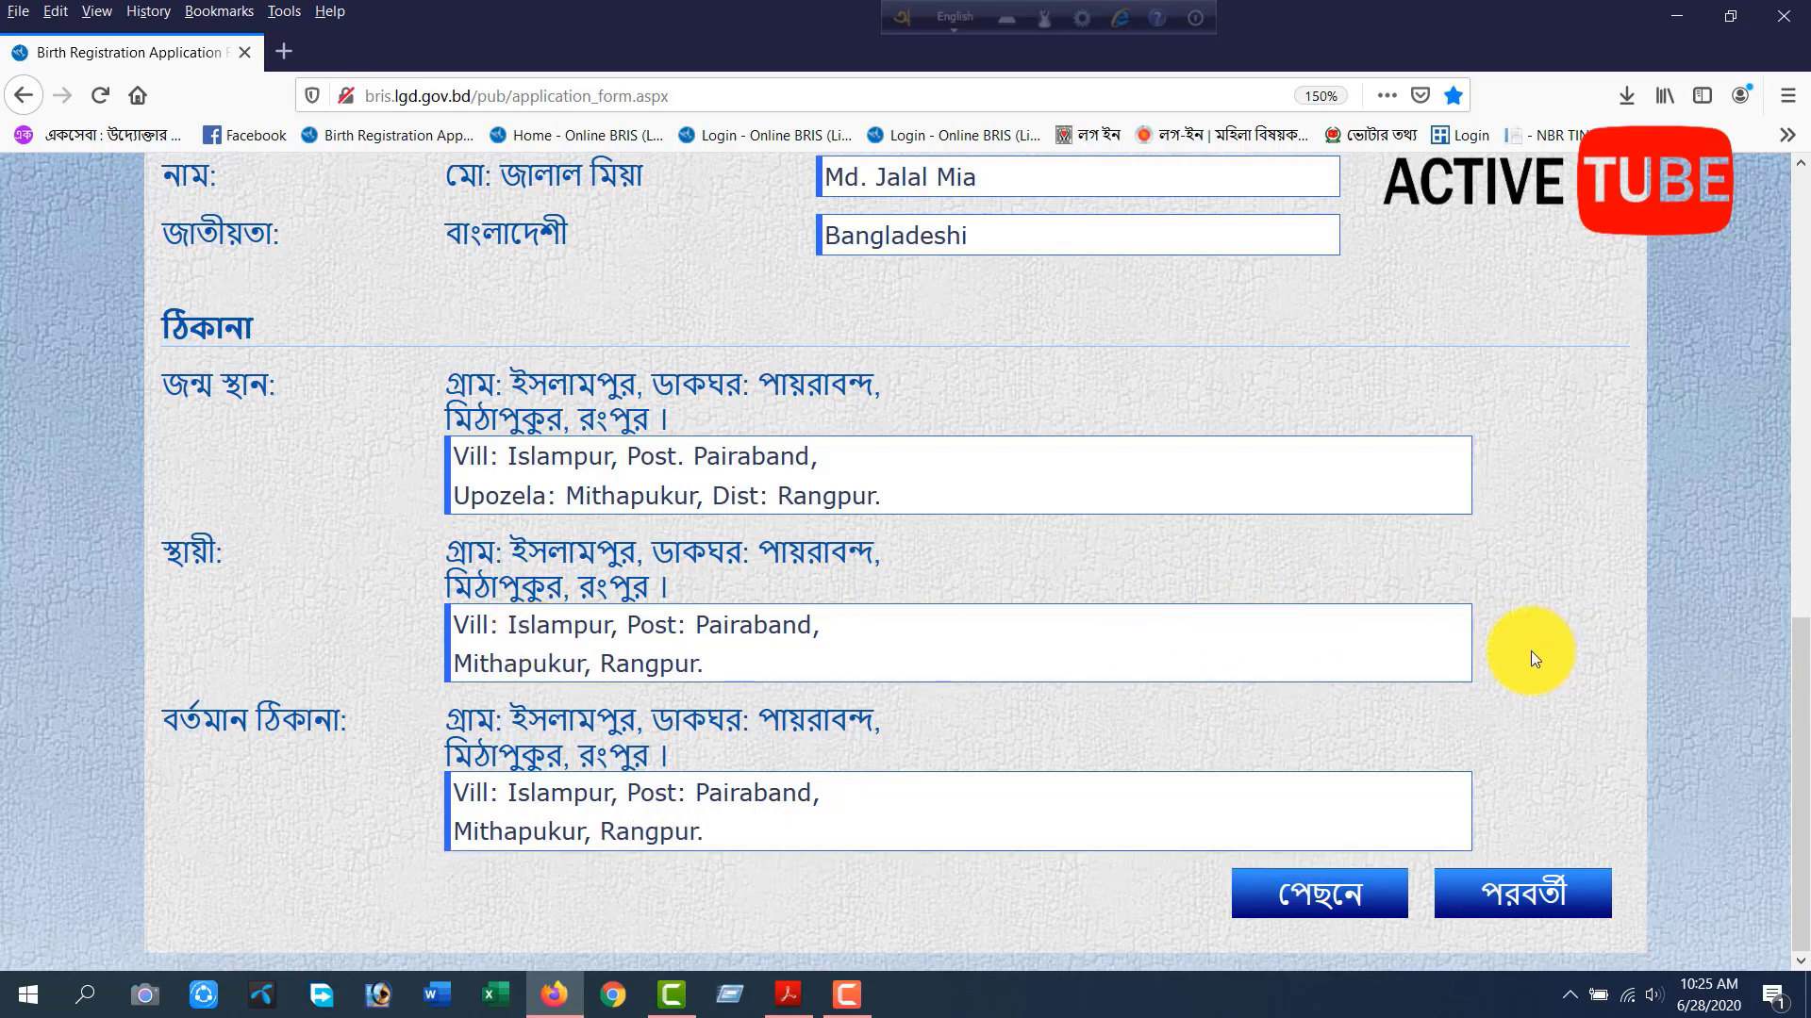
Check the completed English entries and continue to the application's summary page.
{"action": "scroll", "coordinate": [1531, 650], "scroll_direction": "up", "scroll_amount": 6}
{"action": "scroll", "coordinate": [915, 569], "scroll_direction": "up", "scroll_amount": 3}
{"action": "scroll", "coordinate": [1122, 643], "scroll_direction": "down", "scroll_amount": 10}
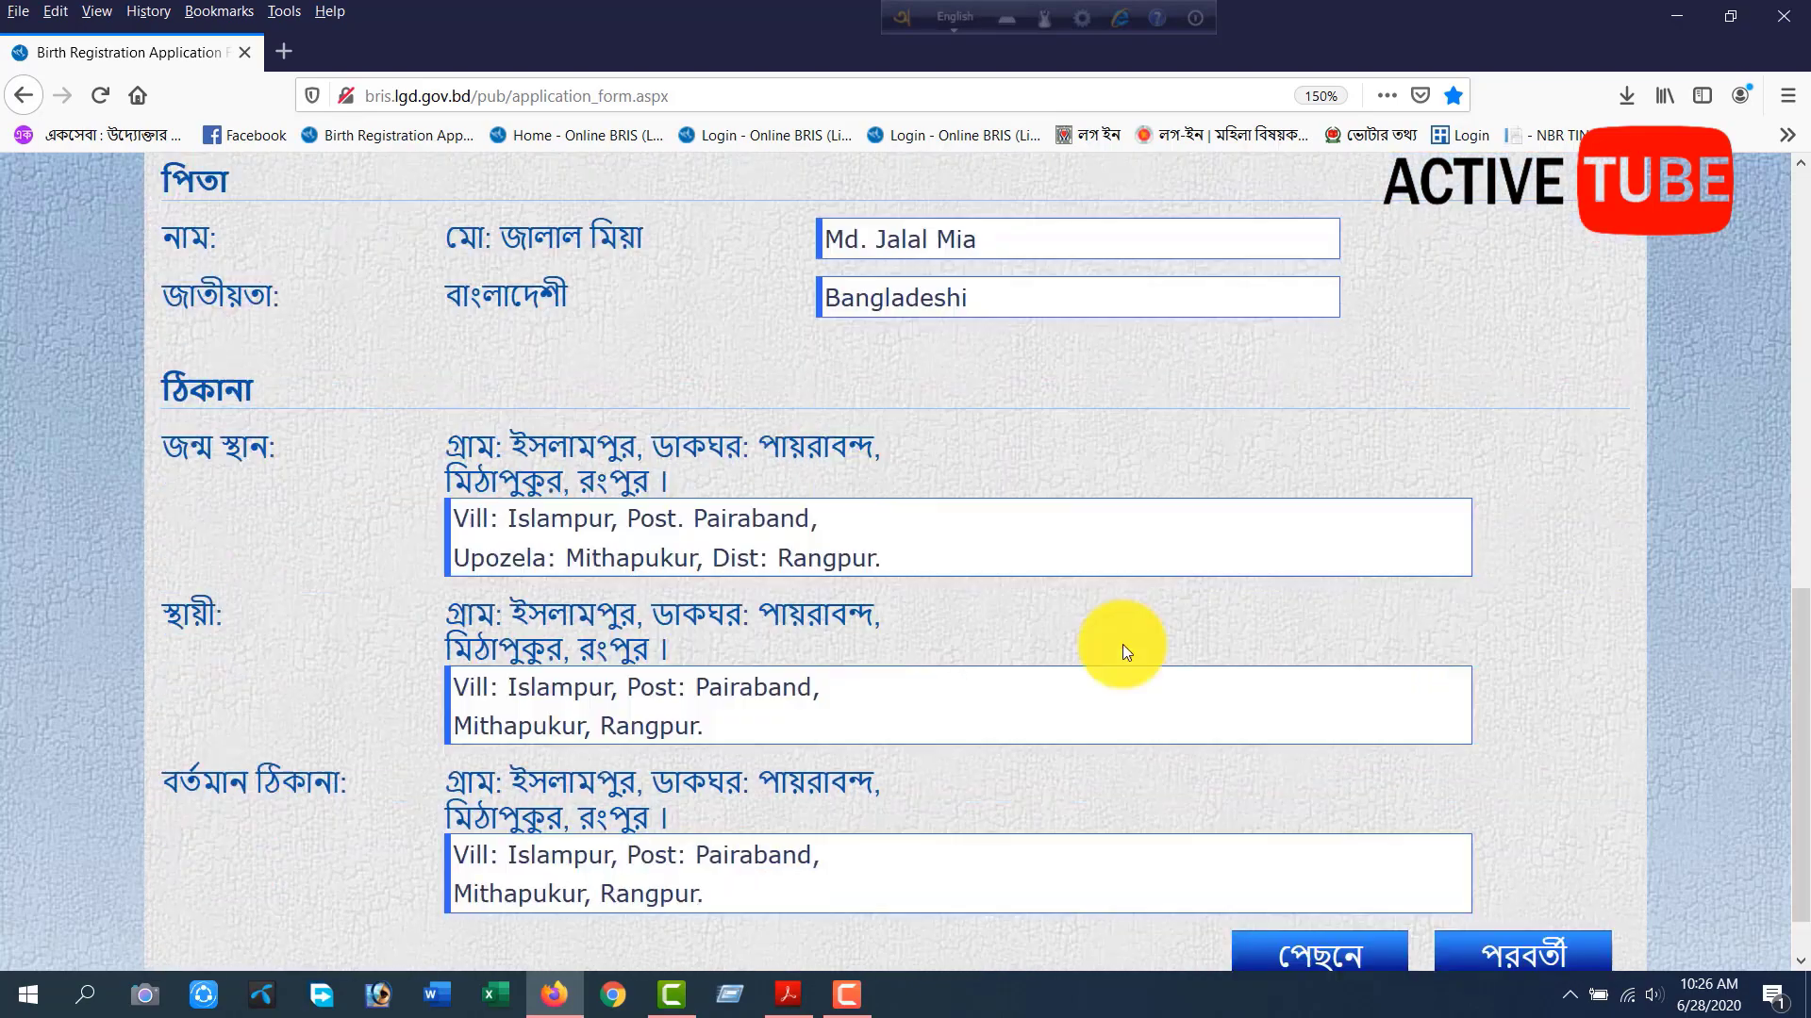
{"action": "left_click", "coordinate": [1499, 892]}
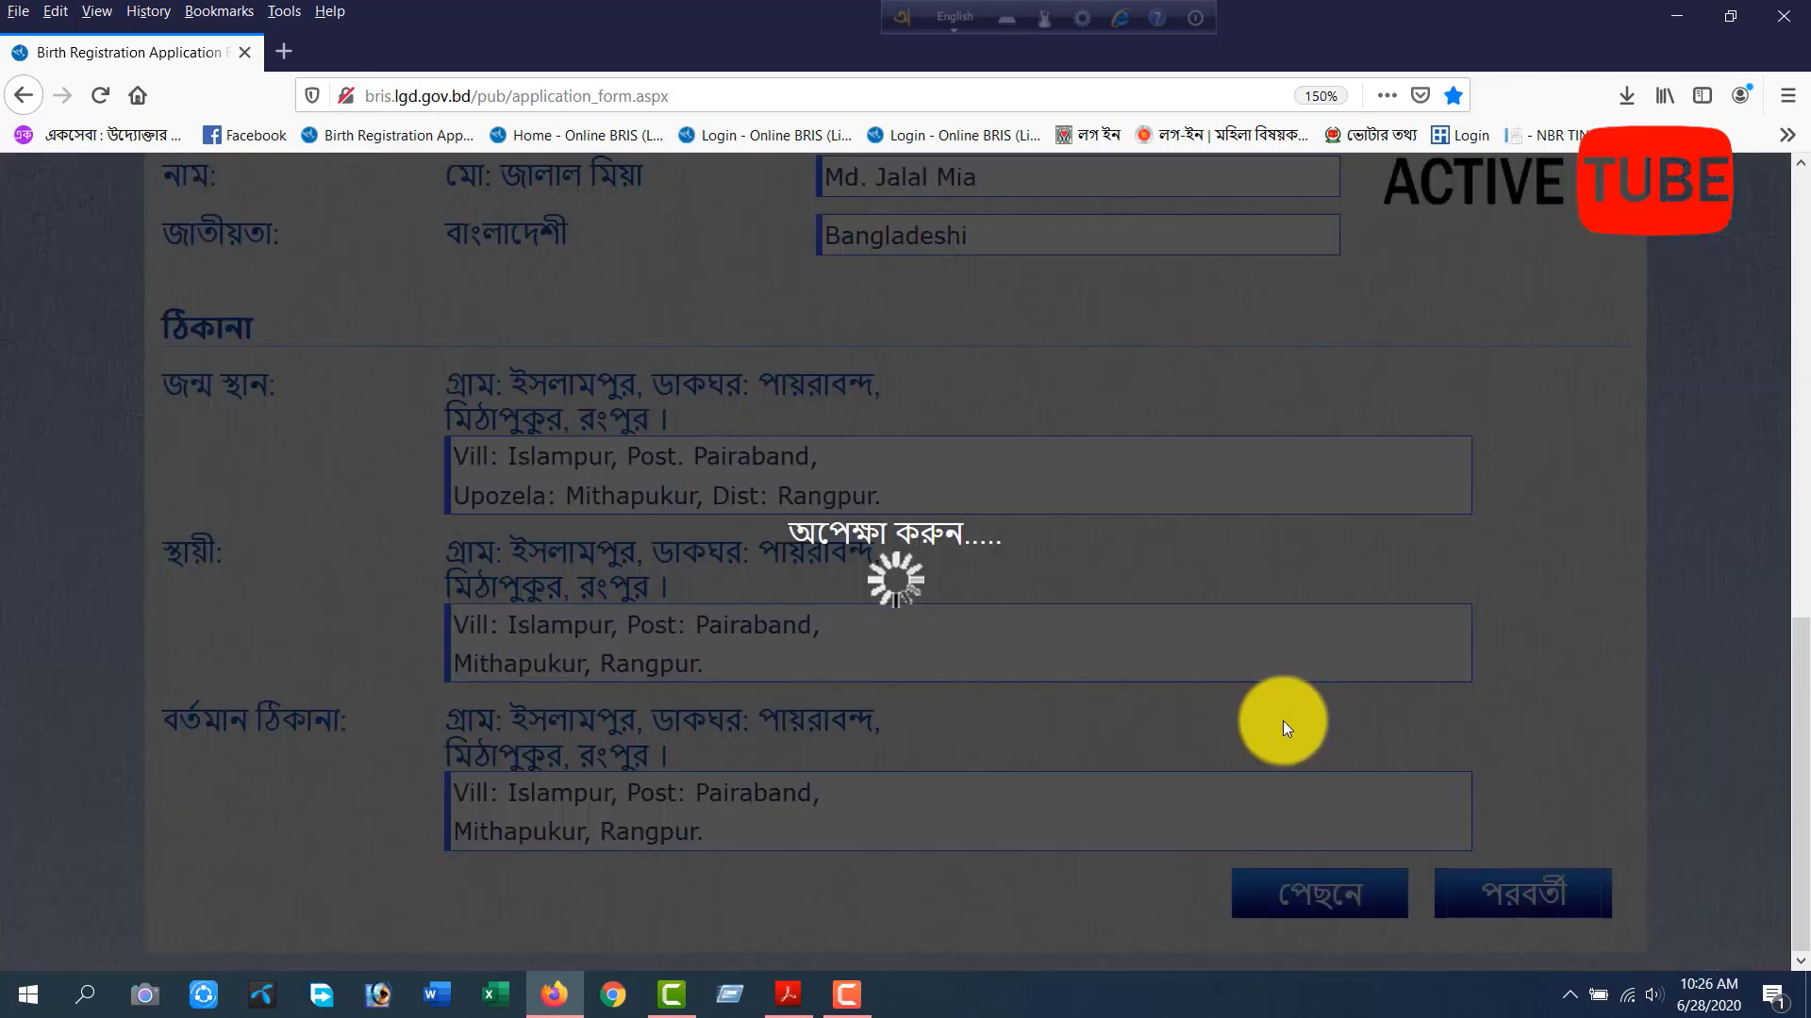
Review the applicant's name, birth date, sex, birthplace and both parents' details in Bengali and English on the summary page.
{"action": "scroll", "coordinate": [1004, 675], "scroll_direction": "up", "scroll_amount": 7}
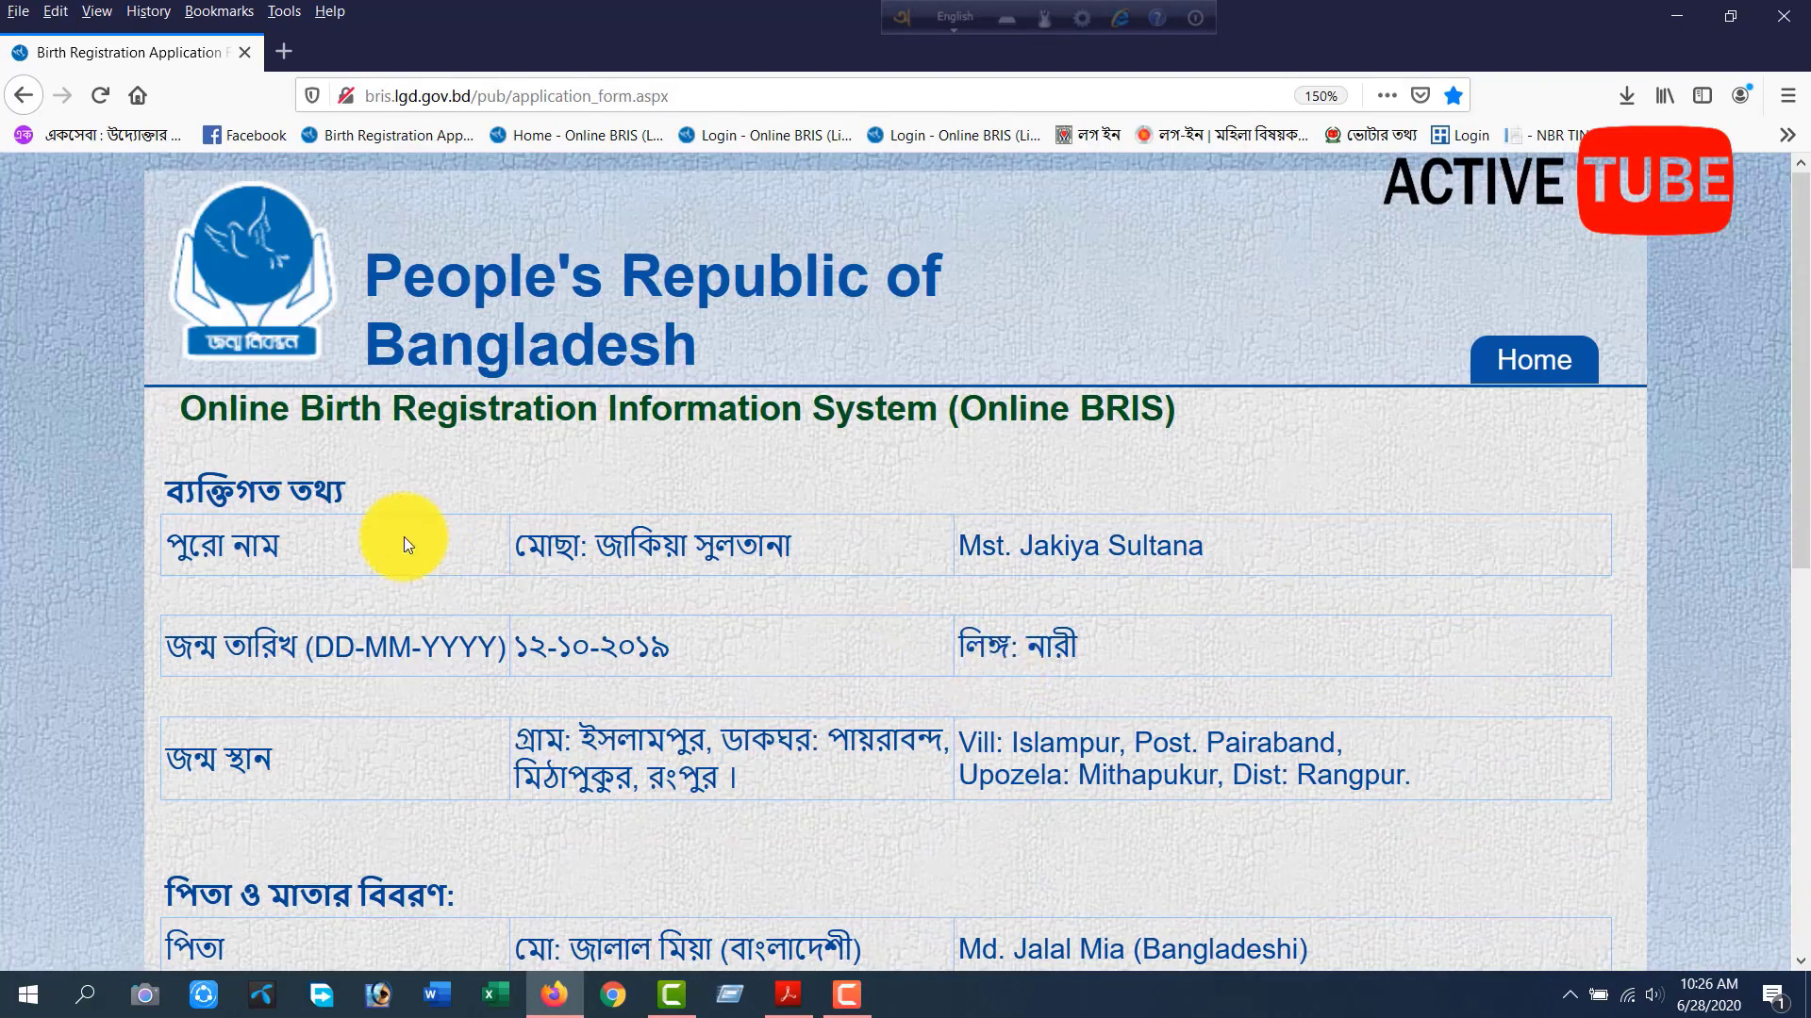
{"action": "left_click_drag", "start_coordinate": [169, 405], "coordinate": [1224, 428]}
{"action": "left_click", "coordinate": [1192, 468]}
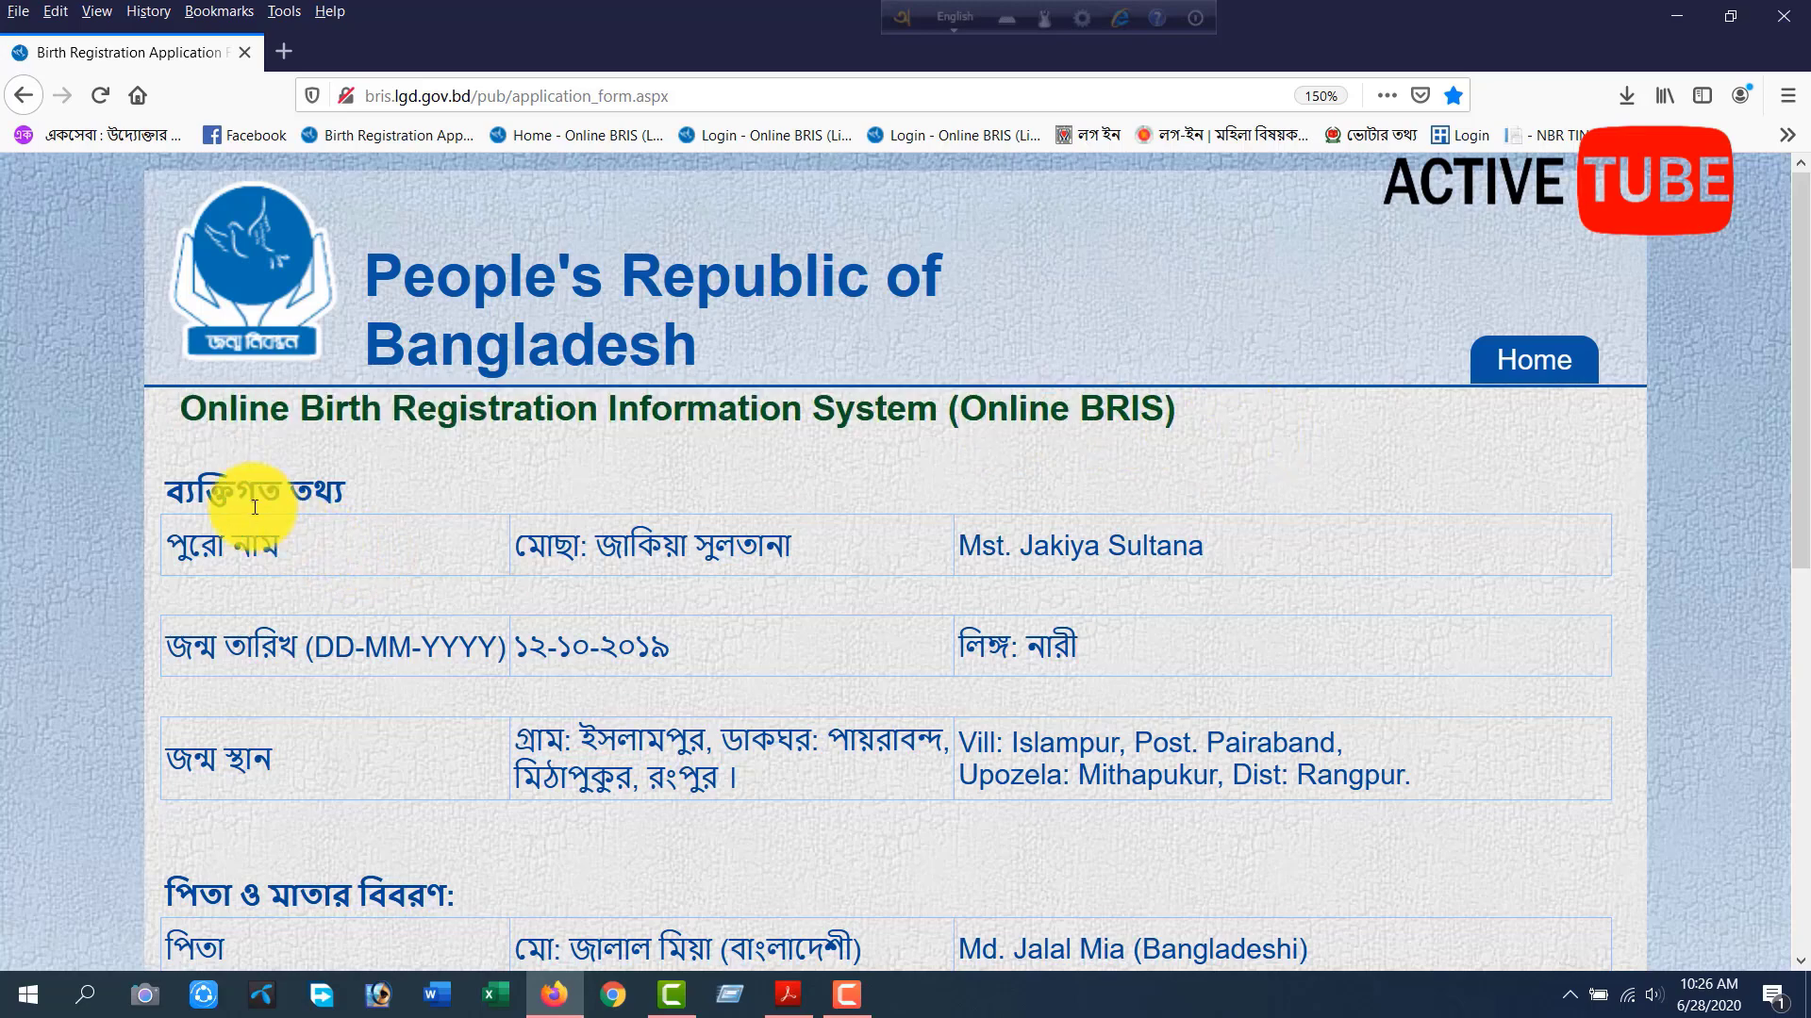
{"action": "left_click_drag", "start_coordinate": [551, 545], "coordinate": [1059, 547]}
{"action": "left_click_drag", "start_coordinate": [1064, 546], "coordinate": [1196, 545]}
{"action": "left_click", "coordinate": [1041, 645]}
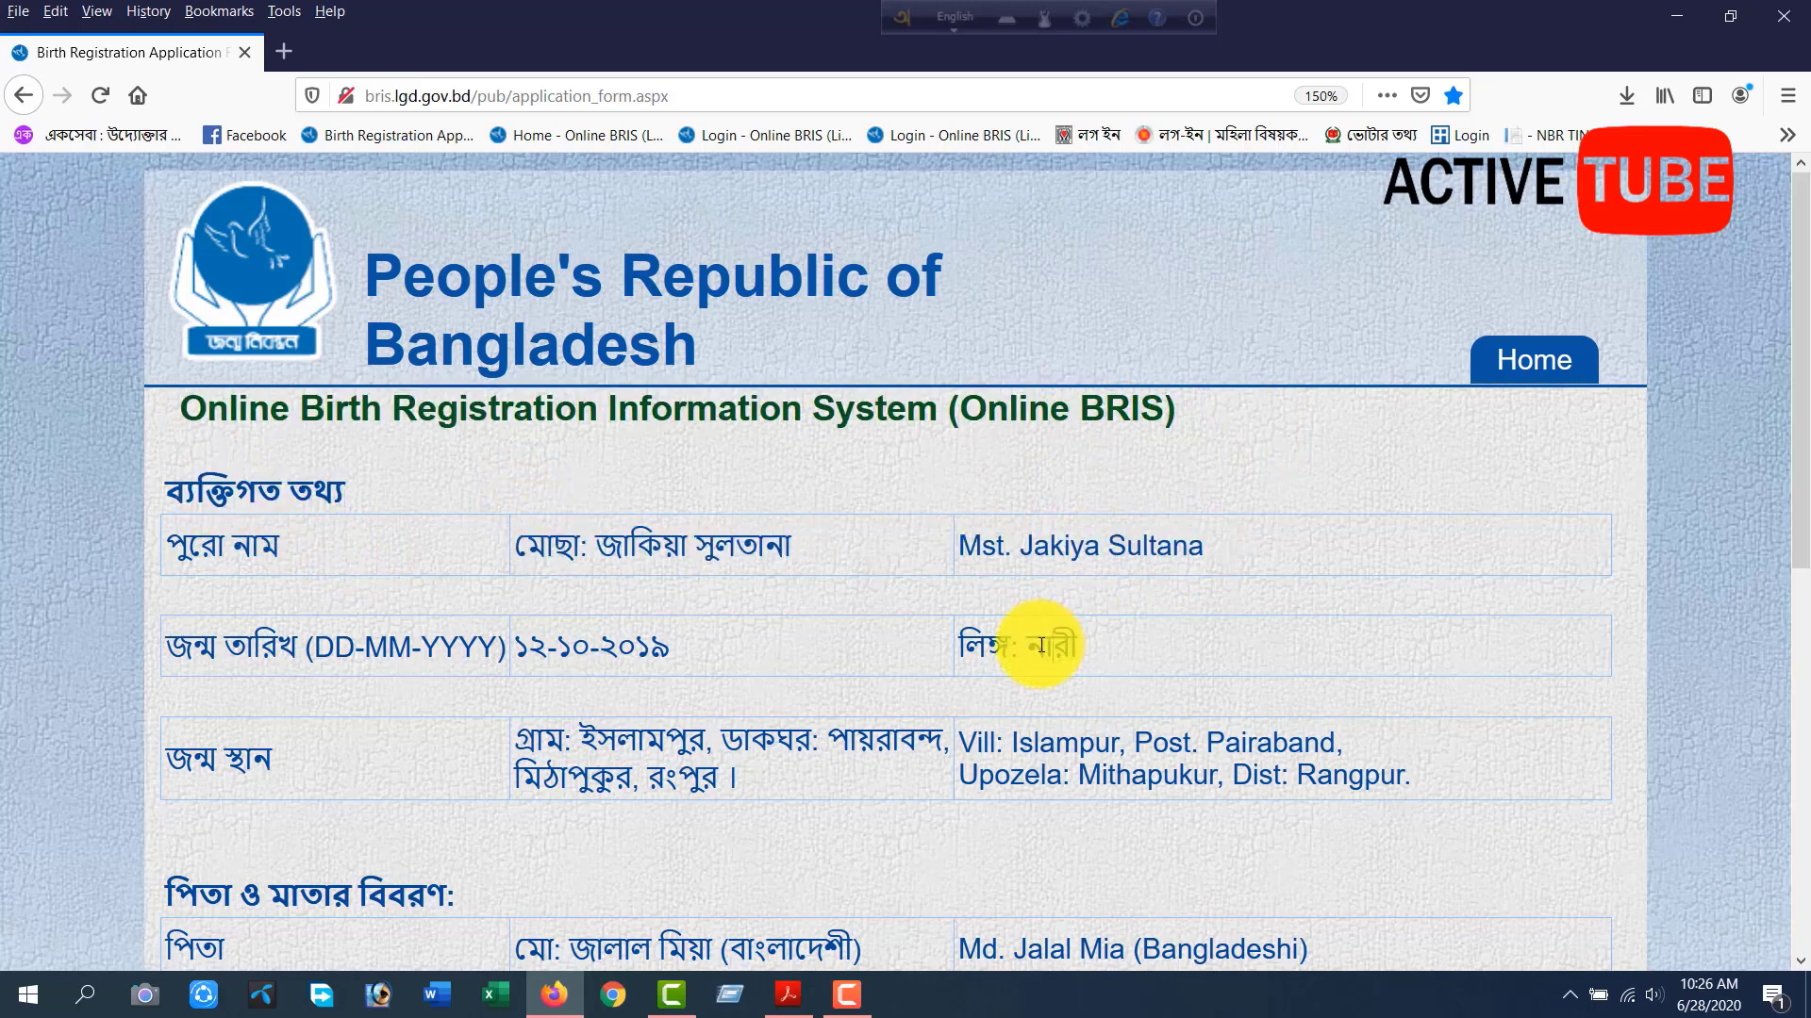
{"action": "left_click_drag", "start_coordinate": [364, 647], "coordinate": [667, 647]}
{"action": "left_click", "coordinate": [679, 641]}
{"action": "scroll", "coordinate": [651, 632], "scroll_direction": "down", "scroll_amount": 3}
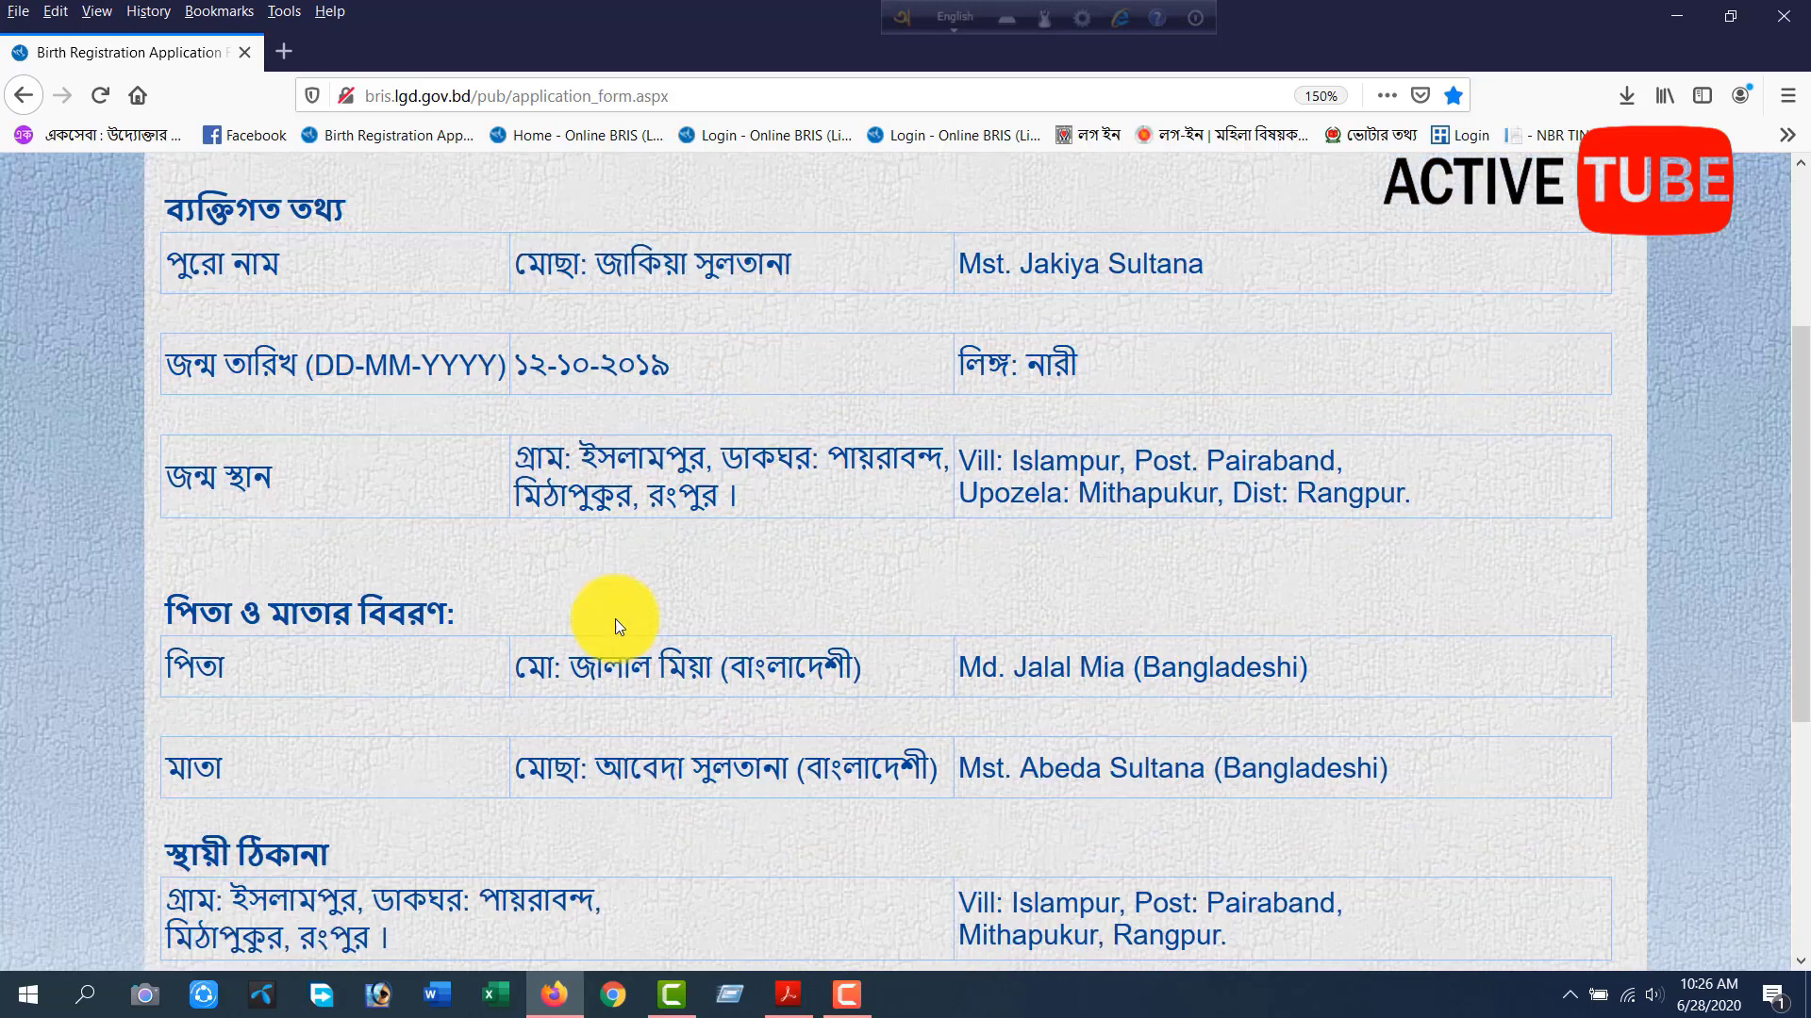
{"action": "left_click_drag", "start_coordinate": [577, 370], "coordinate": [1252, 403]}
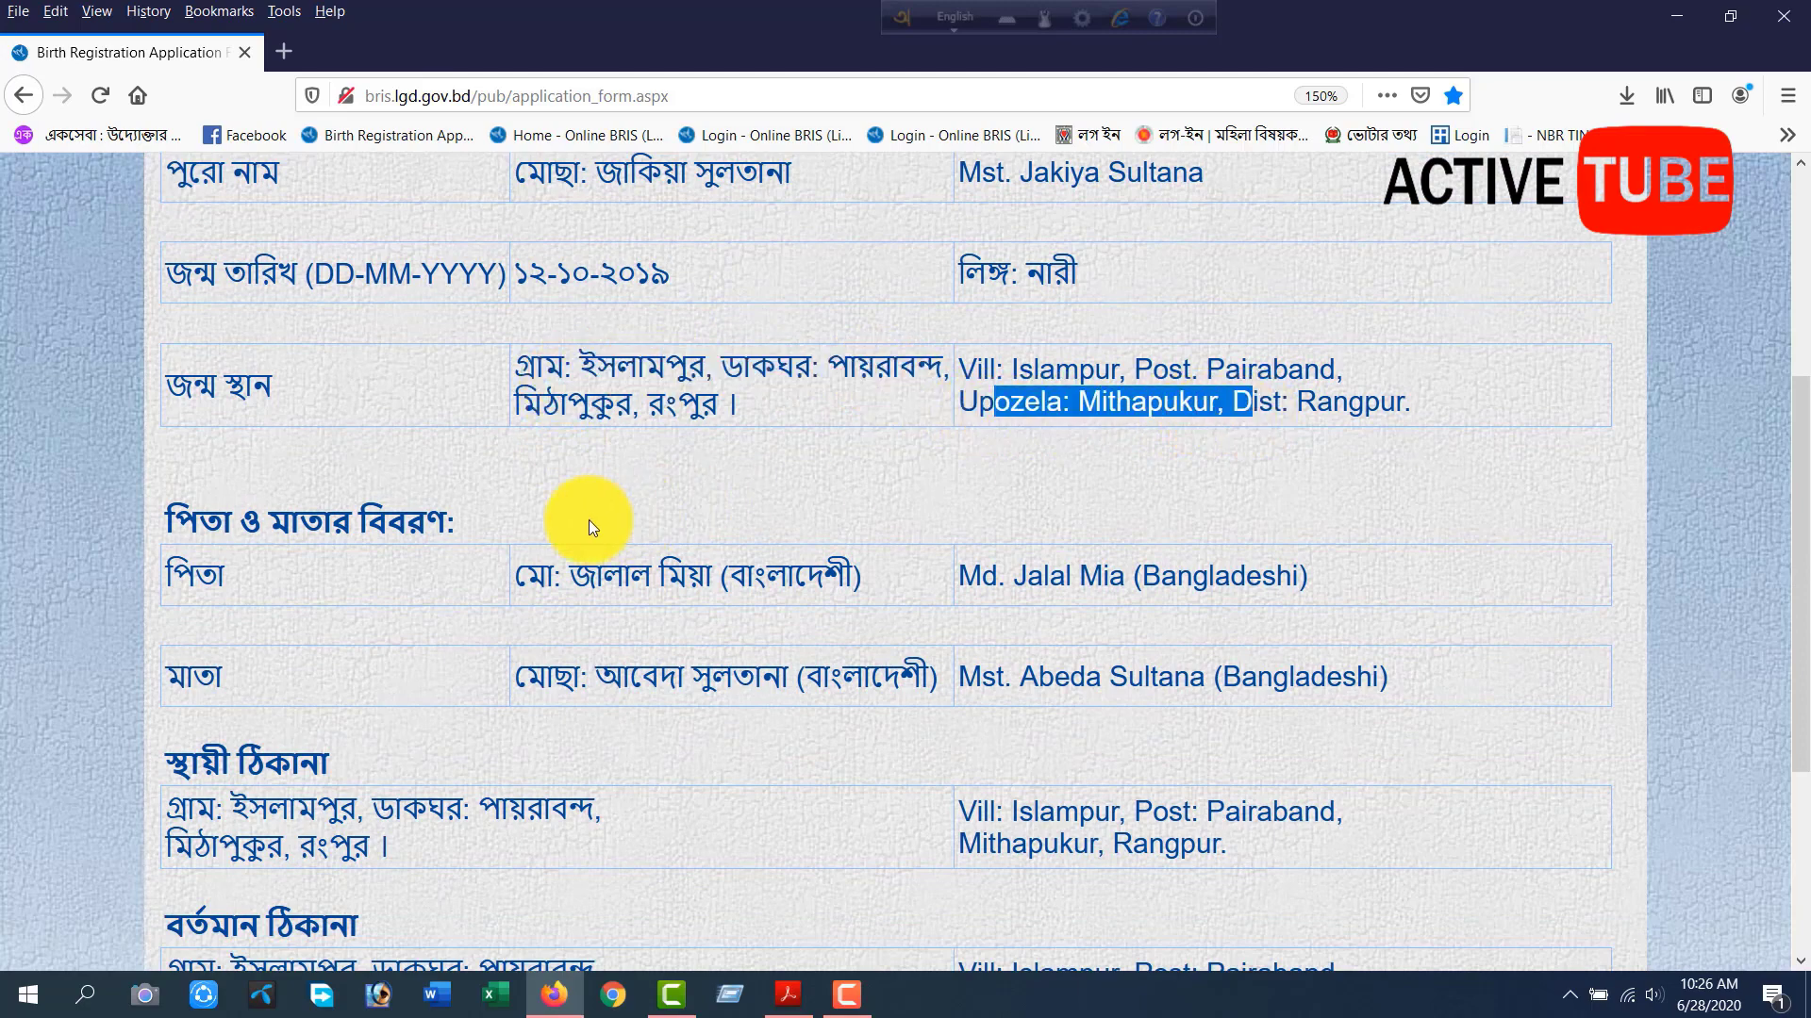
{"action": "left_click_drag", "start_coordinate": [564, 577], "coordinate": [1147, 595]}
{"action": "scroll", "coordinate": [1147, 595], "scroll_direction": "down", "scroll_amount": 3}
{"action": "left_click_drag", "start_coordinate": [553, 349], "coordinate": [1247, 377]}
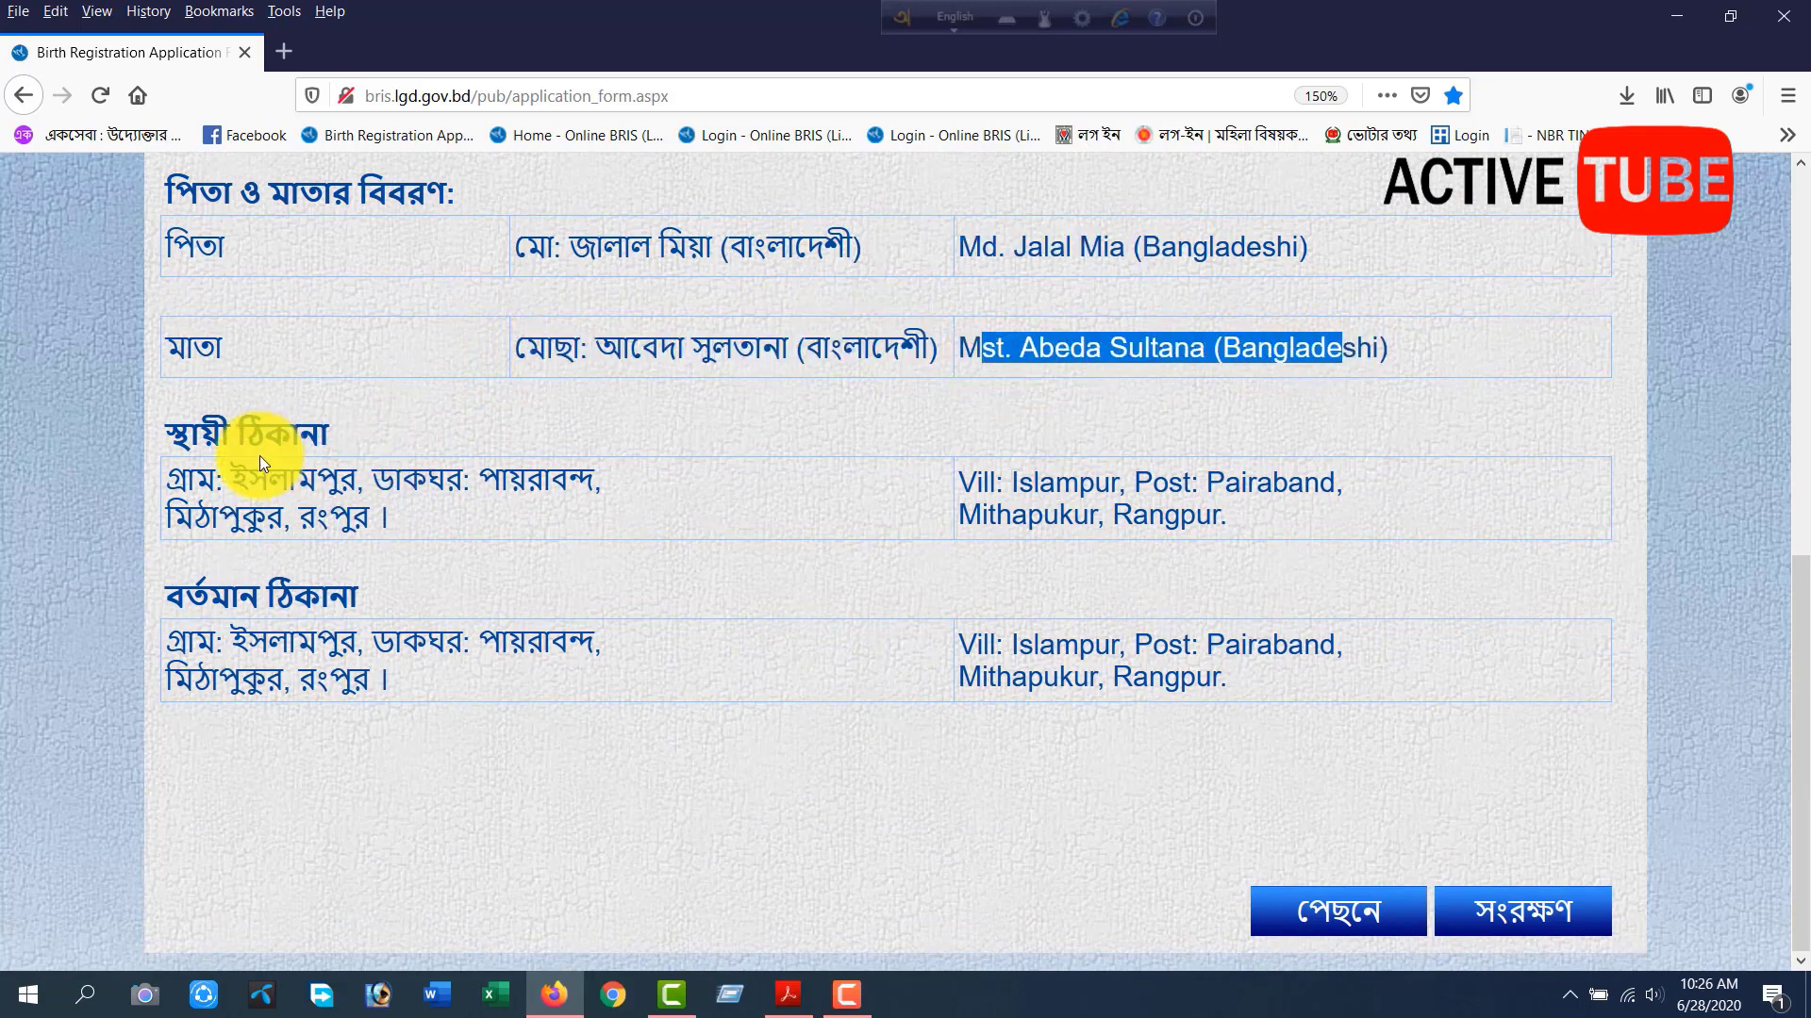
Review the permanent and present addresses in Bengali and English on the summary page.
{"action": "left_click_drag", "start_coordinate": [259, 457], "coordinate": [541, 481]}
{"action": "left_click_drag", "start_coordinate": [330, 516], "coordinate": [528, 504]}
{"action": "left_click_drag", "start_coordinate": [916, 456], "coordinate": [1264, 490]}
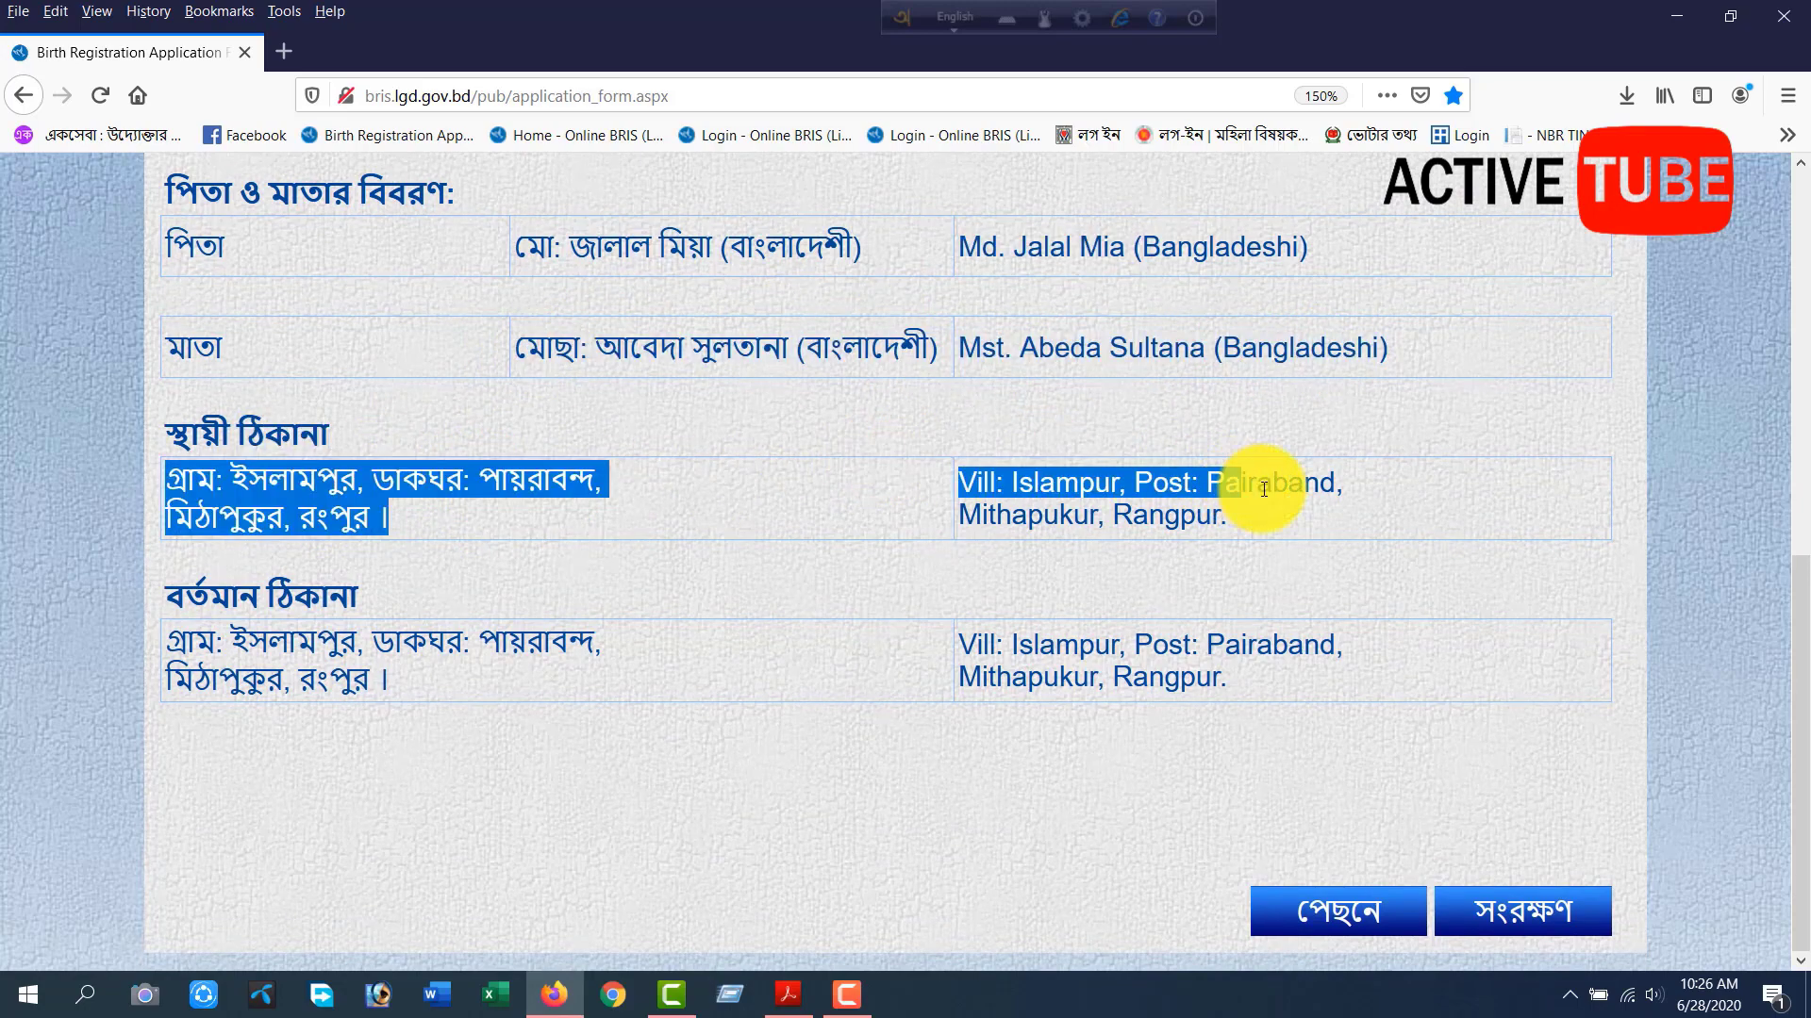
{"action": "left_click_drag", "start_coordinate": [1114, 521], "coordinate": [1199, 518]}
{"action": "left_click_drag", "start_coordinate": [234, 651], "coordinate": [472, 649]}
{"action": "left_click", "coordinate": [330, 681]}
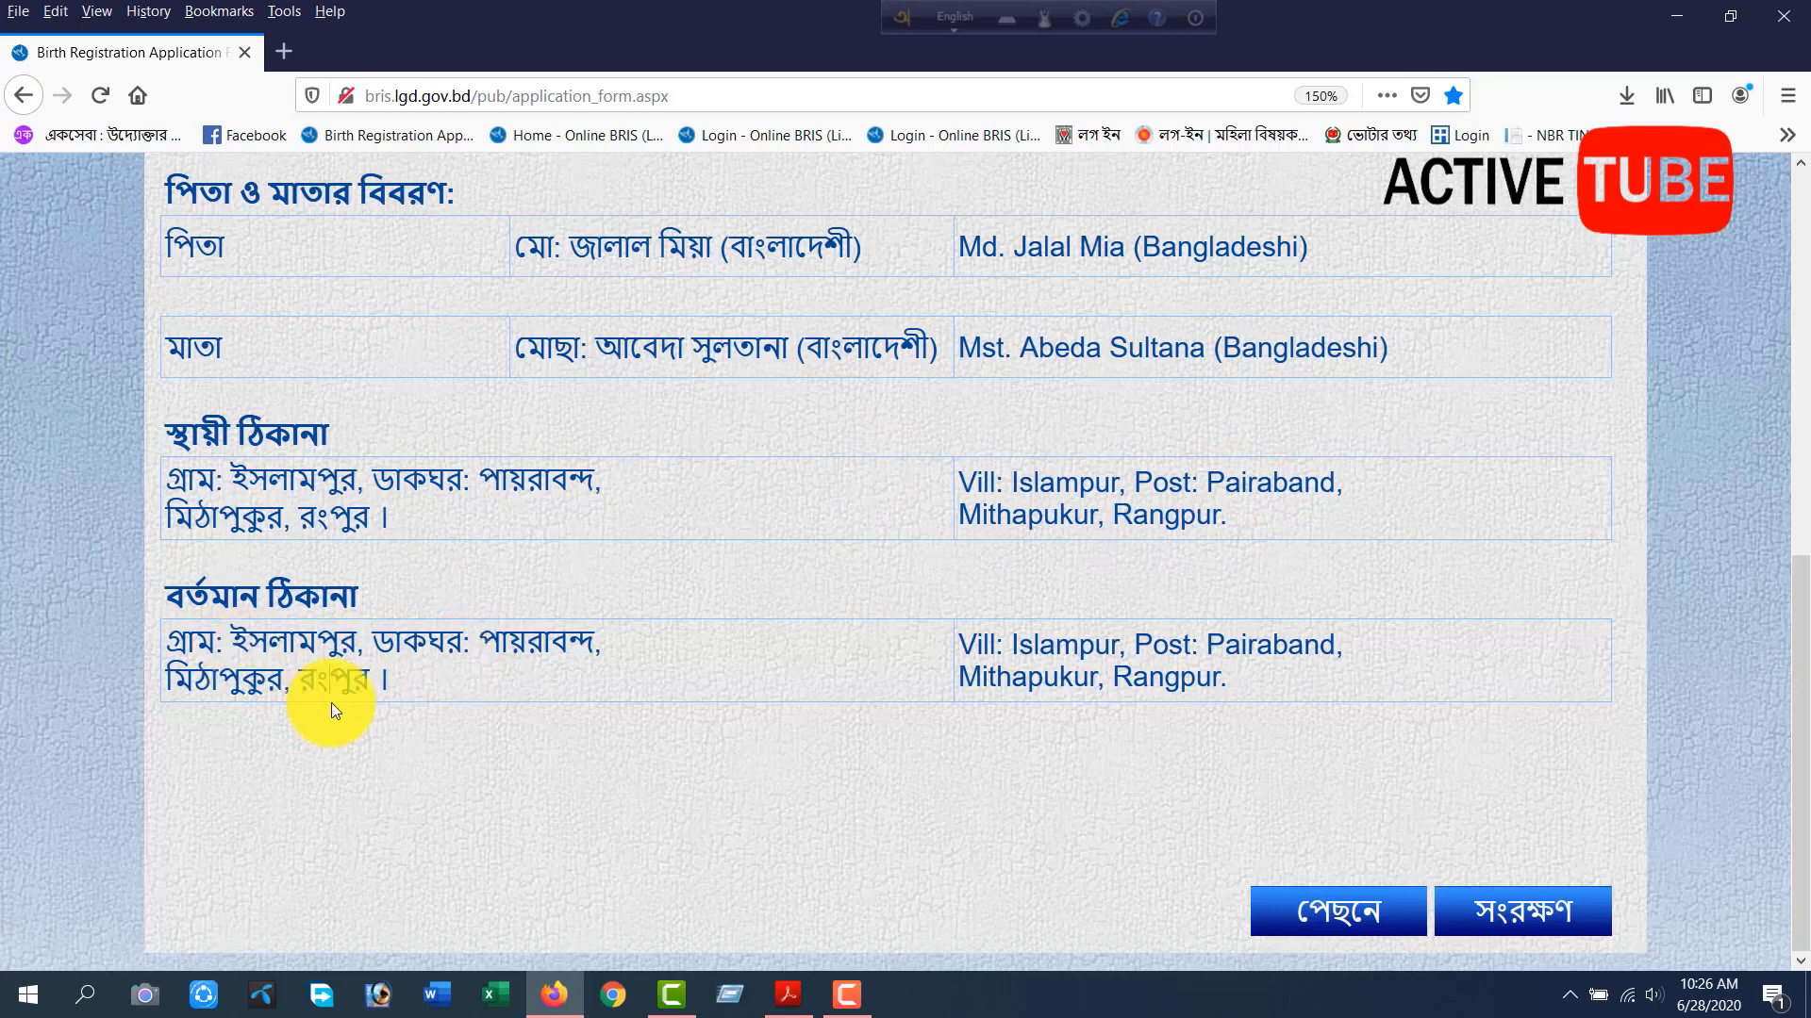
{"action": "left_click_drag", "start_coordinate": [1054, 647], "coordinate": [1257, 655]}
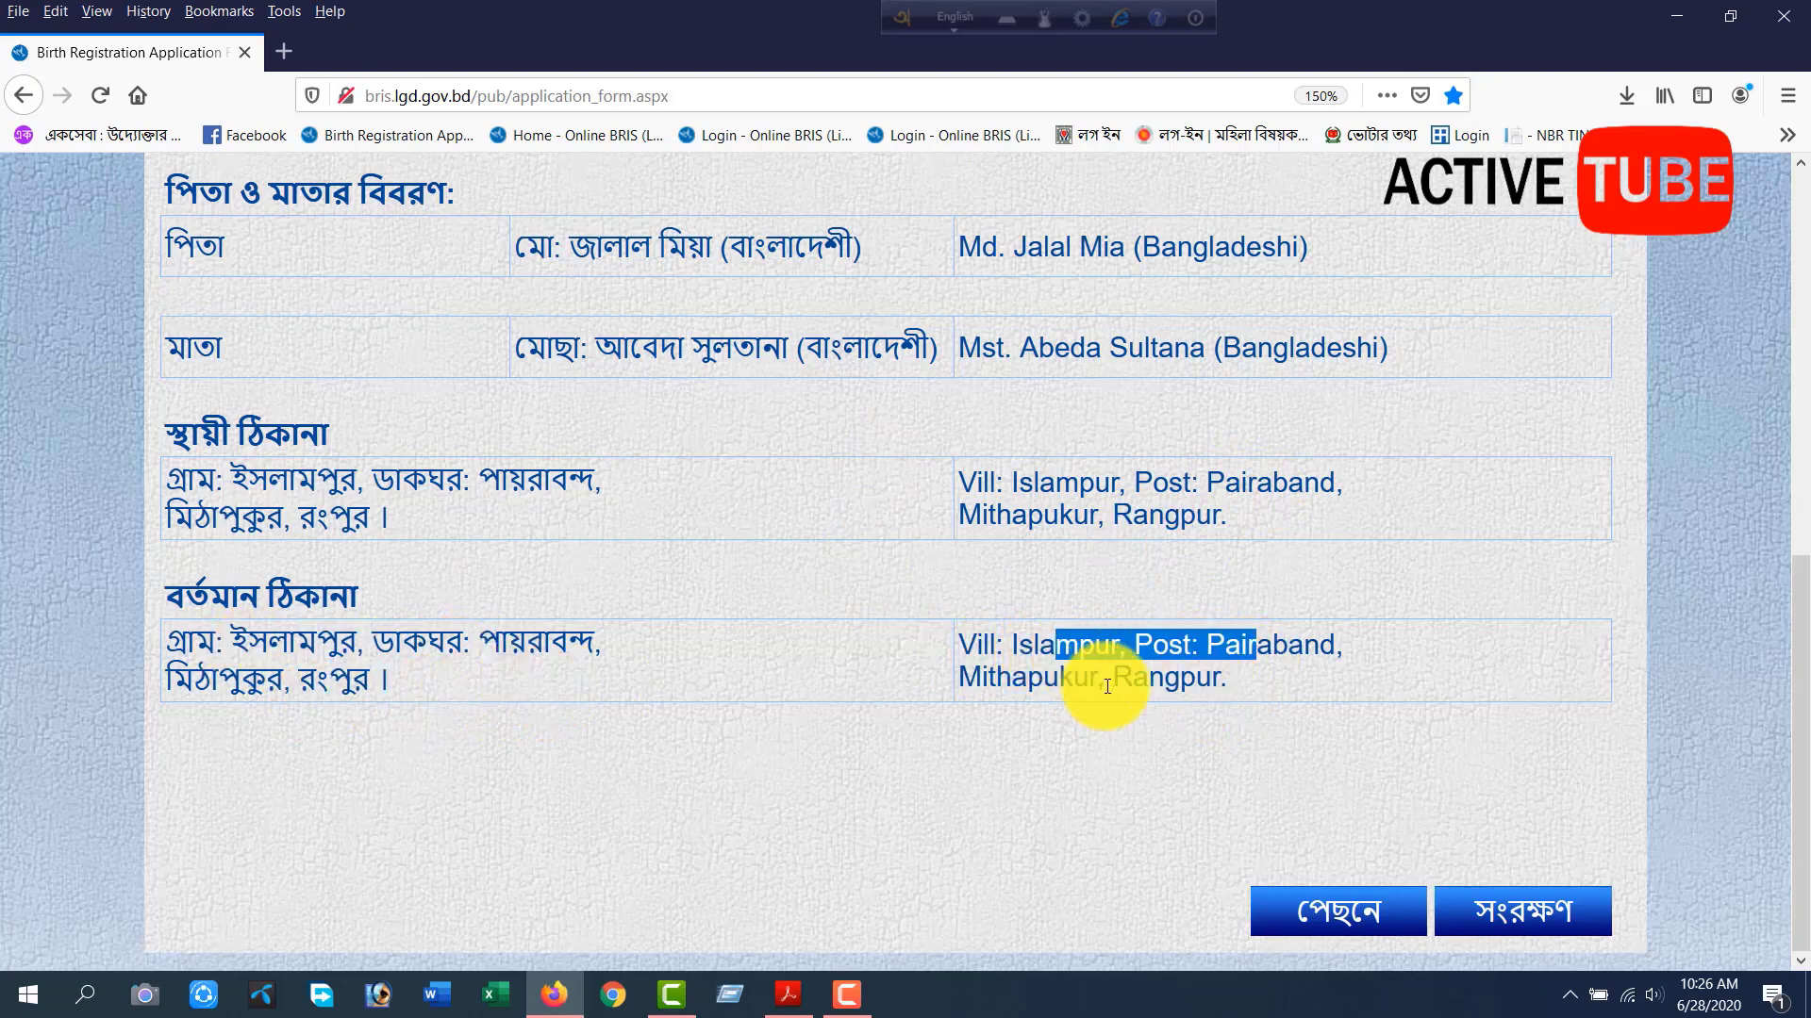
{"action": "left_click_drag", "start_coordinate": [1099, 683], "coordinate": [1229, 681]}
{"action": "left_click", "coordinate": [1073, 576]}
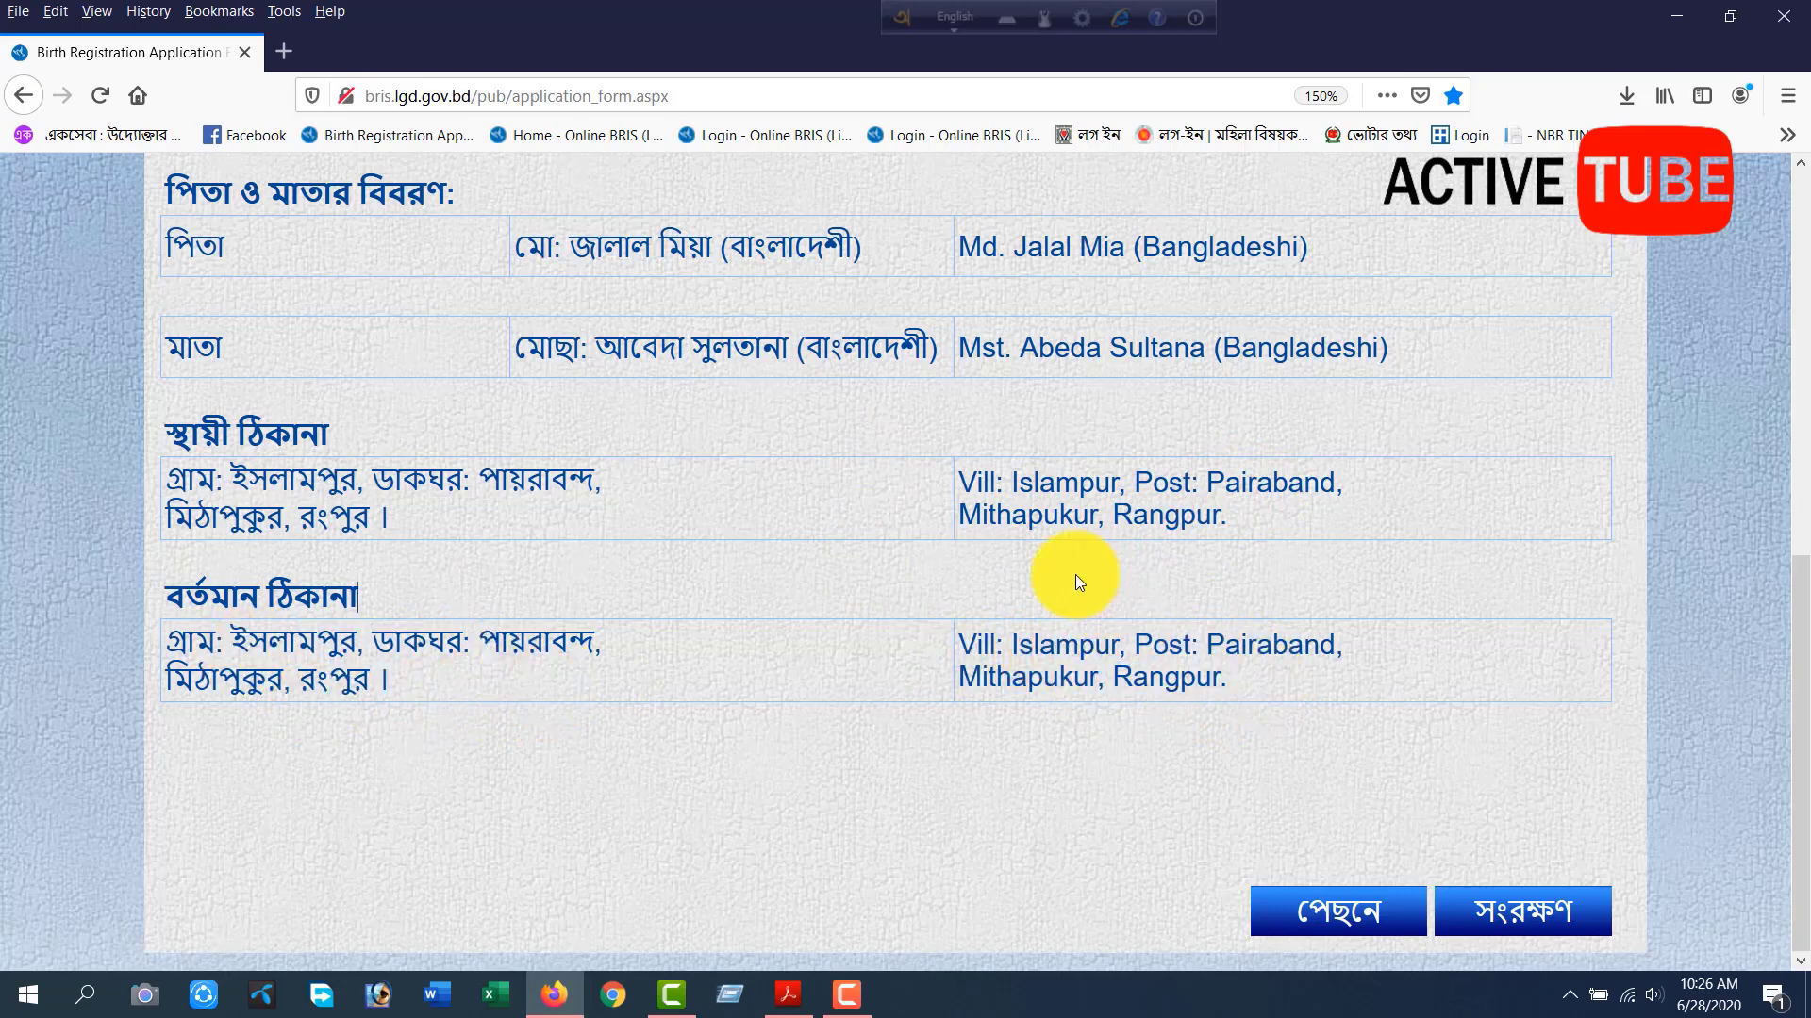
Go back from the summary through the English entry page to the Bengali entry page.
{"action": "left_click", "coordinate": [1275, 917]}
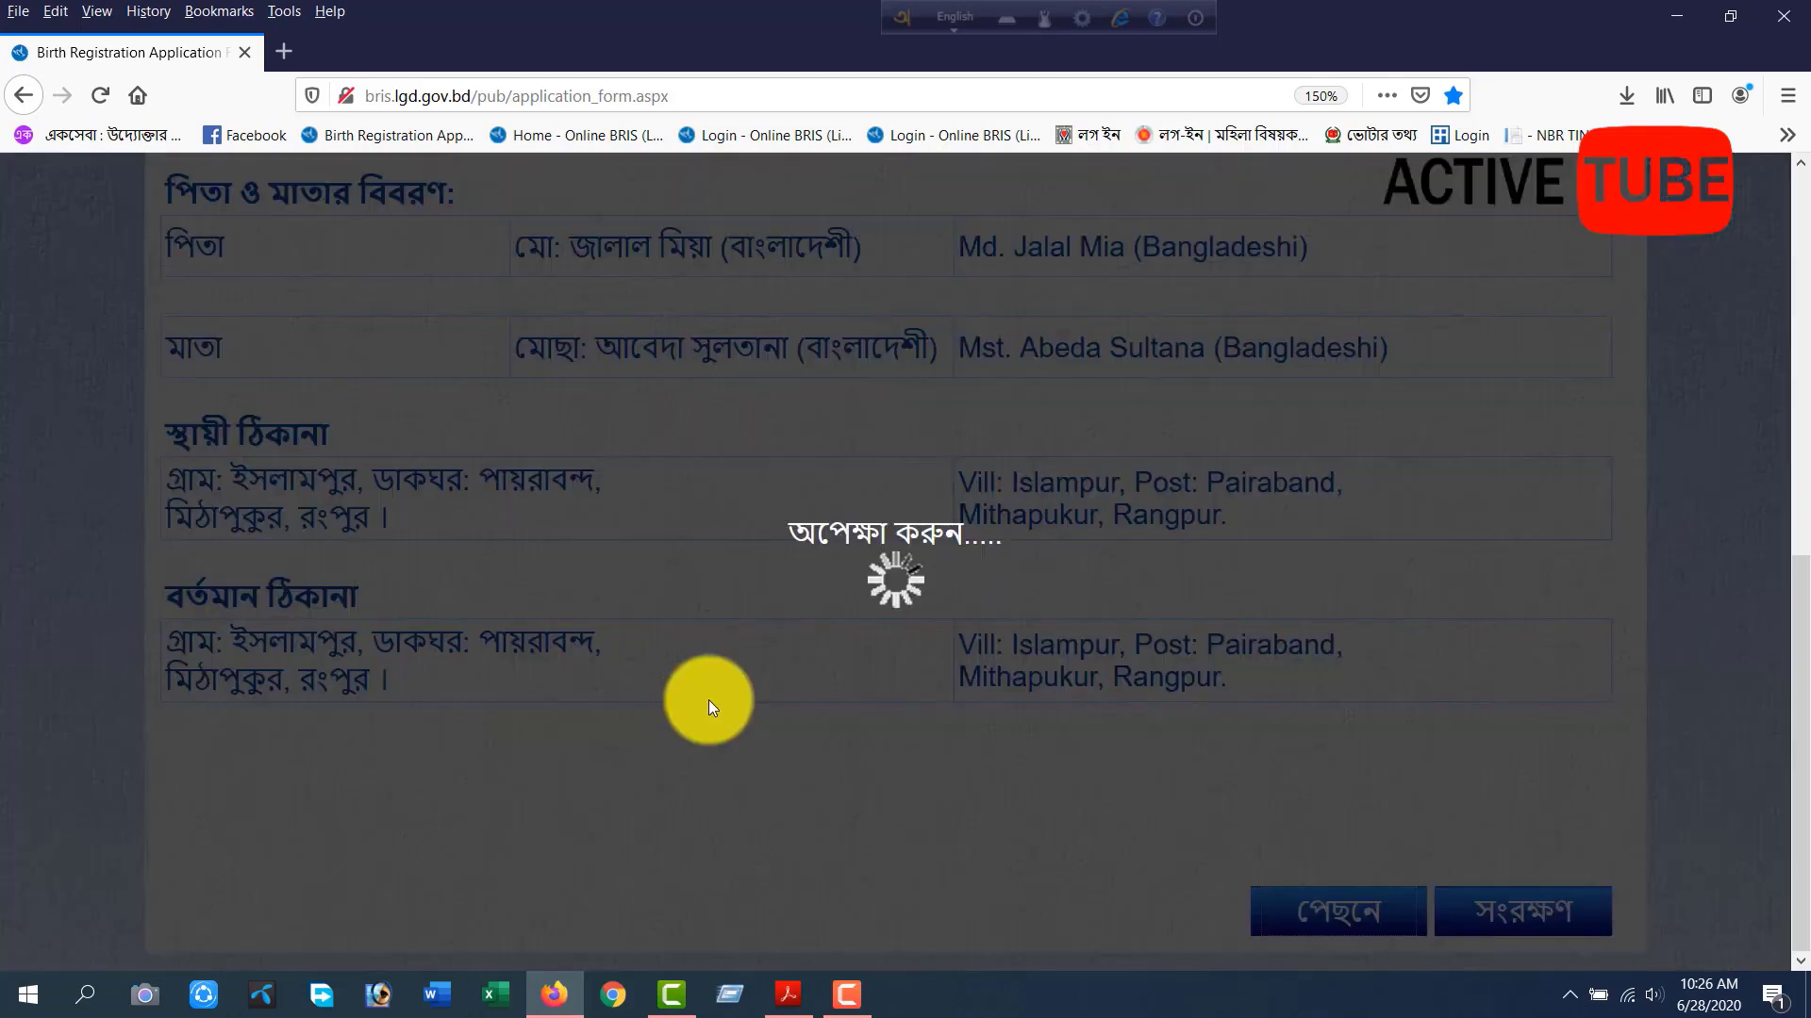
{"action": "scroll", "coordinate": [868, 687], "scroll_direction": "down", "scroll_amount": 3}
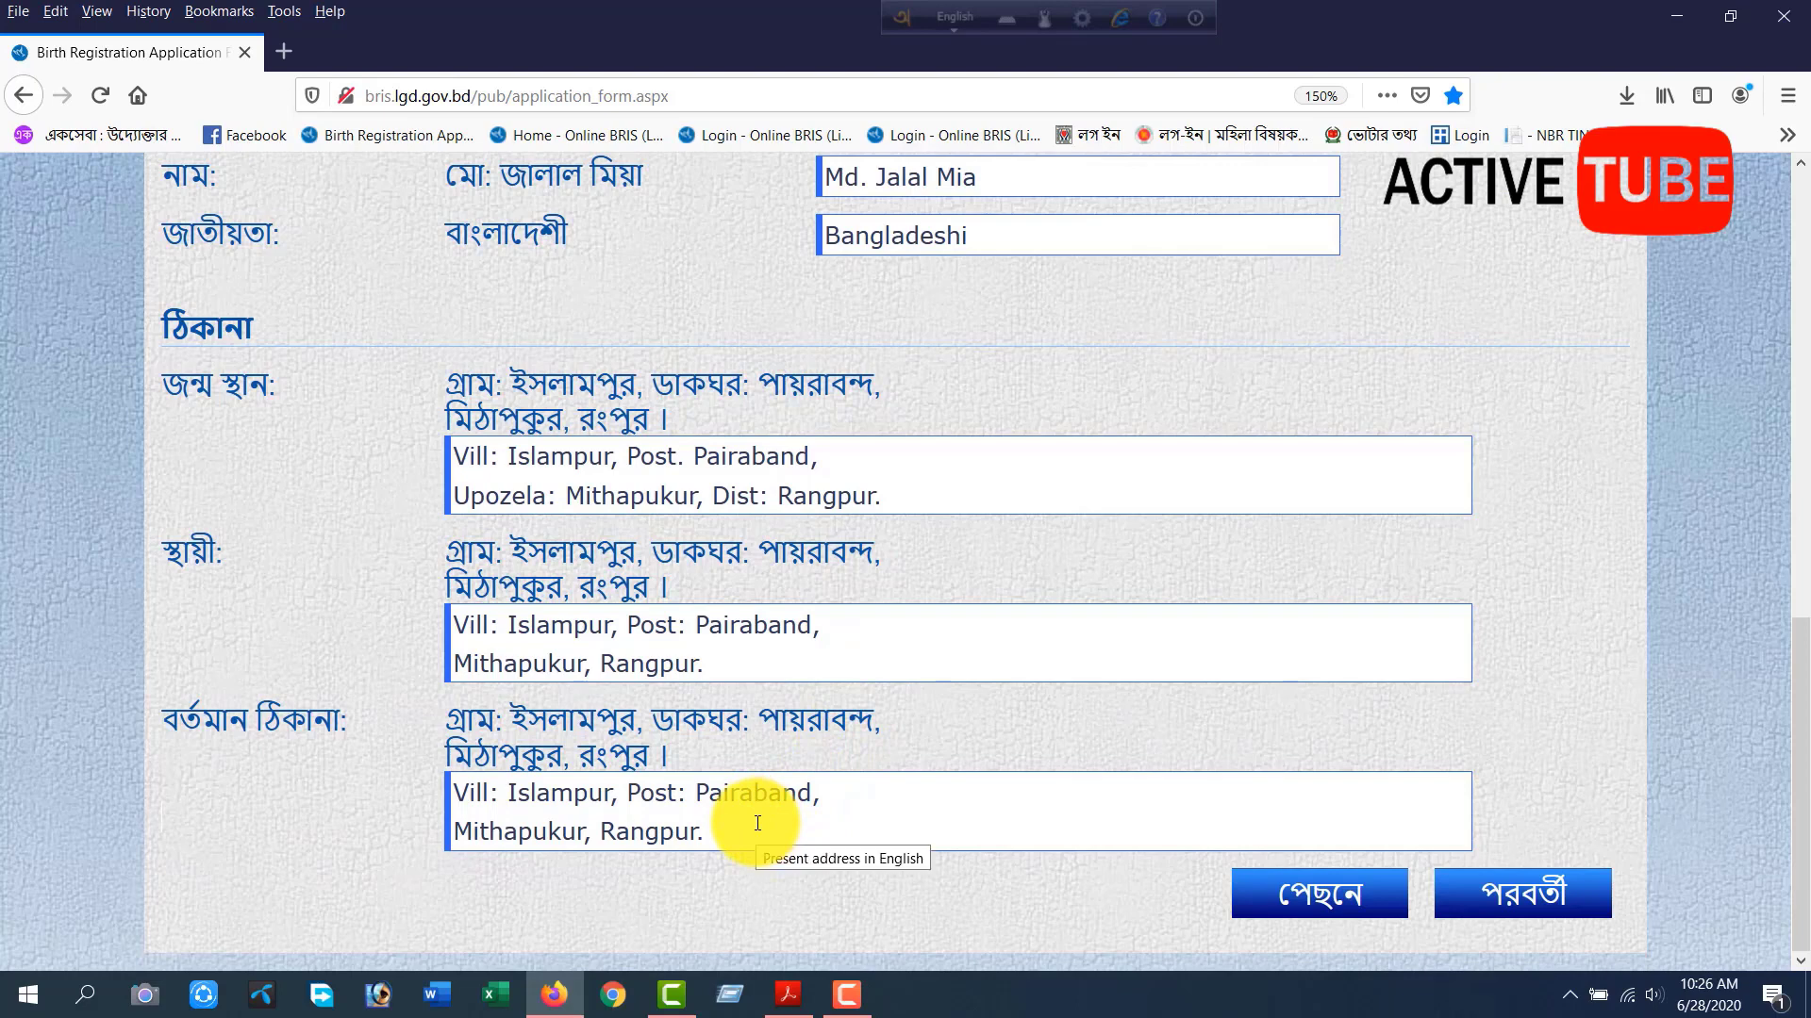
{"action": "left_click", "coordinate": [1333, 897]}
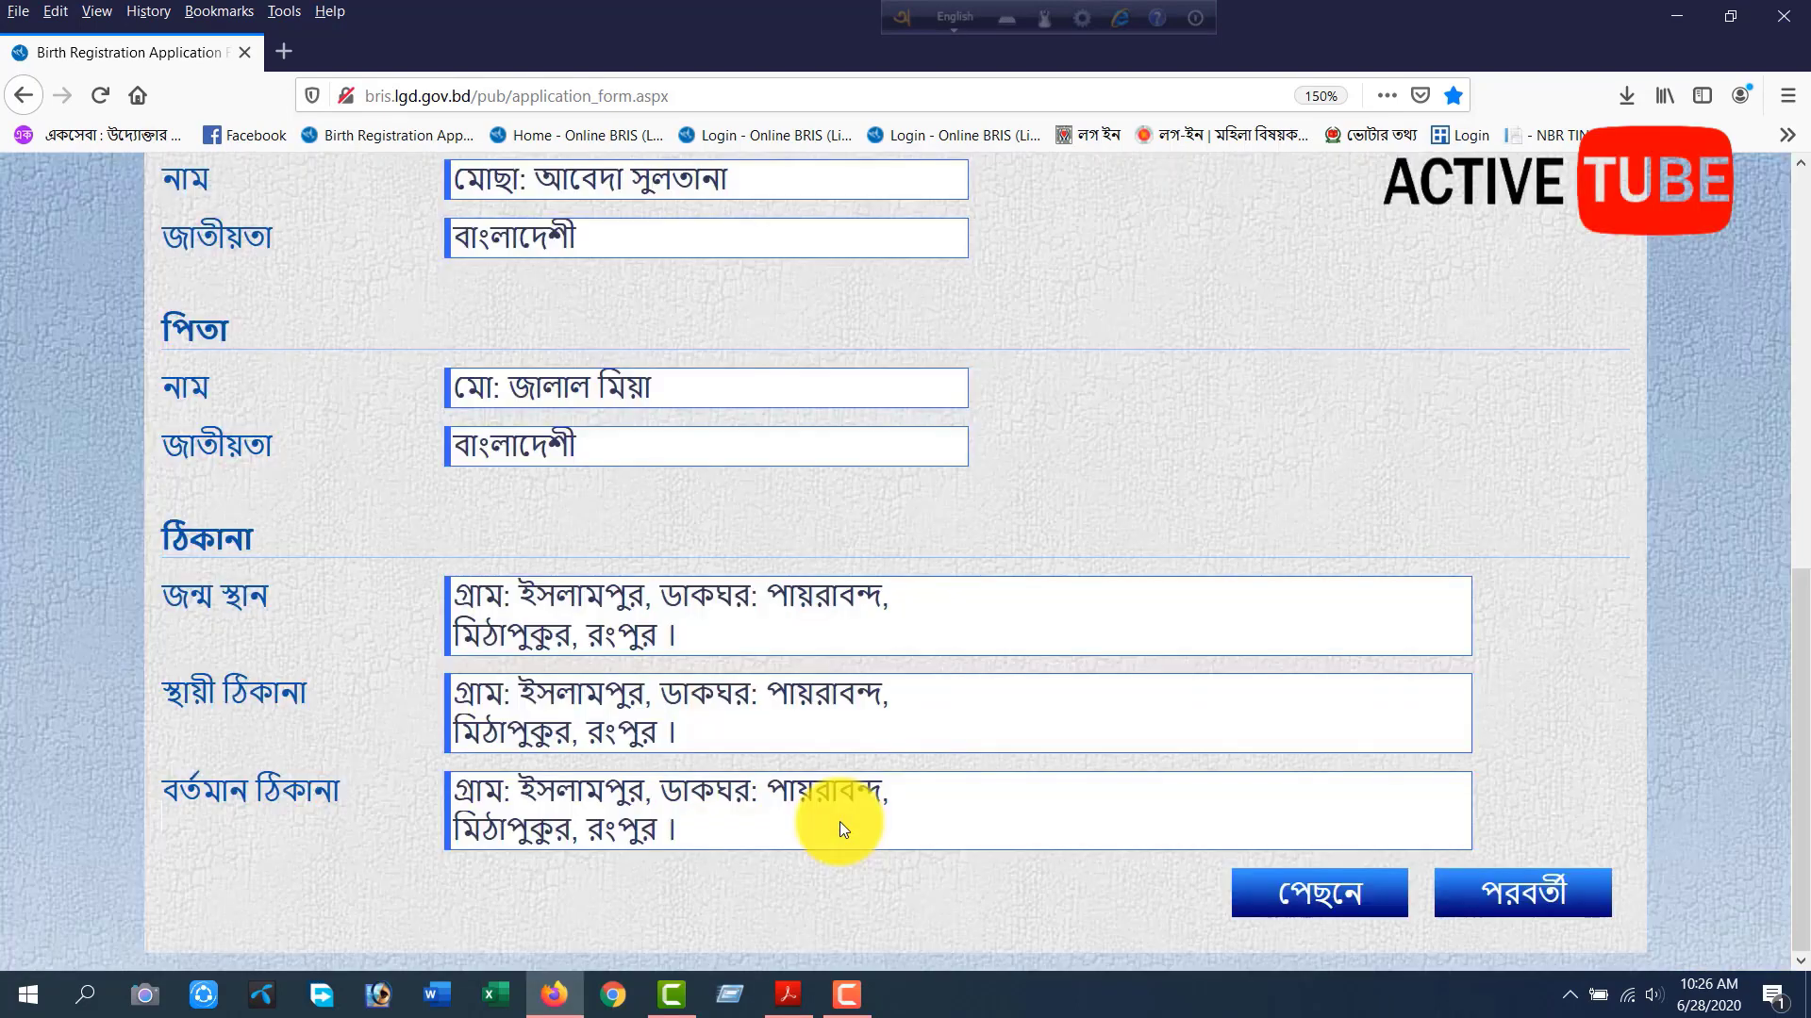
Clear both lines of the Bengali present address (বর্তমান ঠিকানা).
{"action": "left_click_drag", "start_coordinate": [679, 830], "coordinate": [455, 830]}
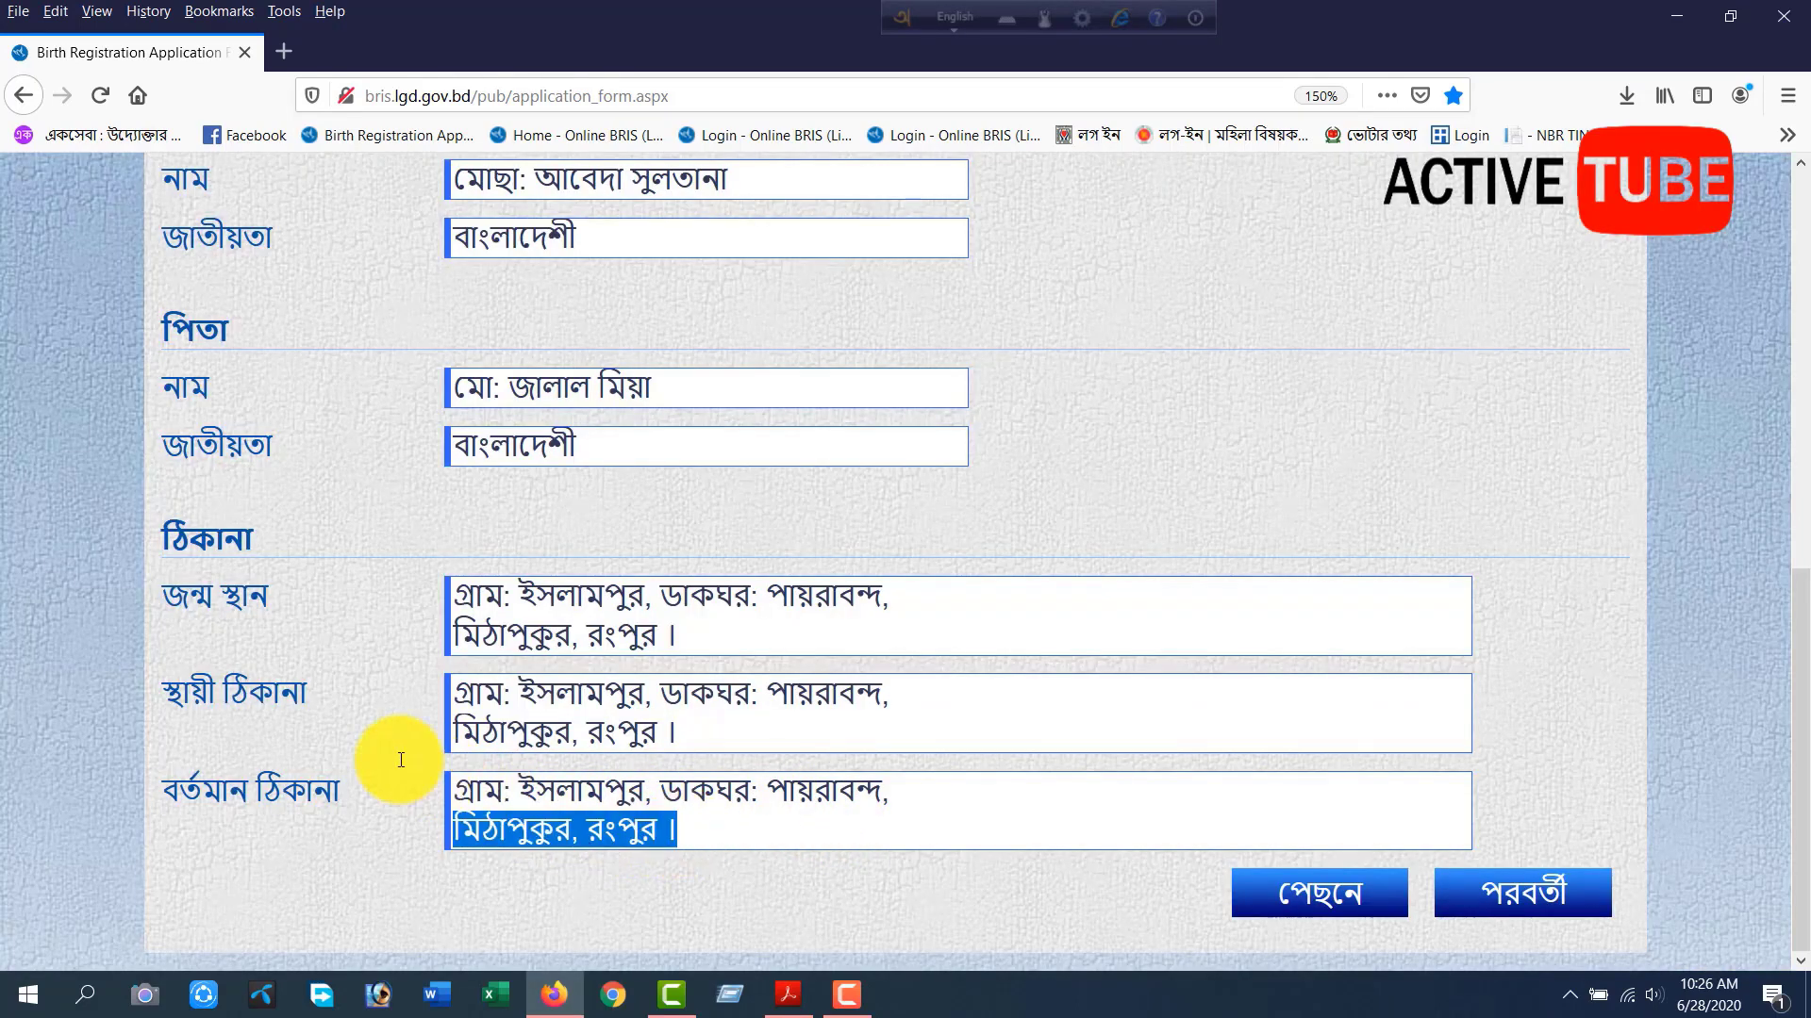
{"action": "left_click_drag", "start_coordinate": [889, 790], "coordinate": [371, 796]}
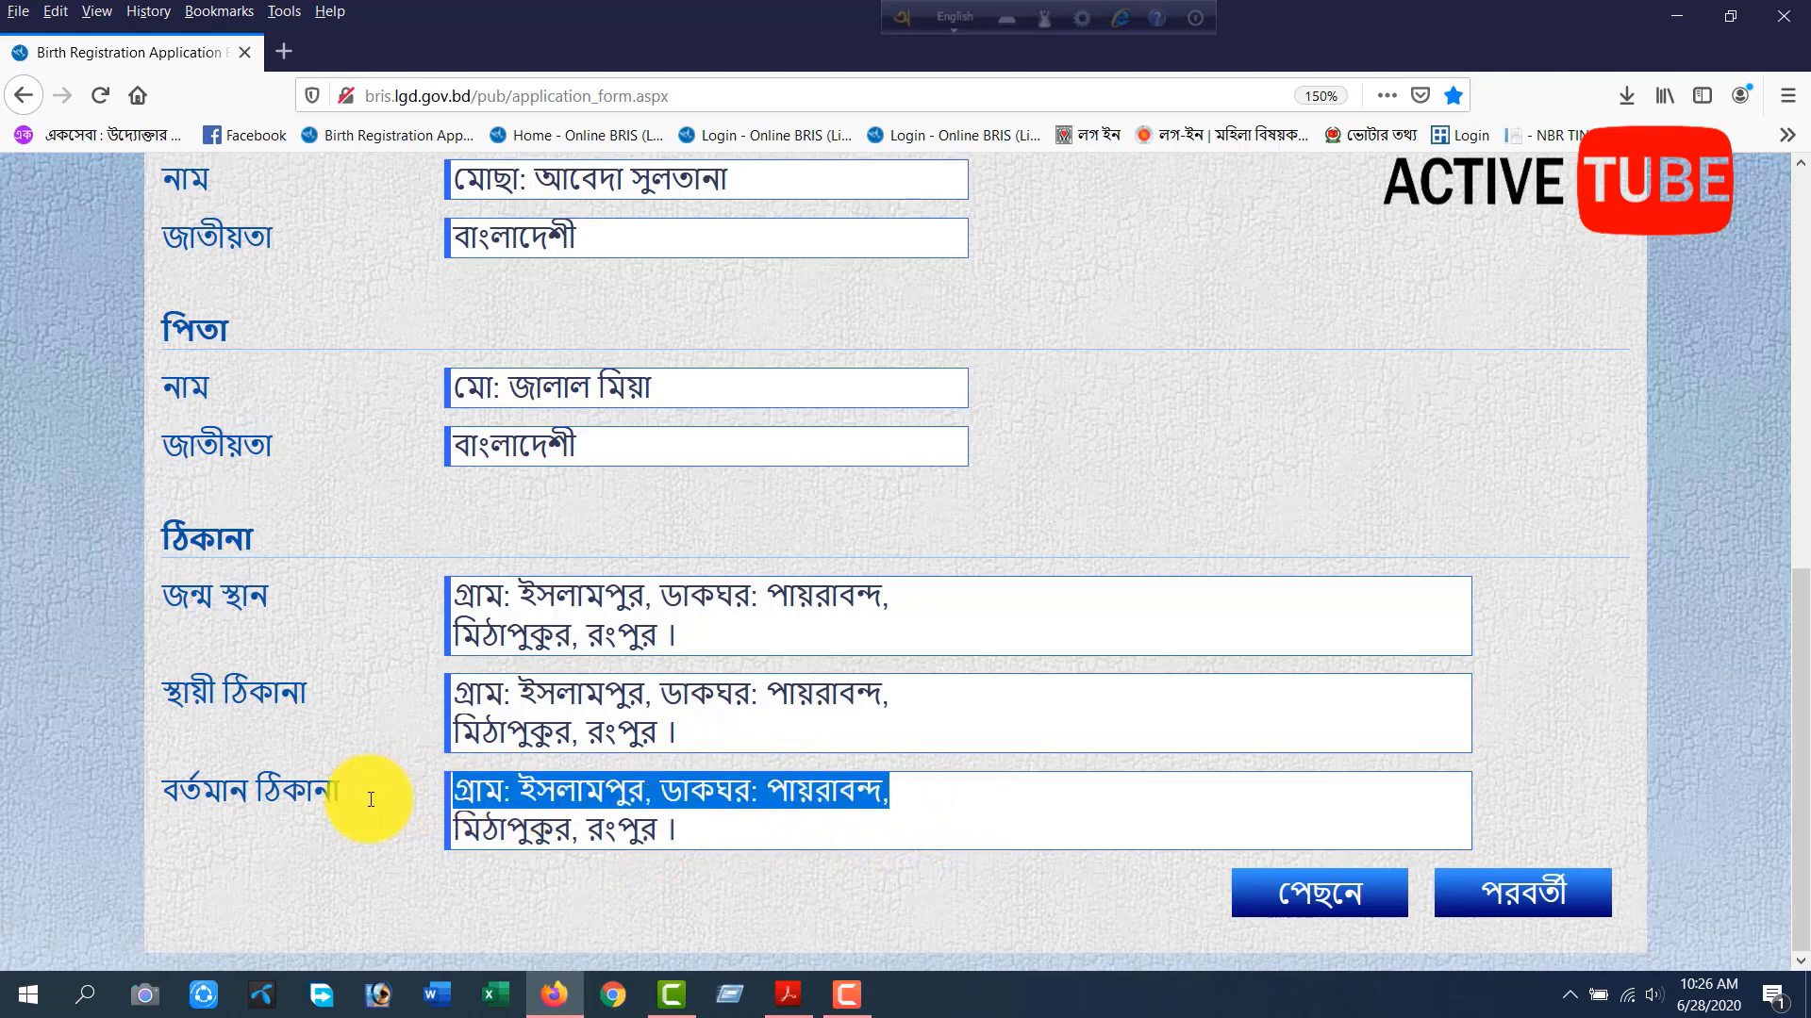
{"action": "key", "text": "BackSpace"}
{"action": "left_click_drag", "start_coordinate": [711, 828], "coordinate": [342, 824]}
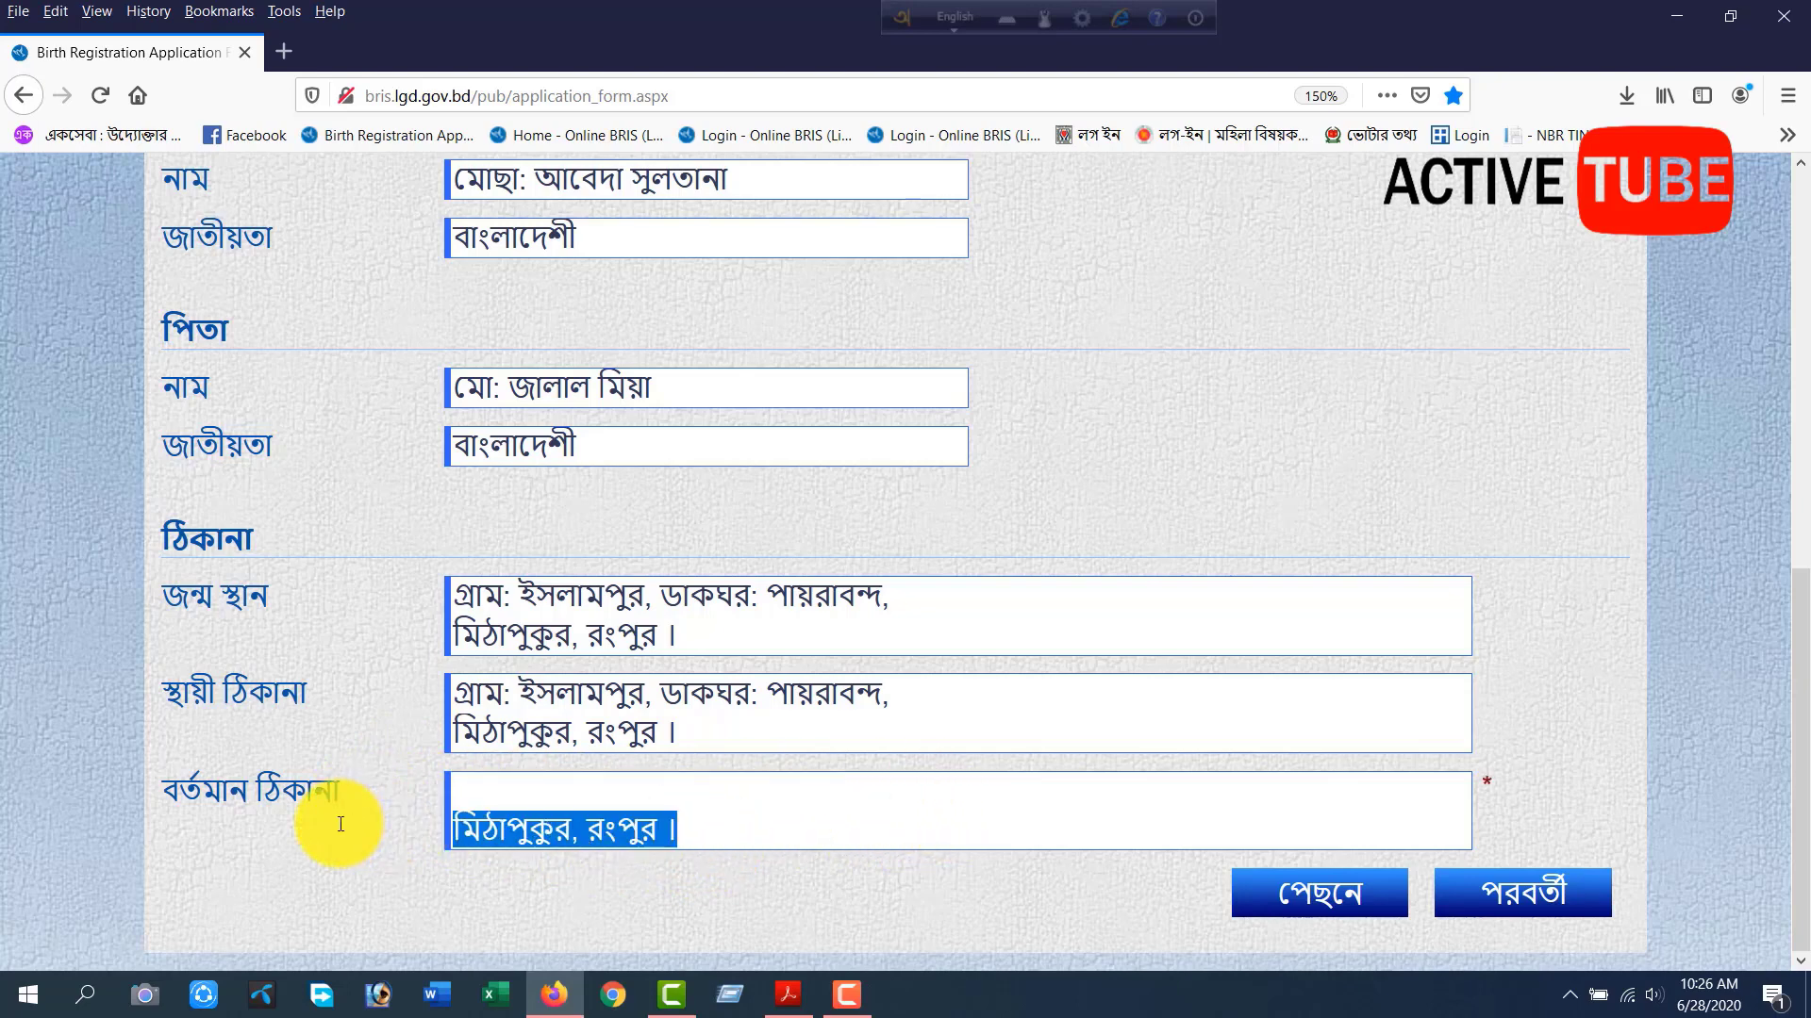
{"action": "key", "text": "BackSpace"}
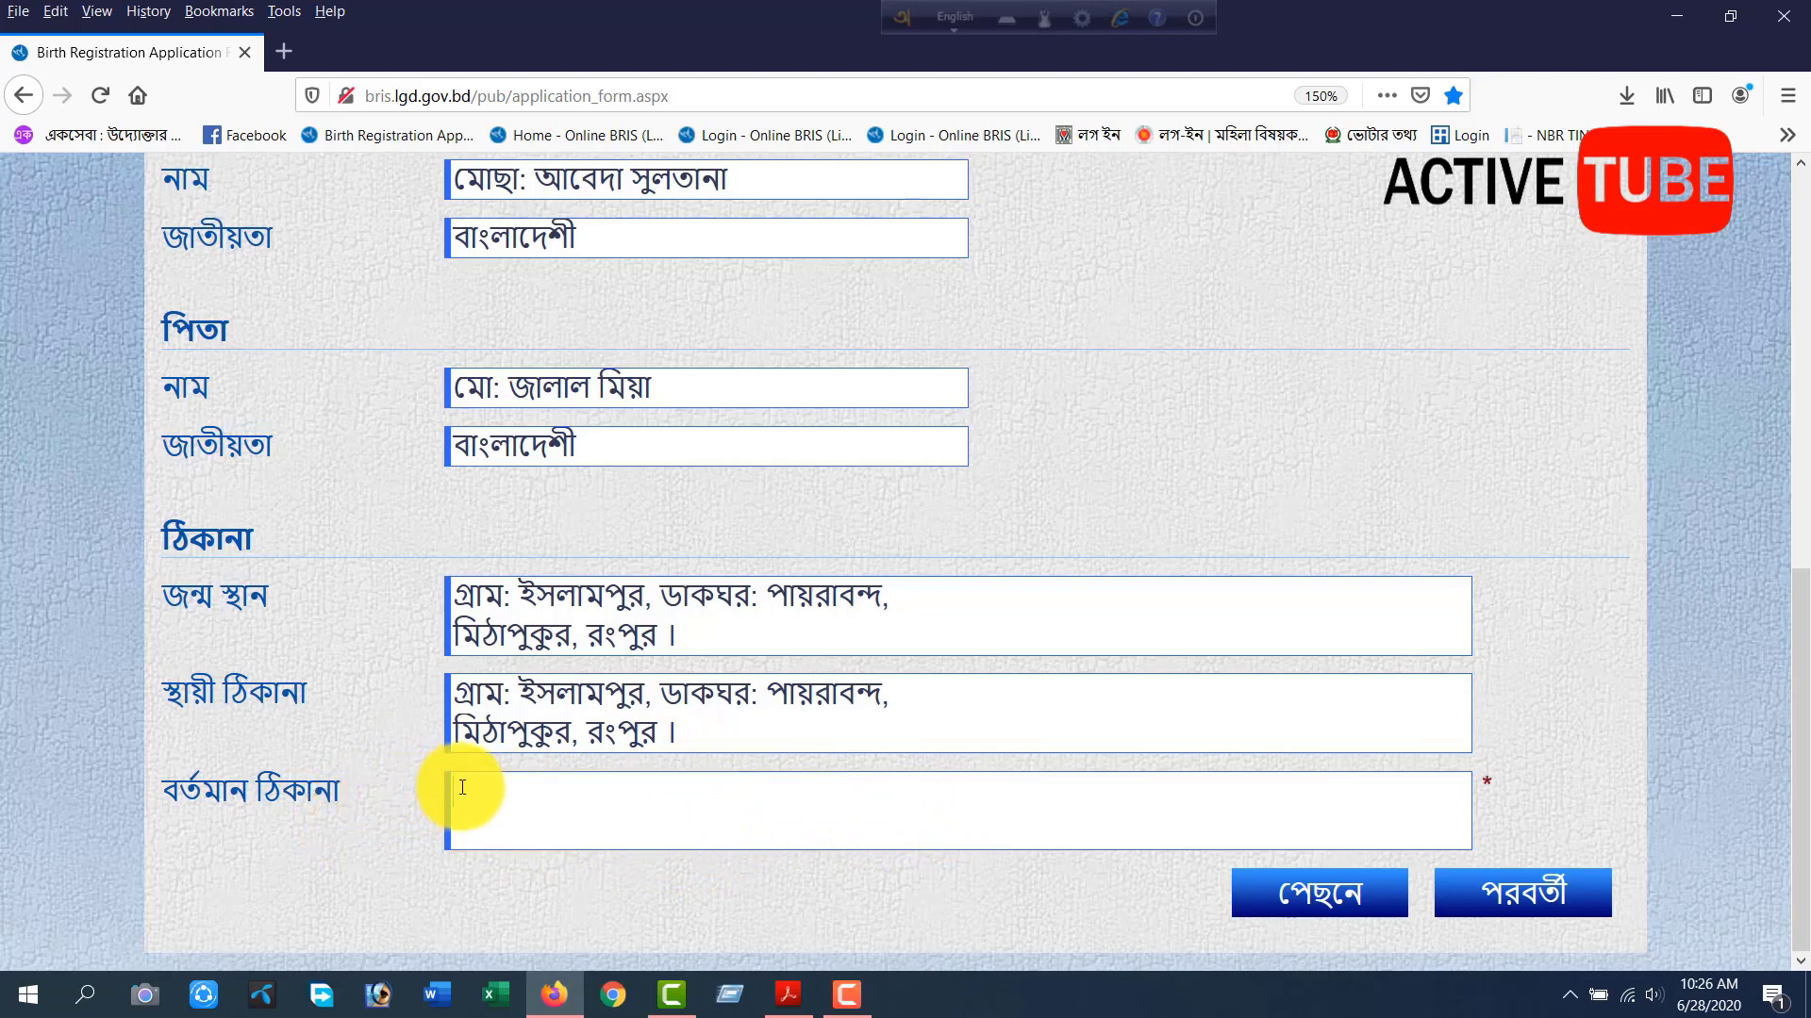
Switch the typing language to Bengali and enter the new present address (বর্তমান ঠিকানা) in Bengali.
{"action": "key", "text": "F12"}
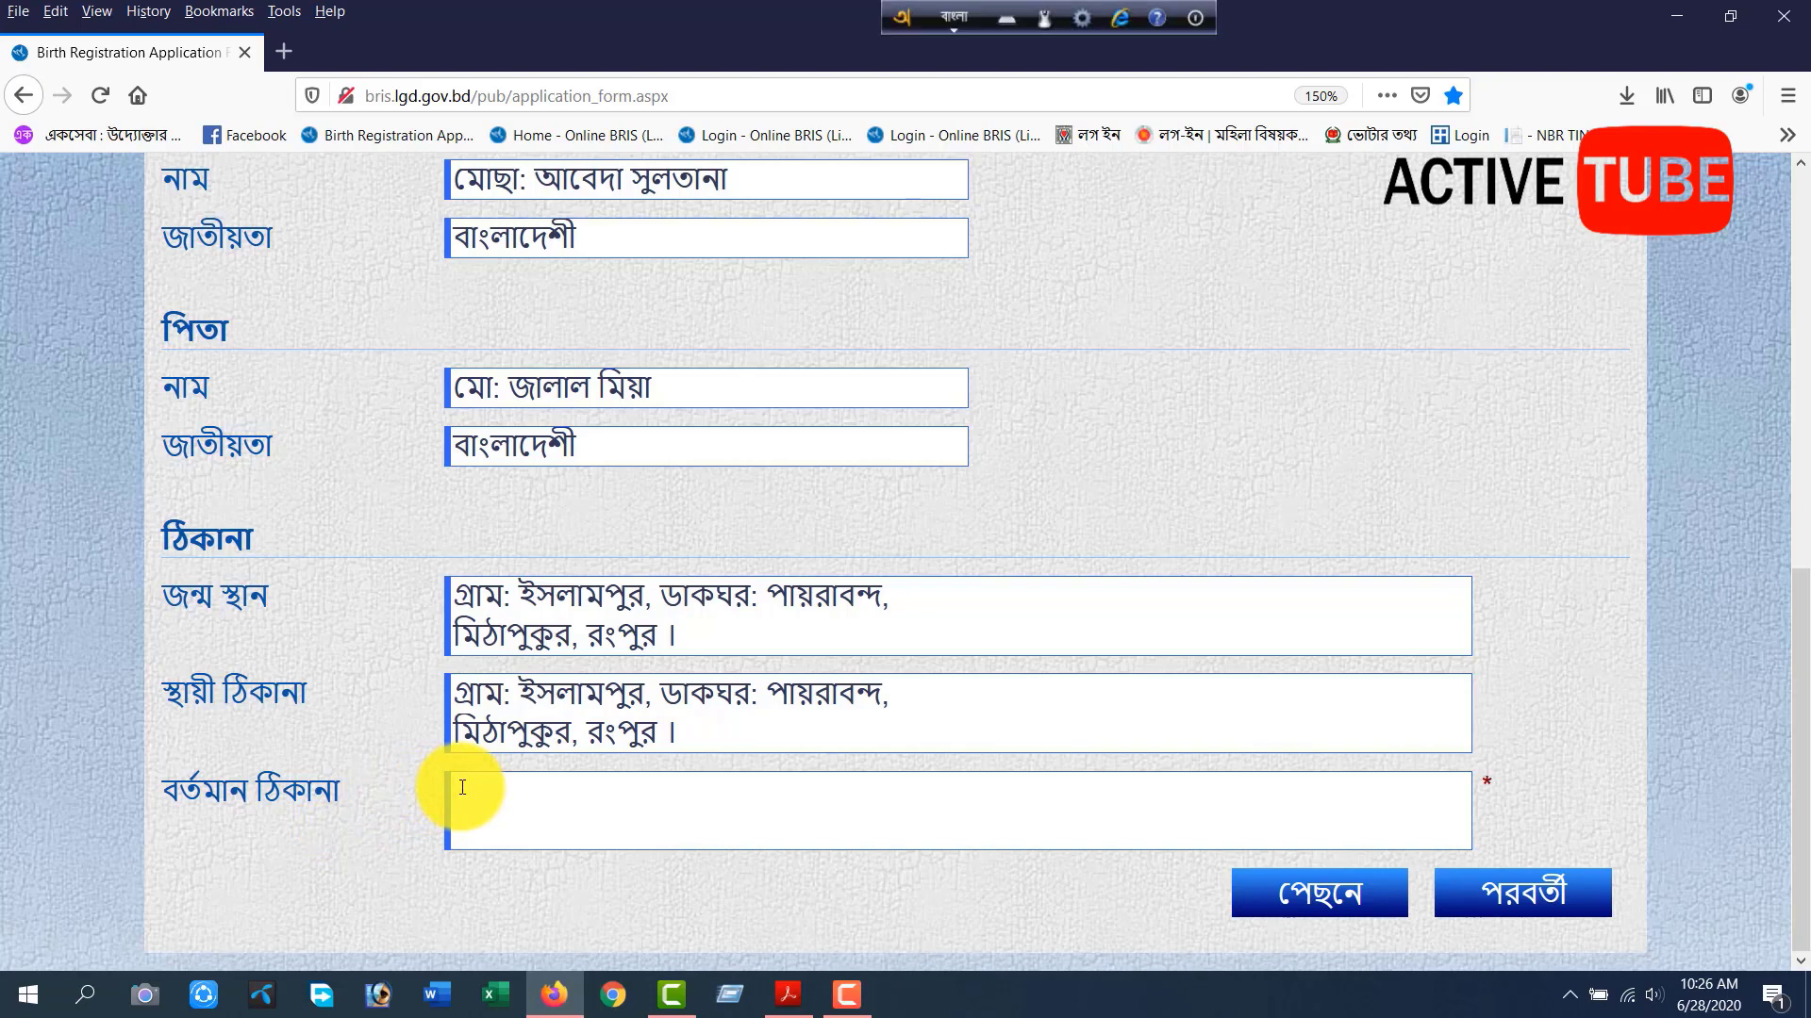
{"action": "type", "text": "গ্রাম"}
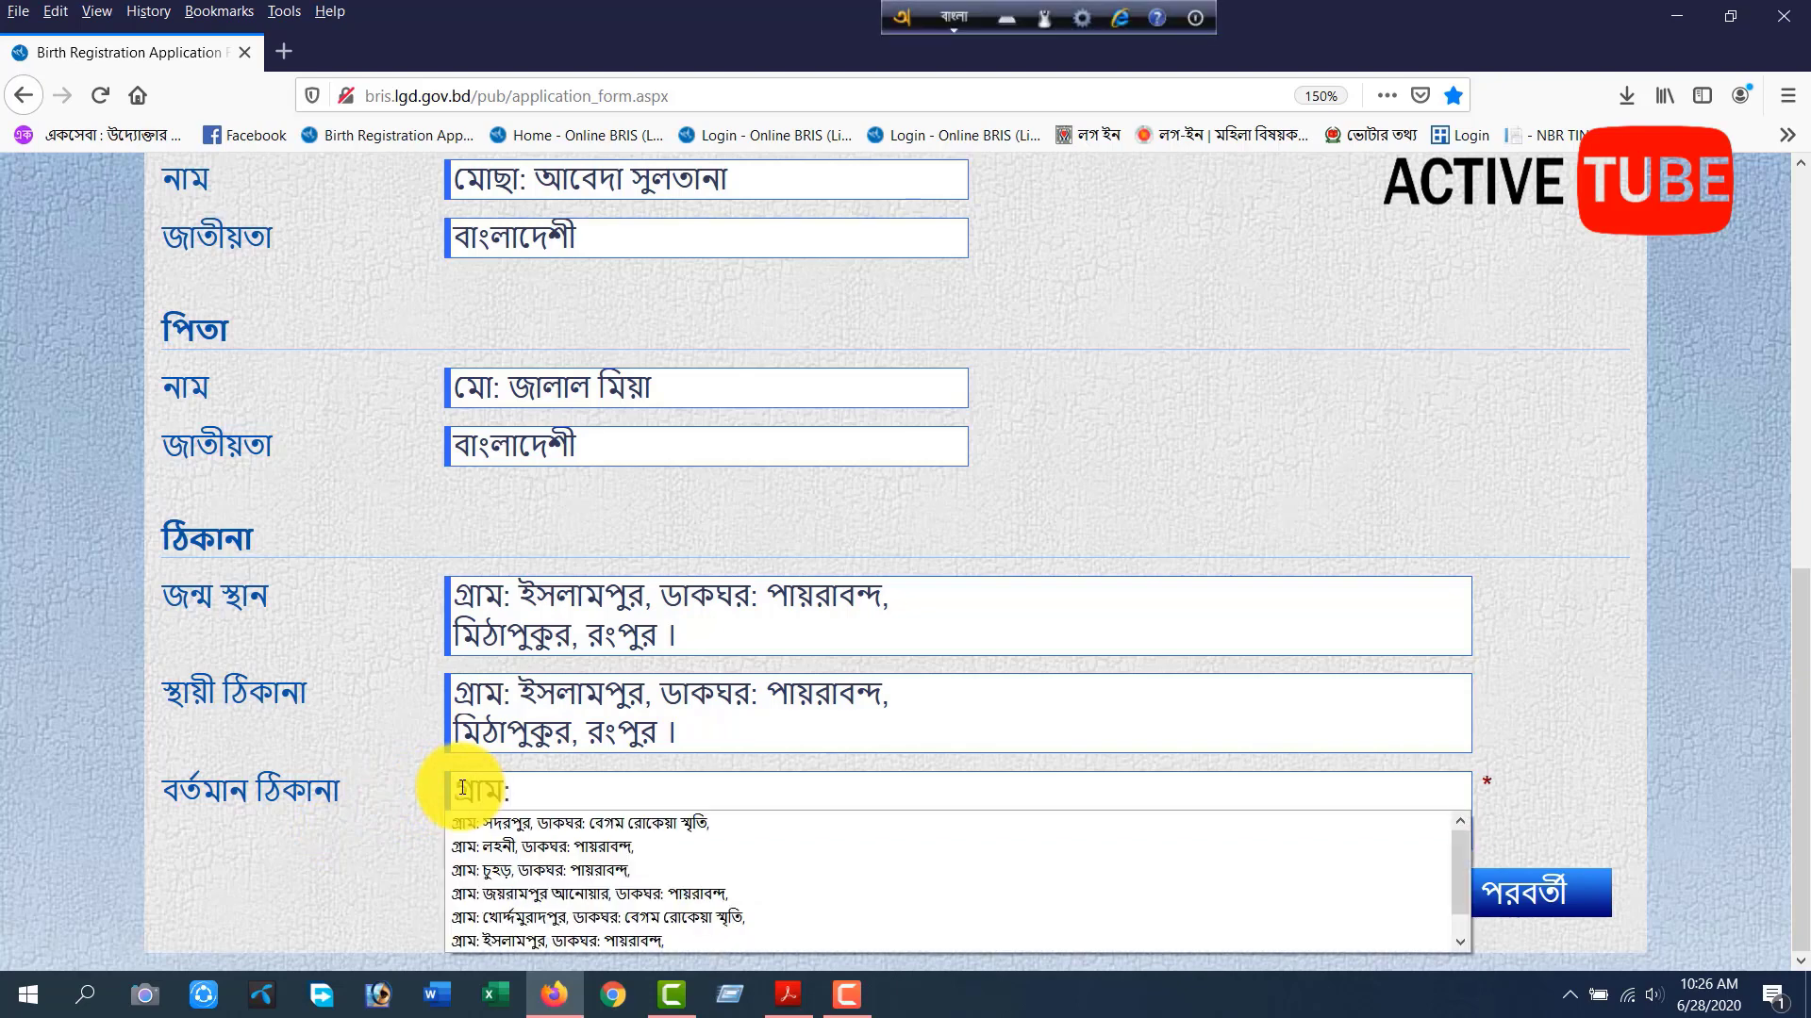
{"action": "type", "text": ": জগ"}
{"action": "key", "text": "BackSpace"}
{"action": "key", "text": "BackSpace"}
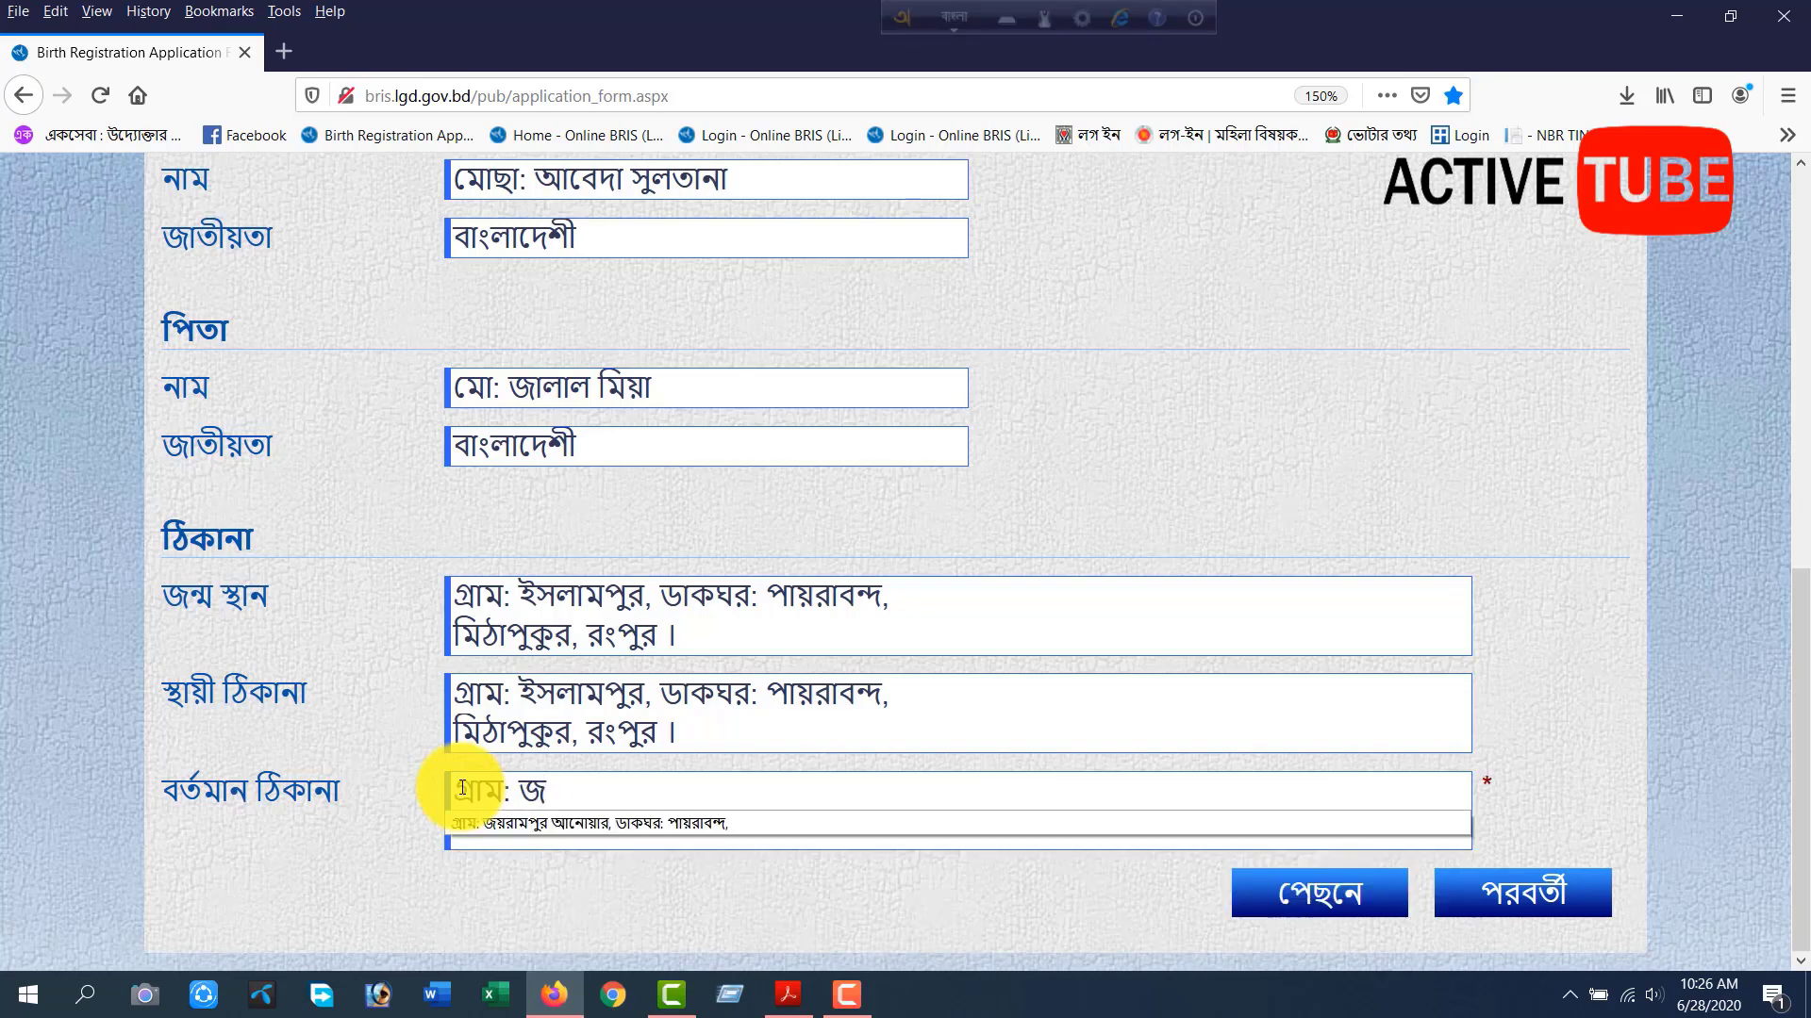
{"action": "type", "text": "রং"}
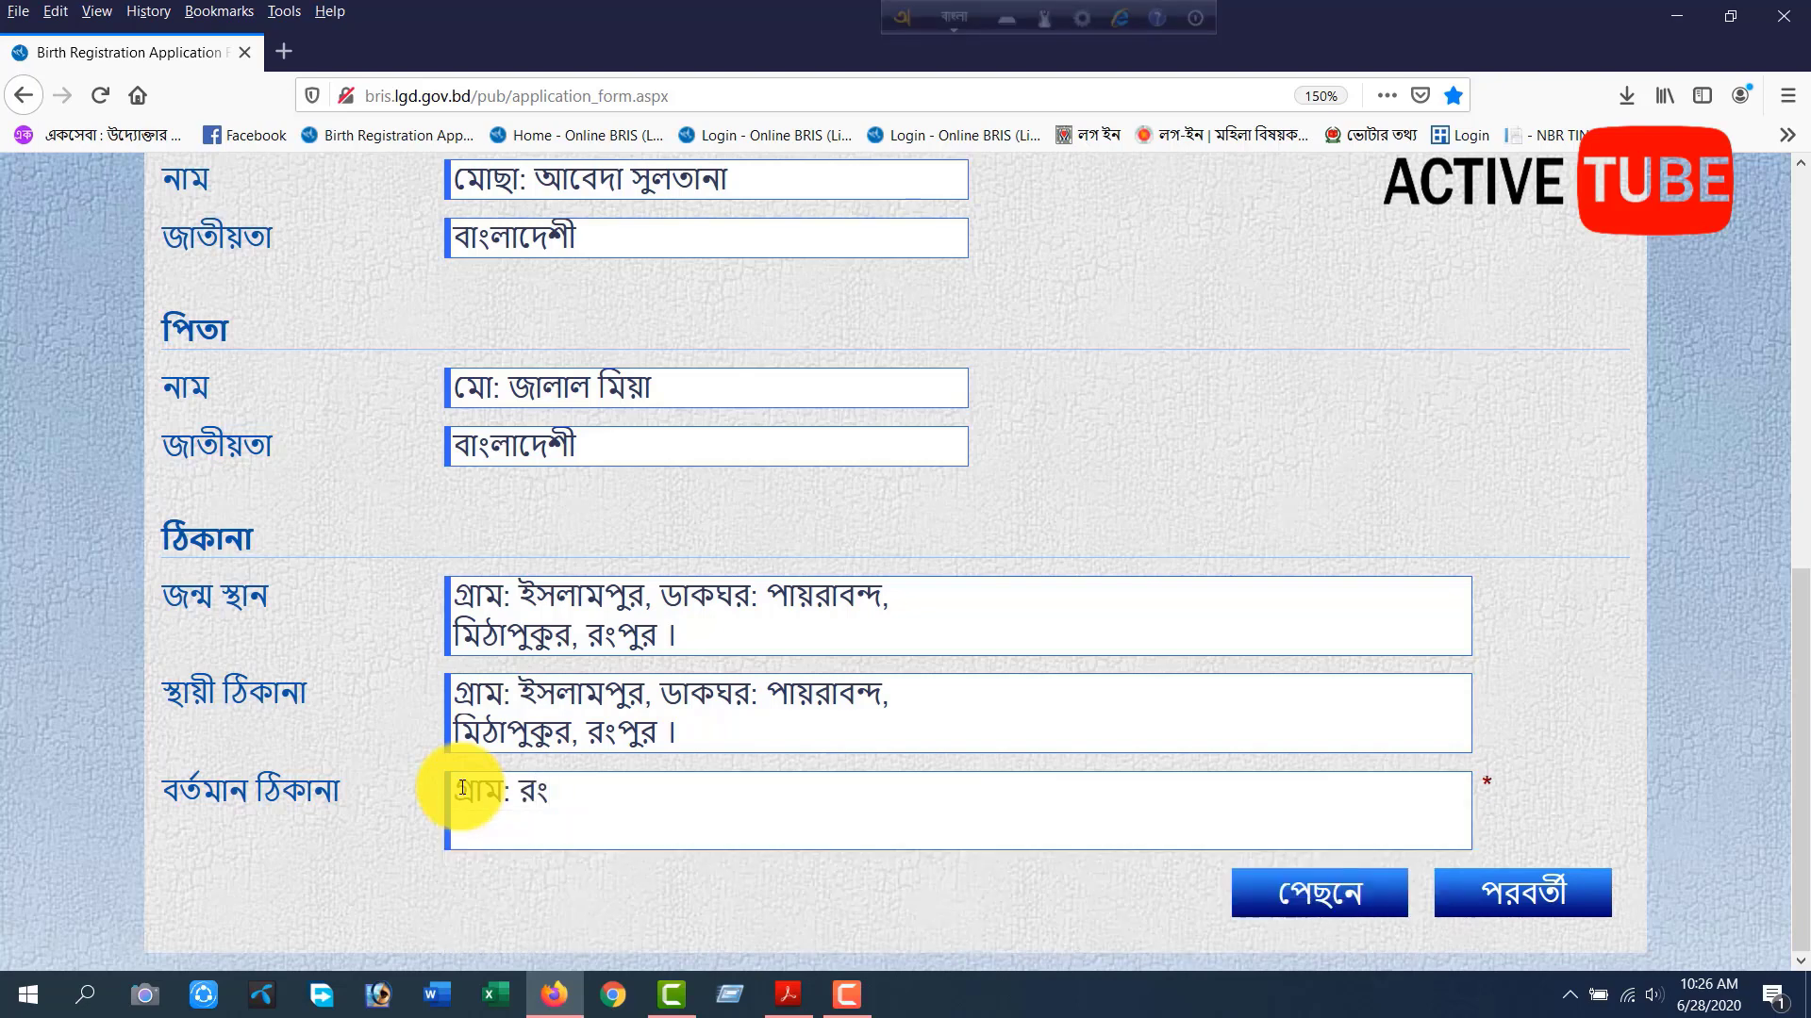
{"action": "type", "text": "পুর"}
{"action": "key", "text": "BackSpace"}
{"action": "key", "text": "BackSpace"}
{"action": "key", "text": "BackSpace"}
{"action": "key", "text": "BackSpace"}
{"action": "key", "text": "BackSpace"}
{"action": "key", "text": "BackSpace"}
{"action": "key", "text": "BackSpace"}
{"action": "key", "text": "BackSpace"}
{"action": "key", "text": "BackSpace"}
{"action": "key", "text": "BackSpace"}
{"action": "key", "text": "BackSpace"}
{"action": "key", "text": "BackSpace"}
{"action": "type", "text": "রংপুর সদর, রংপুর"}
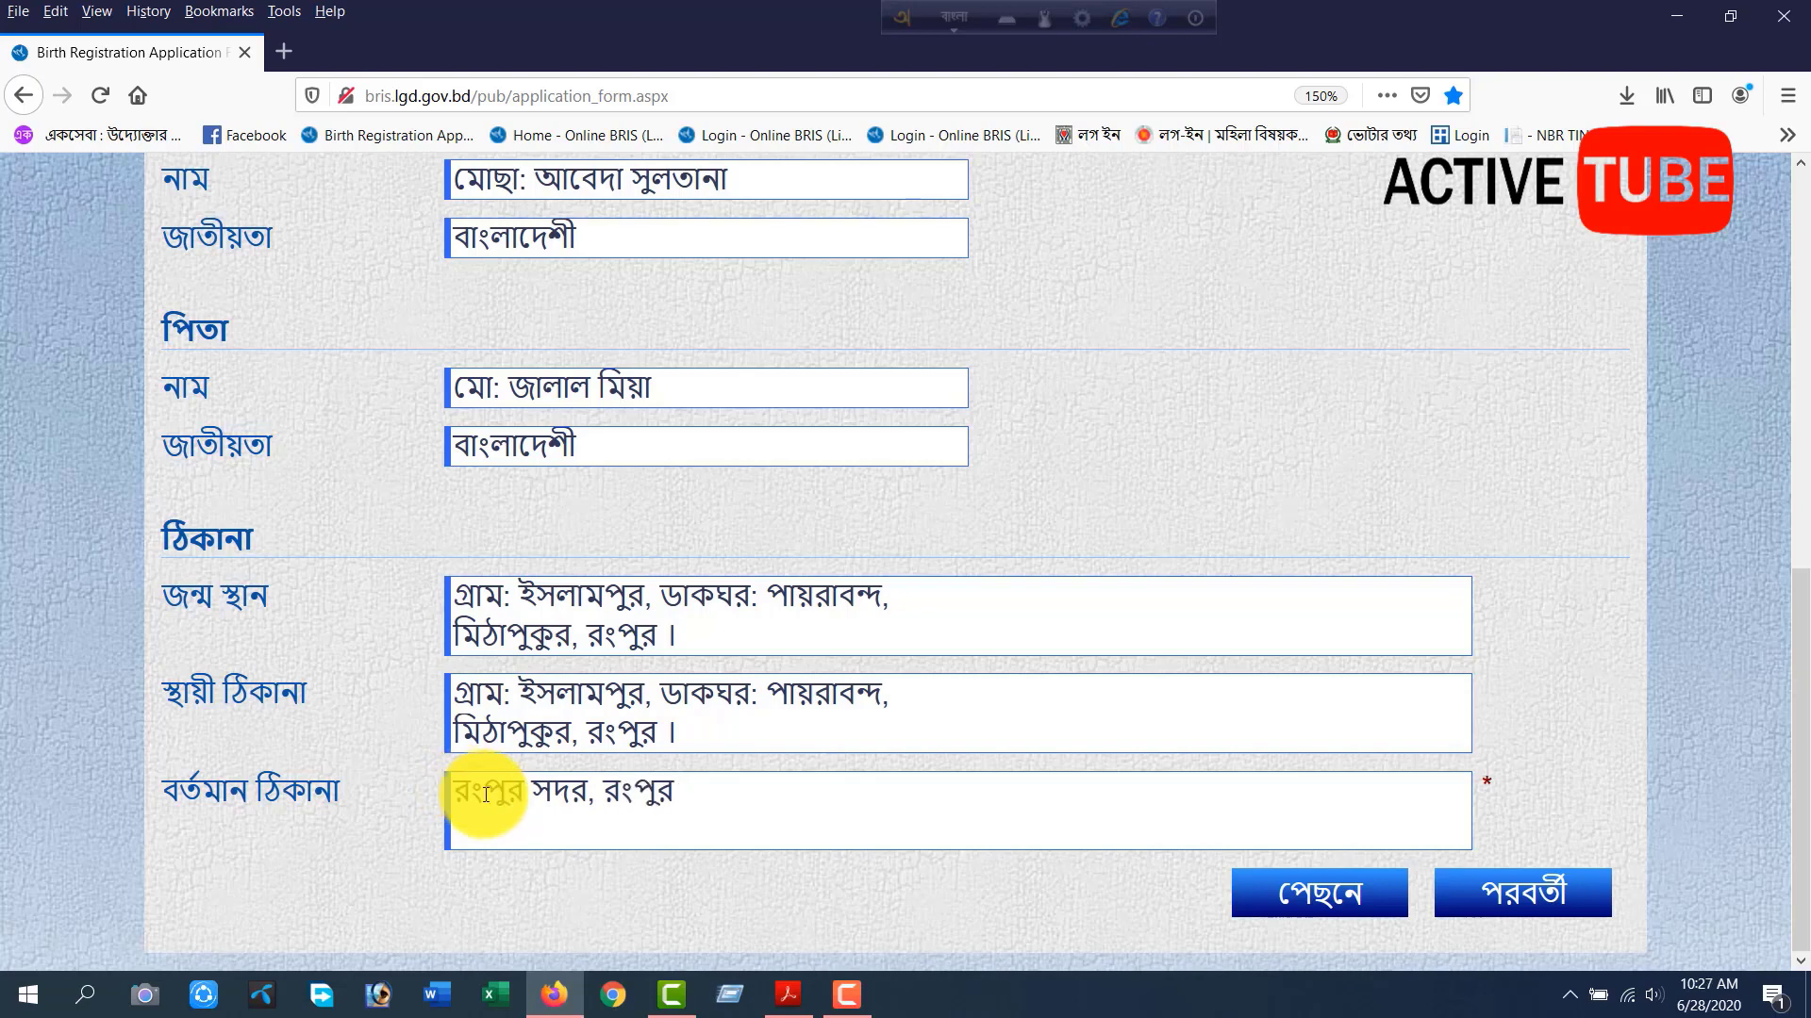
{"action": "type", "text": "।"}
{"action": "left_click", "coordinate": [1351, 899]}
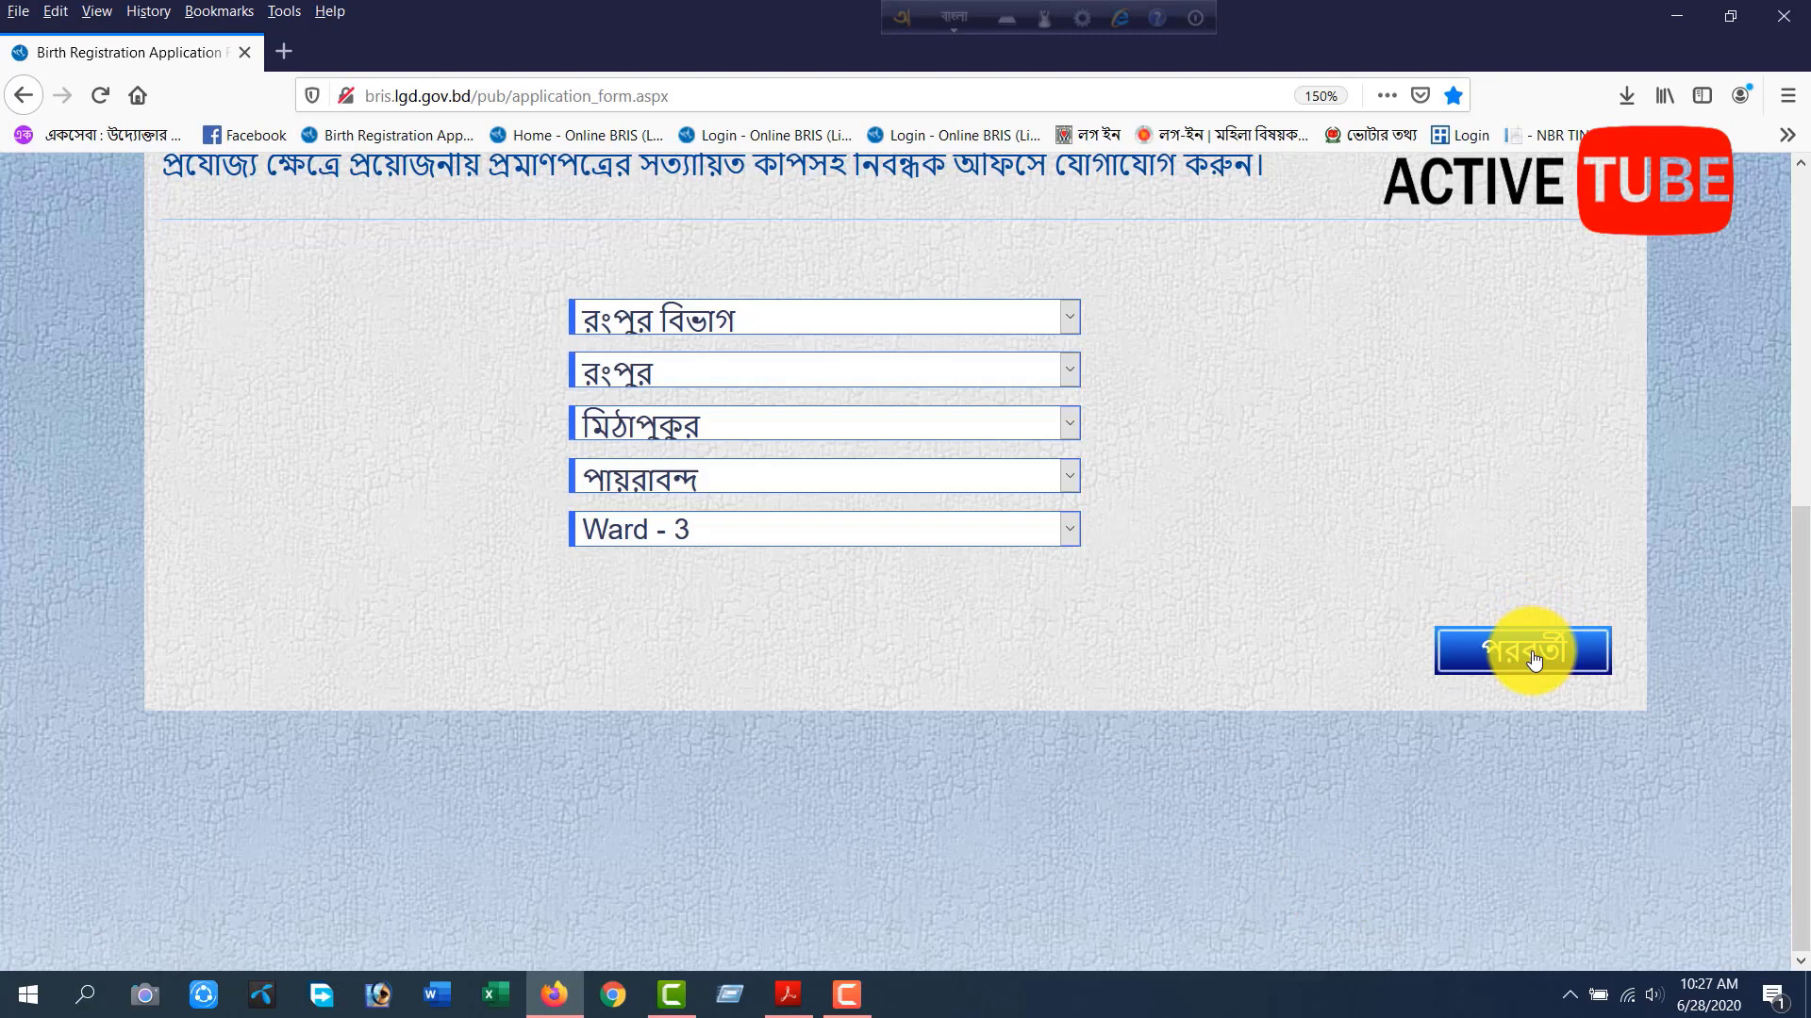
{"action": "left_click", "coordinate": [1533, 657]}
{"action": "scroll", "coordinate": [1190, 868], "scroll_direction": "down", "scroll_amount": 2}
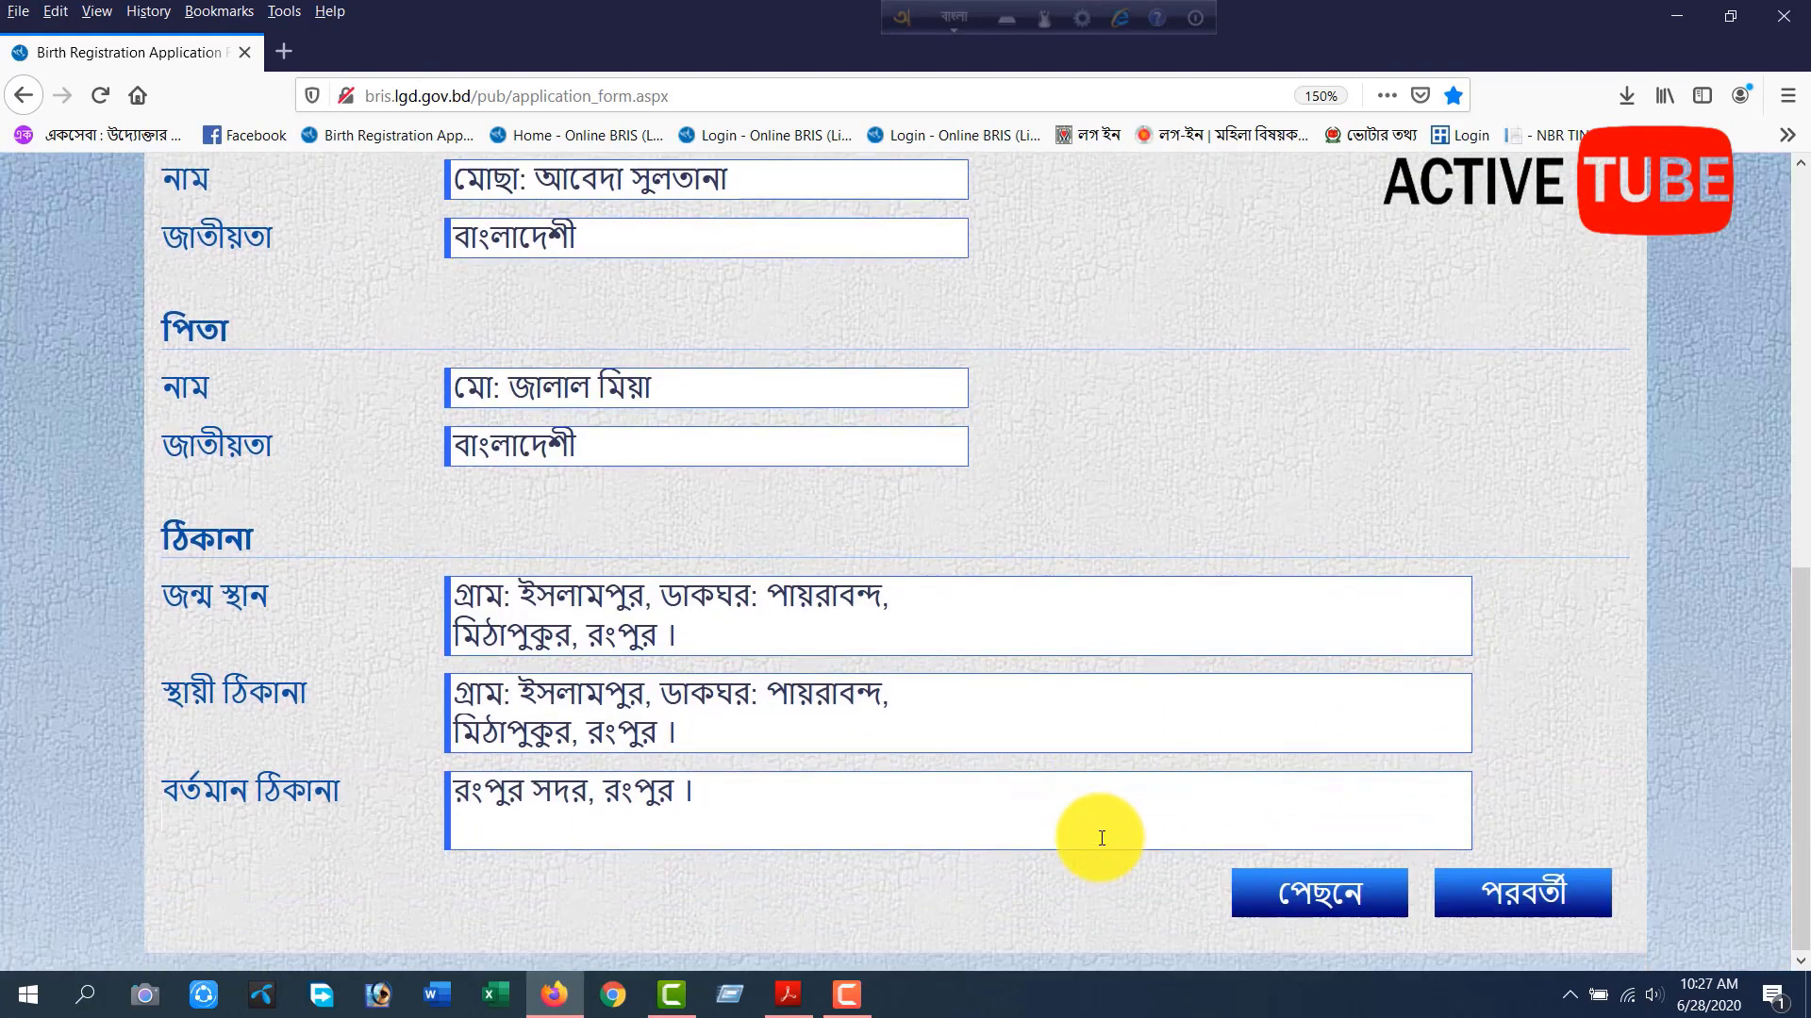
Continue to the English entry page and clear both lines of the English present address.
{"action": "left_click", "coordinate": [1519, 897]}
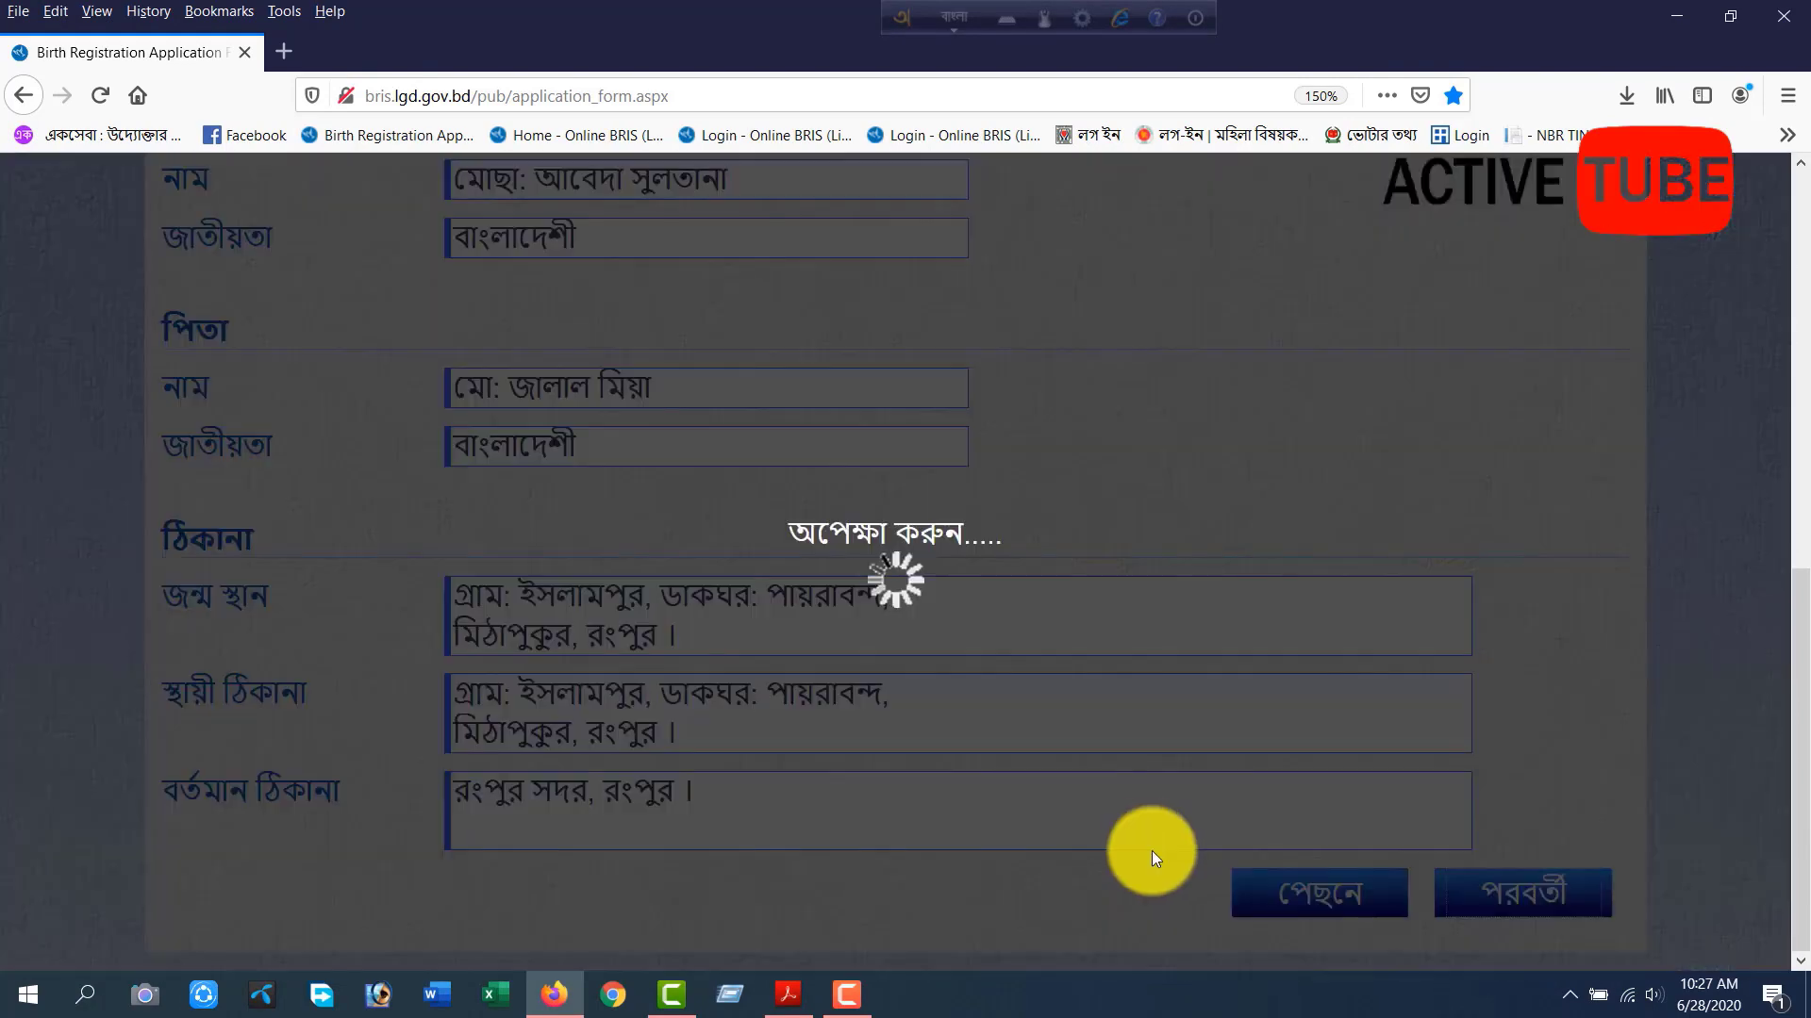
{"action": "scroll", "coordinate": [1047, 846], "scroll_direction": "down", "scroll_amount": 2}
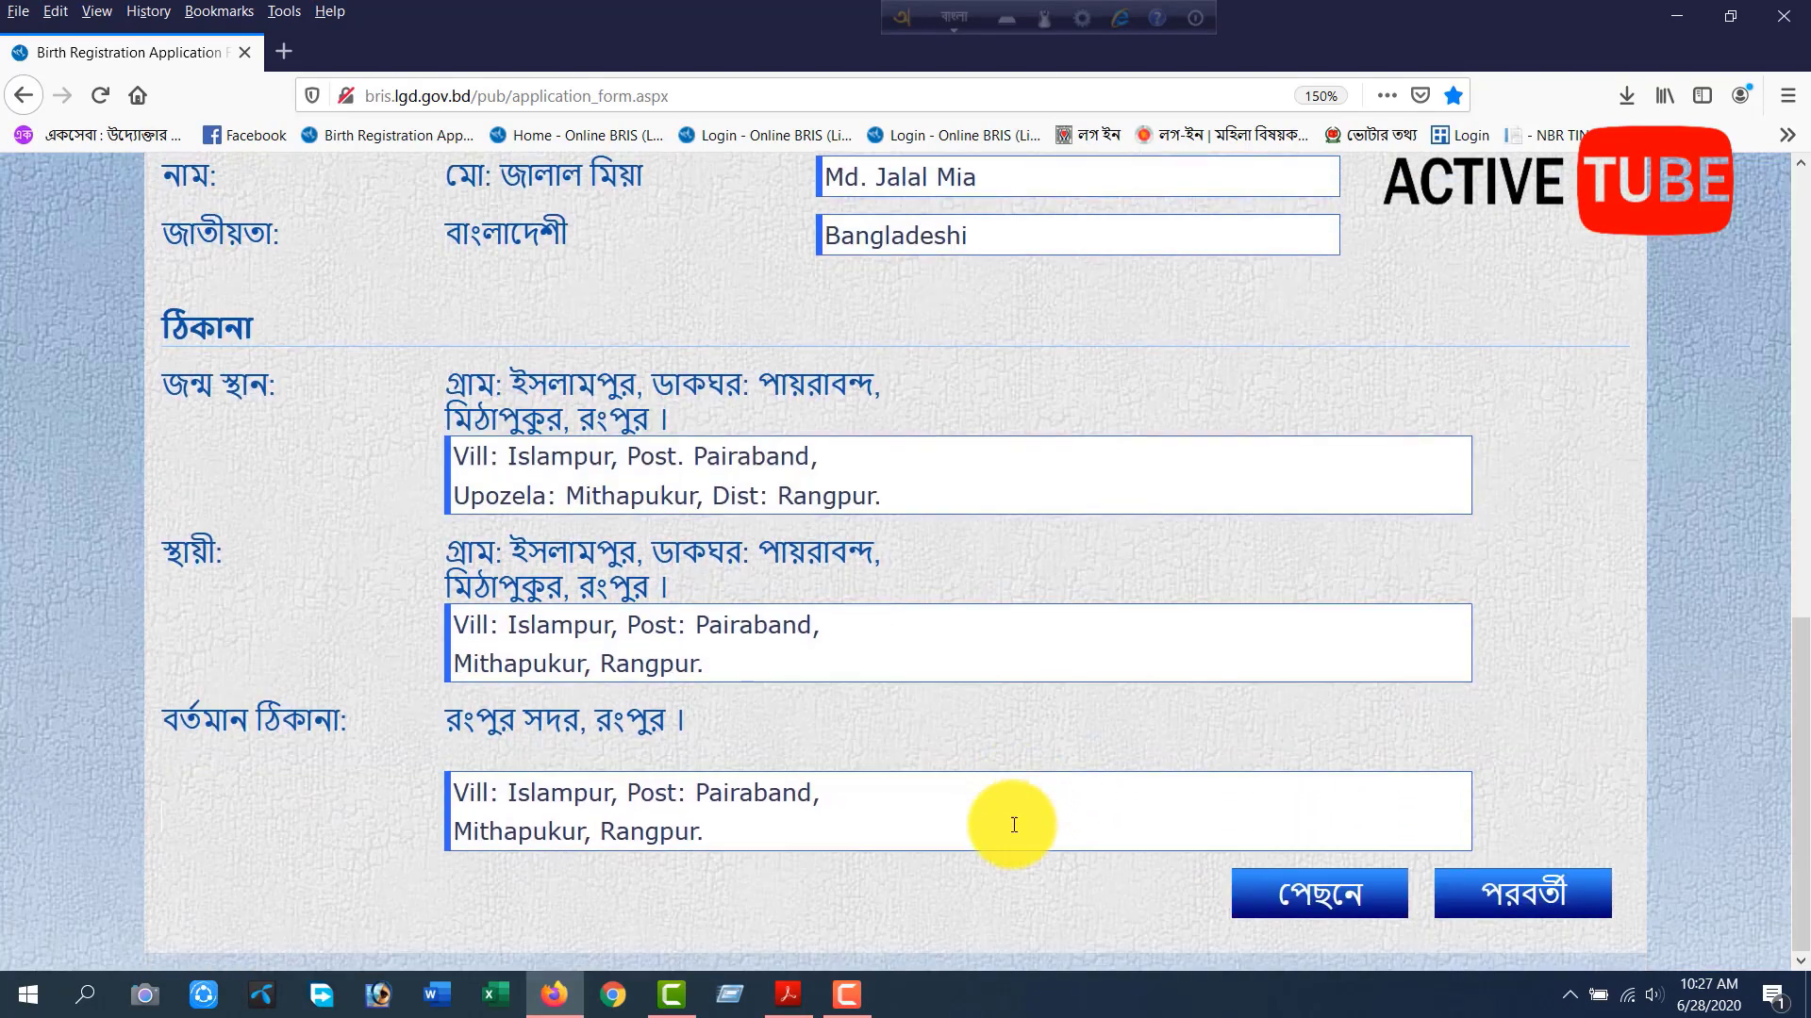
{"action": "left_click_drag", "start_coordinate": [830, 800], "coordinate": [322, 794]}
{"action": "key", "text": "BackSpace"}
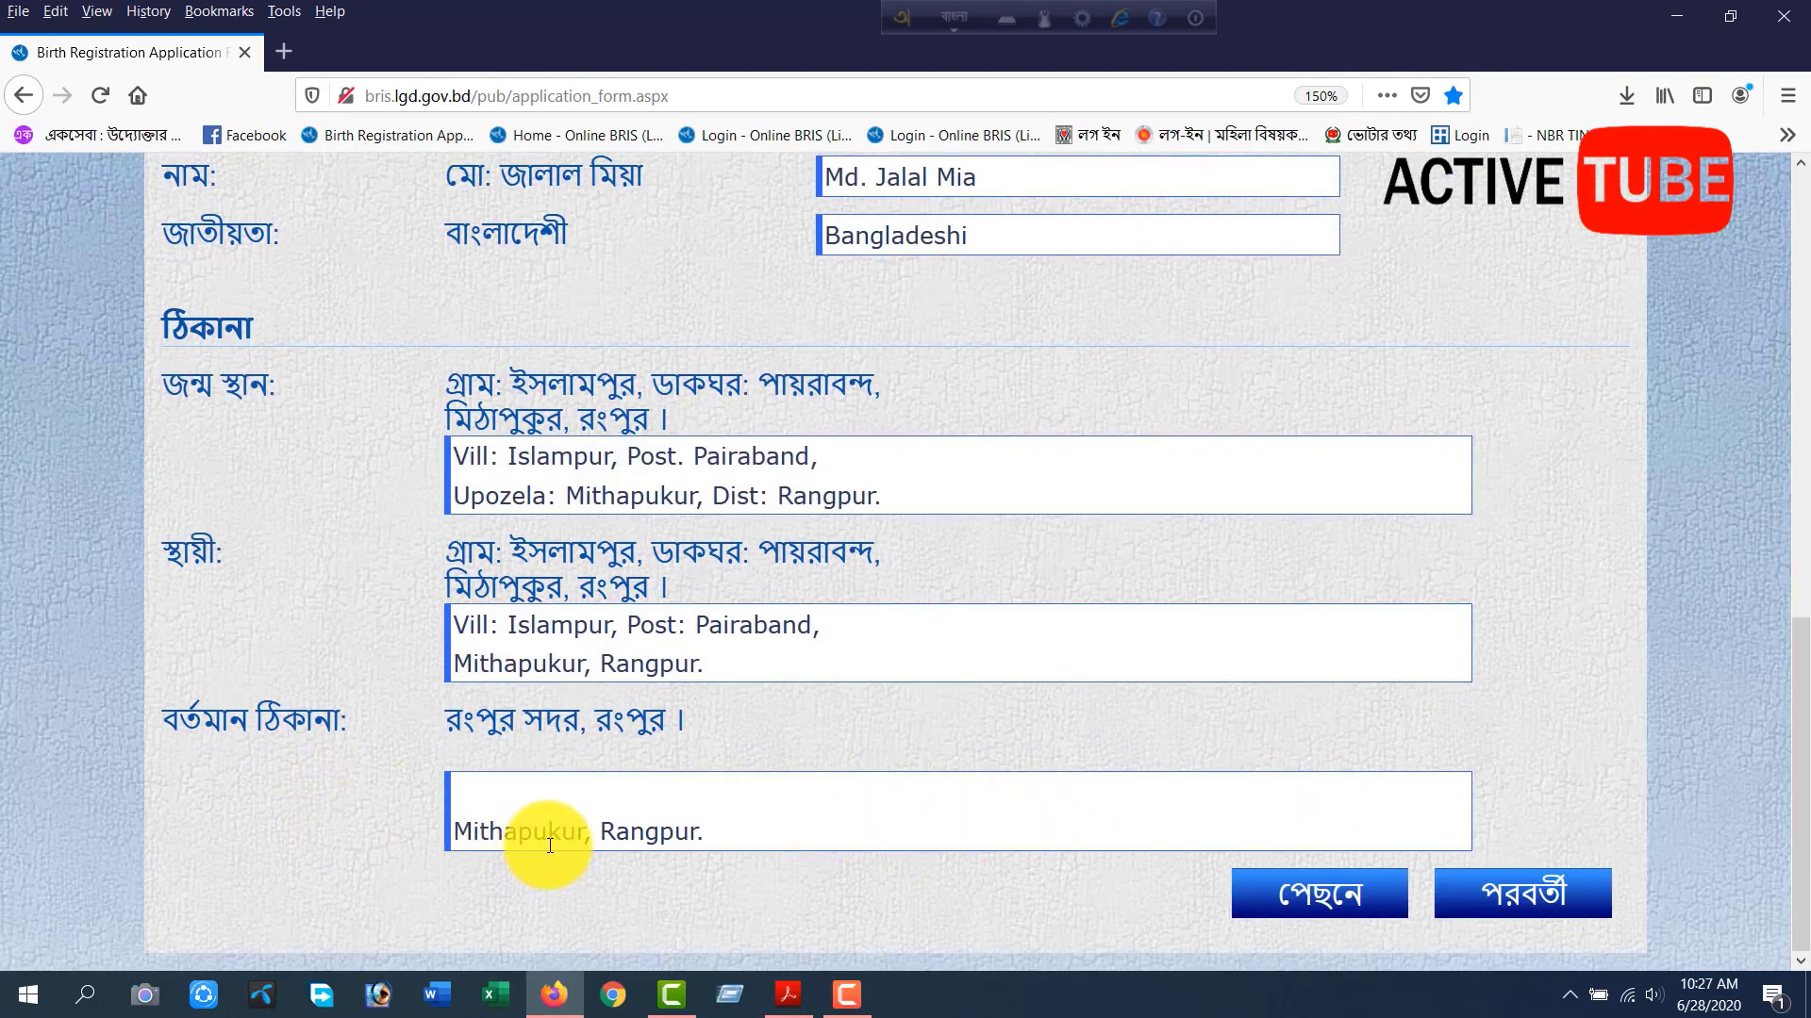
{"action": "left_click_drag", "start_coordinate": [738, 830], "coordinate": [326, 851]}
{"action": "key", "text": "BackSpace"}
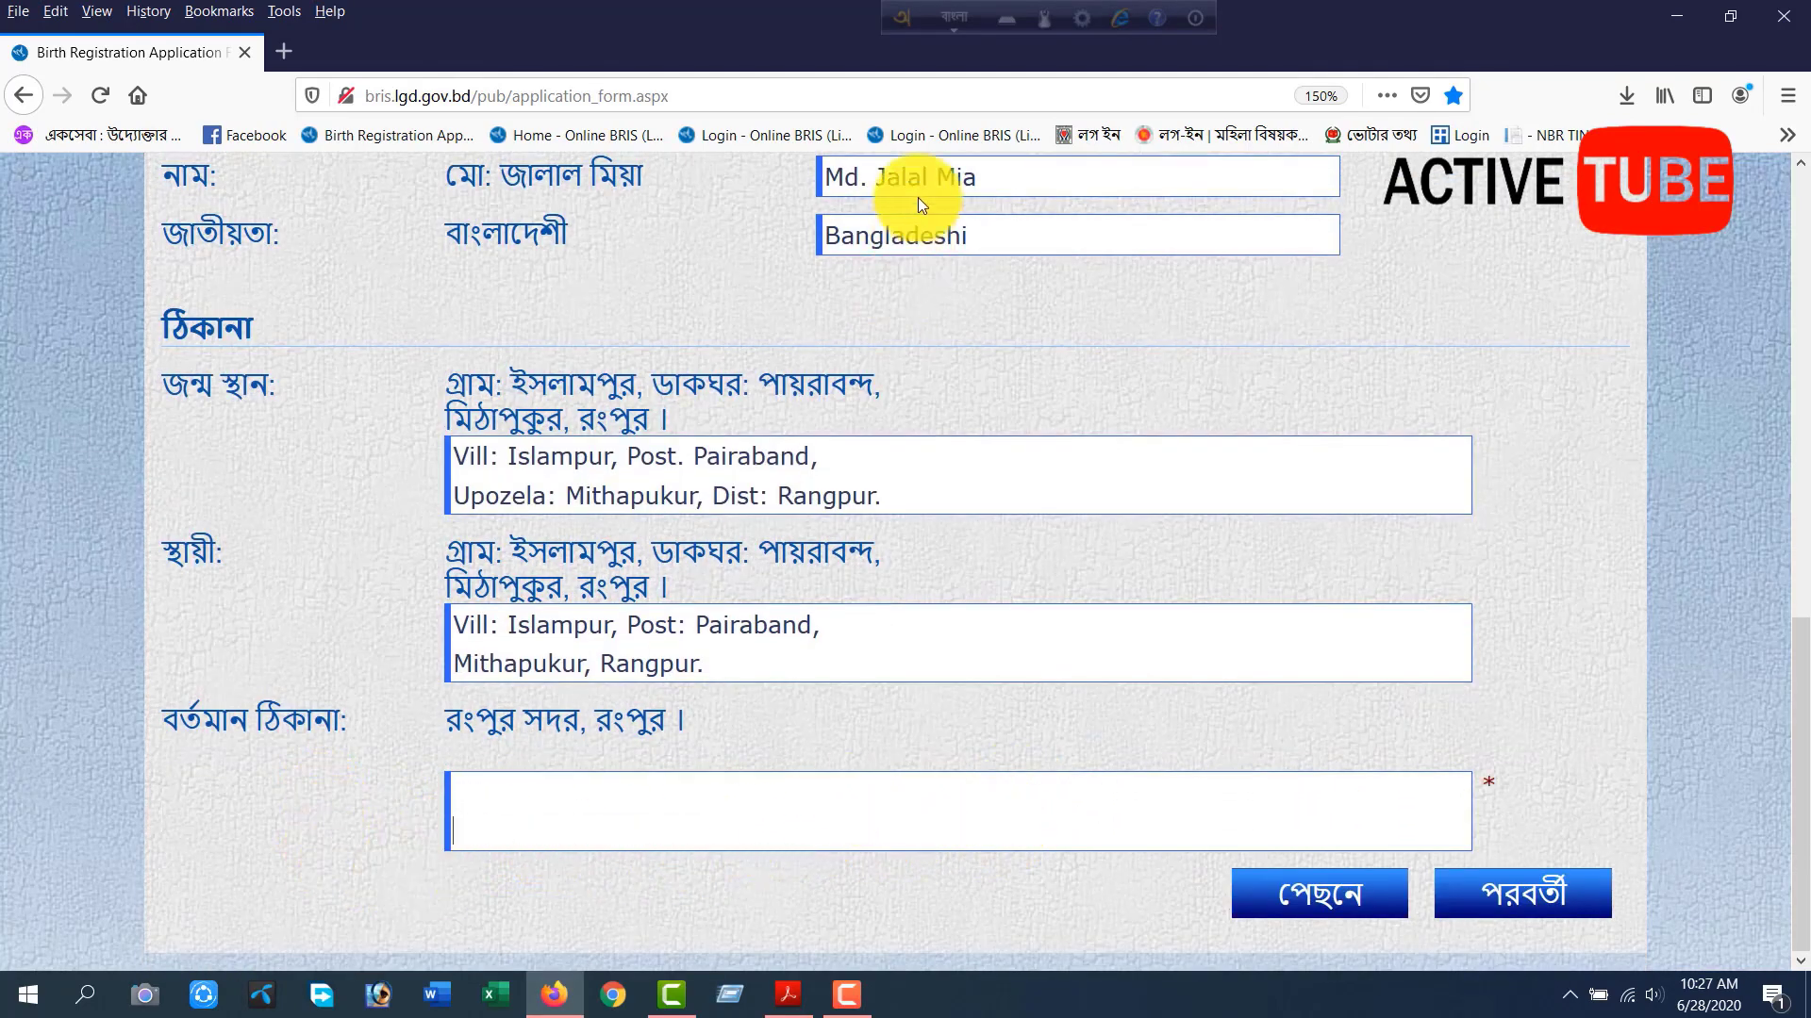
Switch the typing language to English, enter the new present address in English, and continue to the summary page.
{"action": "left_click", "coordinate": [947, 15]}
{"action": "left_click", "coordinate": [532, 790]}
{"action": "type", "text": "Rangpur"}
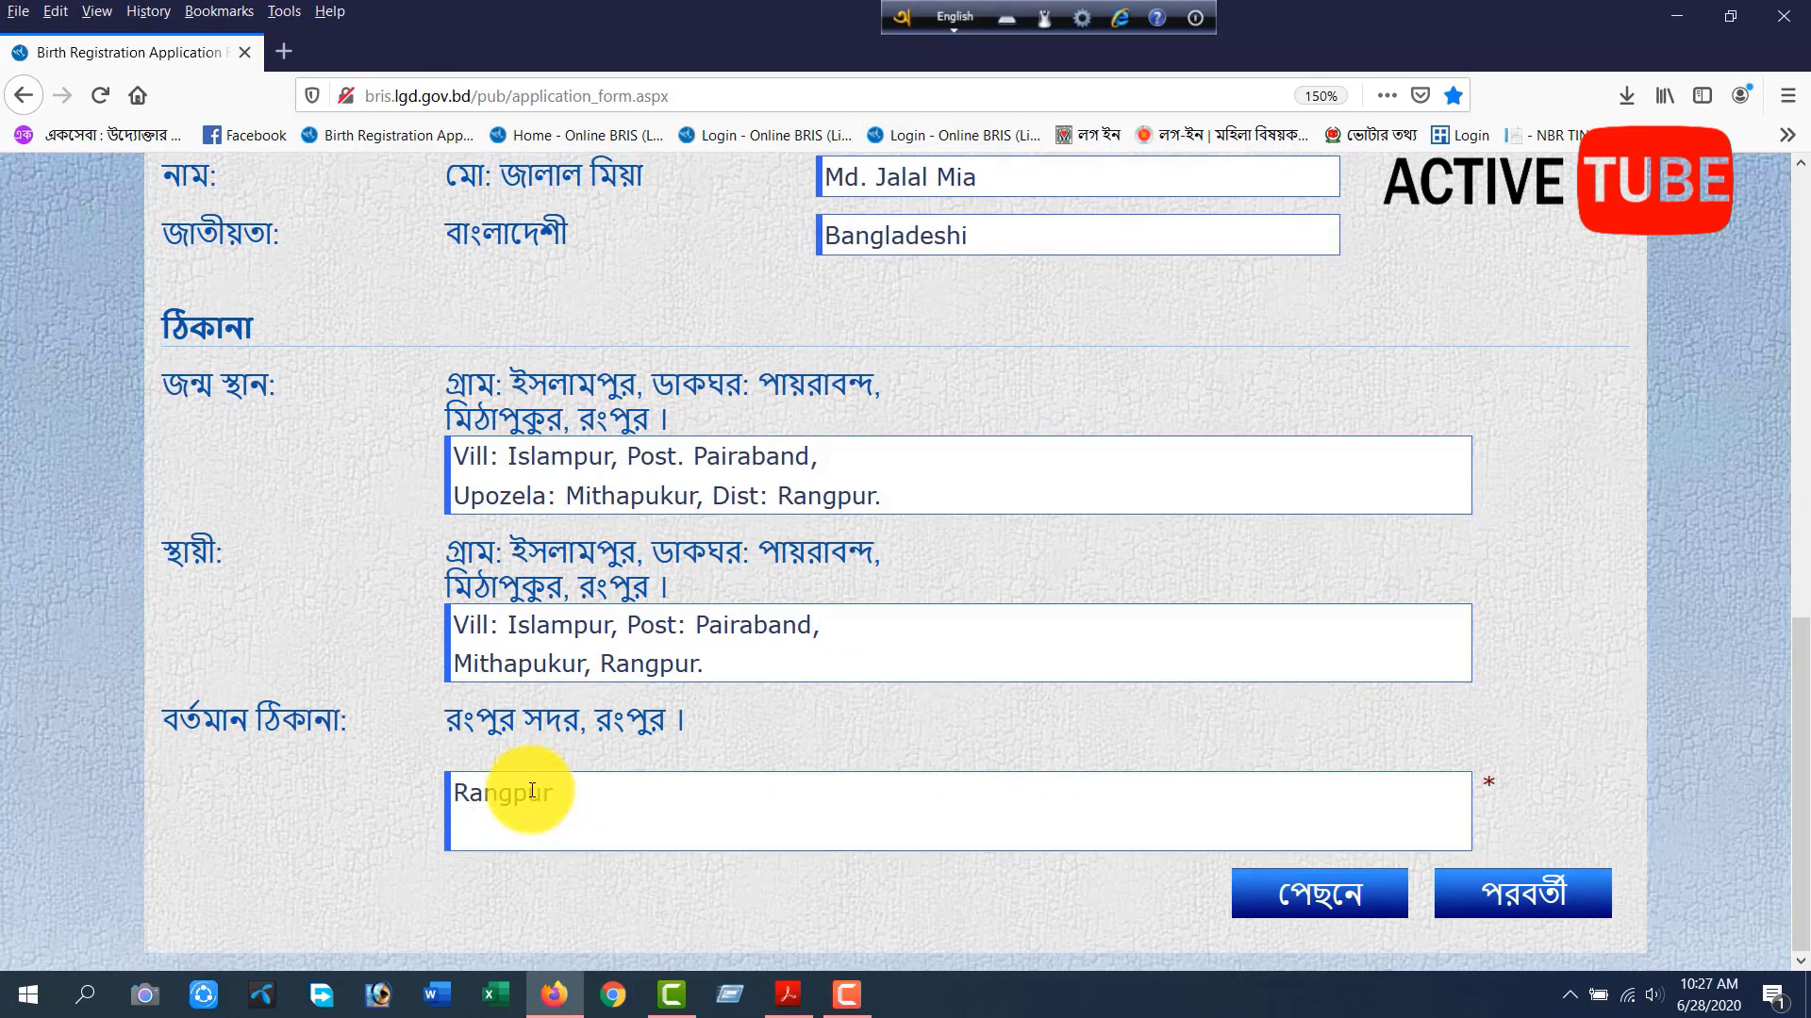
{"action": "type", "text": " Sodor, Rangpu"}
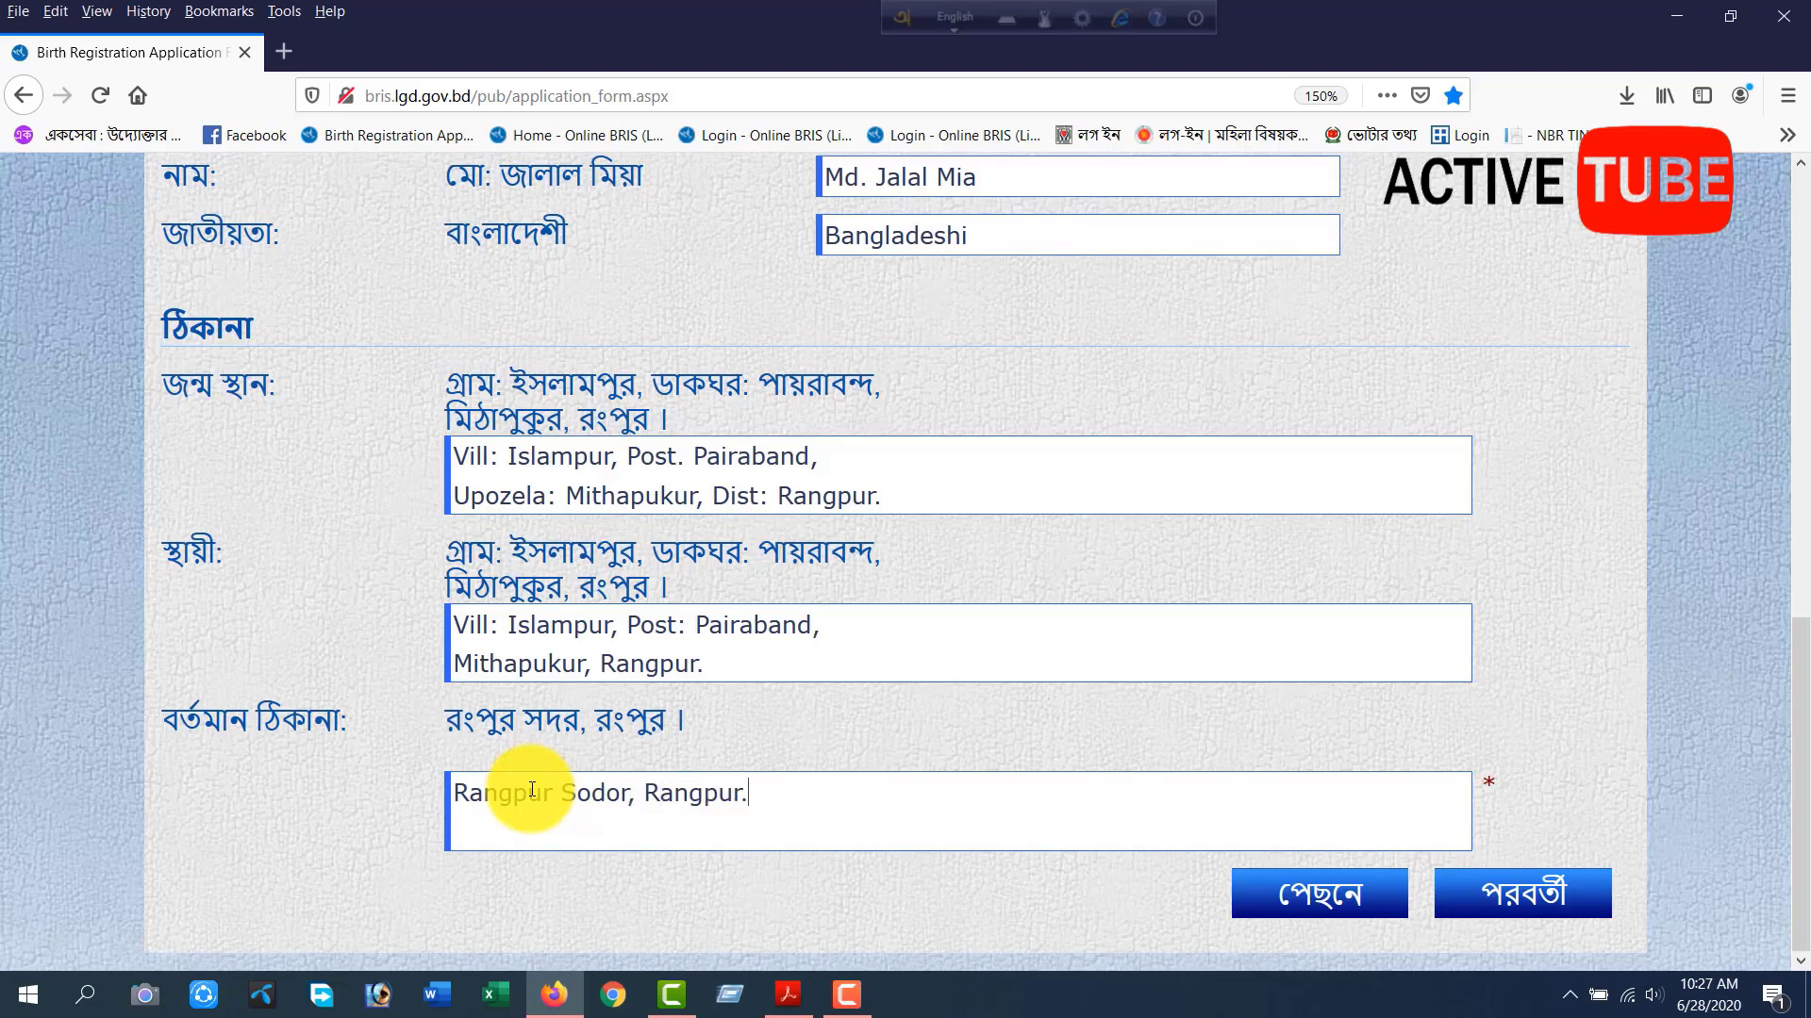
{"action": "type", "text": "r."}
{"action": "left_click", "coordinate": [1500, 896]}
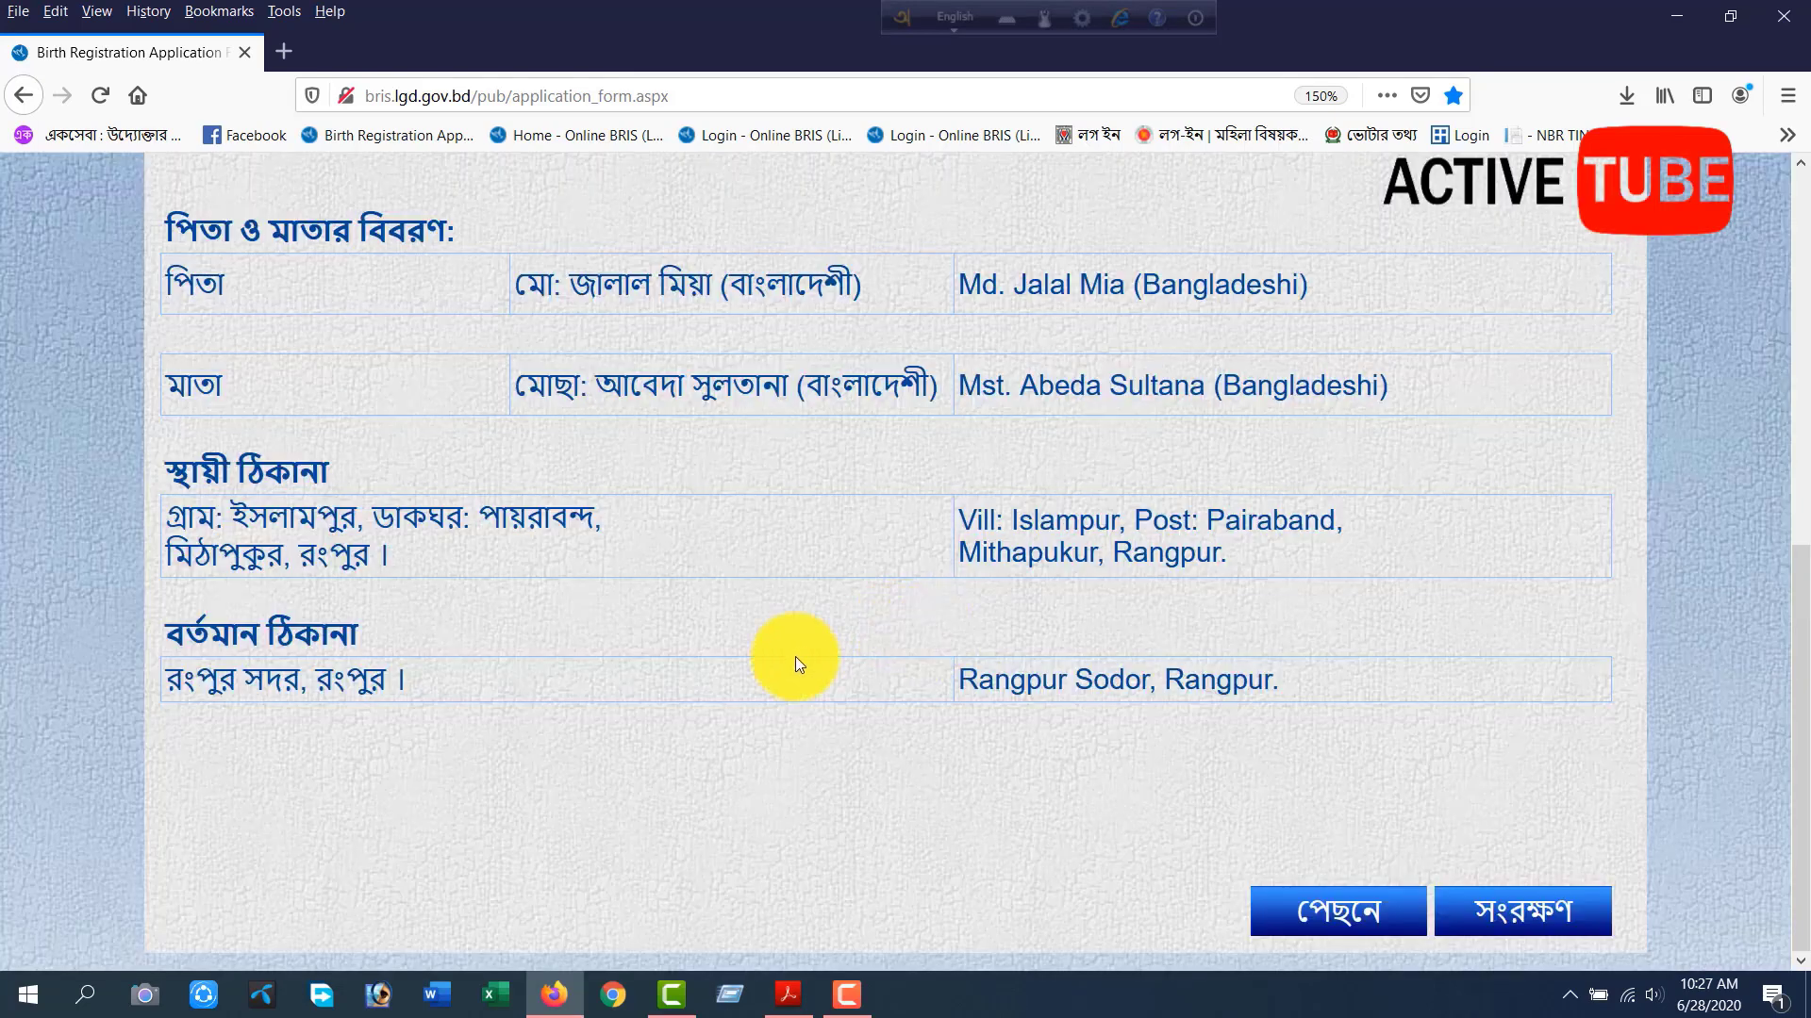
Check the Bengali and English present address on the summary page, and save the application.
{"action": "left_click_drag", "start_coordinate": [268, 626], "coordinate": [439, 687]}
{"action": "left_click", "coordinate": [443, 689]}
{"action": "left_click", "coordinate": [962, 683]}
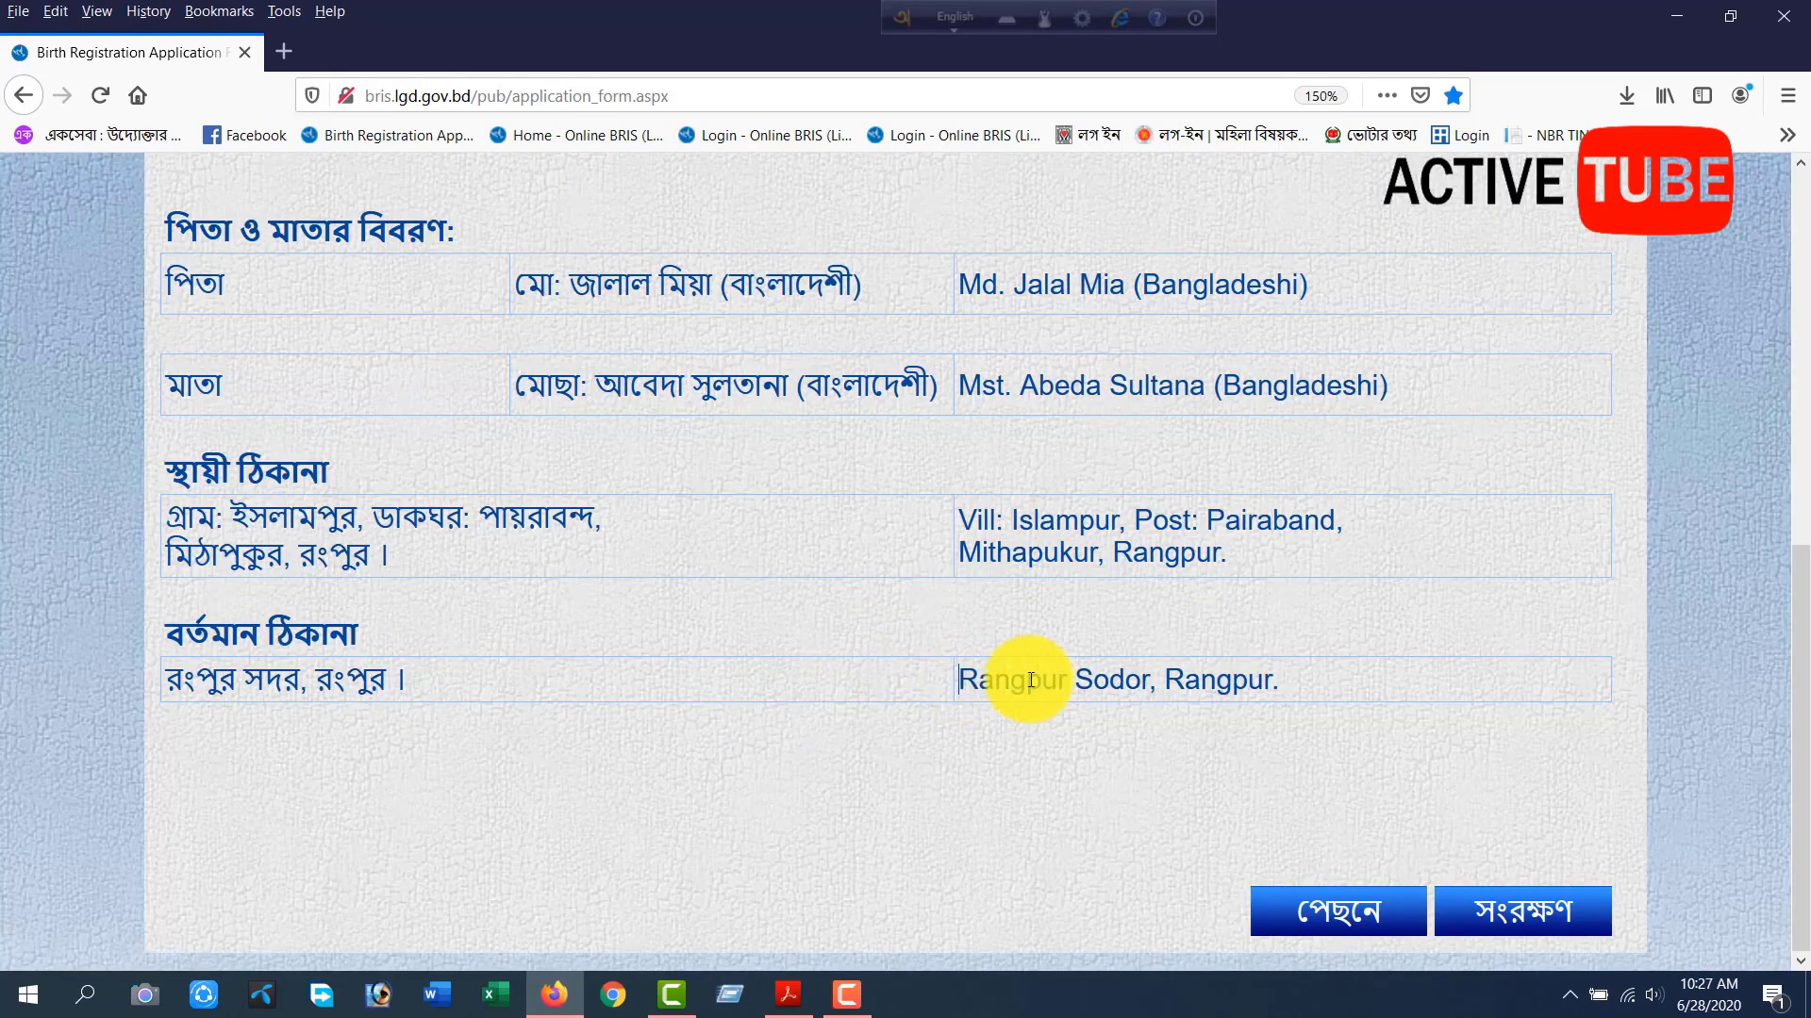
{"action": "left_click", "coordinate": [1310, 679]}
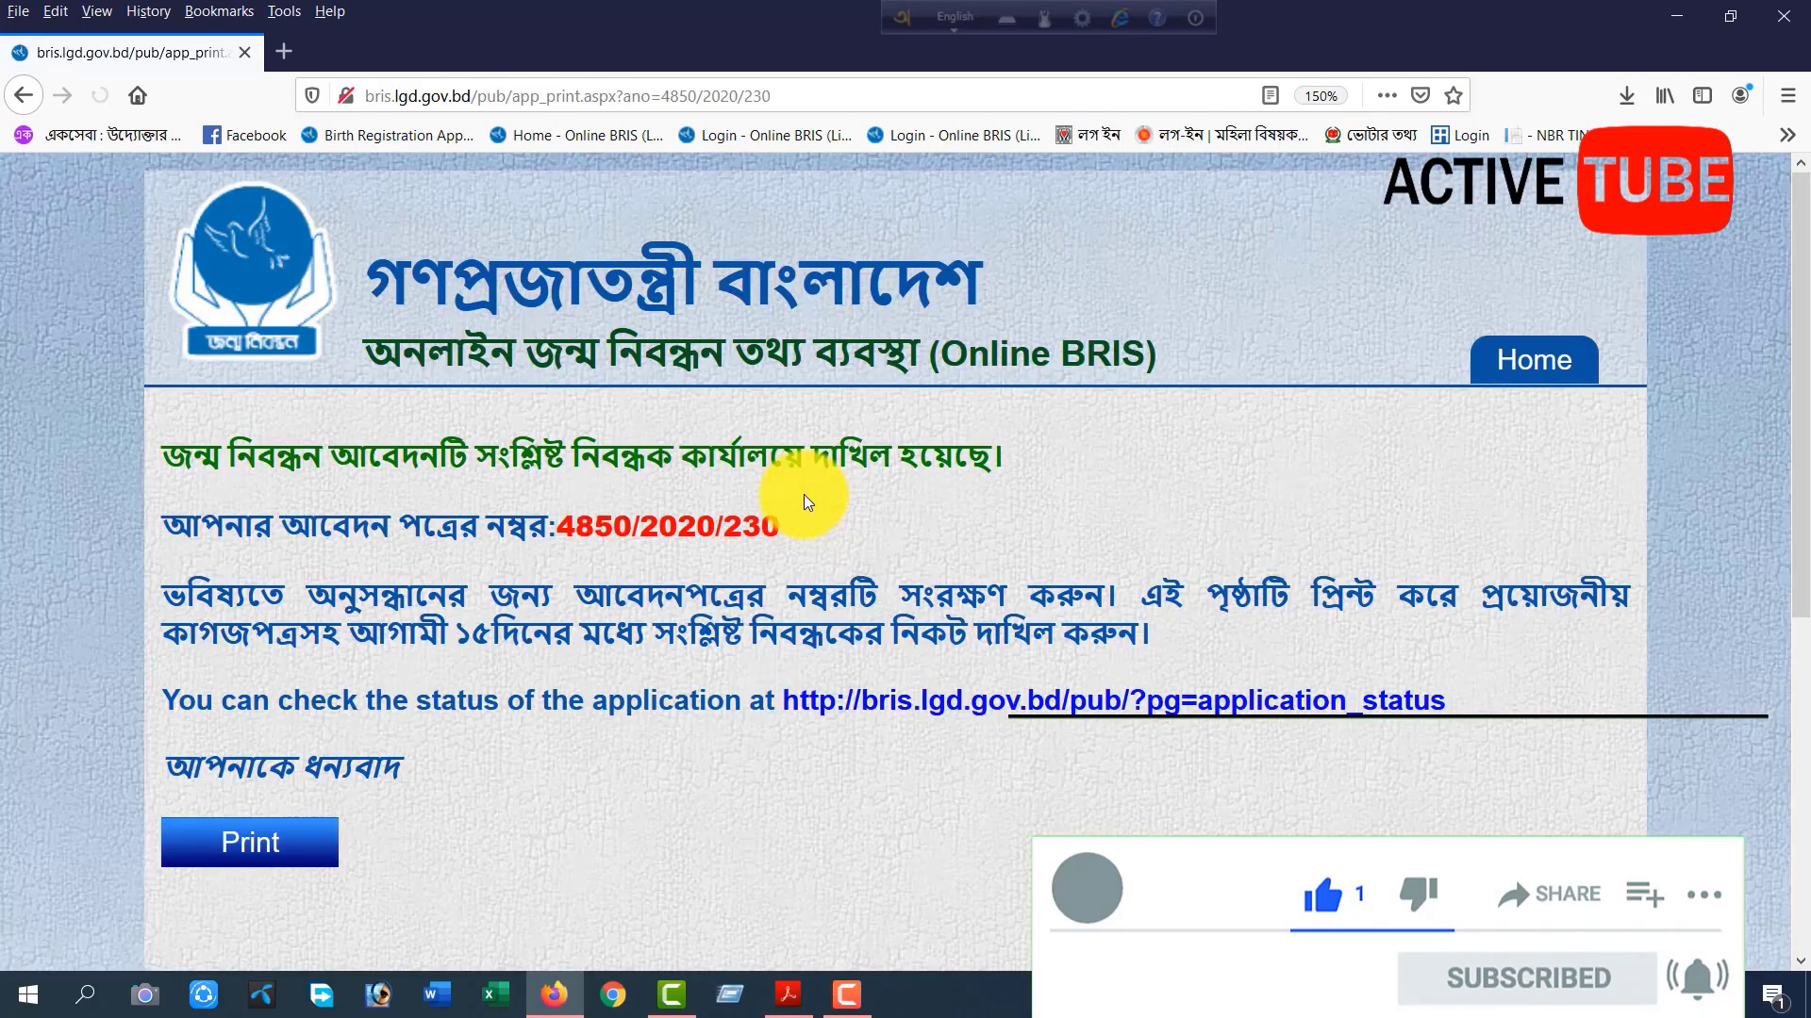
Review the submission notice, the application number and the instructions on keeping the number and submitting the printed page.
{"action": "left_click_drag", "start_coordinate": [192, 456], "coordinate": [1042, 447]}
{"action": "left_click", "coordinate": [1039, 439]}
{"action": "left_click_drag", "start_coordinate": [349, 525], "coordinate": [573, 526]}
{"action": "left_click", "coordinate": [851, 528]}
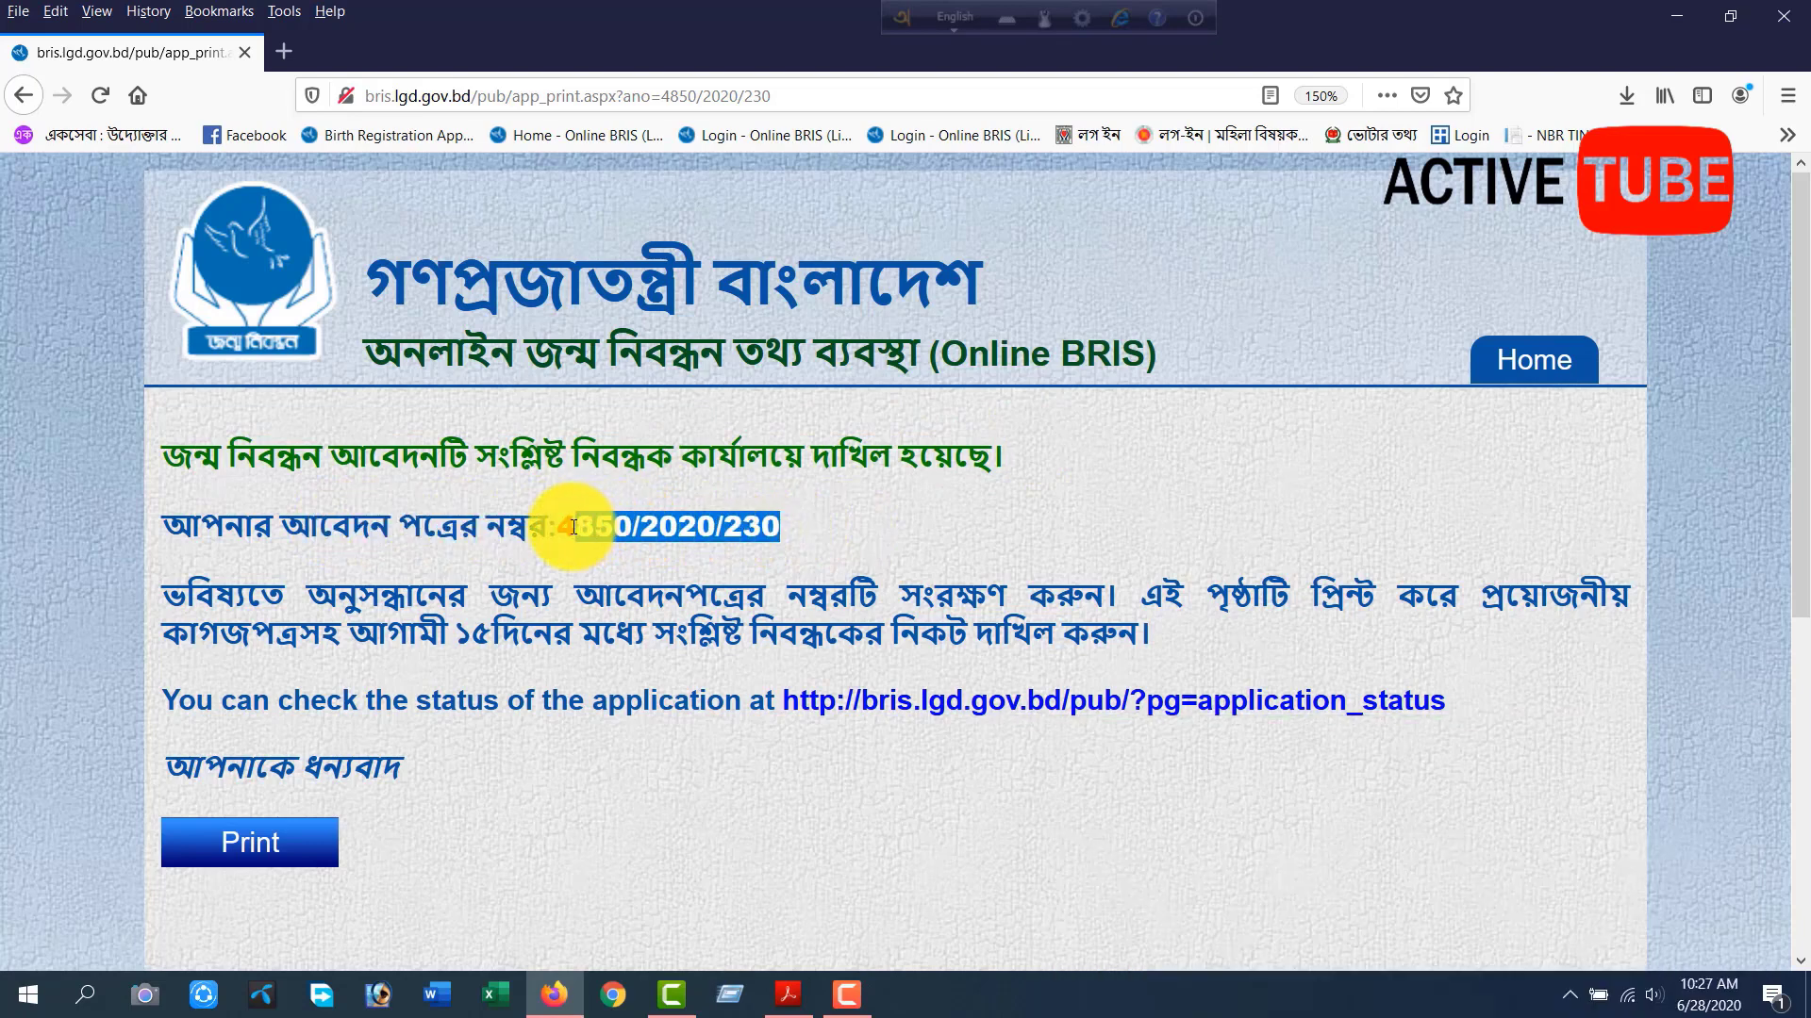
{"action": "left_click", "coordinate": [562, 530]}
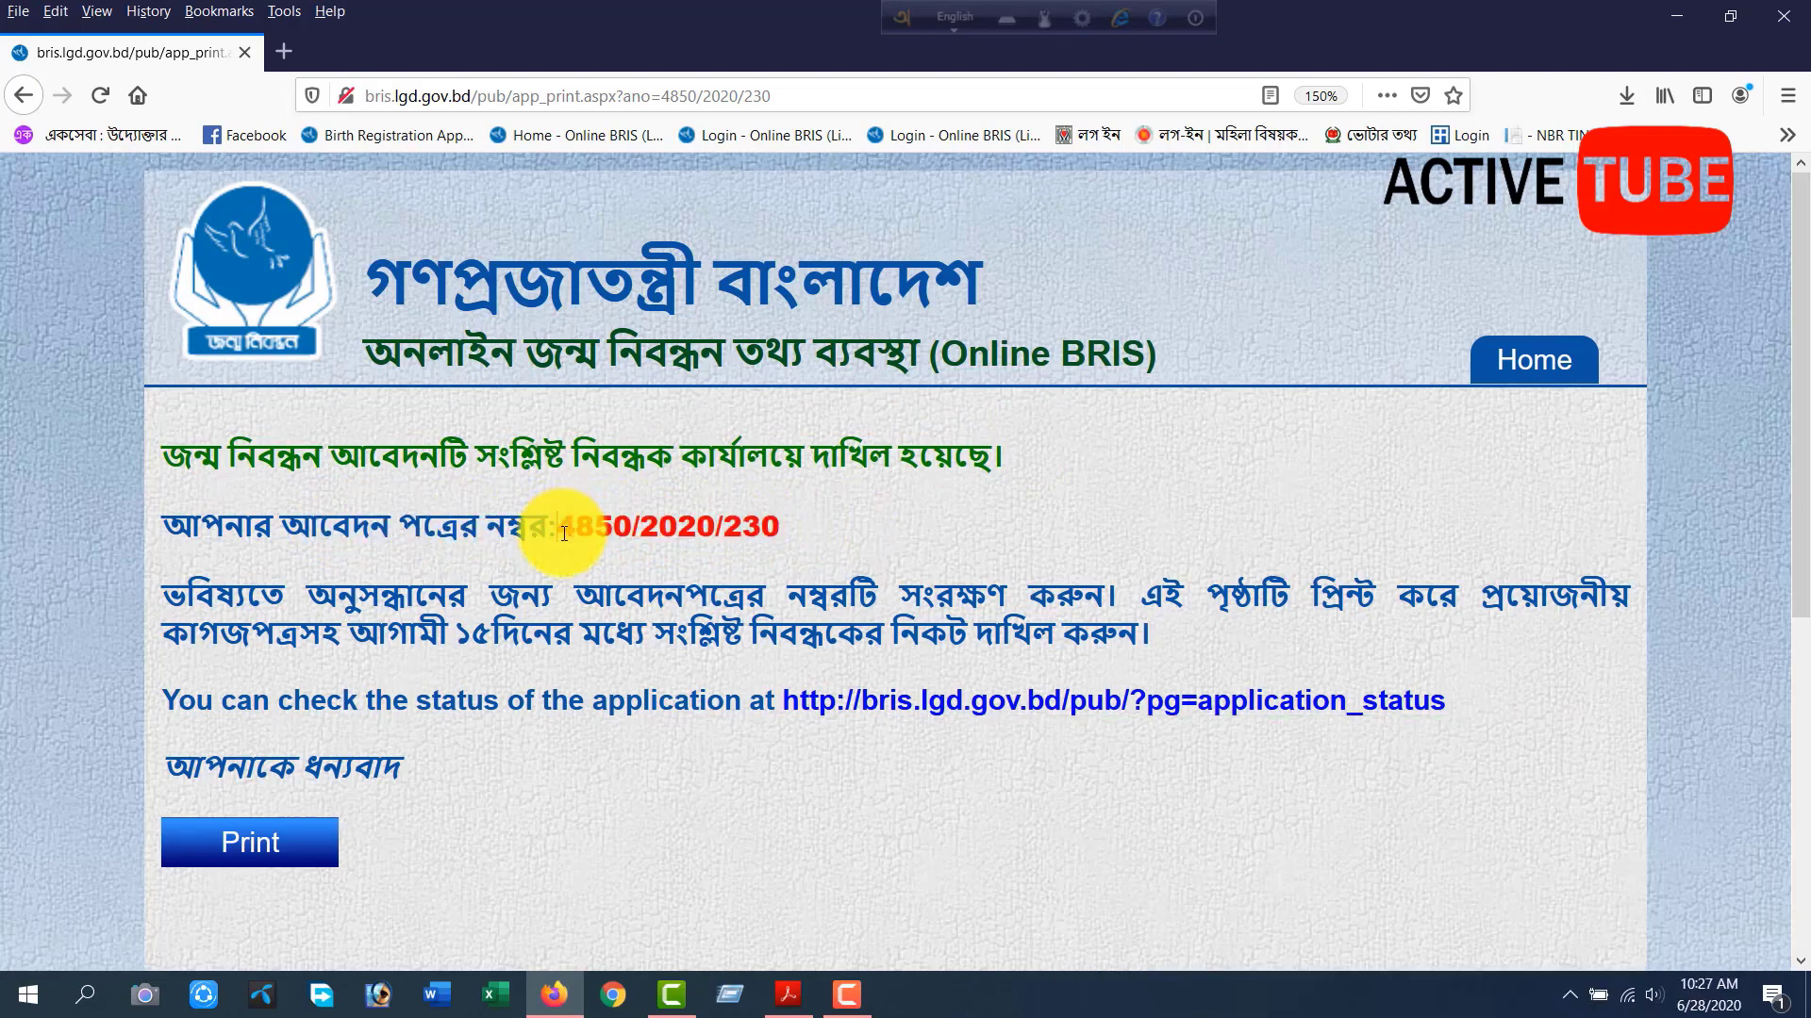
{"action": "left_click_drag", "start_coordinate": [549, 600], "coordinate": [1110, 603]}
{"action": "left_click", "coordinate": [1068, 630]}
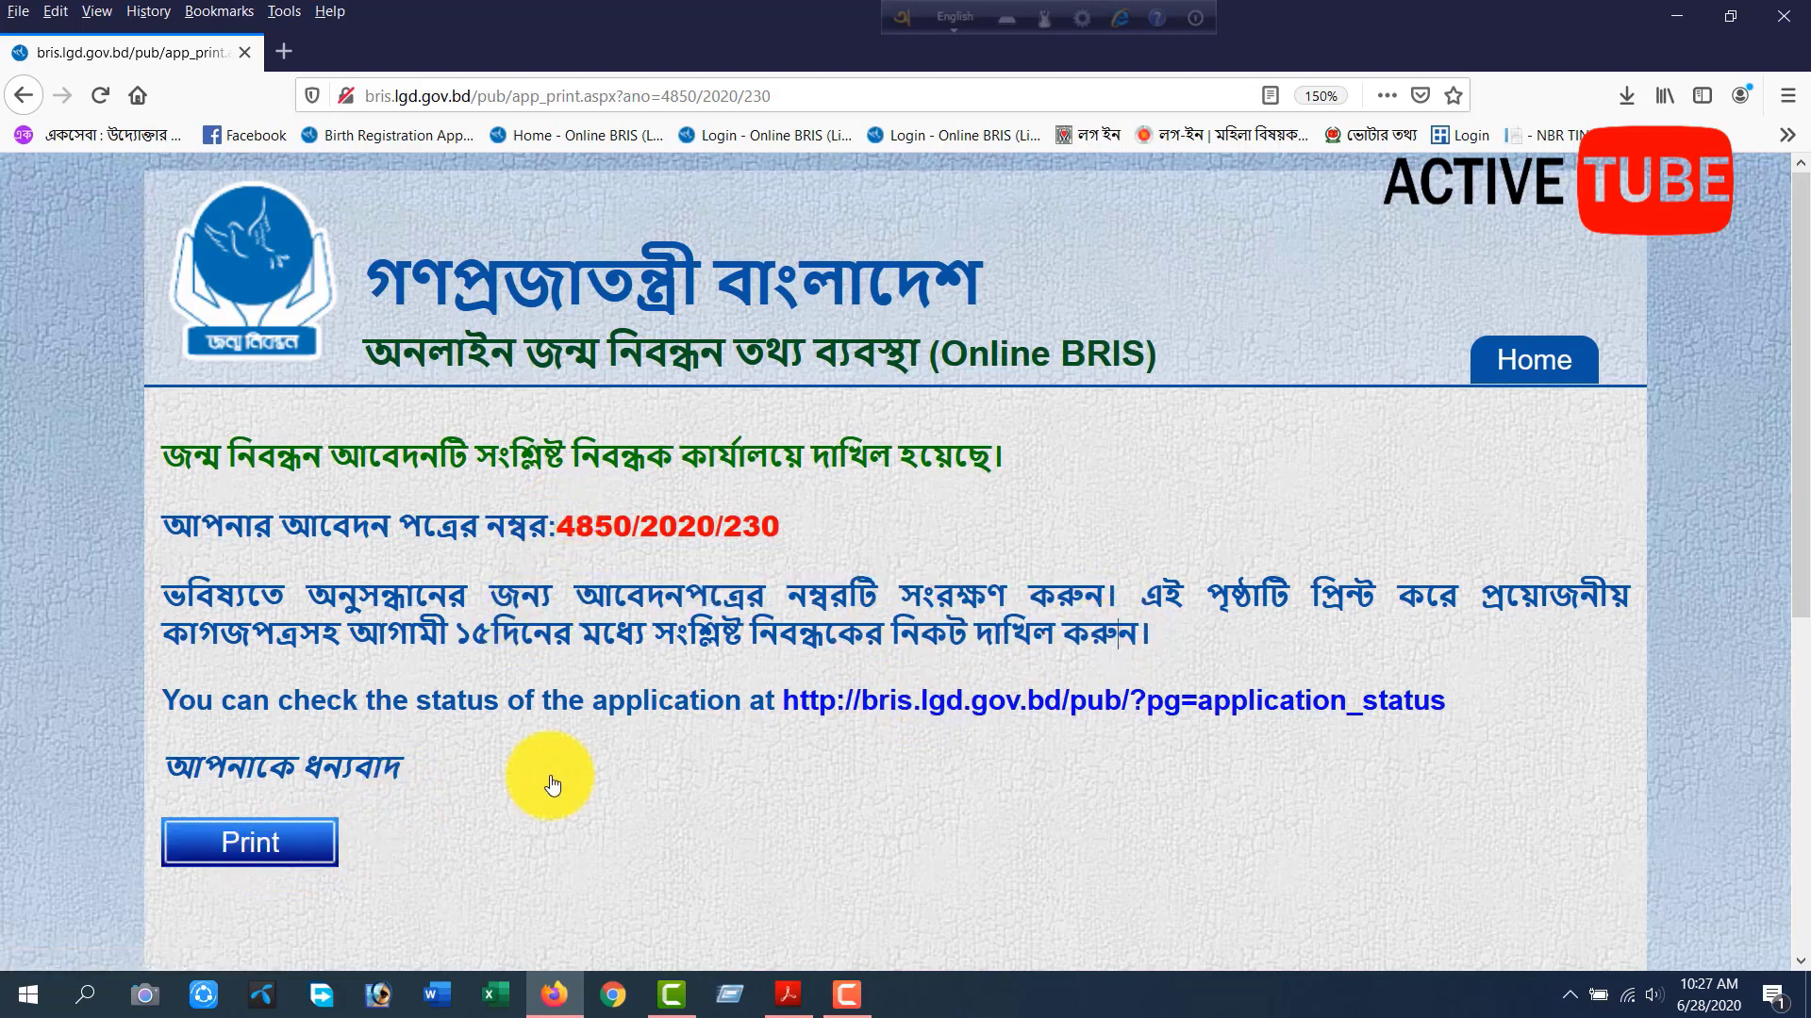
Open the print settings for the confirmation page to view the available printers, and close them without printing.
{"action": "key", "text": "ctrl+p"}
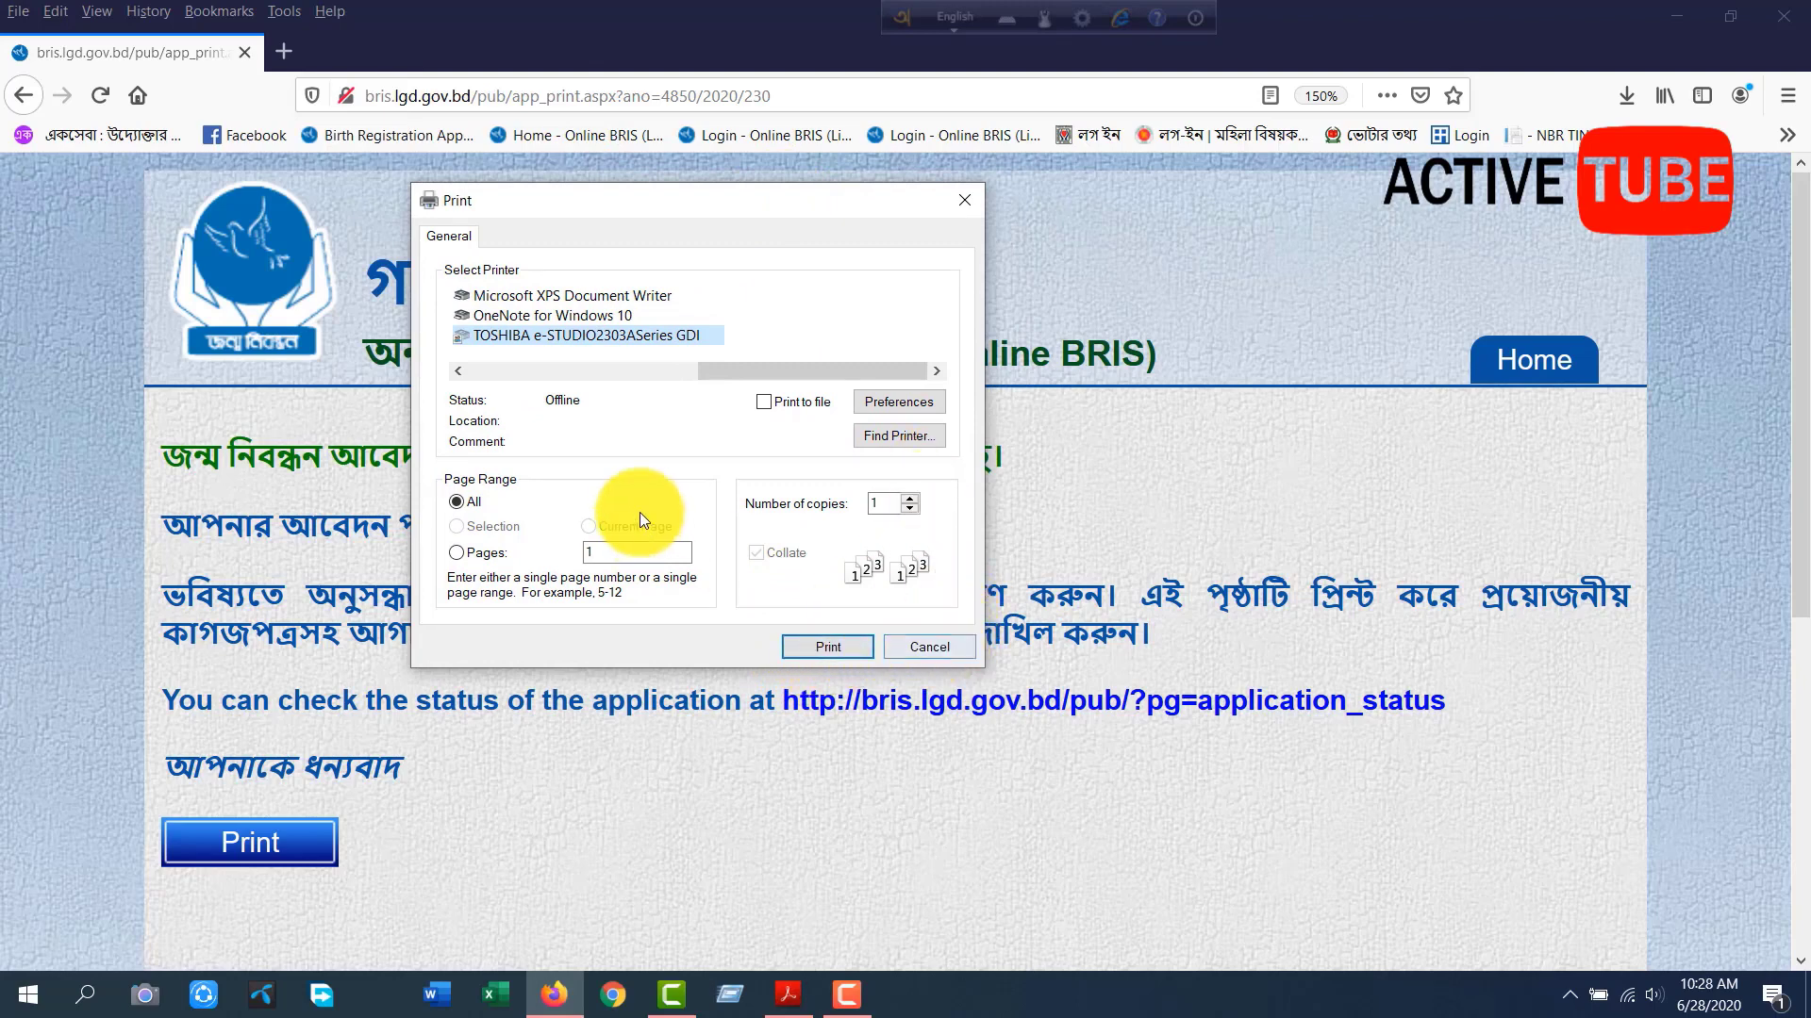
{"action": "left_click_drag", "start_coordinate": [711, 373], "coordinate": [802, 443]}
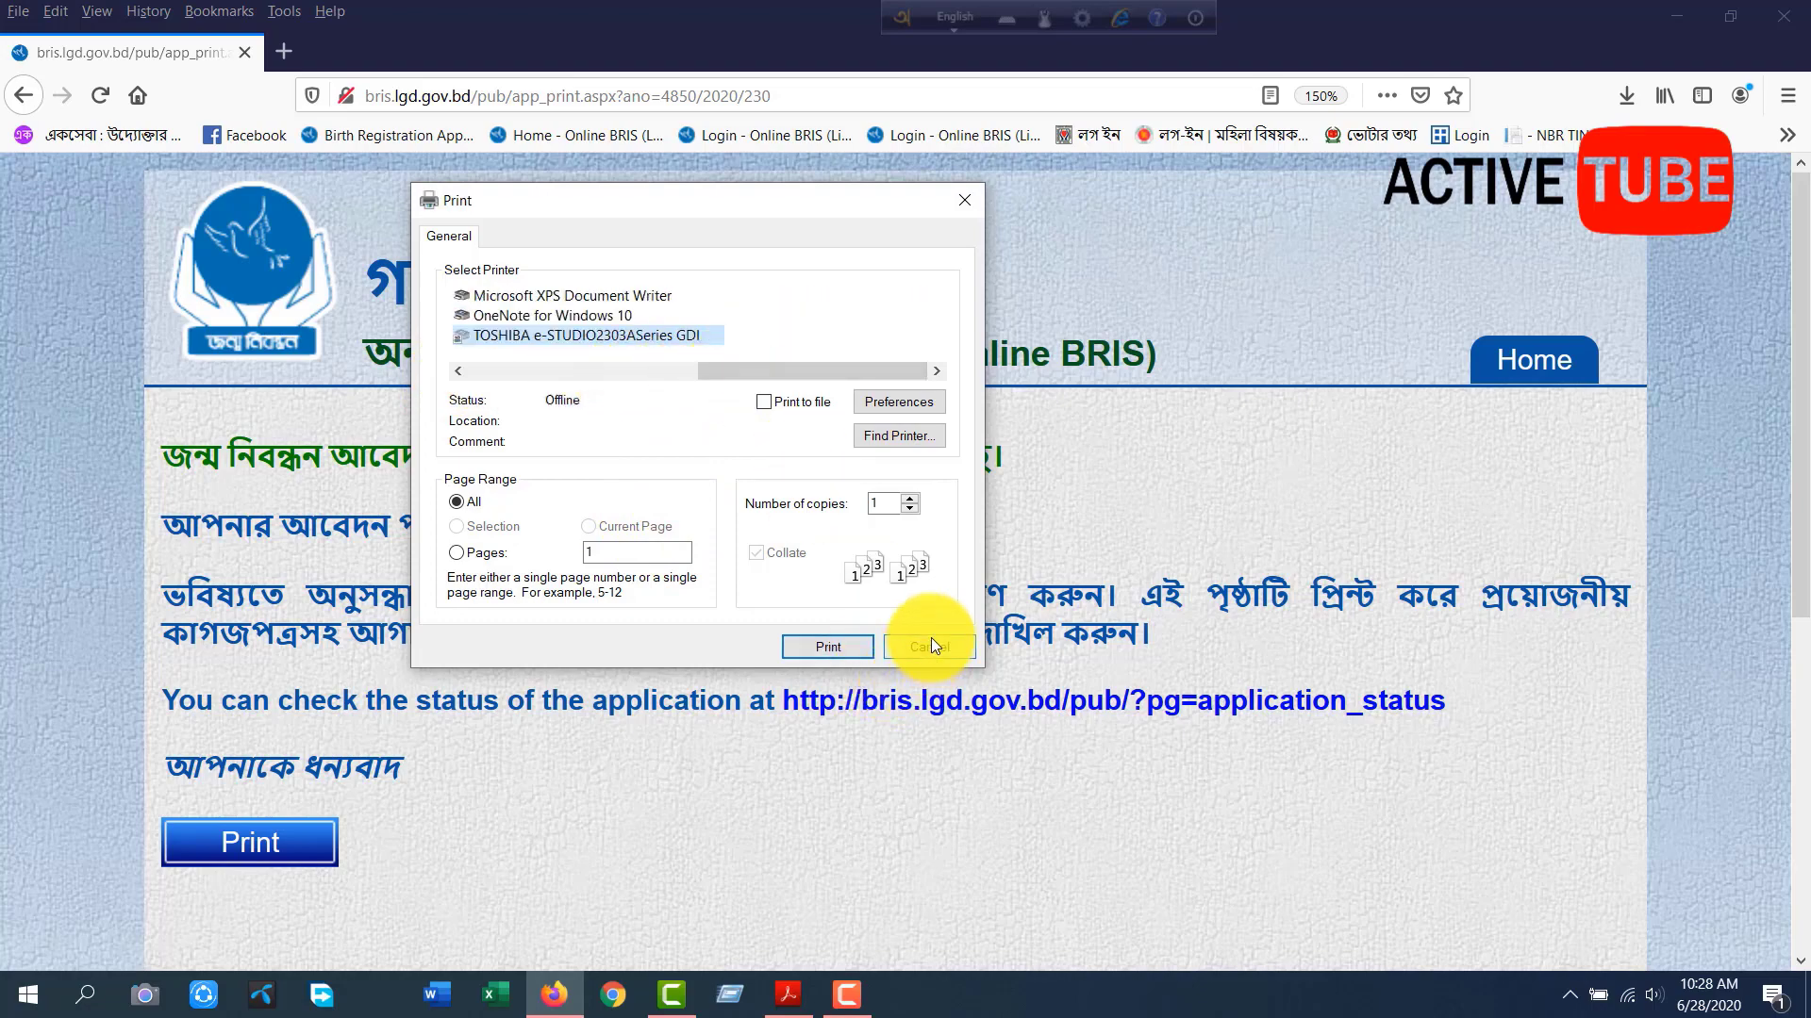
{"action": "left_click", "coordinate": [931, 647]}
{"action": "scroll", "coordinate": [608, 647], "scroll_direction": "down", "scroll_amount": 4}
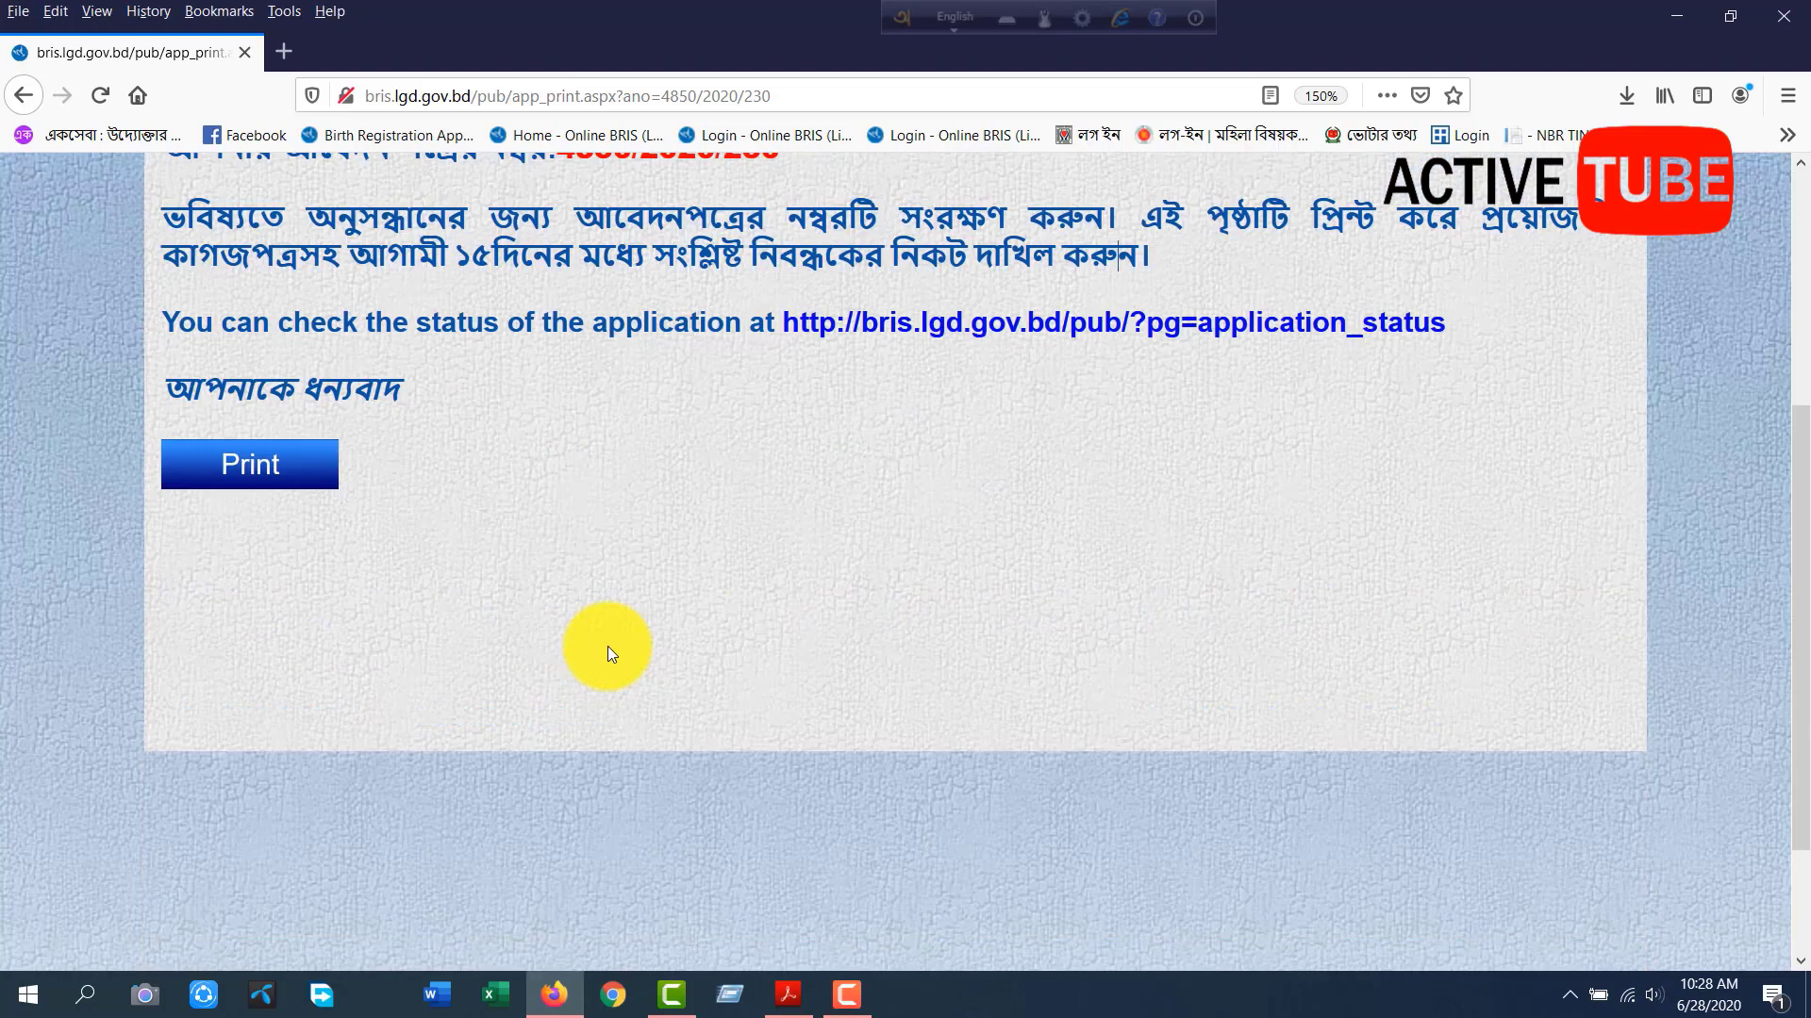
{"action": "scroll", "coordinate": [614, 647], "scroll_direction": "up", "scroll_amount": 5}
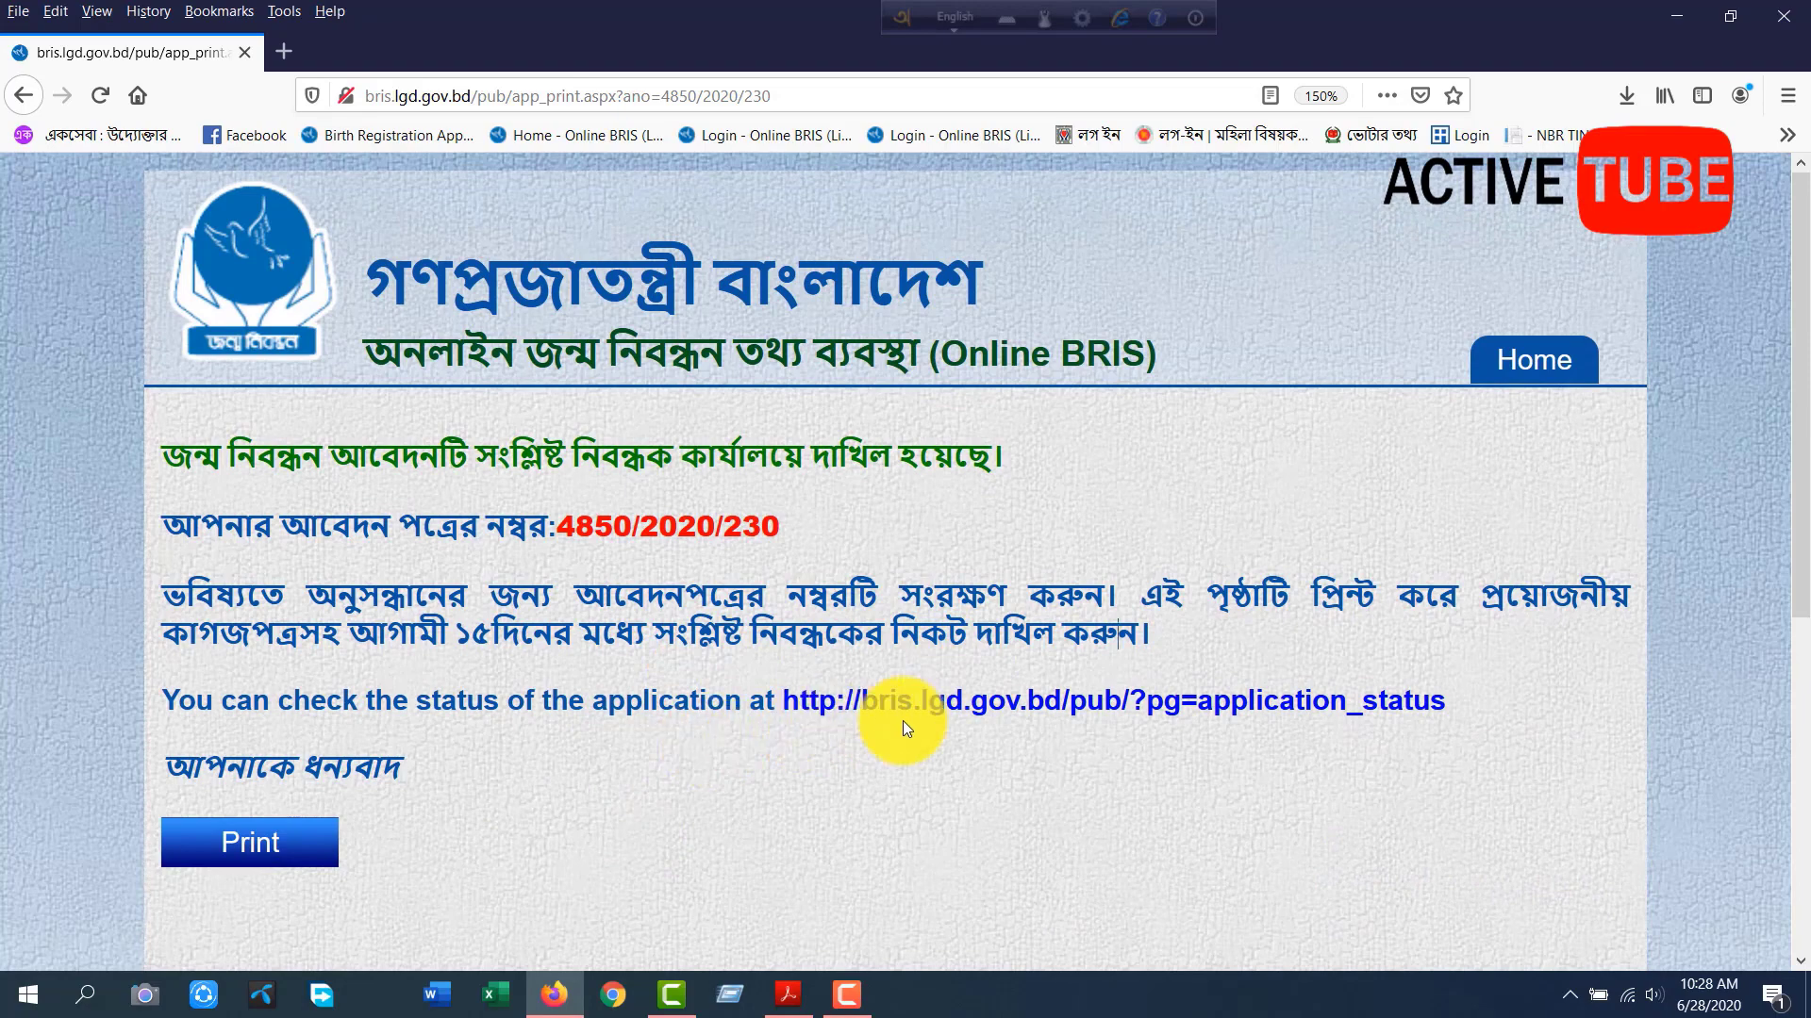
Open the linked application status page and try to fill its number field with the application number copied from the confirmation page.
{"action": "left_click", "coordinate": [1005, 703]}
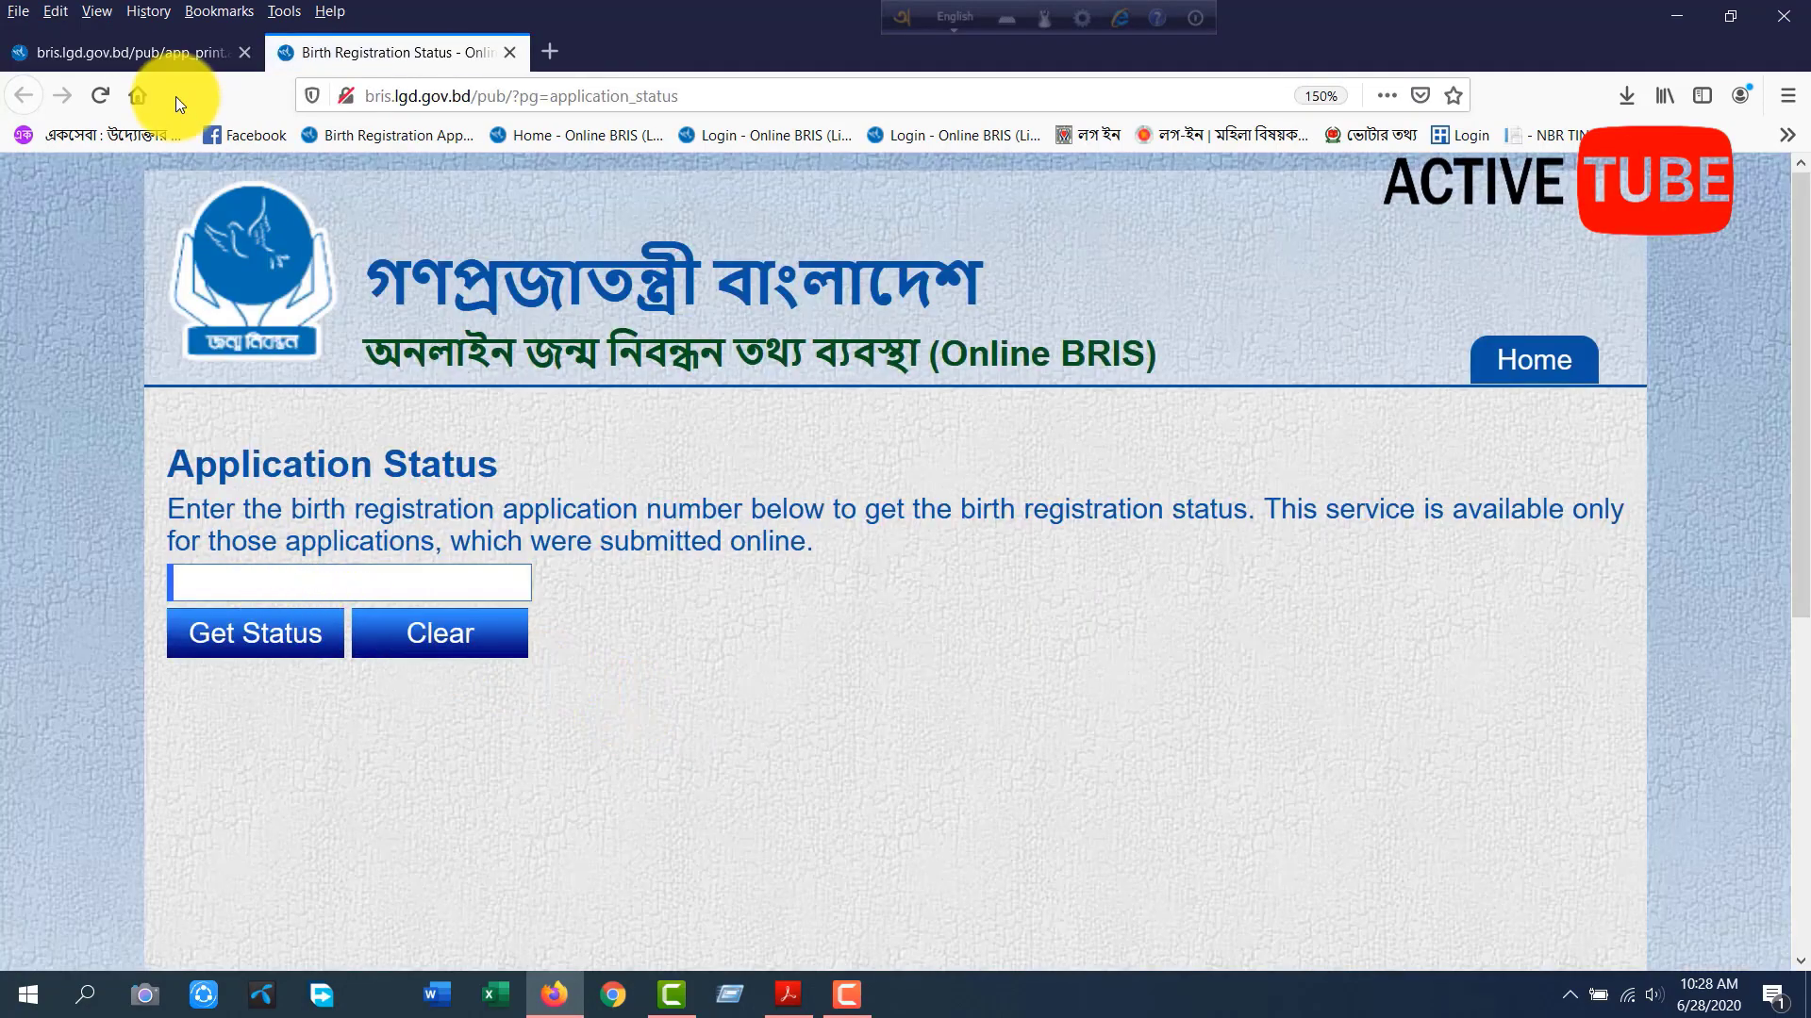
{"action": "left_click", "coordinate": [167, 52]}
{"action": "left_click_drag", "start_coordinate": [795, 527], "coordinate": [552, 537]}
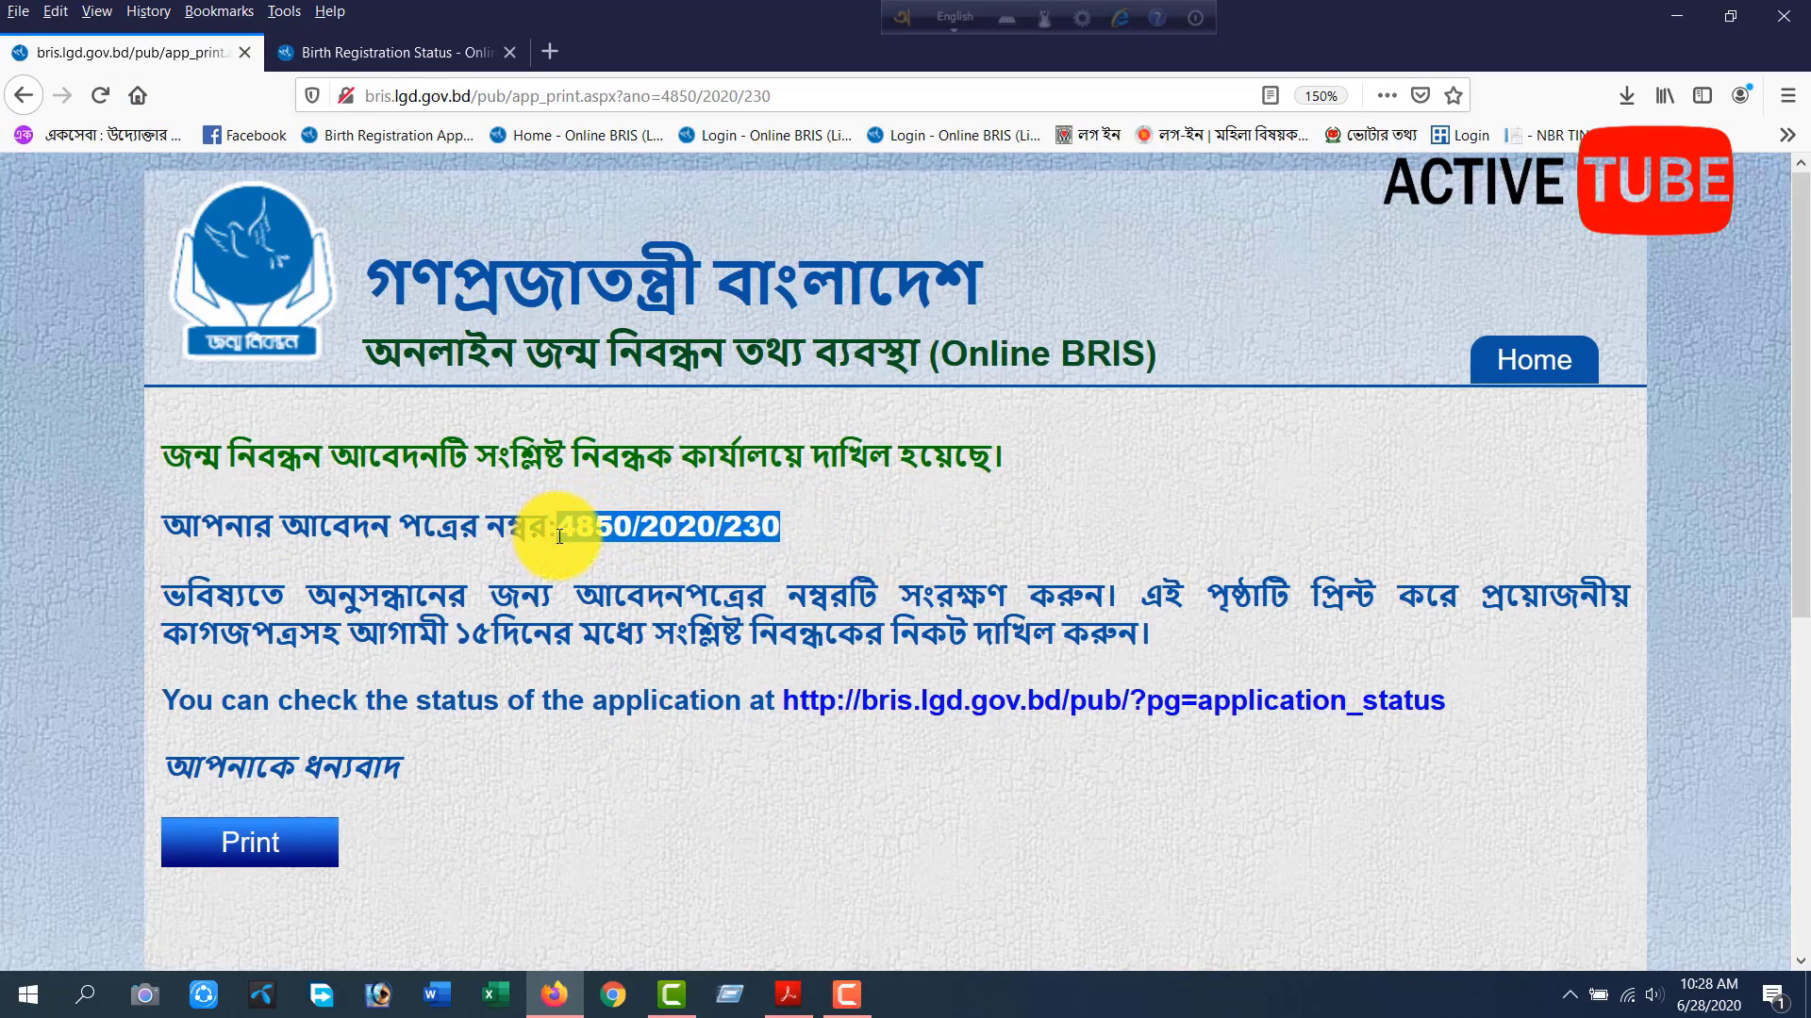
{"action": "right_click", "coordinate": [571, 537]}
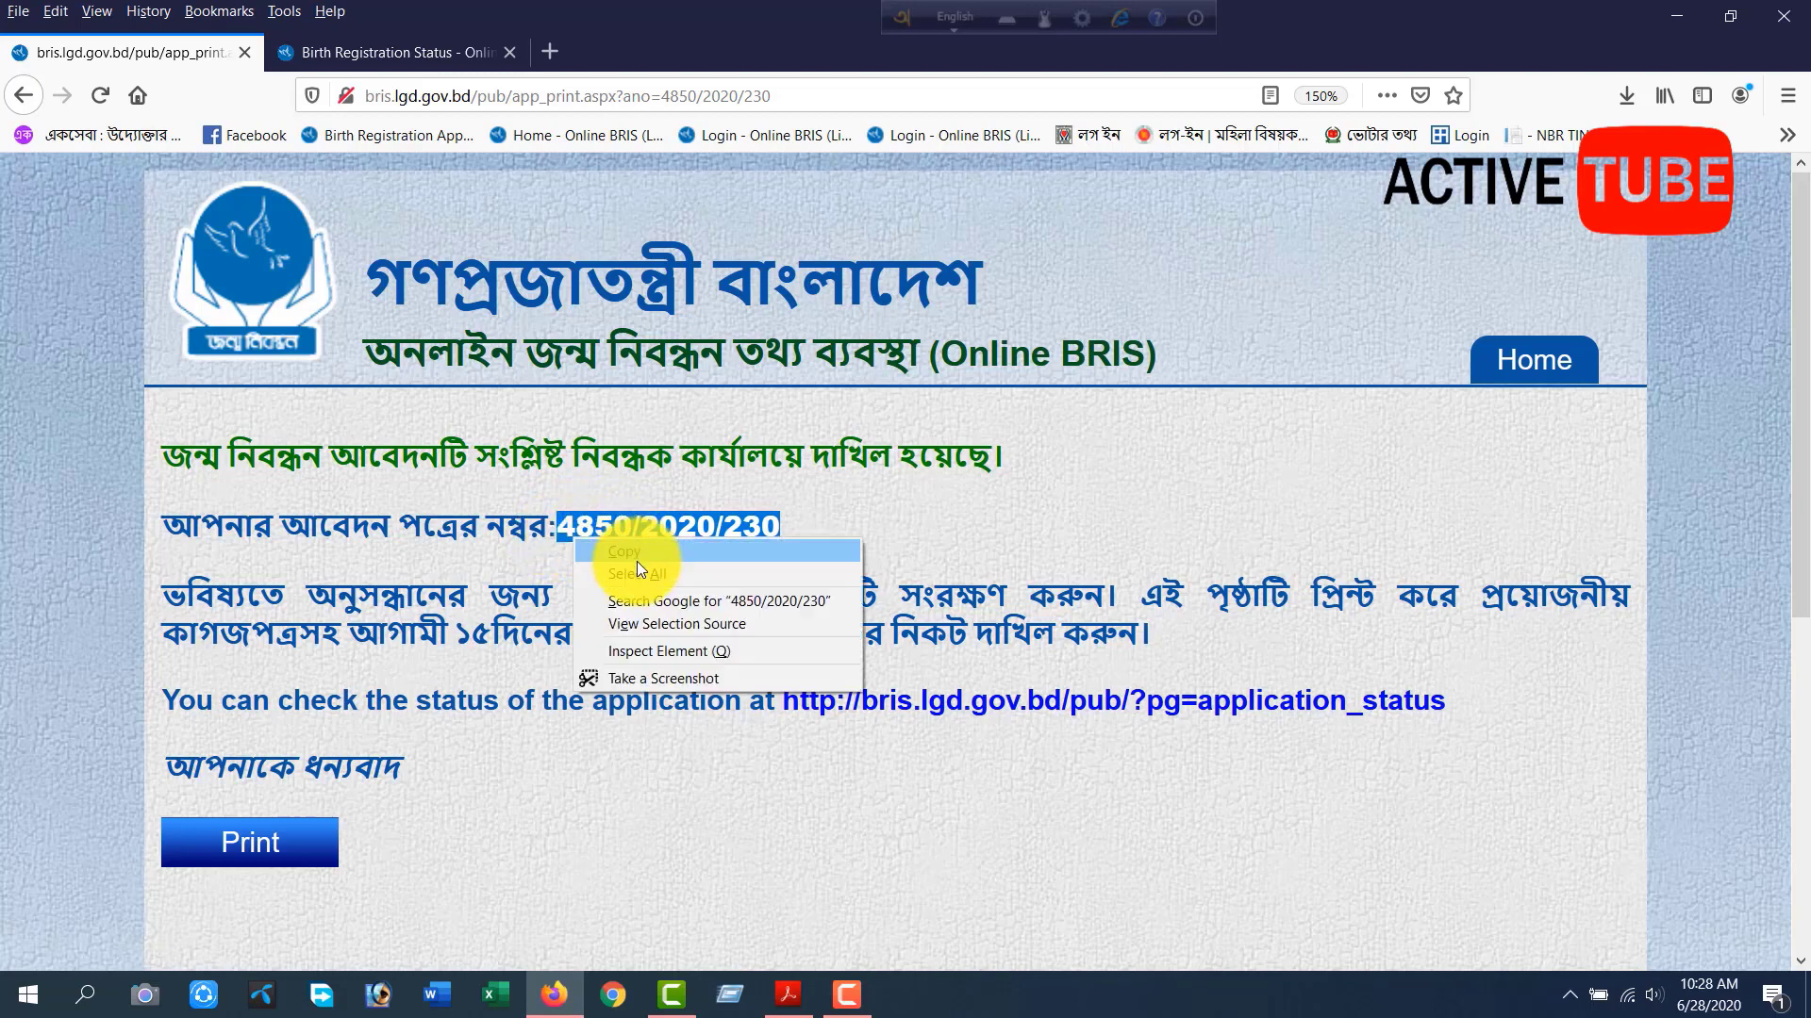
{"action": "left_click", "coordinate": [637, 562]}
{"action": "left_click", "coordinate": [416, 59]}
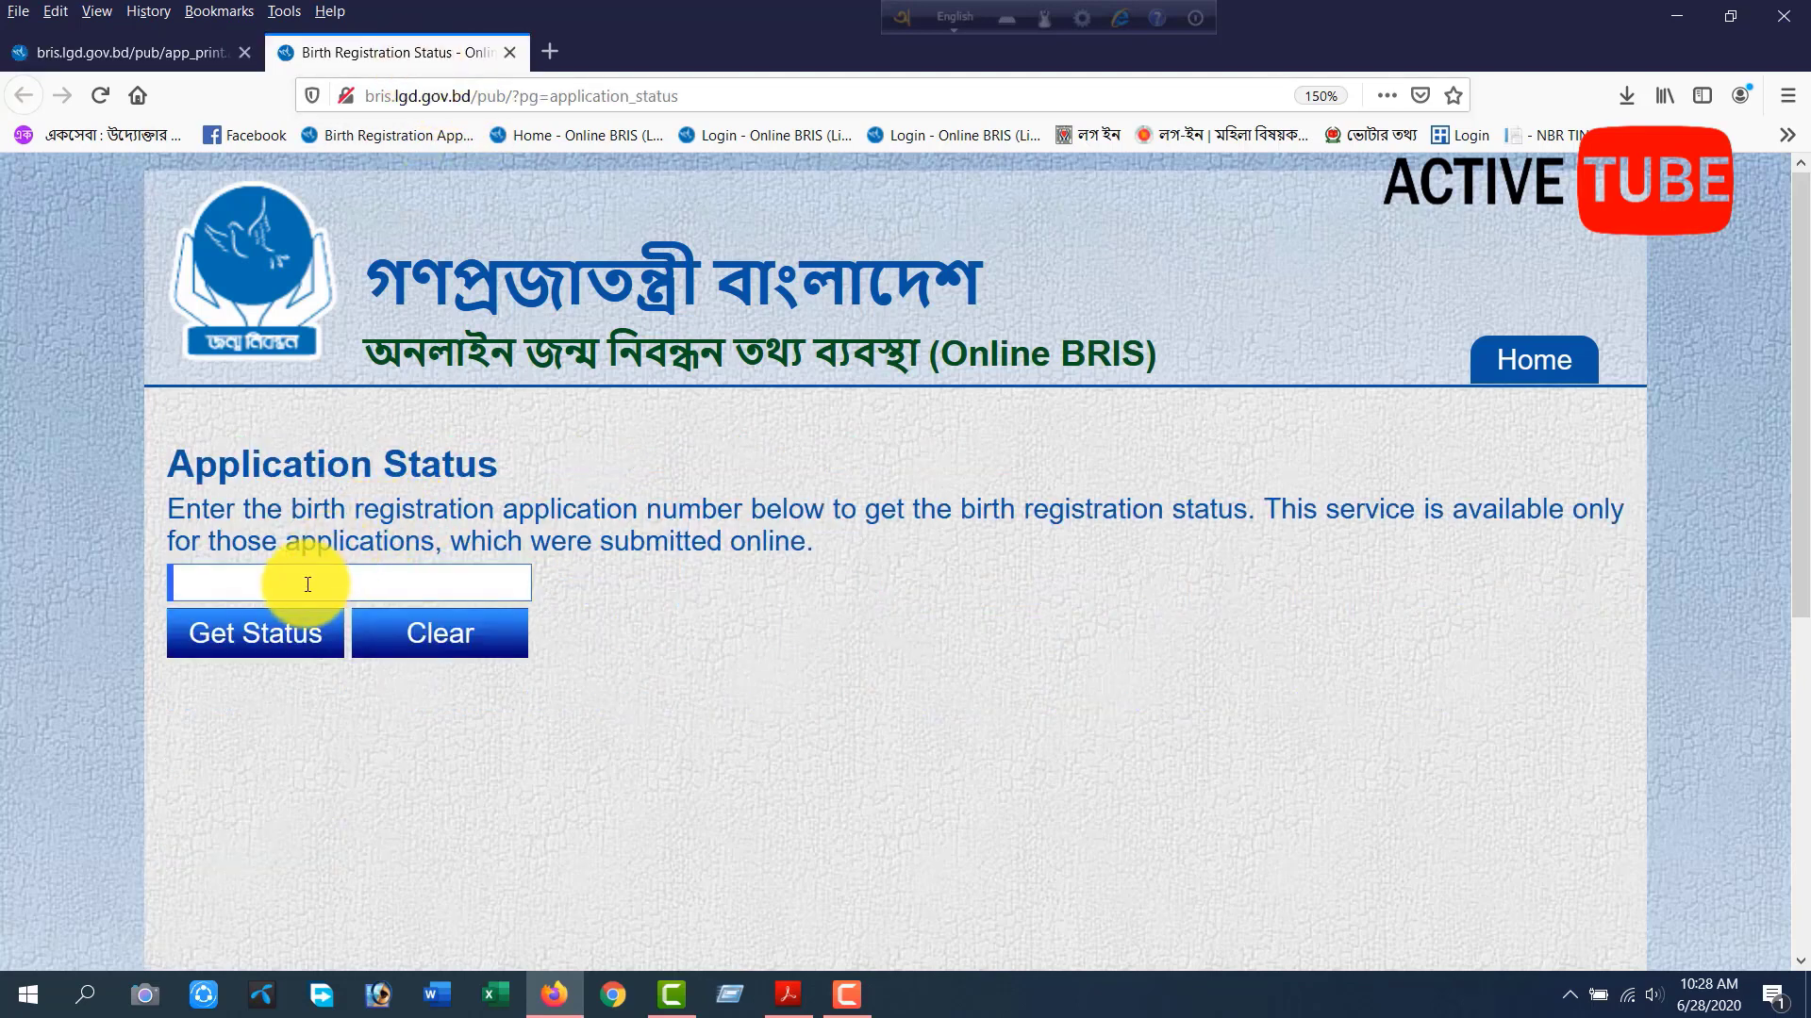
{"action": "left_click", "coordinate": [335, 582]}
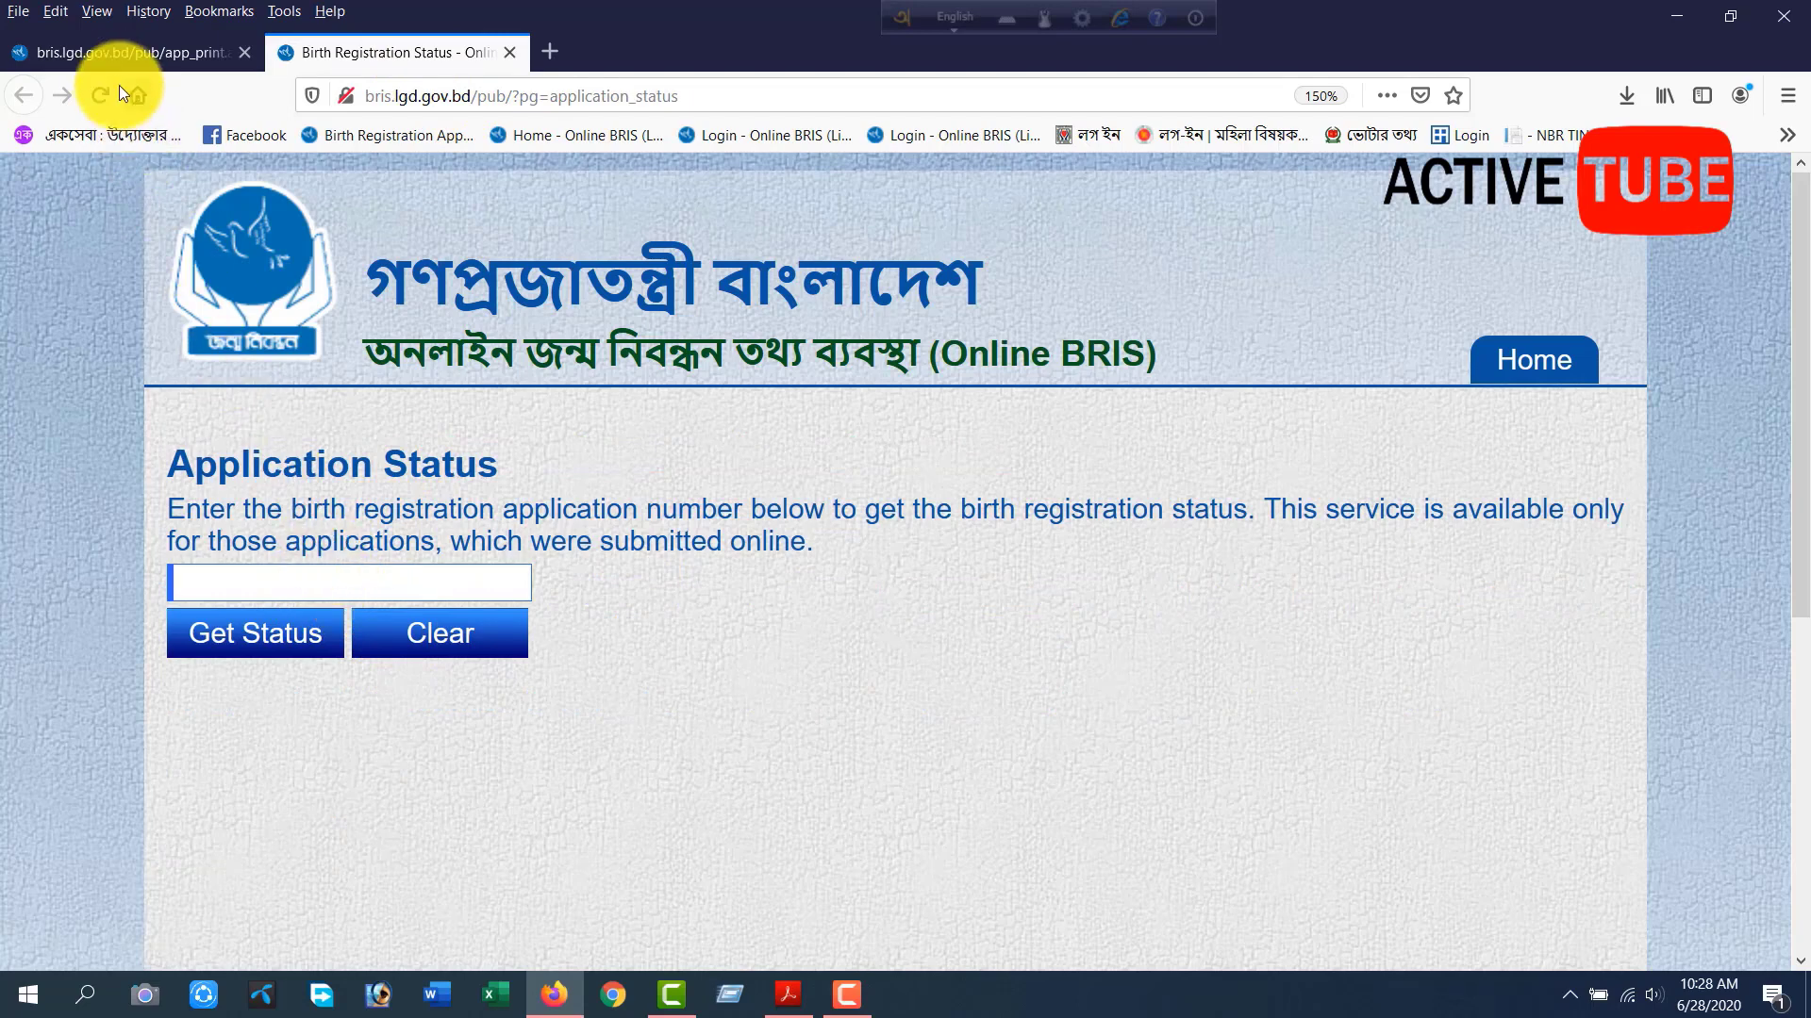
Read the application number on the confirmation page, enter it in the status form, and request the status.
{"action": "left_click", "coordinate": [119, 51]}
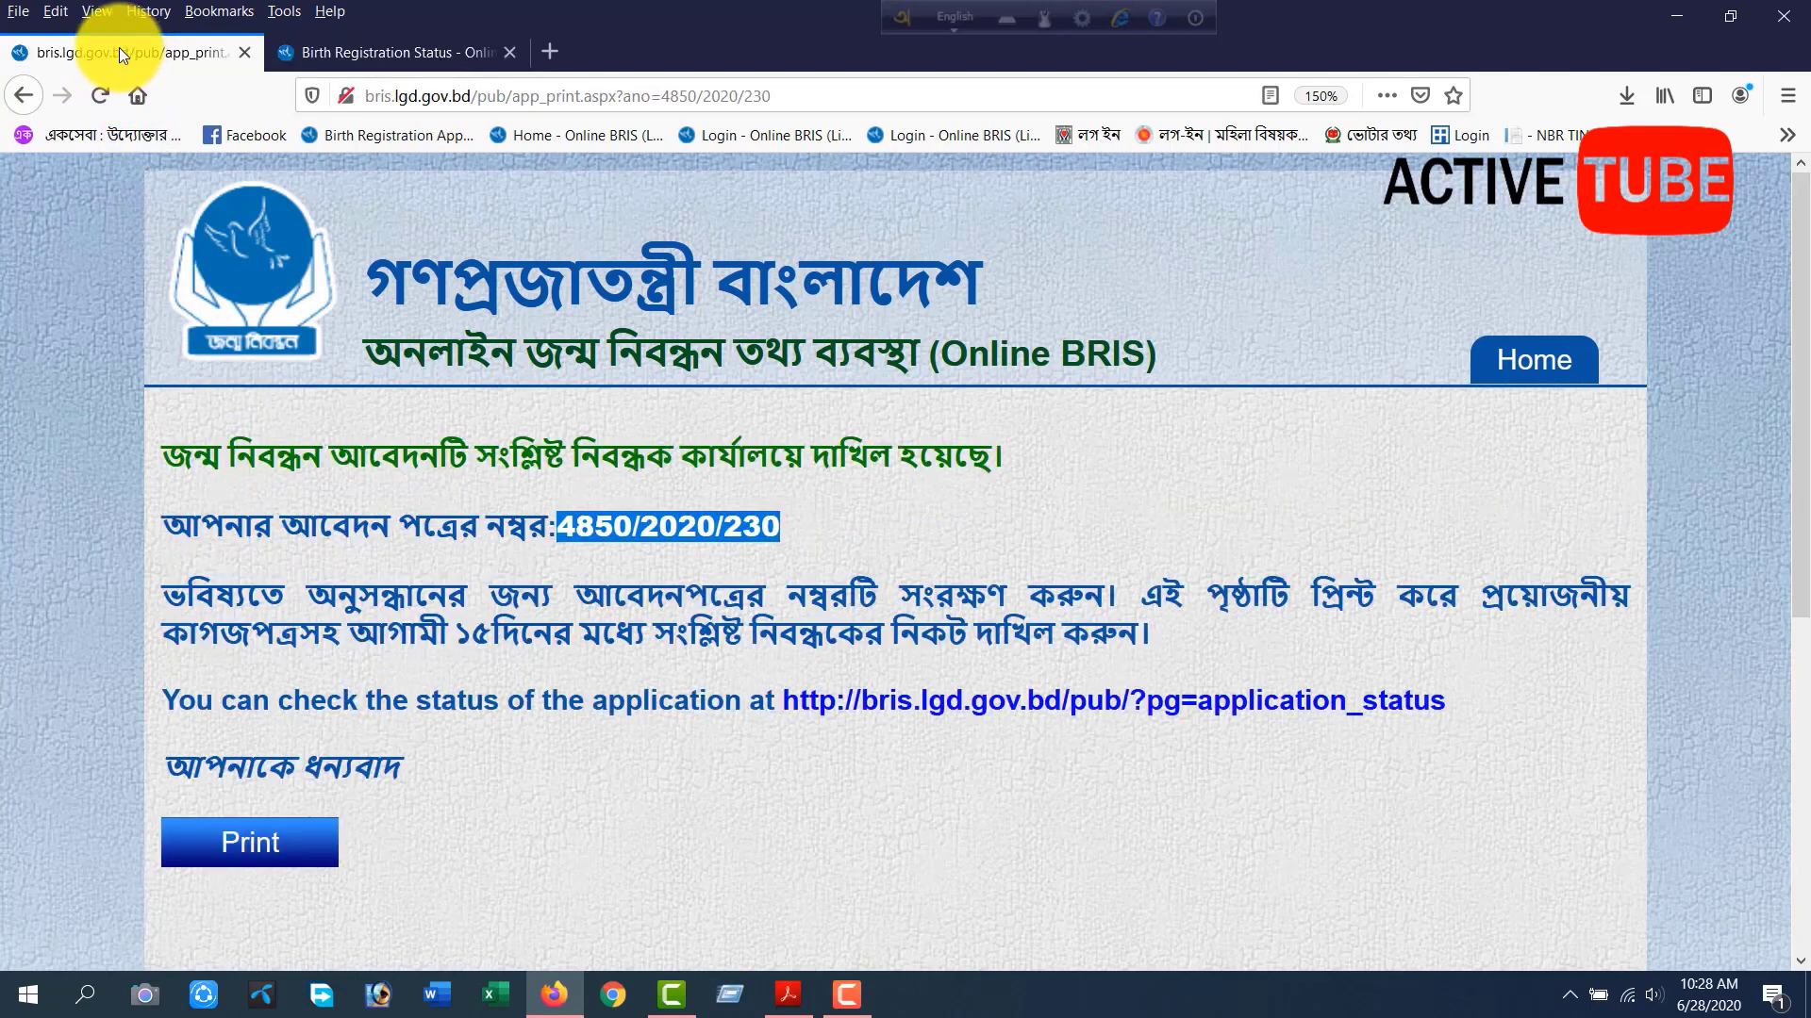
{"action": "left_click", "coordinate": [371, 52]}
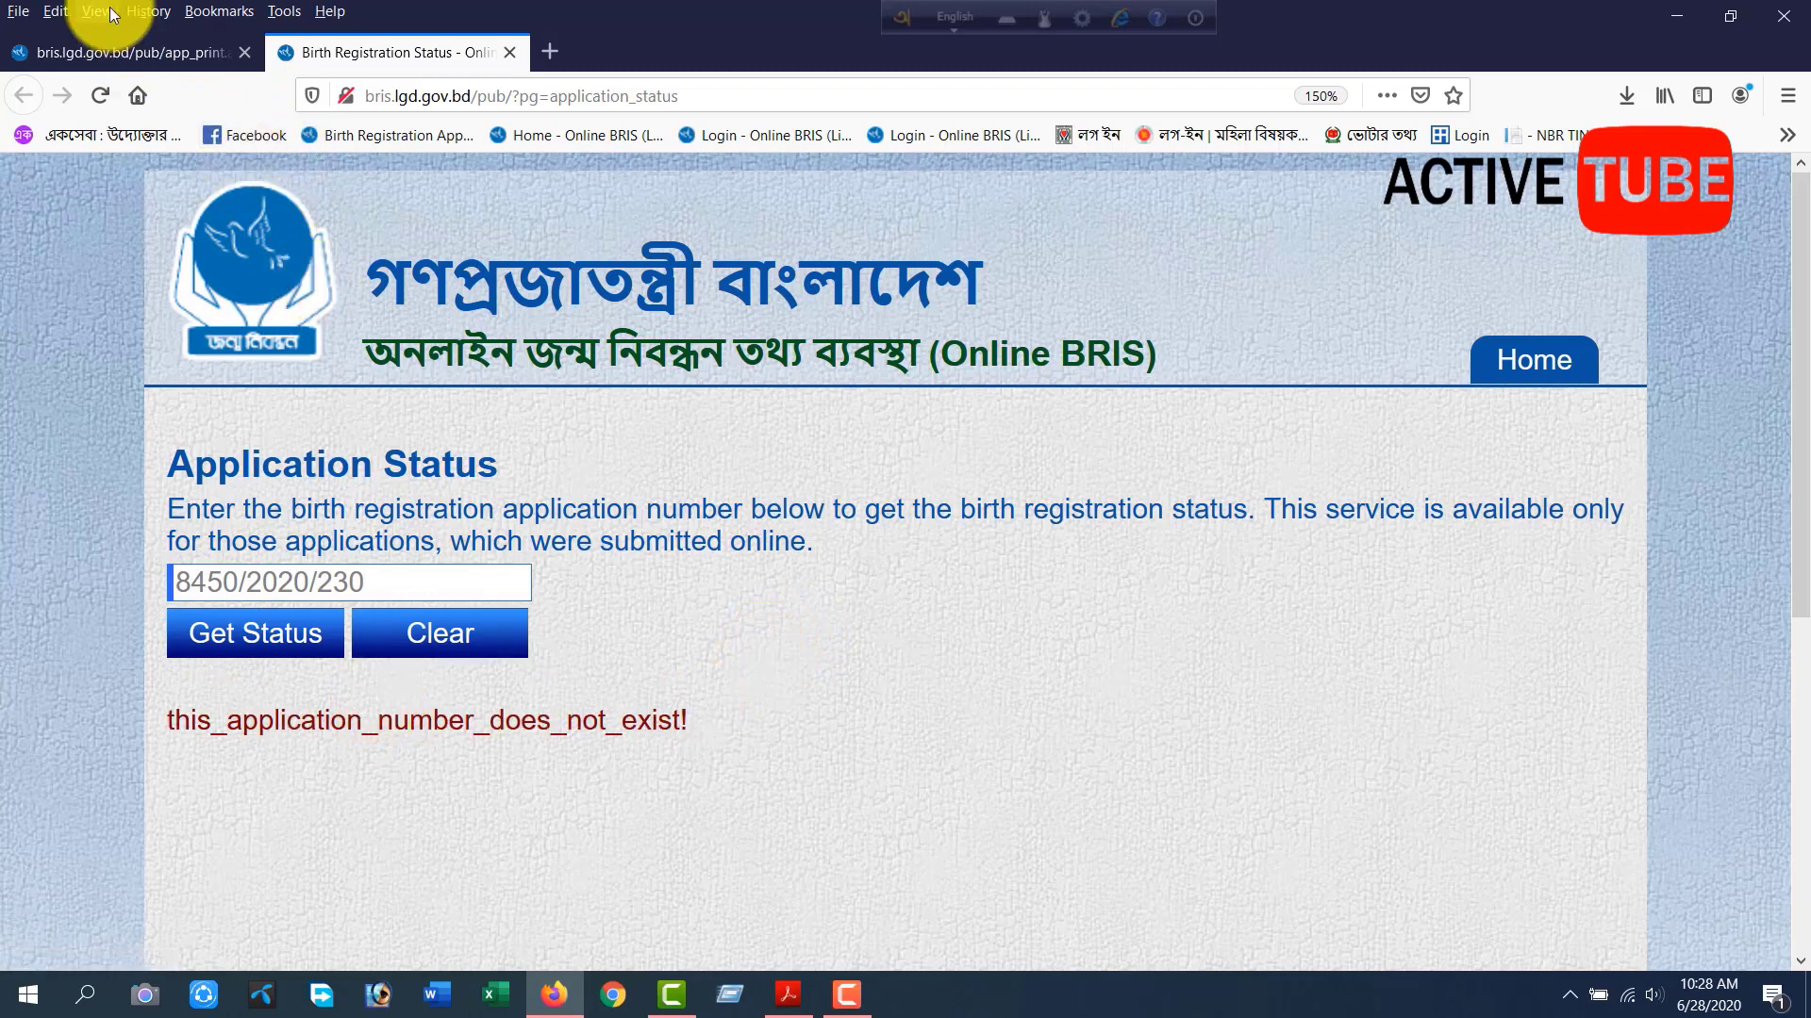
Compare with the application number on the confirmation page and correct the first two digits entered in the status form.
{"action": "left_click", "coordinate": [149, 59]}
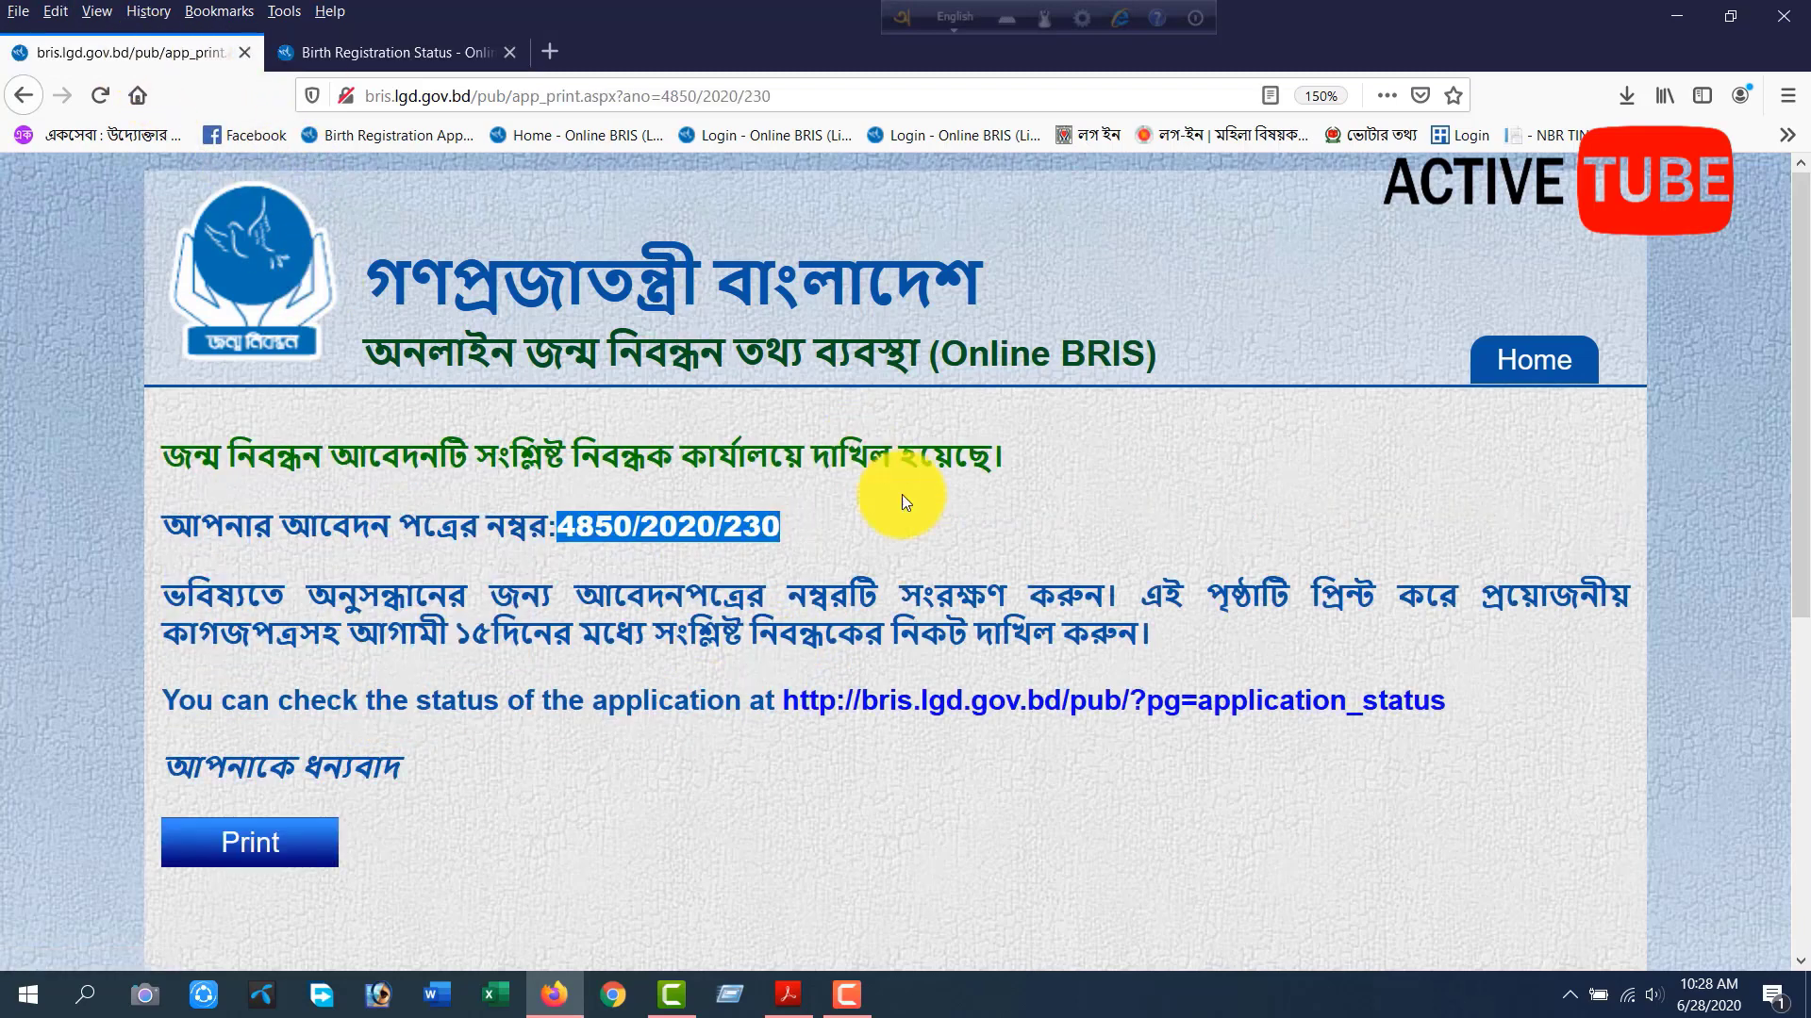
{"action": "left_click_drag", "start_coordinate": [557, 525], "coordinate": [800, 529]}
{"action": "left_click", "coordinate": [799, 529]}
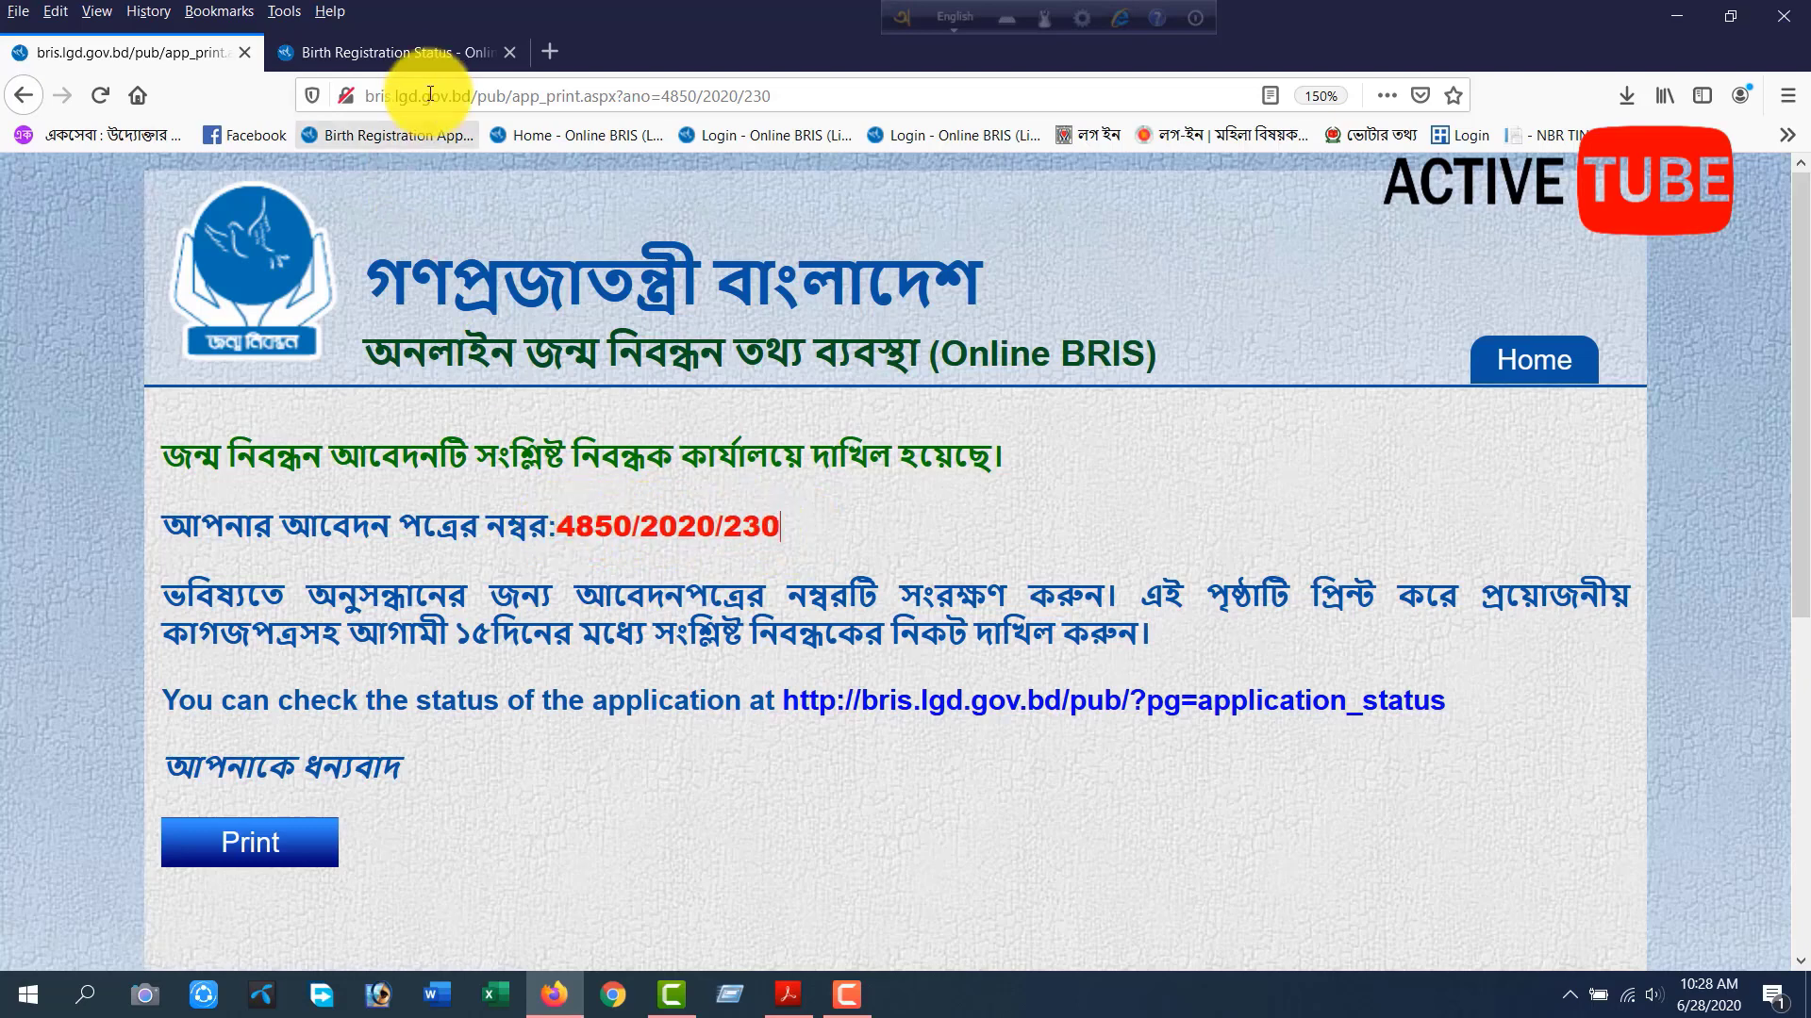
{"action": "left_click", "coordinate": [410, 51]}
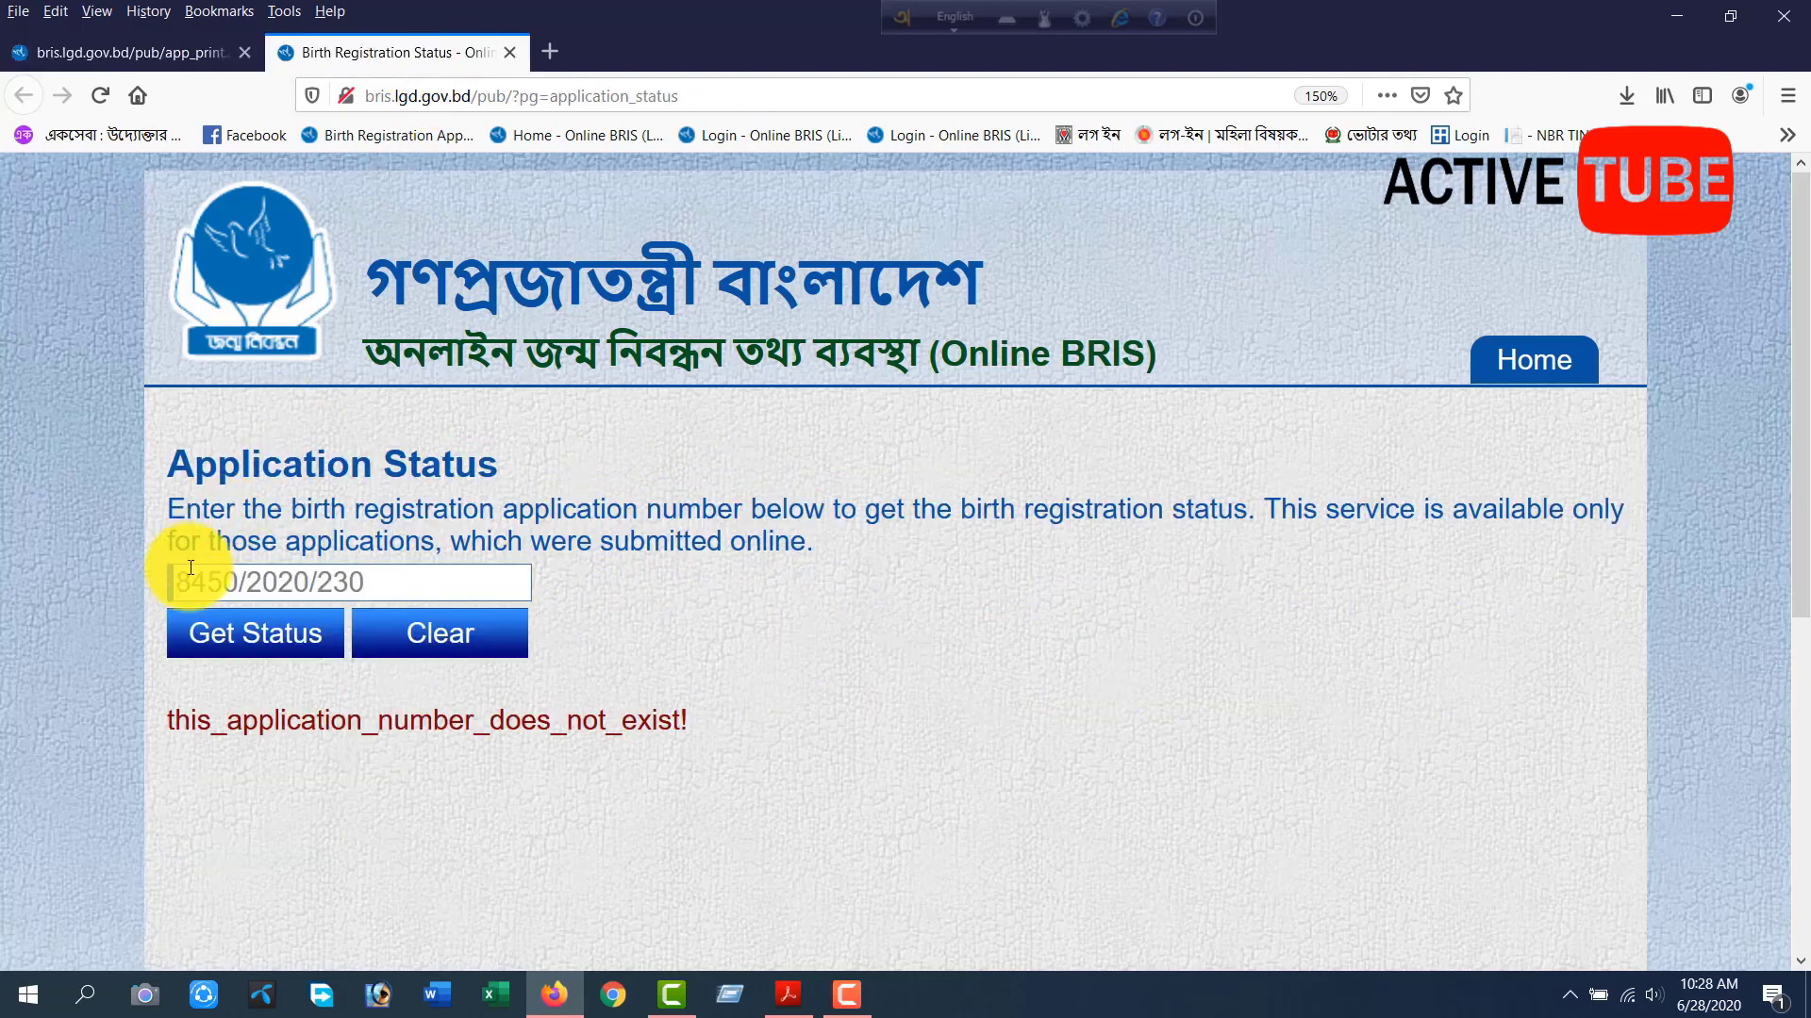
{"action": "left_click_drag", "start_coordinate": [203, 581], "coordinate": [149, 582]}
{"action": "type", "text": "48"}
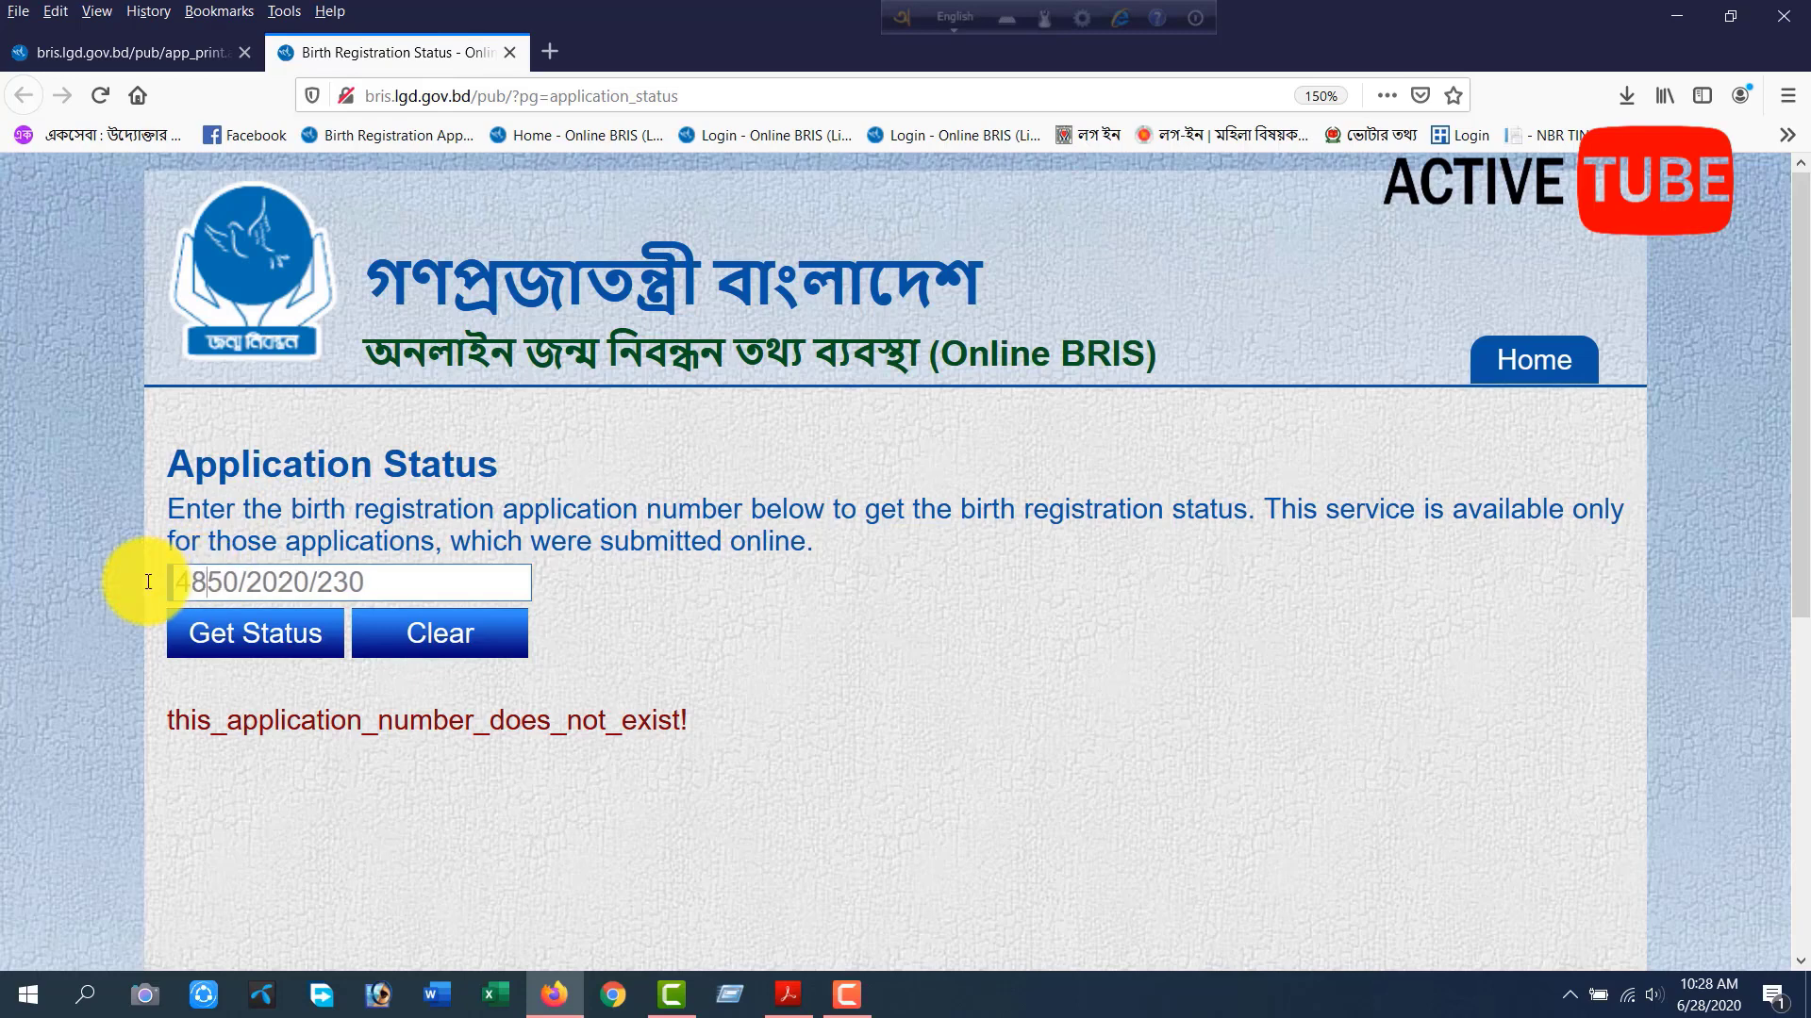
Request the status for the corrected application number and read the returned status message.
{"action": "left_click", "coordinate": [278, 637]}
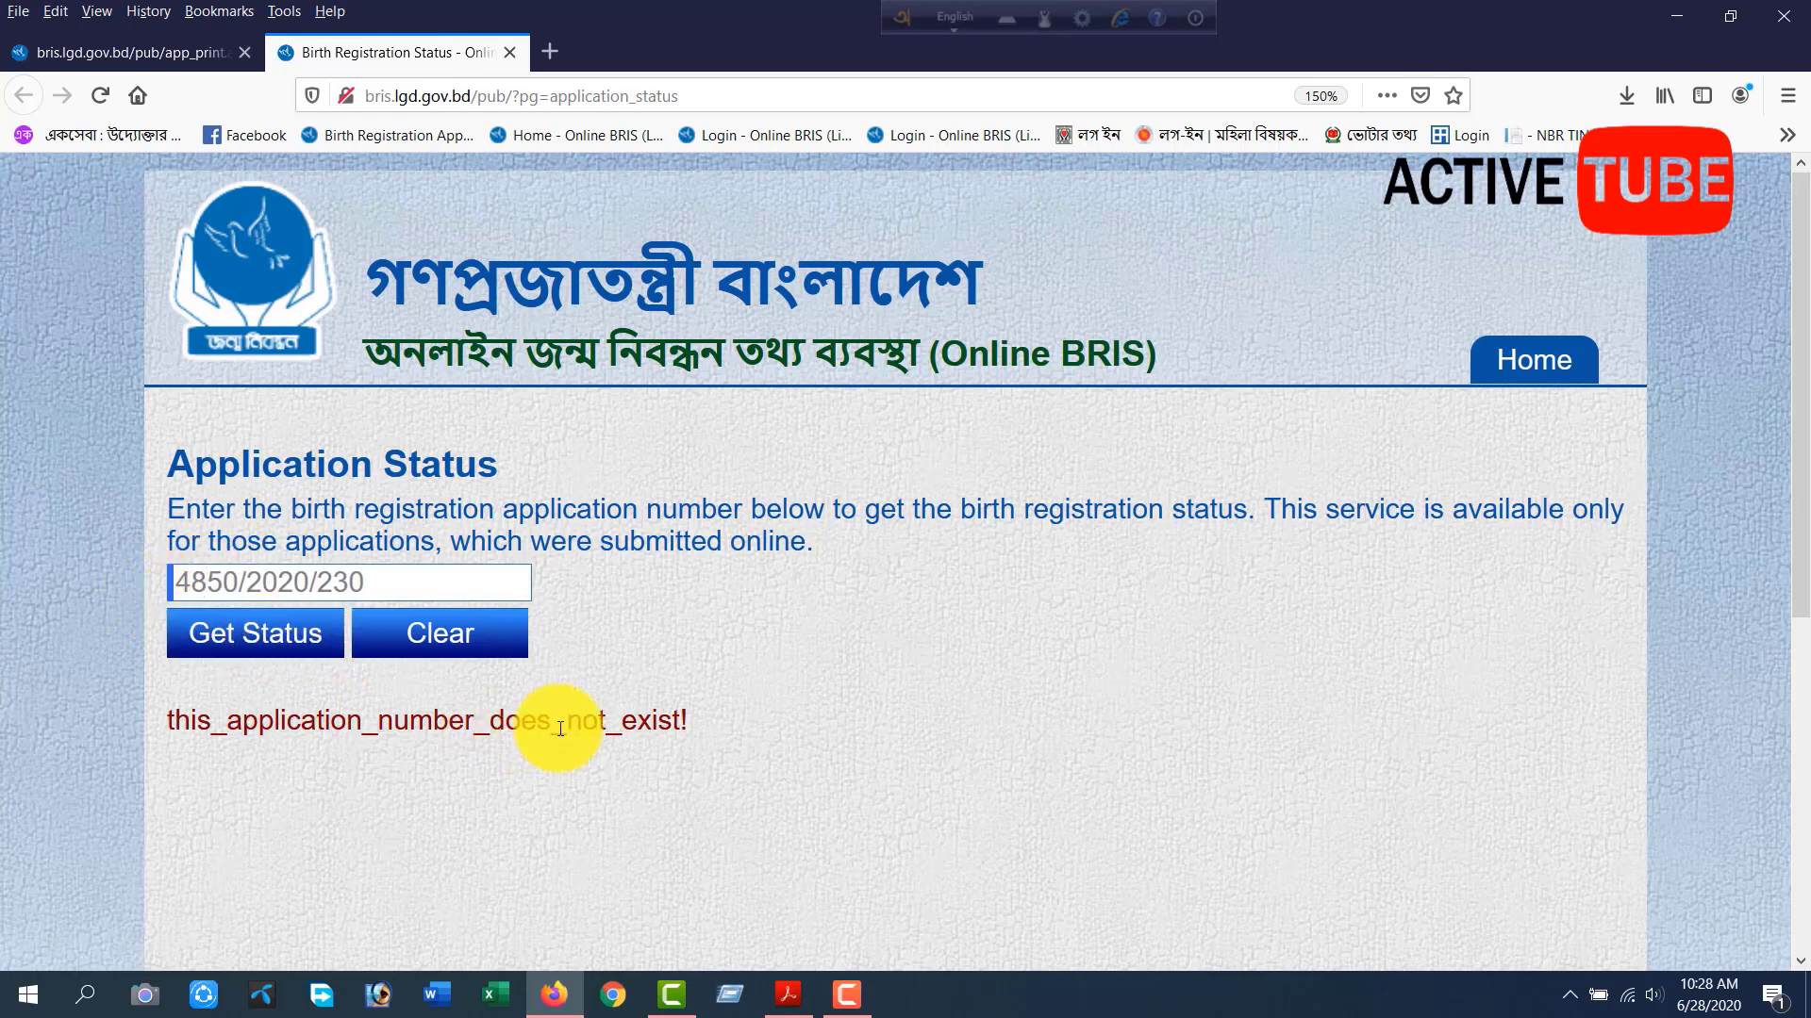
{"action": "left_click_drag", "start_coordinate": [129, 722], "coordinate": [1609, 717]}
{"action": "left_click_drag", "start_coordinate": [283, 755], "coordinate": [721, 768]}
{"action": "left_click", "coordinate": [727, 767]}
{"action": "left_click_drag", "start_coordinate": [200, 785], "coordinate": [566, 798]}
{"action": "left_click", "coordinate": [566, 798]}
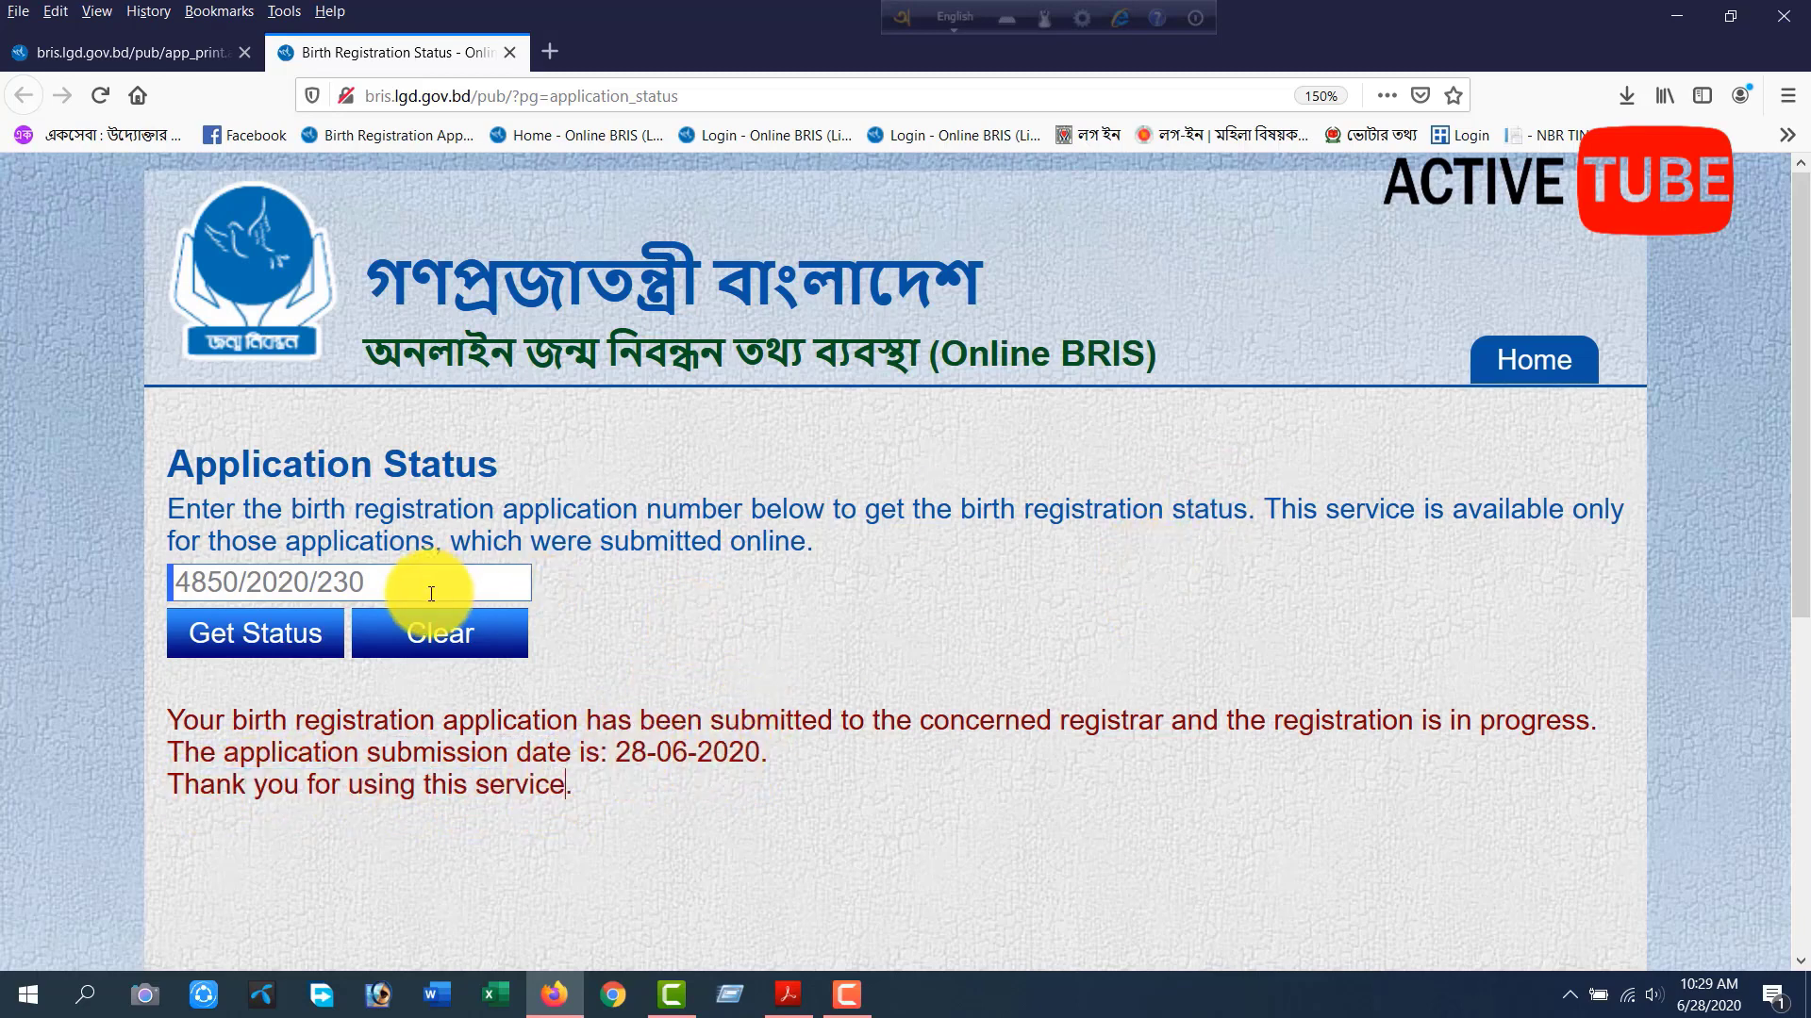
Clear the application status form, close the status page, and go back over the application confirmation page.
{"action": "left_click", "coordinate": [463, 649]}
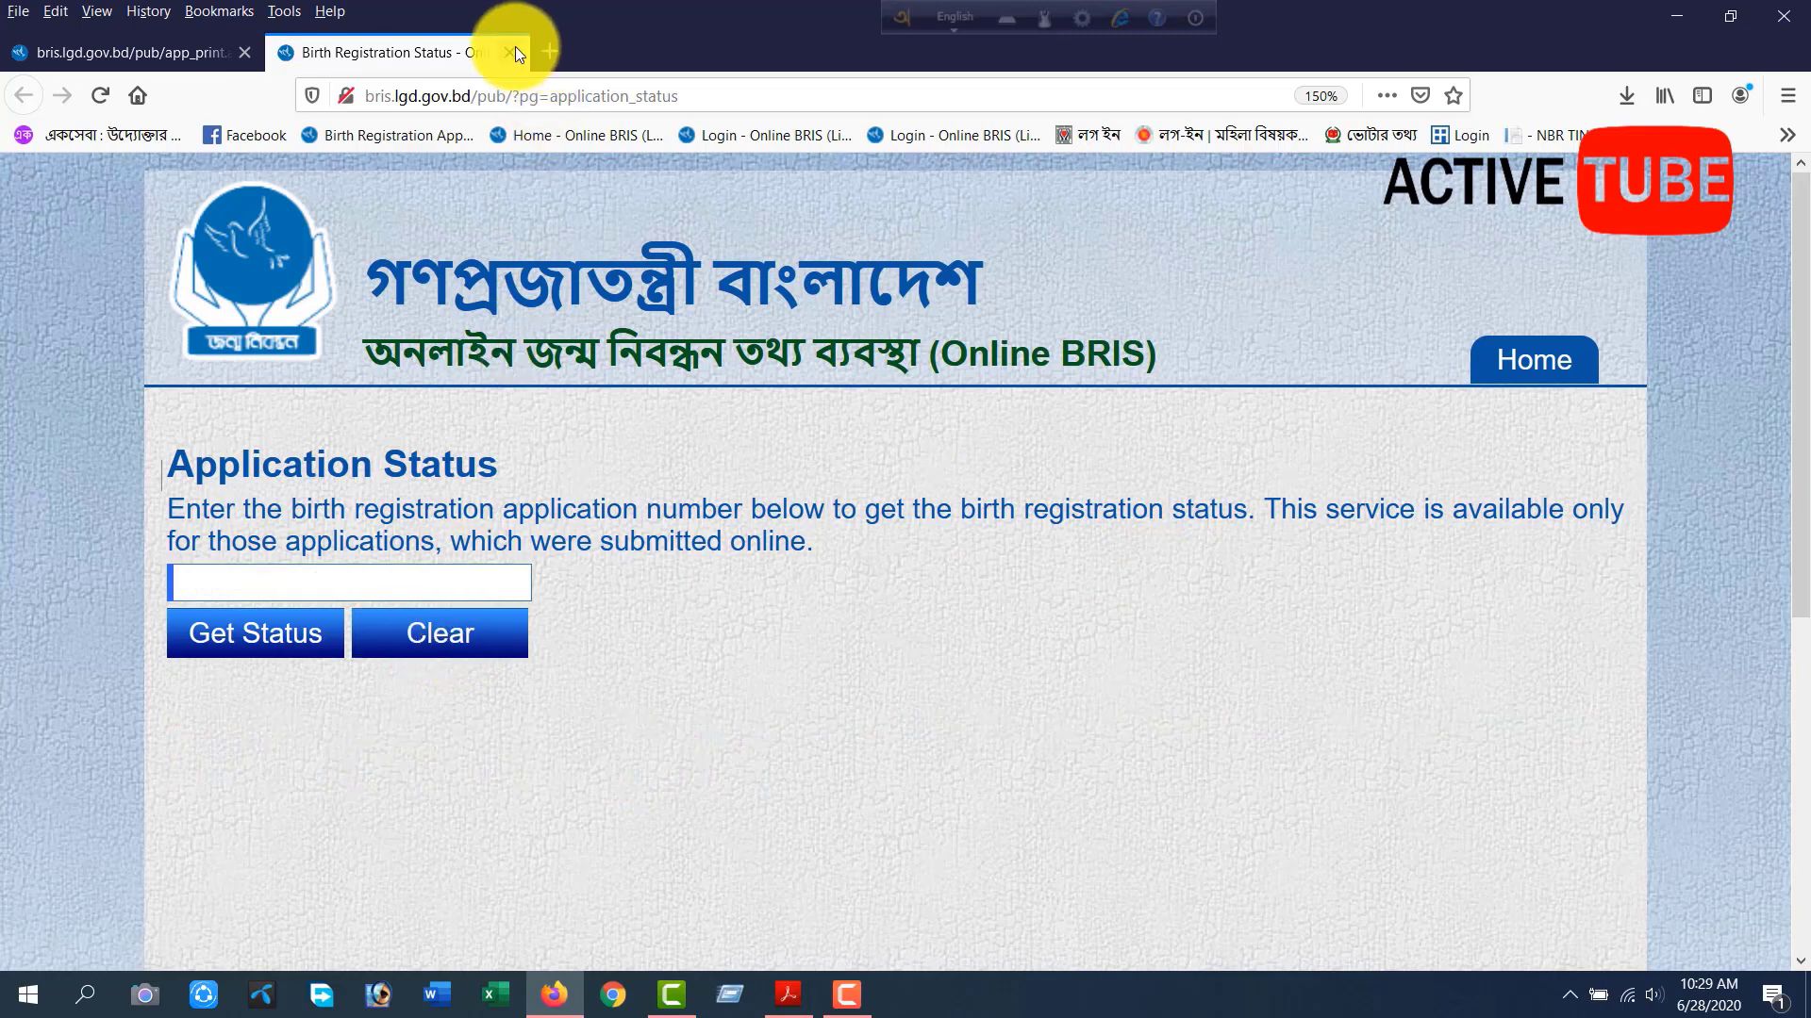
{"action": "left_click", "coordinate": [512, 51]}
{"action": "scroll", "coordinate": [647, 562], "scroll_direction": "down", "scroll_amount": 5}
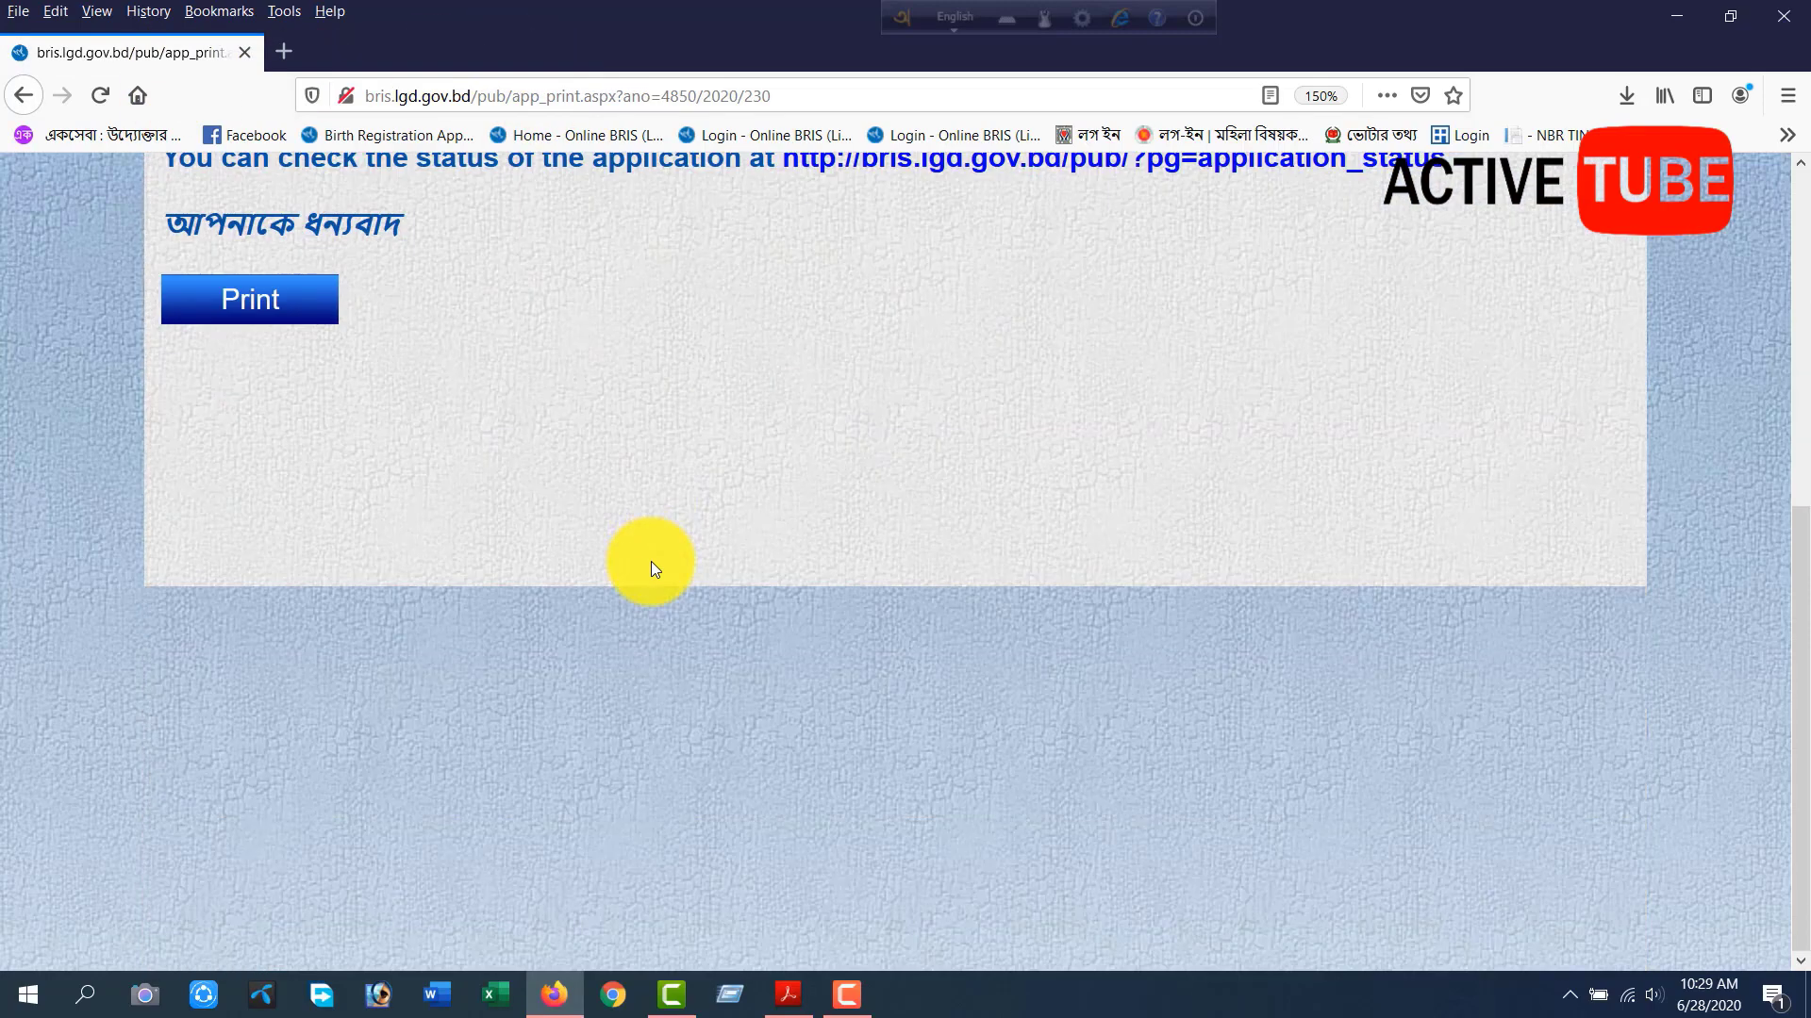
{"action": "scroll", "coordinate": [651, 562], "scroll_direction": "up", "scroll_amount": 5}
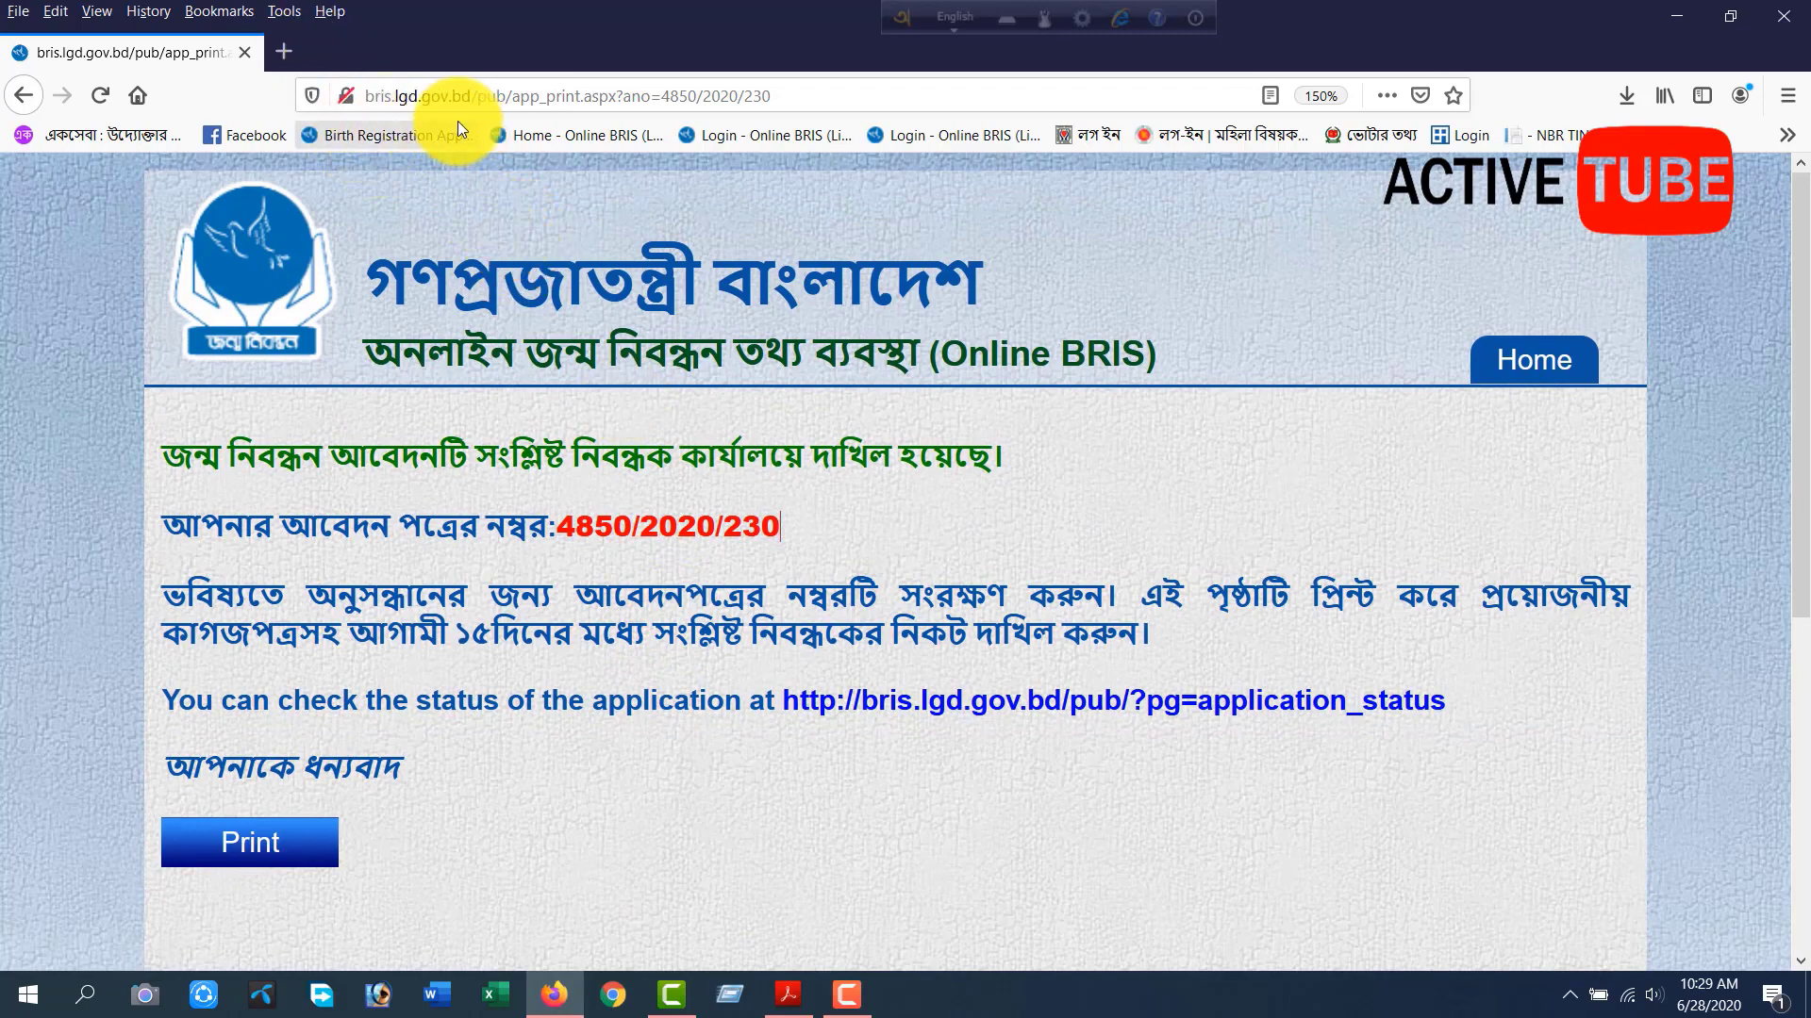
Open the bookmarked Home - Online BRIS (Live) site in a new tab and log in to the registrar account.
{"action": "left_click", "coordinate": [286, 49]}
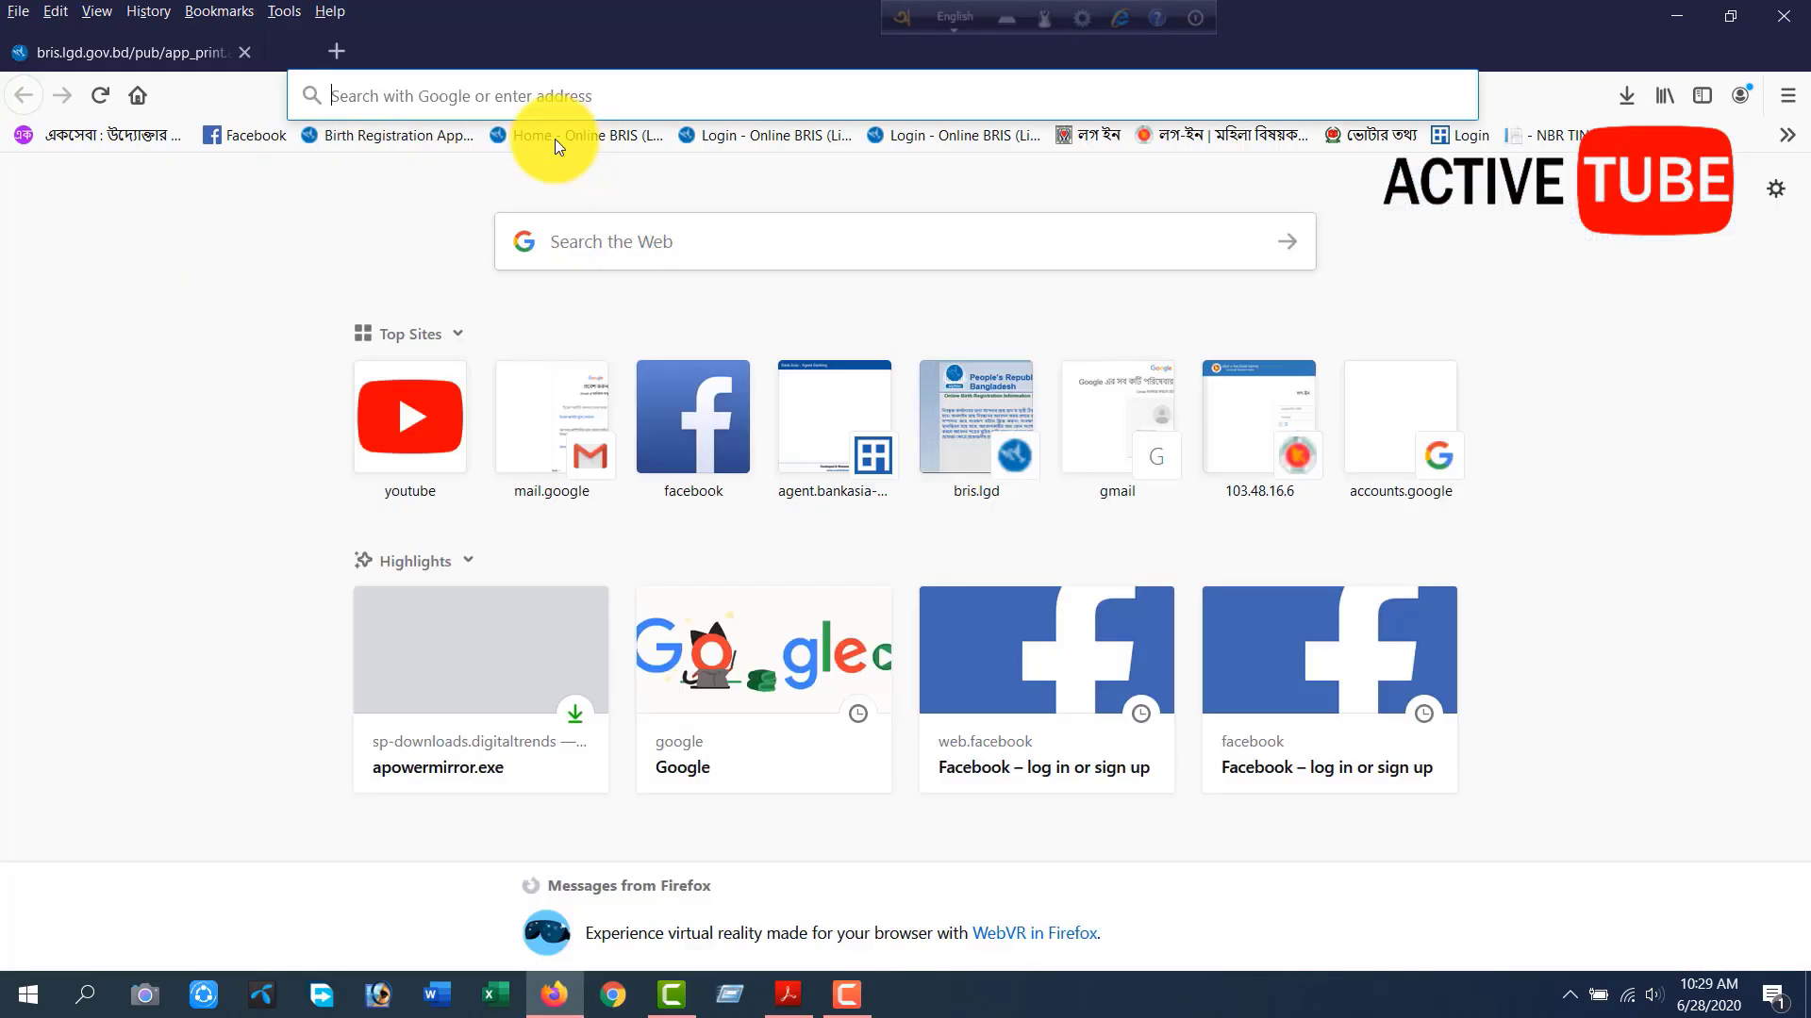
{"action": "left_click", "coordinate": [554, 139]}
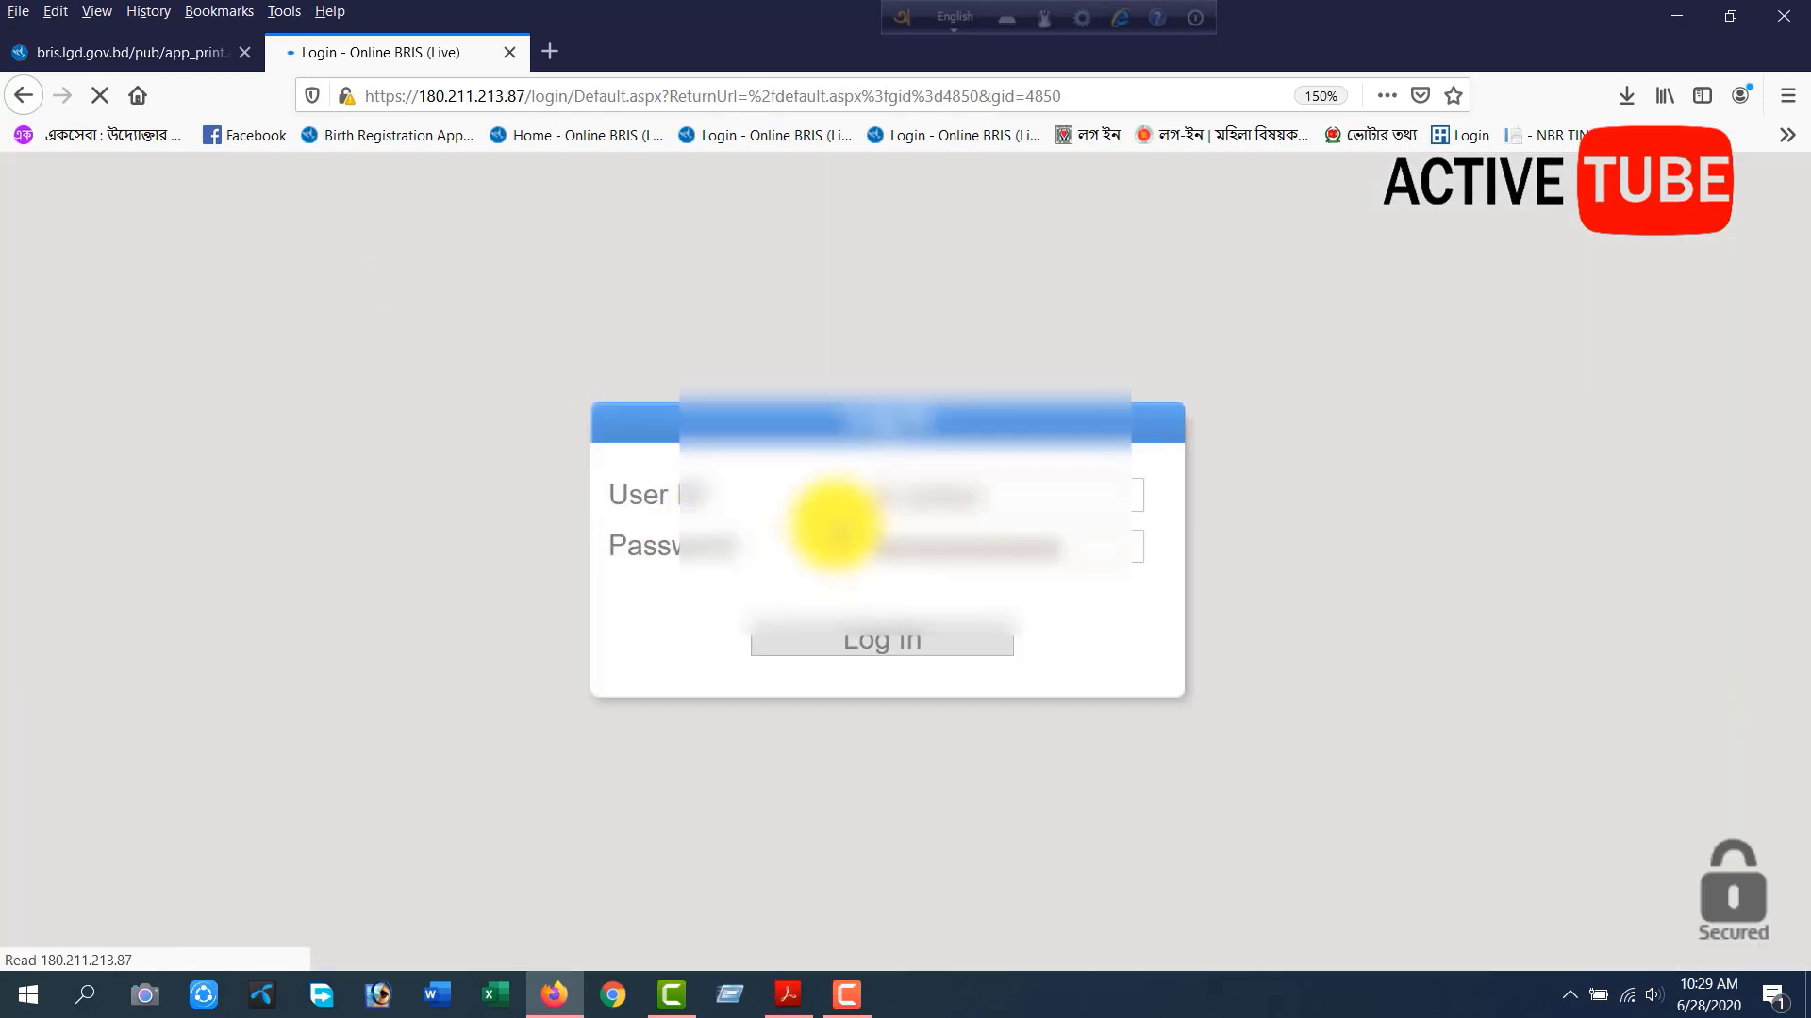
{"action": "left_click", "coordinate": [885, 643]}
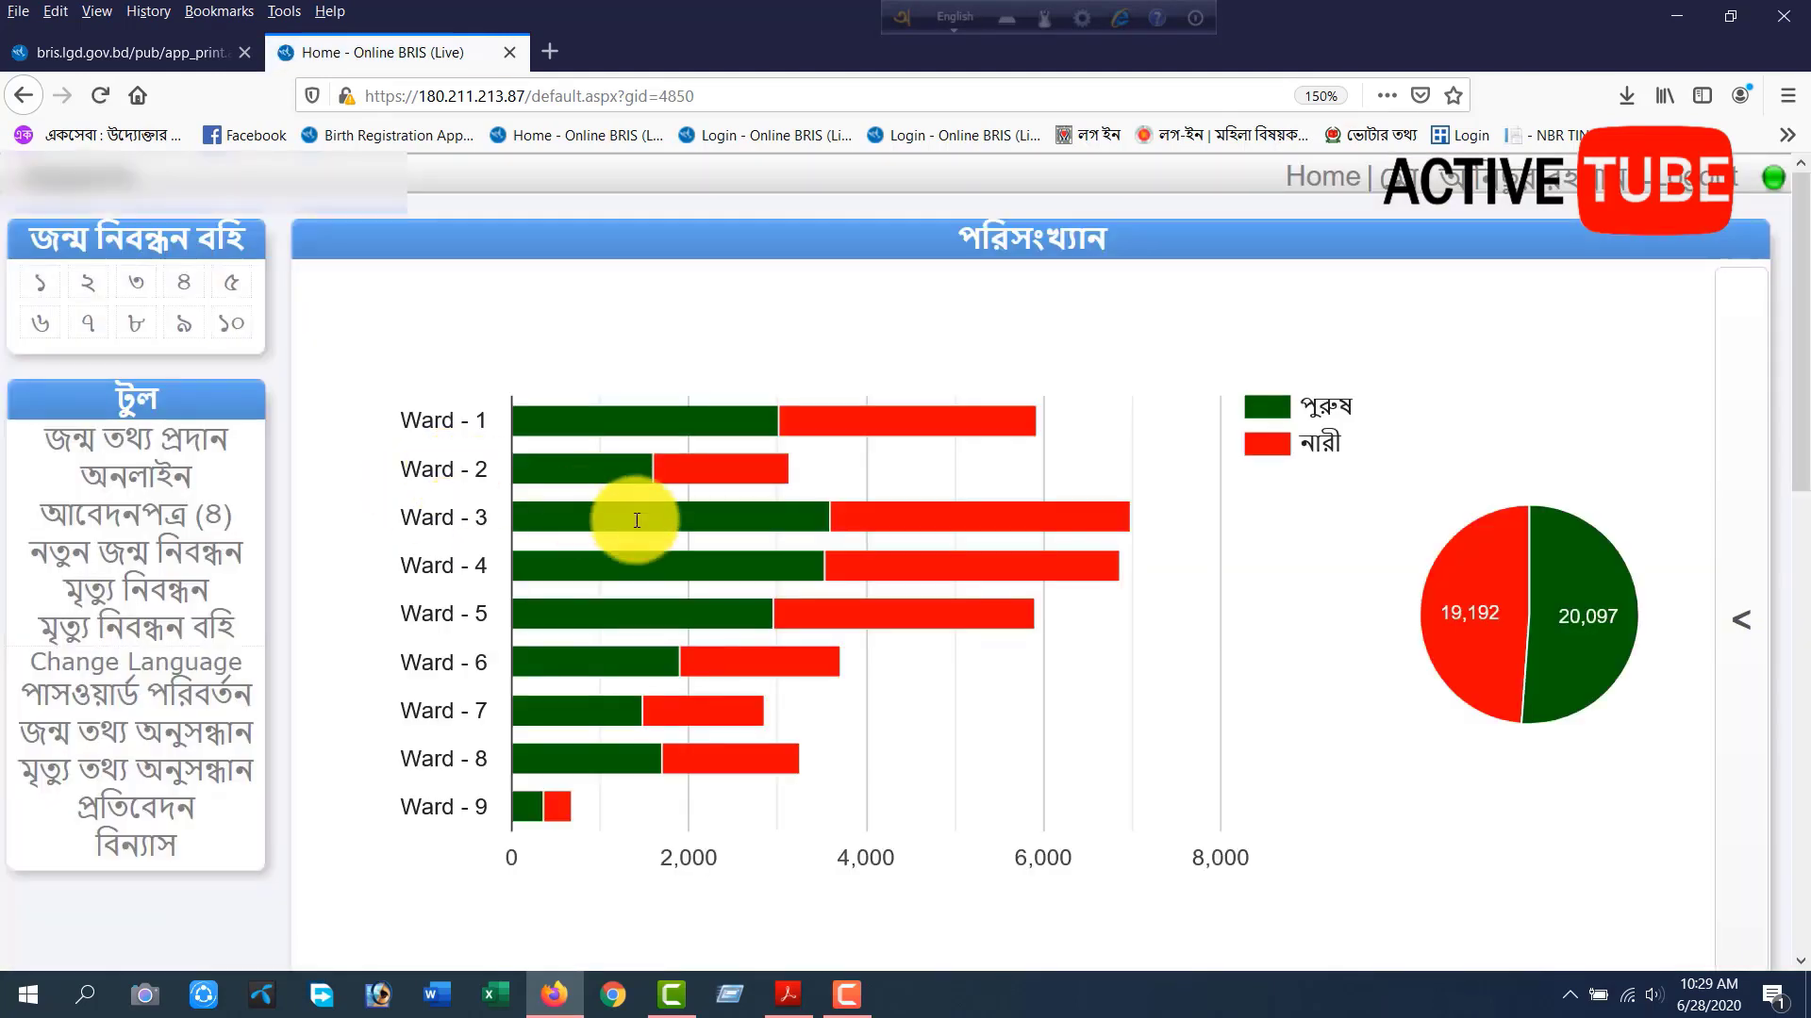
Open the statistics table, examine the male, female and total registrations for each ward, and return to the charts.
{"action": "left_click", "coordinate": [1747, 483]}
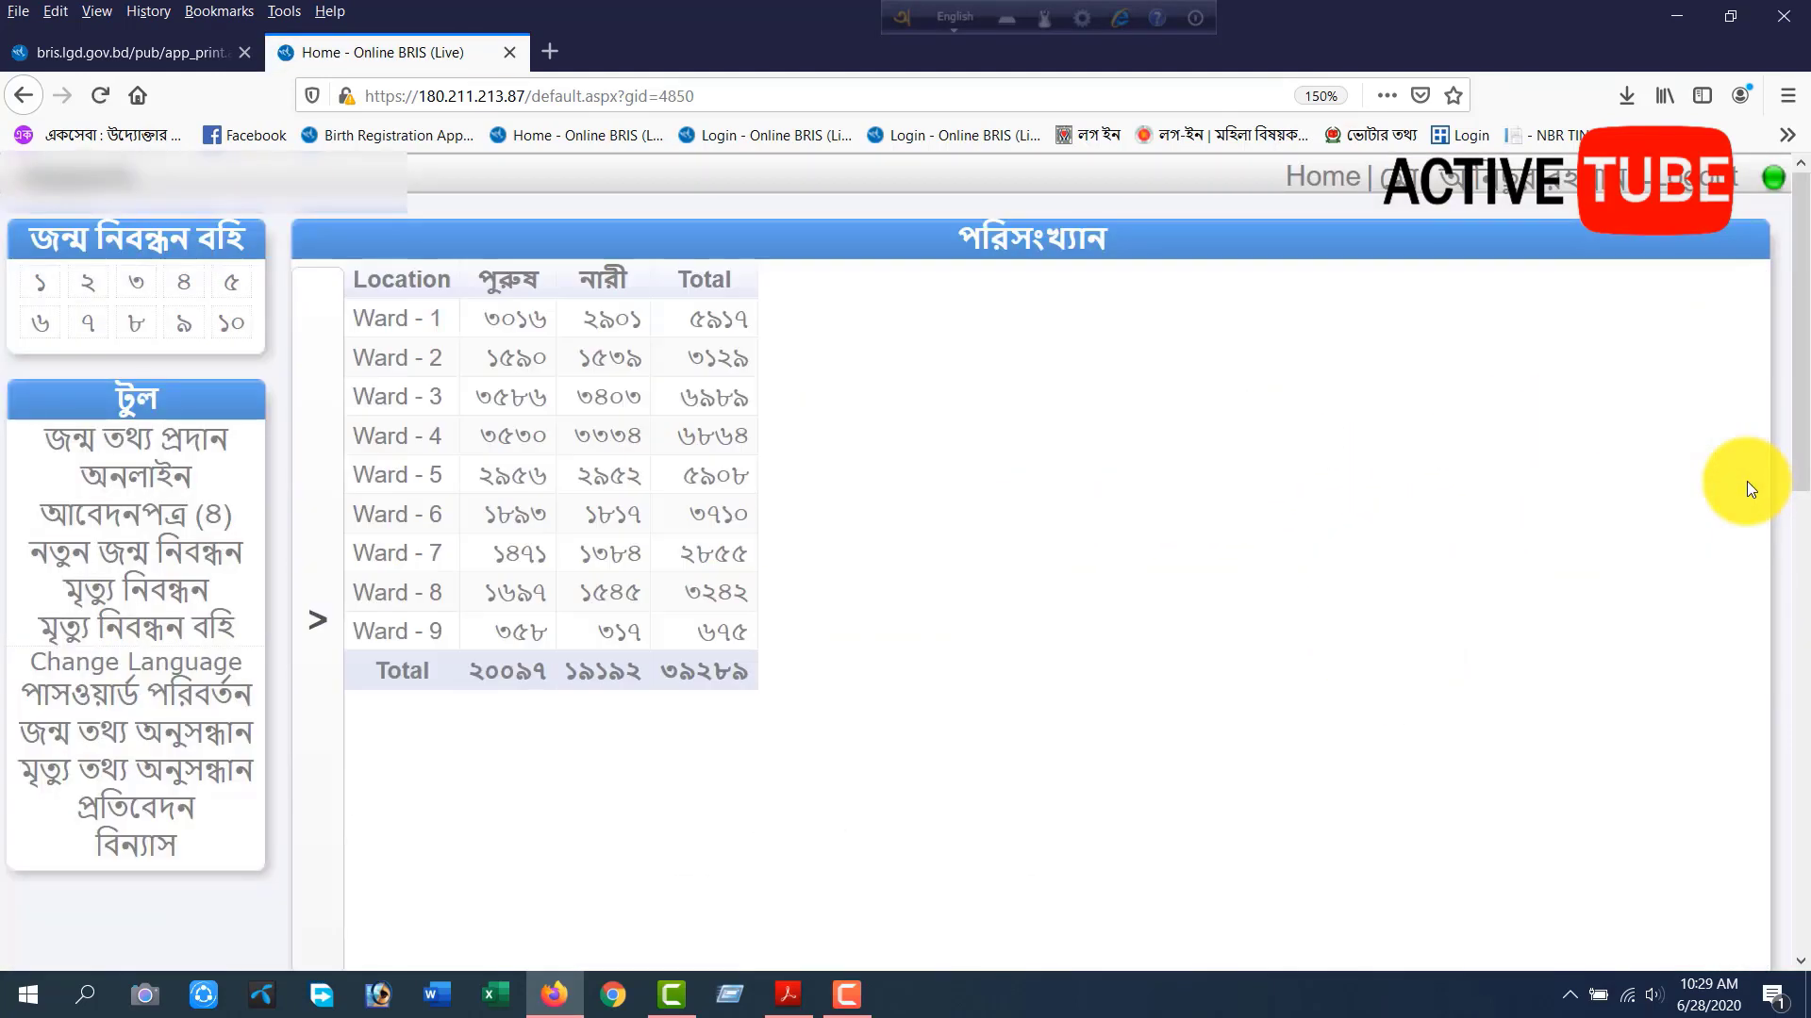
{"action": "left_click_drag", "start_coordinate": [366, 280], "coordinate": [833, 273]}
{"action": "left_click", "coordinate": [834, 264]}
{"action": "left_click_drag", "start_coordinate": [373, 318], "coordinate": [749, 313]}
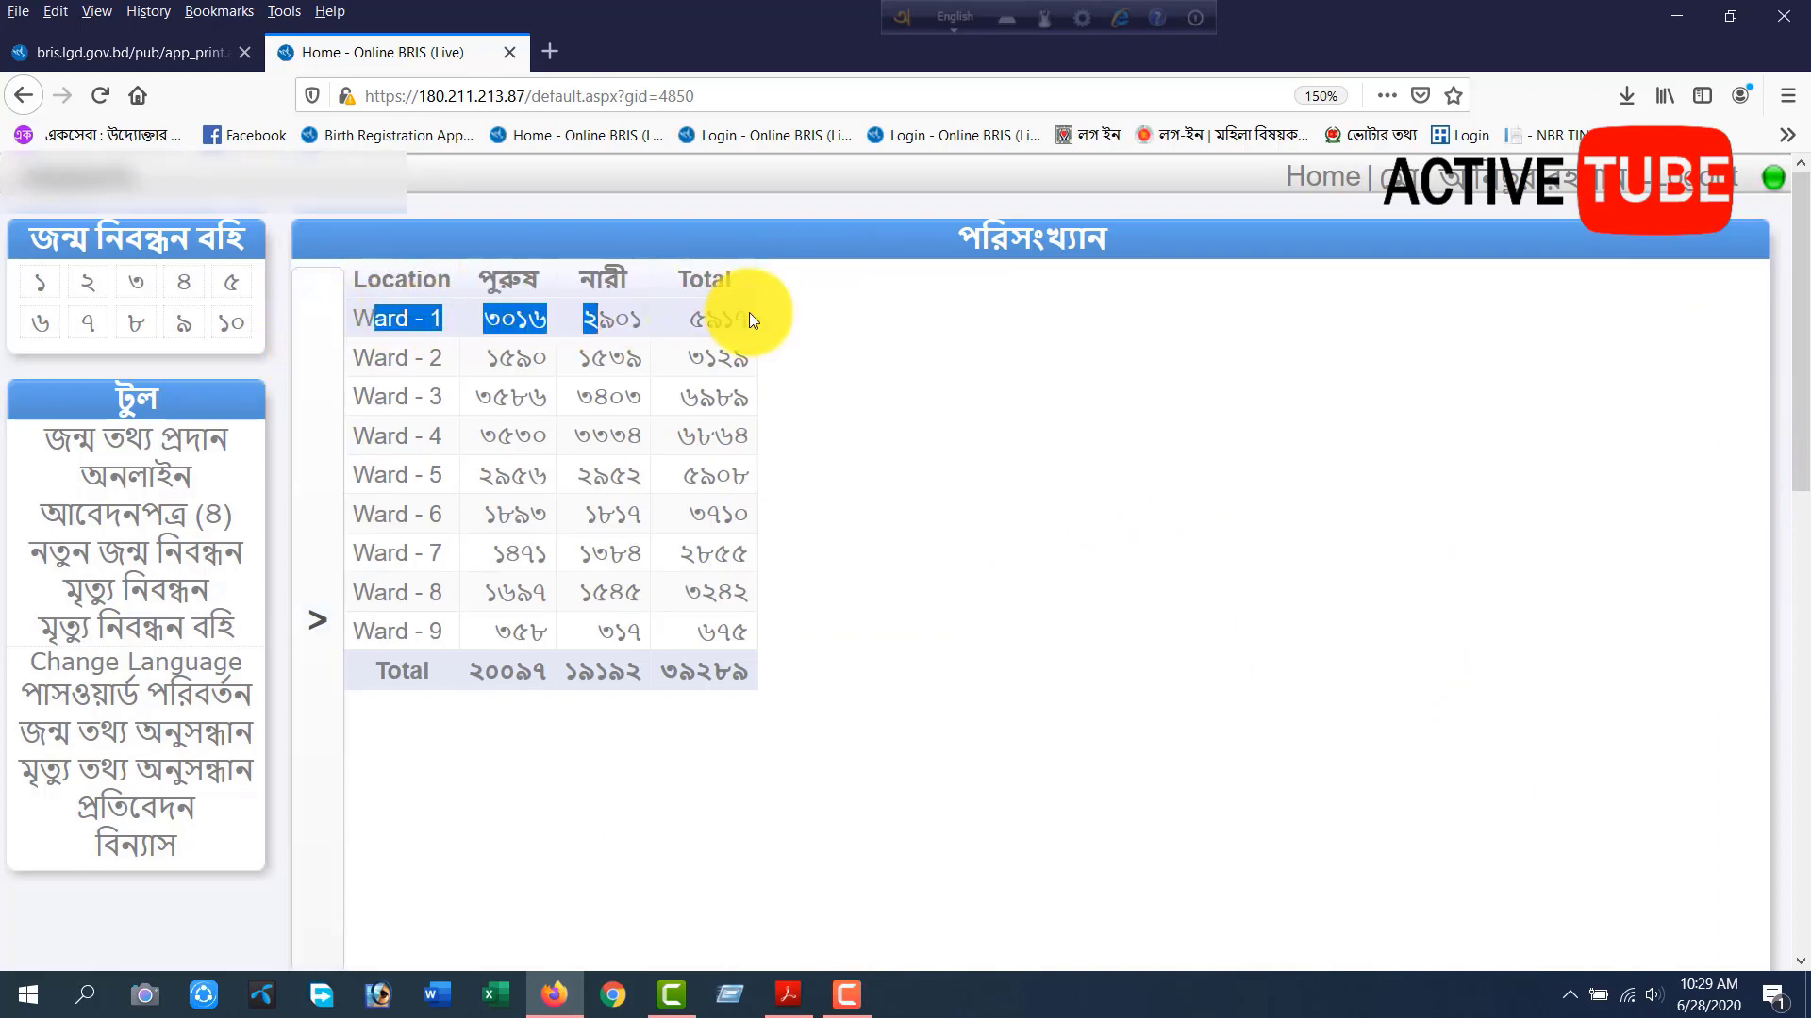
{"action": "left_click_drag", "start_coordinate": [373, 358], "coordinate": [760, 370]}
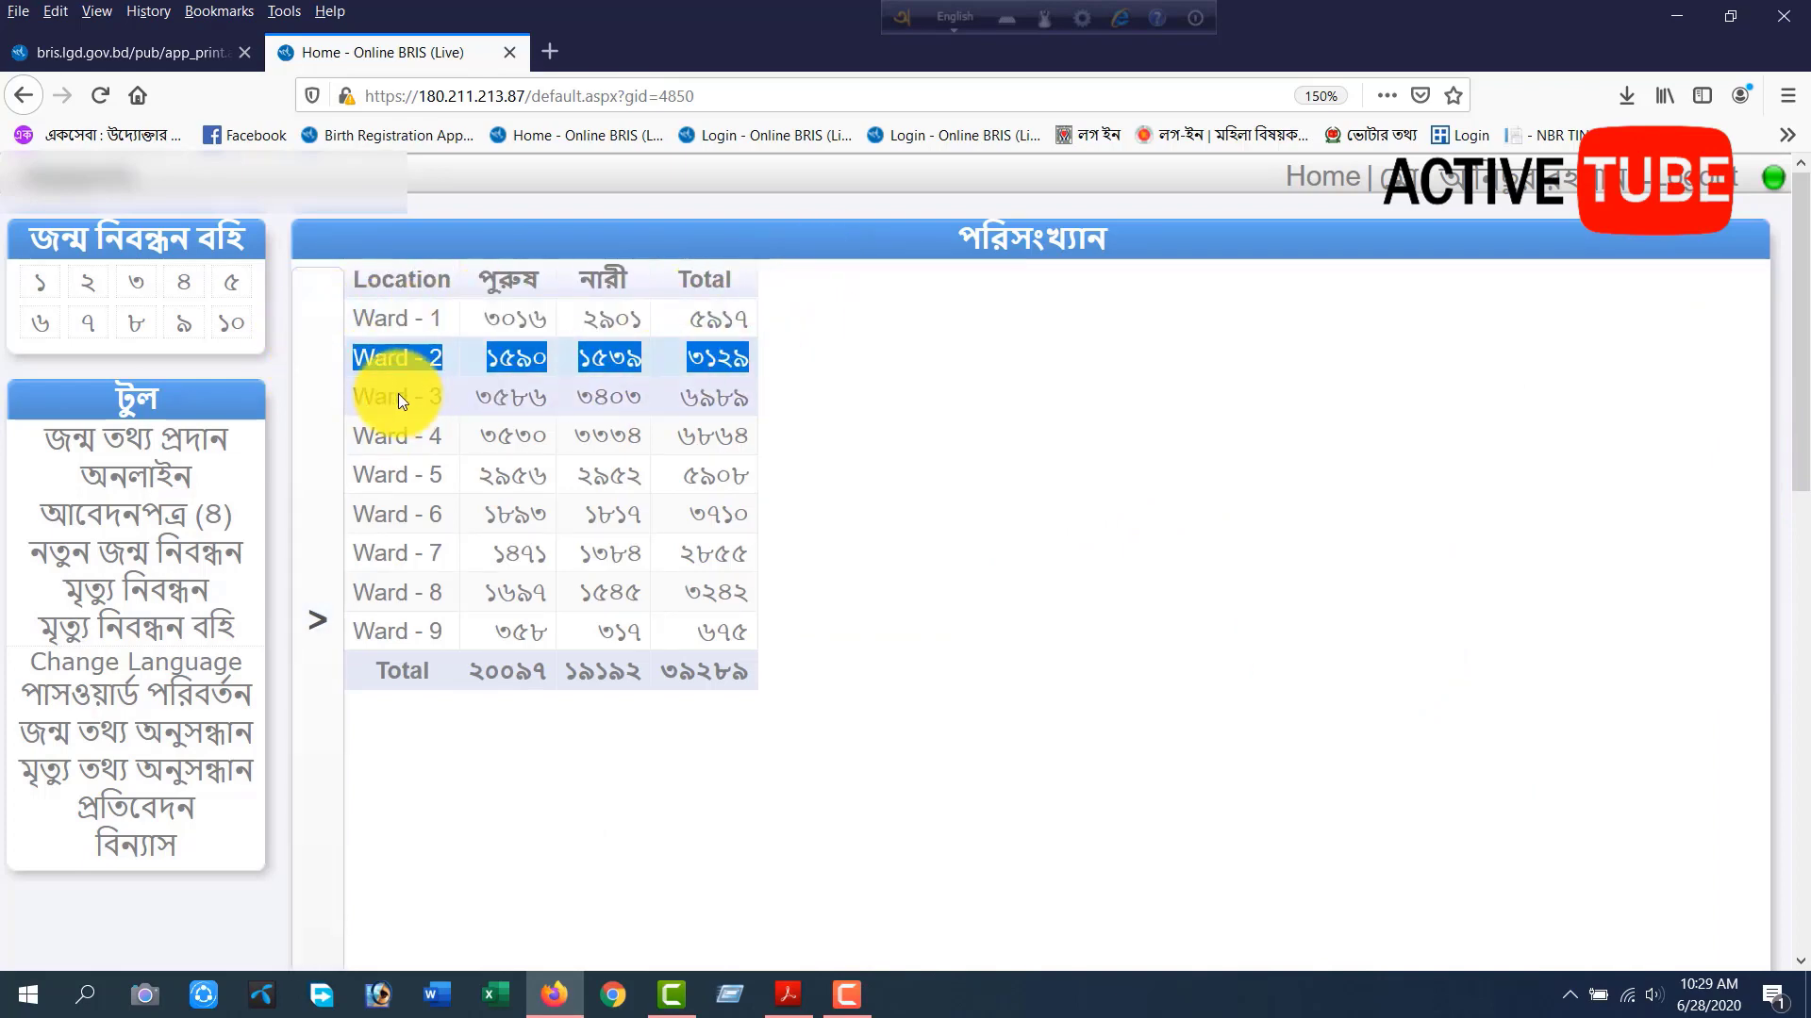
{"action": "left_click_drag", "start_coordinate": [377, 396], "coordinate": [798, 399]}
{"action": "left_click_drag", "start_coordinate": [359, 436], "coordinate": [807, 436]}
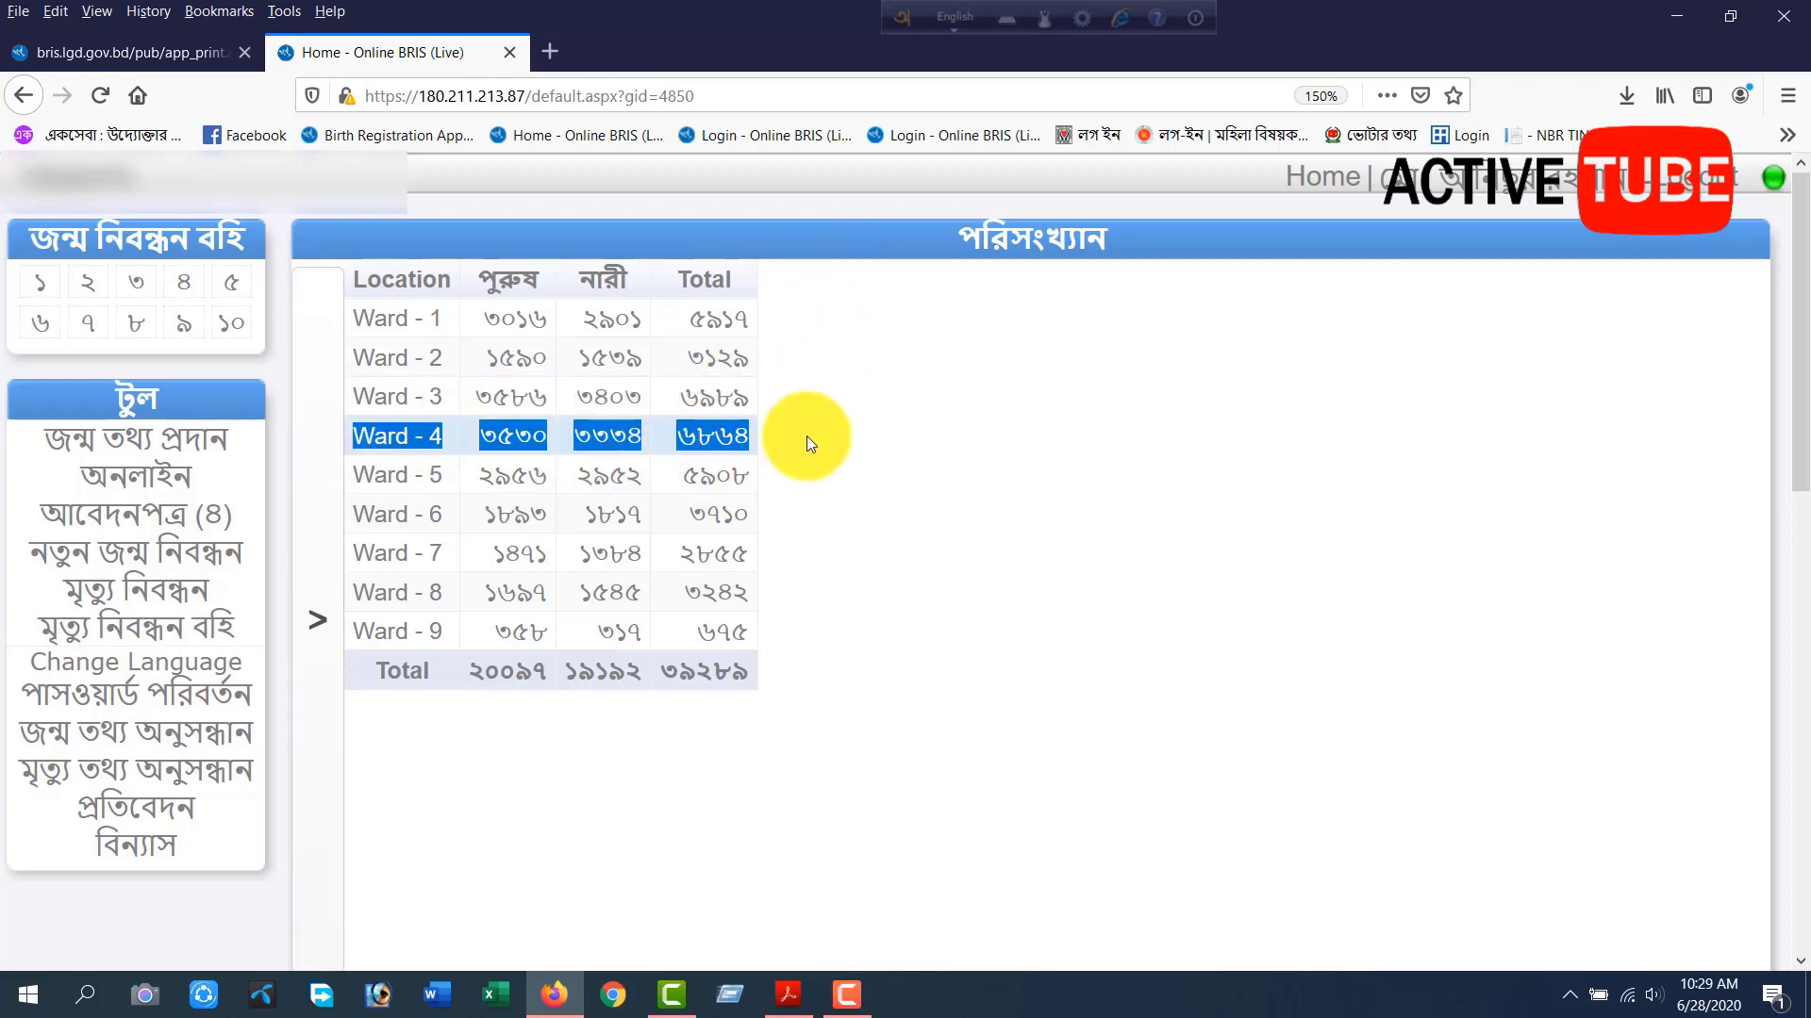
{"action": "left_click_drag", "start_coordinate": [394, 475], "coordinate": [758, 475]}
{"action": "left_click_drag", "start_coordinate": [396, 514], "coordinate": [643, 556]}
{"action": "left_click_drag", "start_coordinate": [385, 556], "coordinate": [757, 553]}
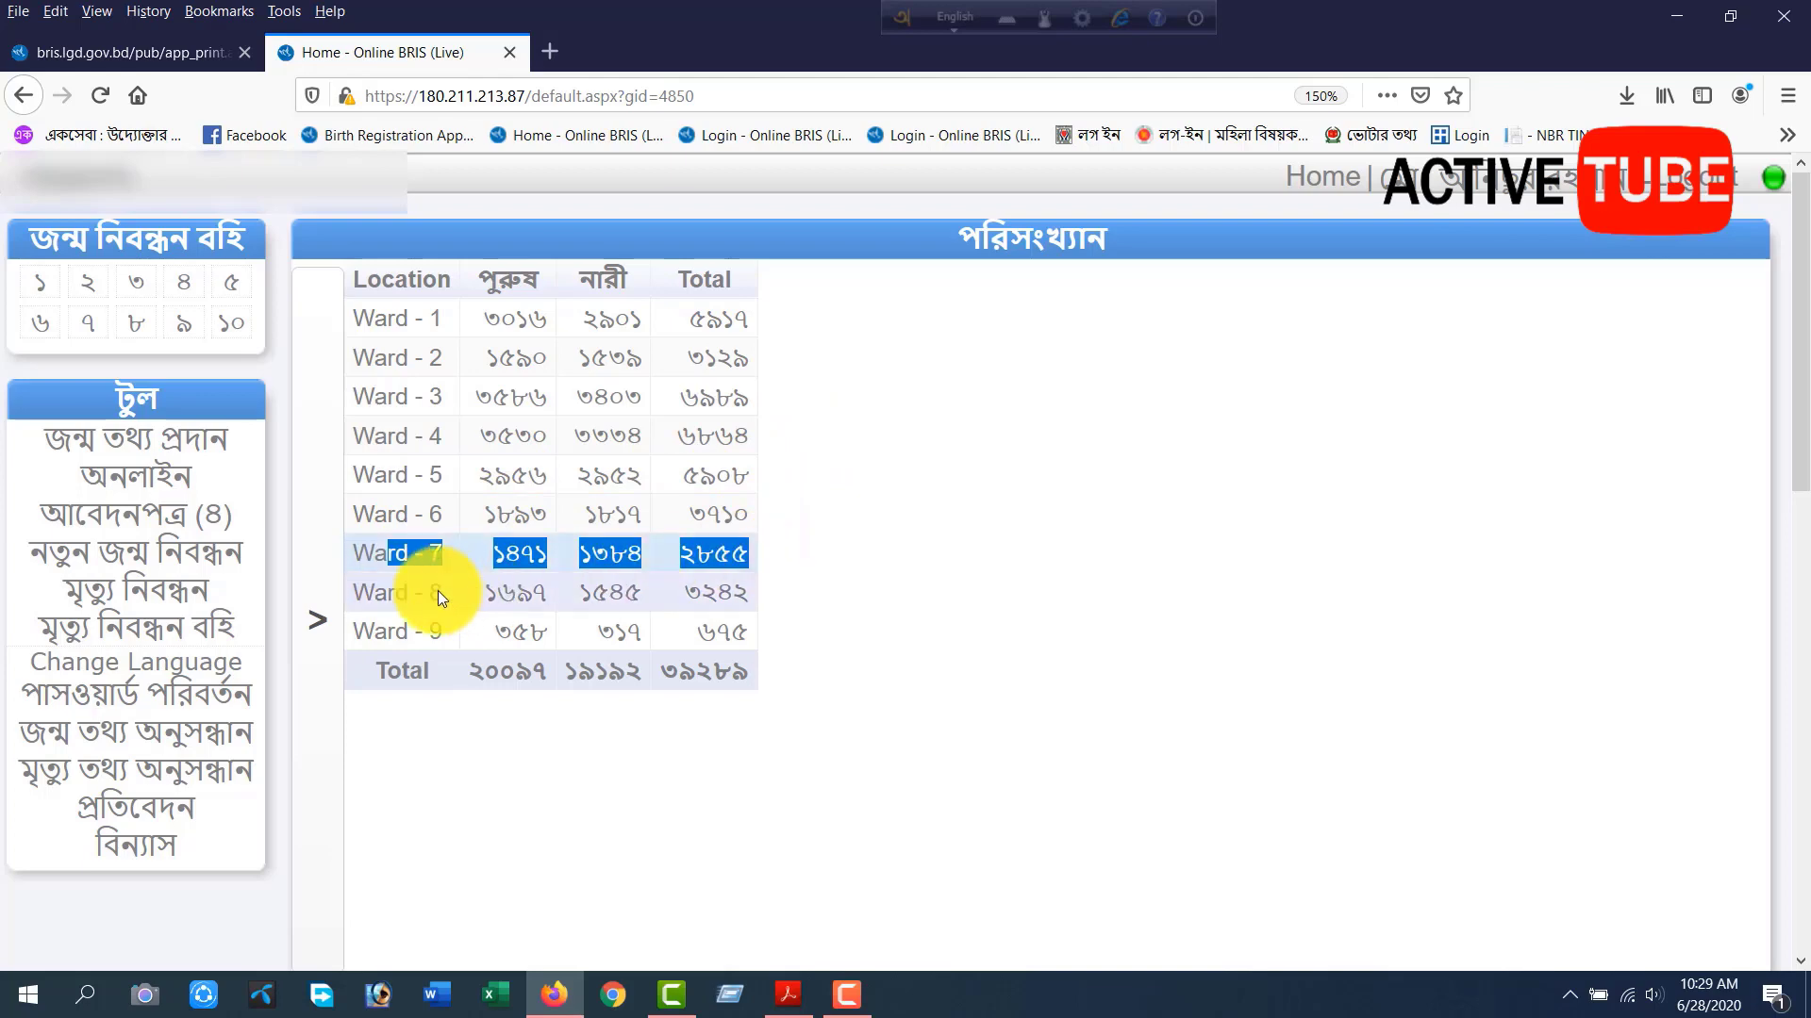
{"action": "left_click_drag", "start_coordinate": [439, 591], "coordinate": [746, 596]}
{"action": "left_click_drag", "start_coordinate": [460, 630], "coordinate": [807, 633]}
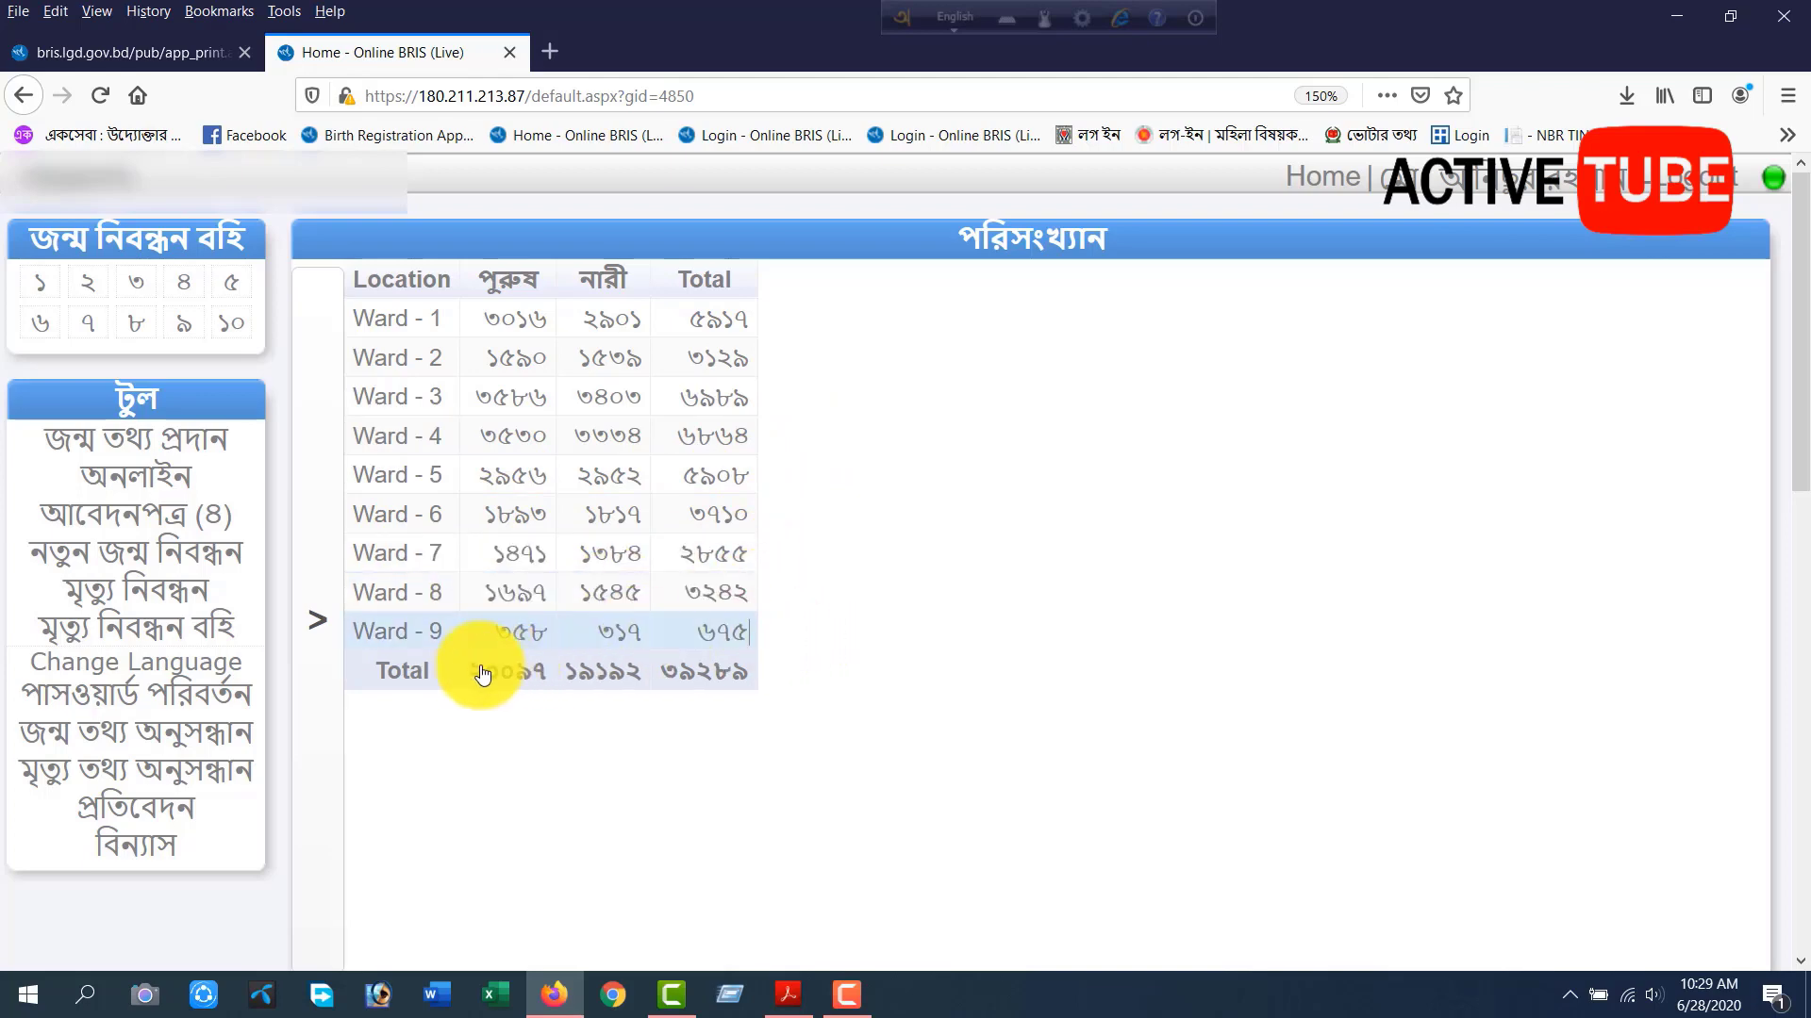
{"action": "left_click_drag", "start_coordinate": [483, 668], "coordinate": [828, 663]}
{"action": "left_click", "coordinate": [844, 630]}
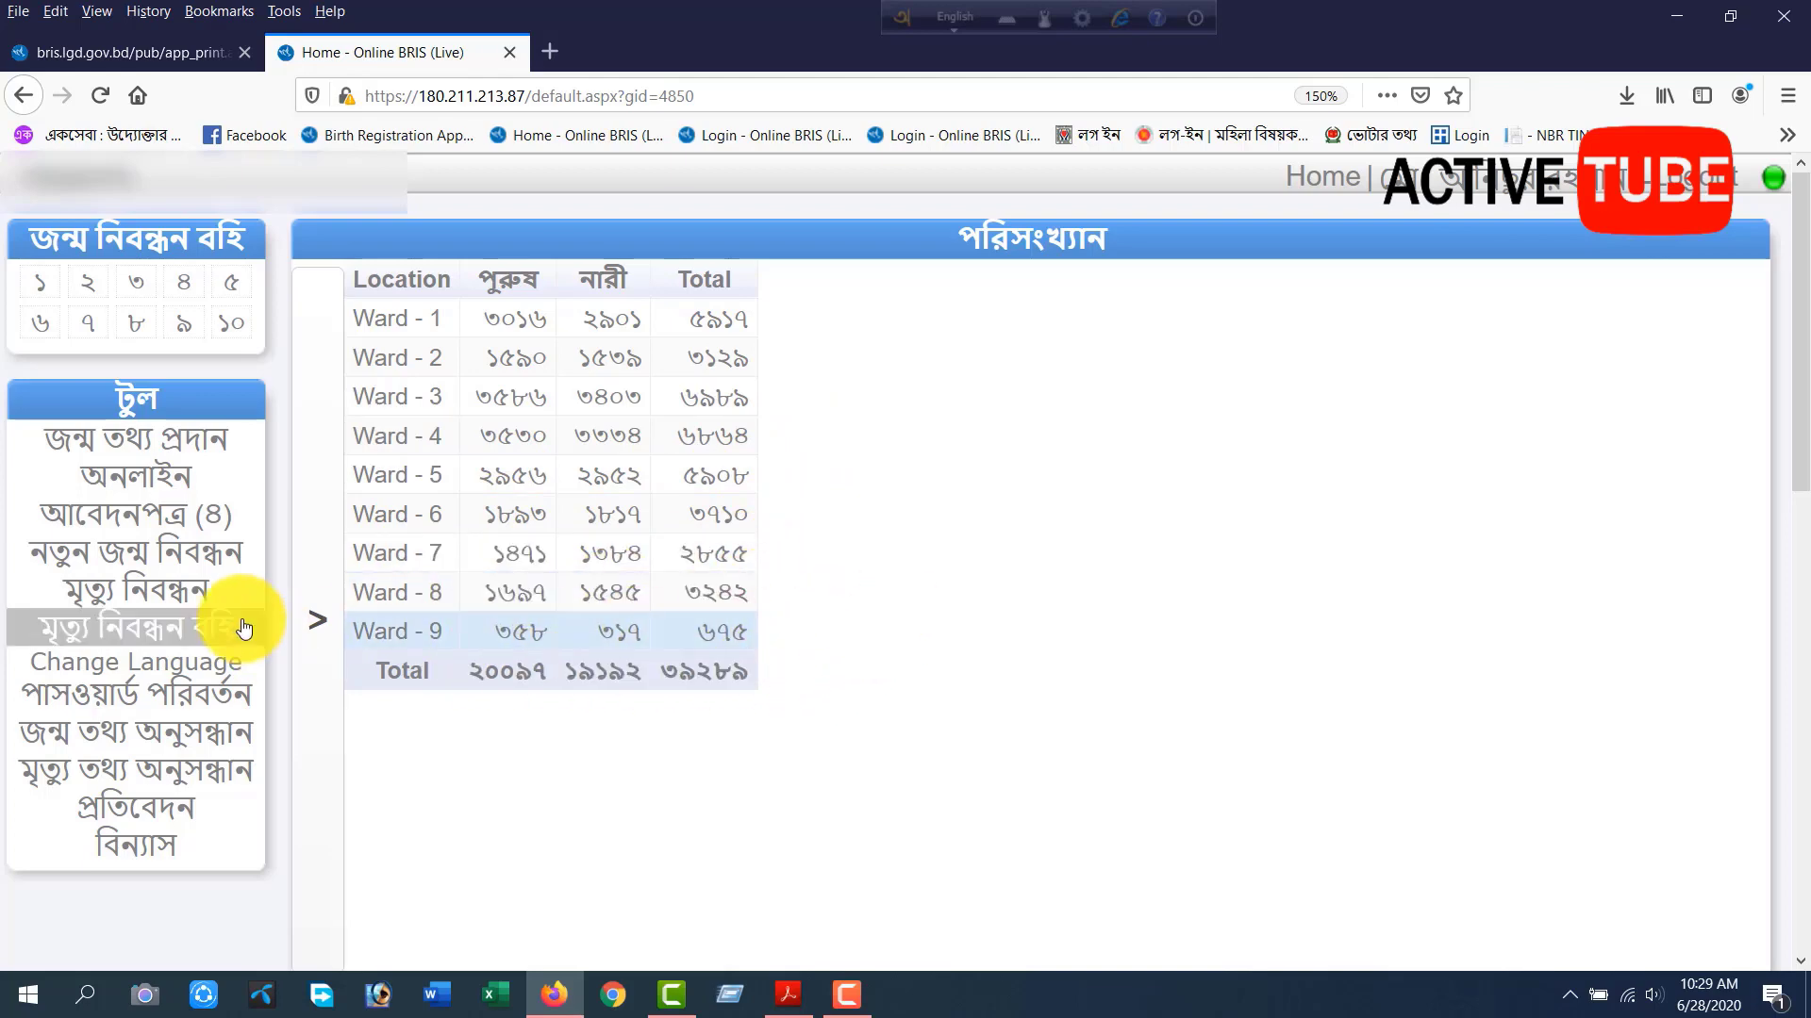
{"action": "left_click", "coordinate": [313, 608]}
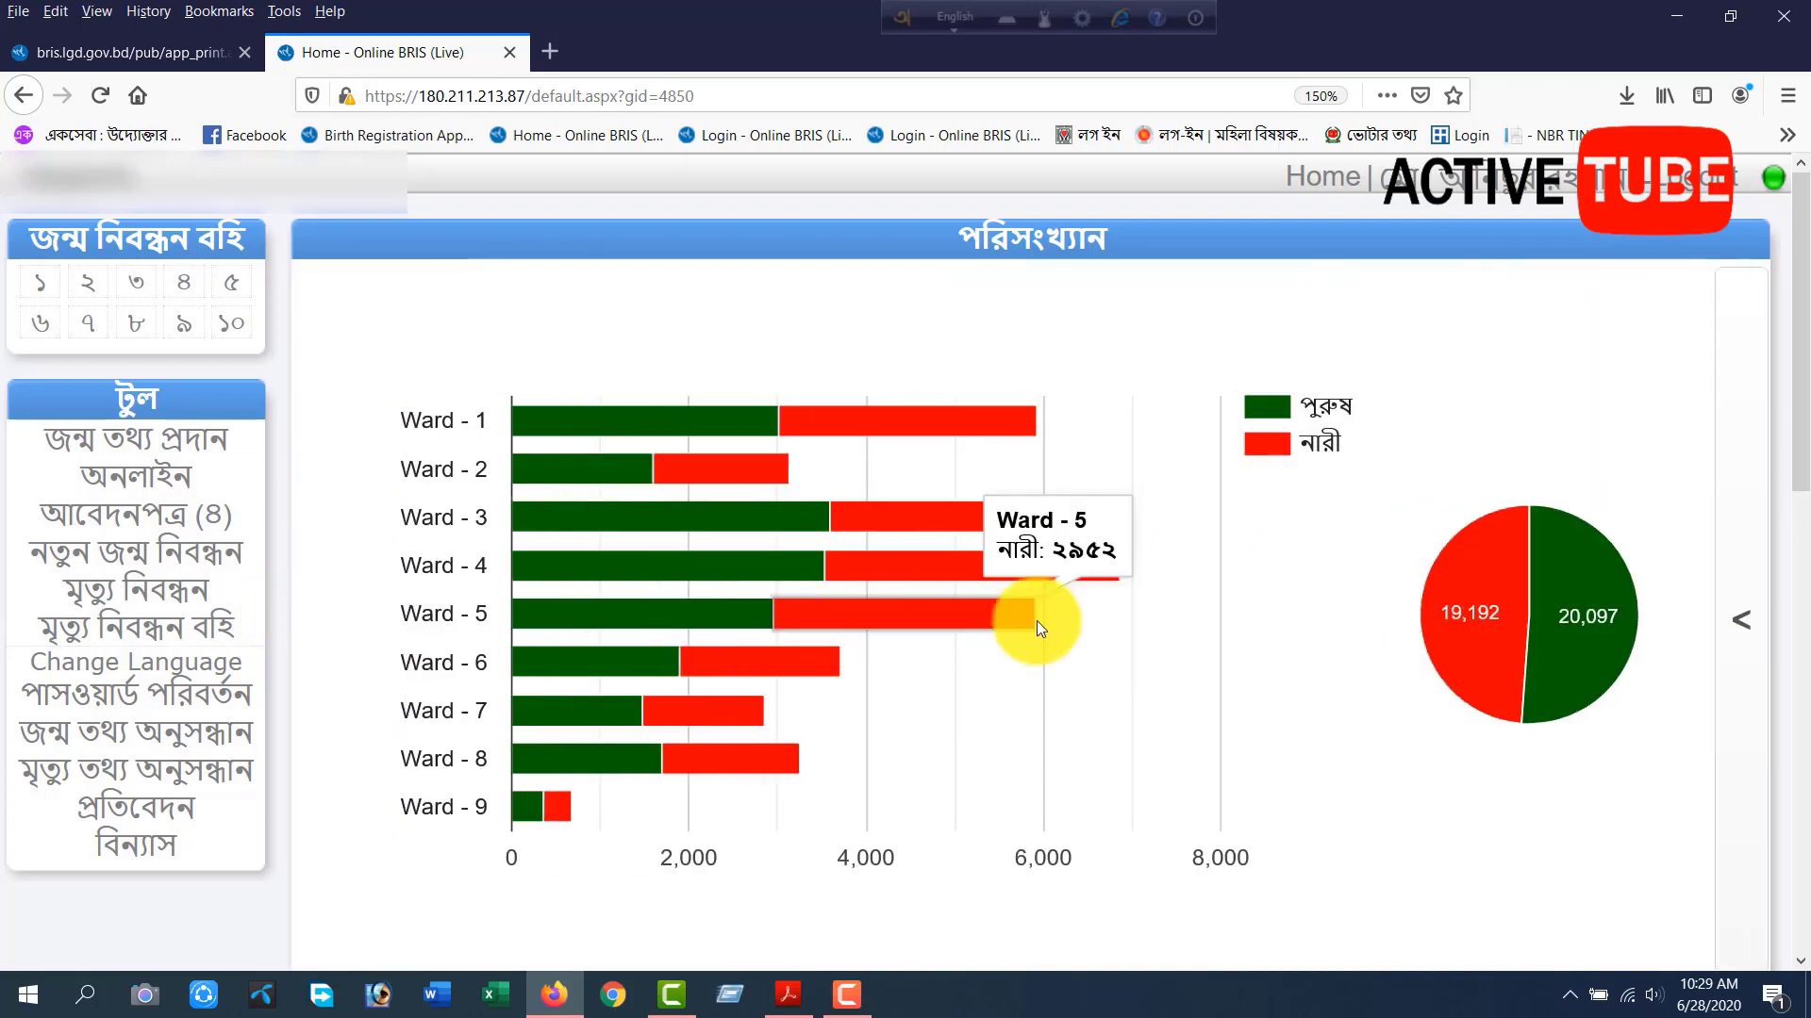
{"action": "mouse_move", "coordinate": [1570, 618]}
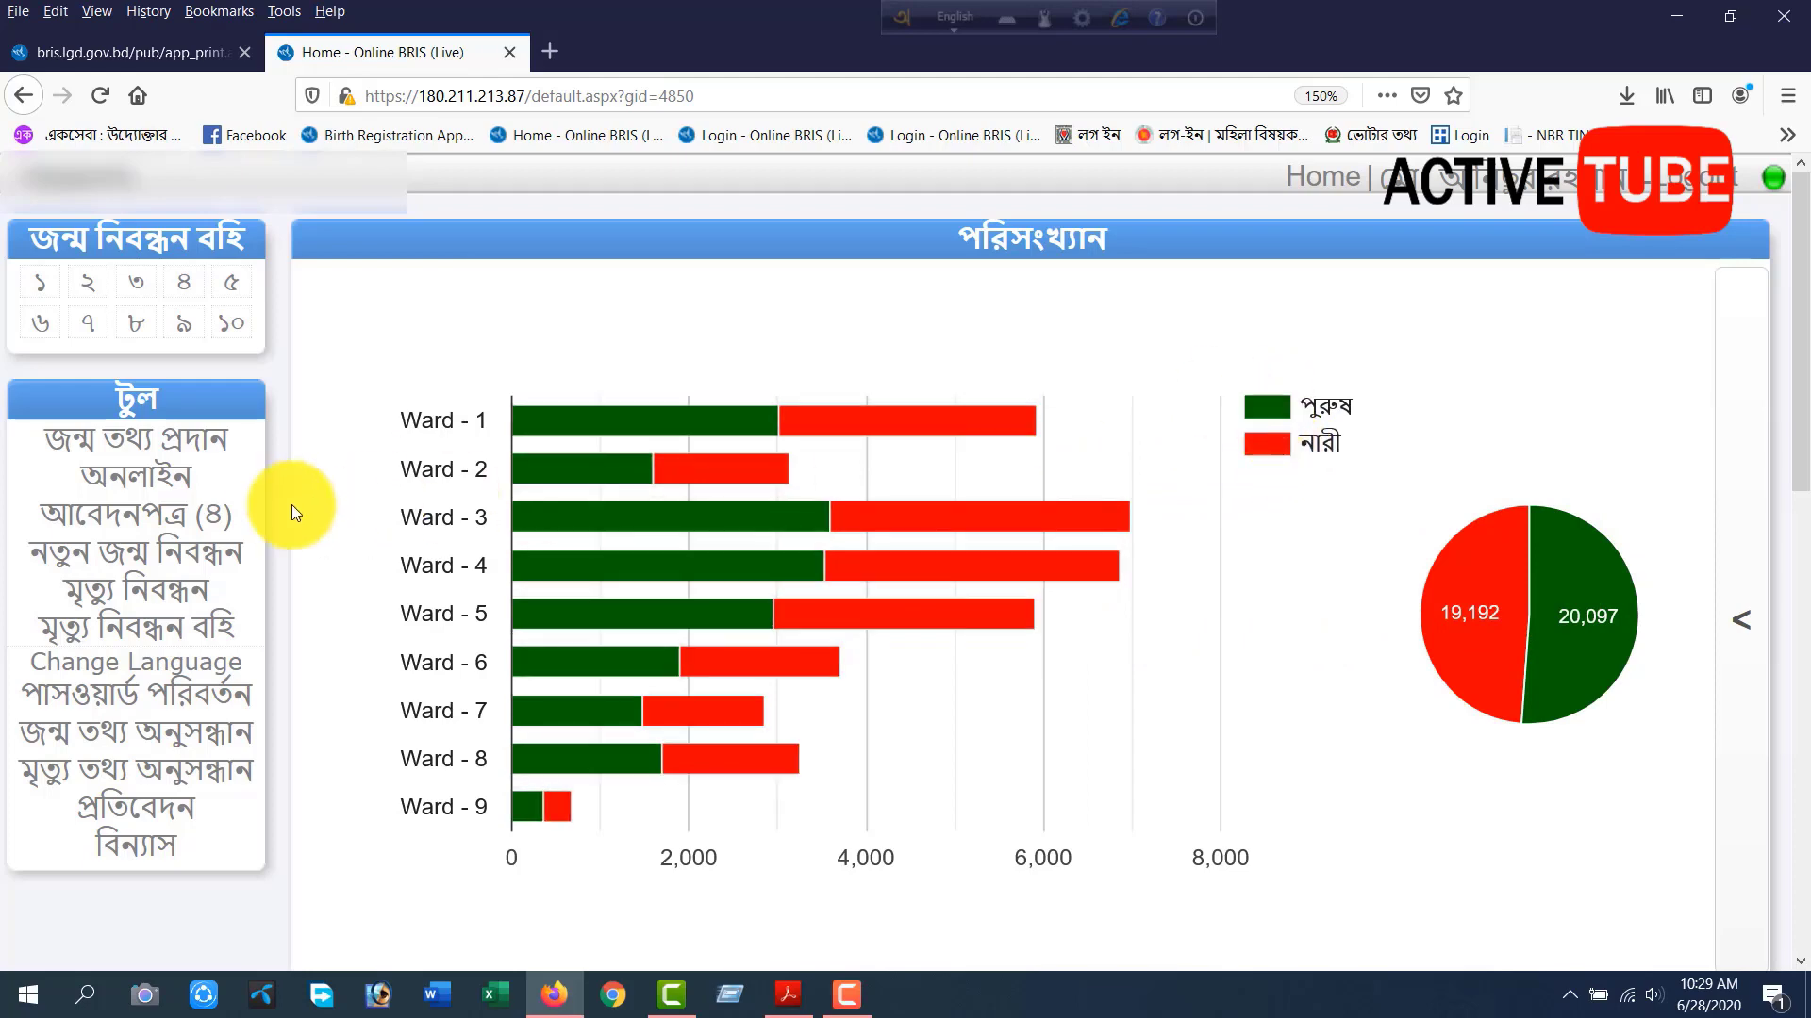
Open the online applications list, open the first listed birth application, and locate its application number.
{"action": "left_click", "coordinate": [184, 491]}
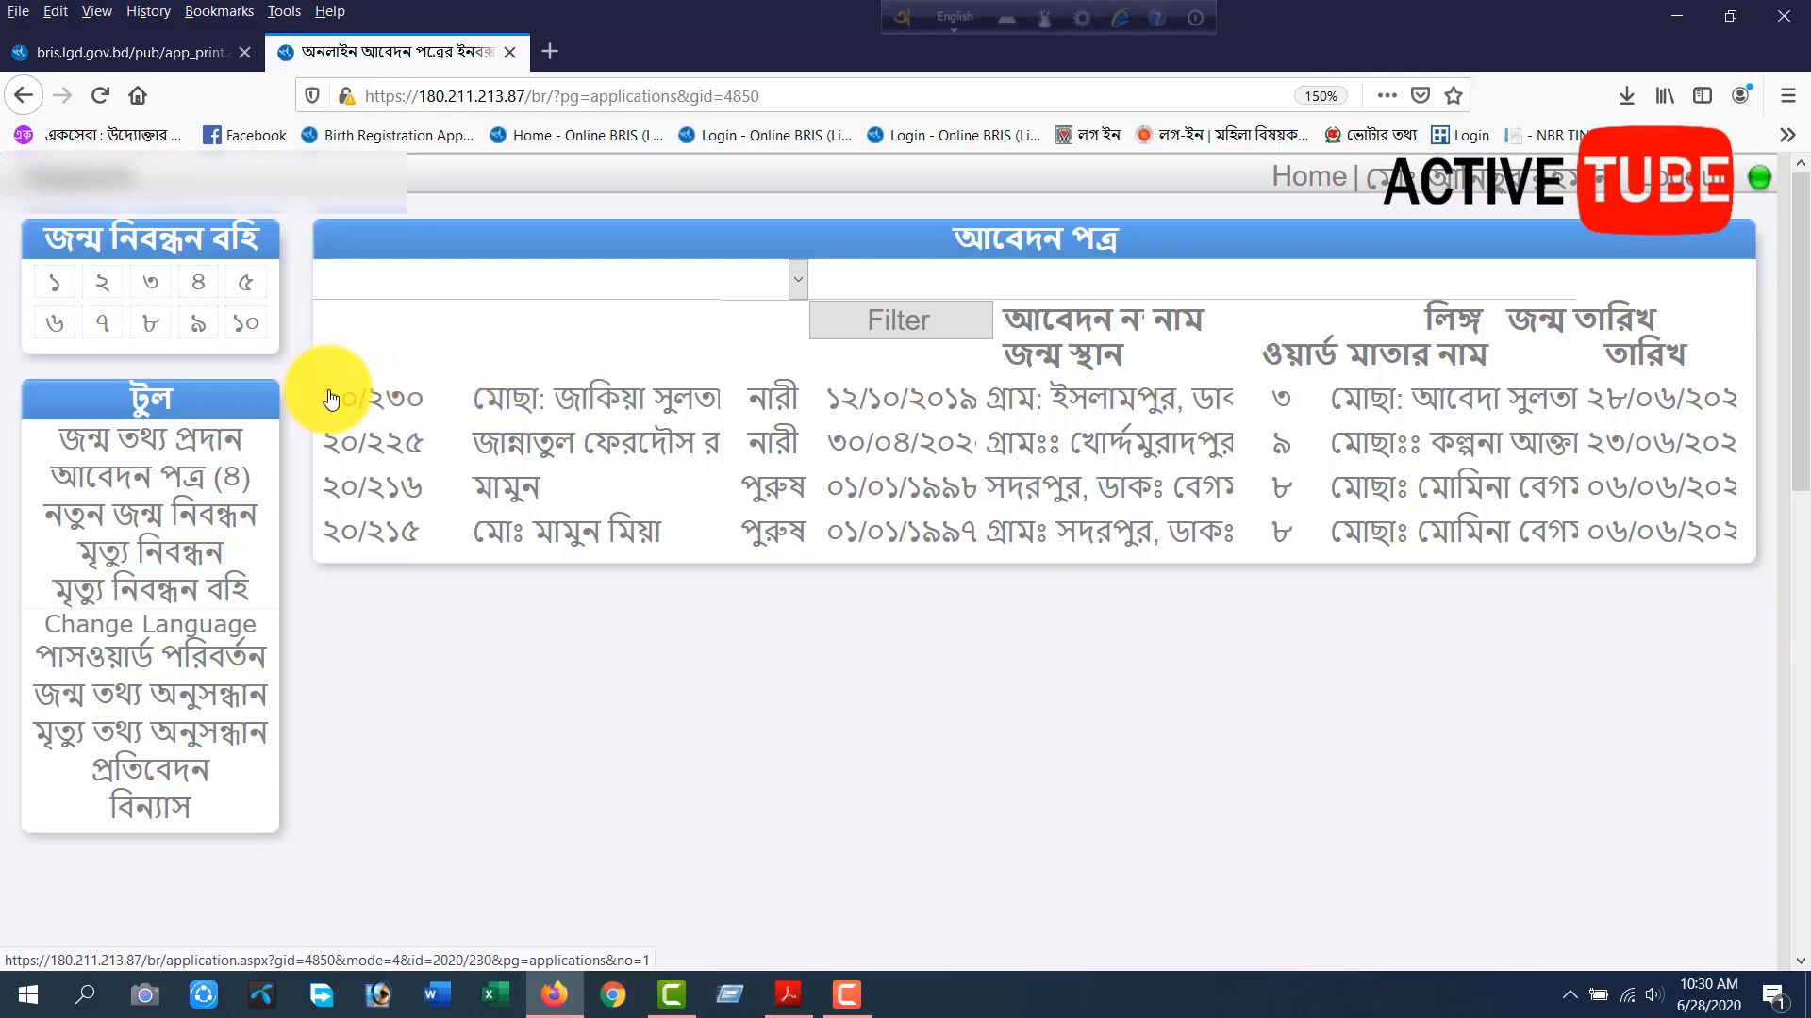
{"action": "left_click_drag", "start_coordinate": [328, 391], "coordinate": [594, 404]}
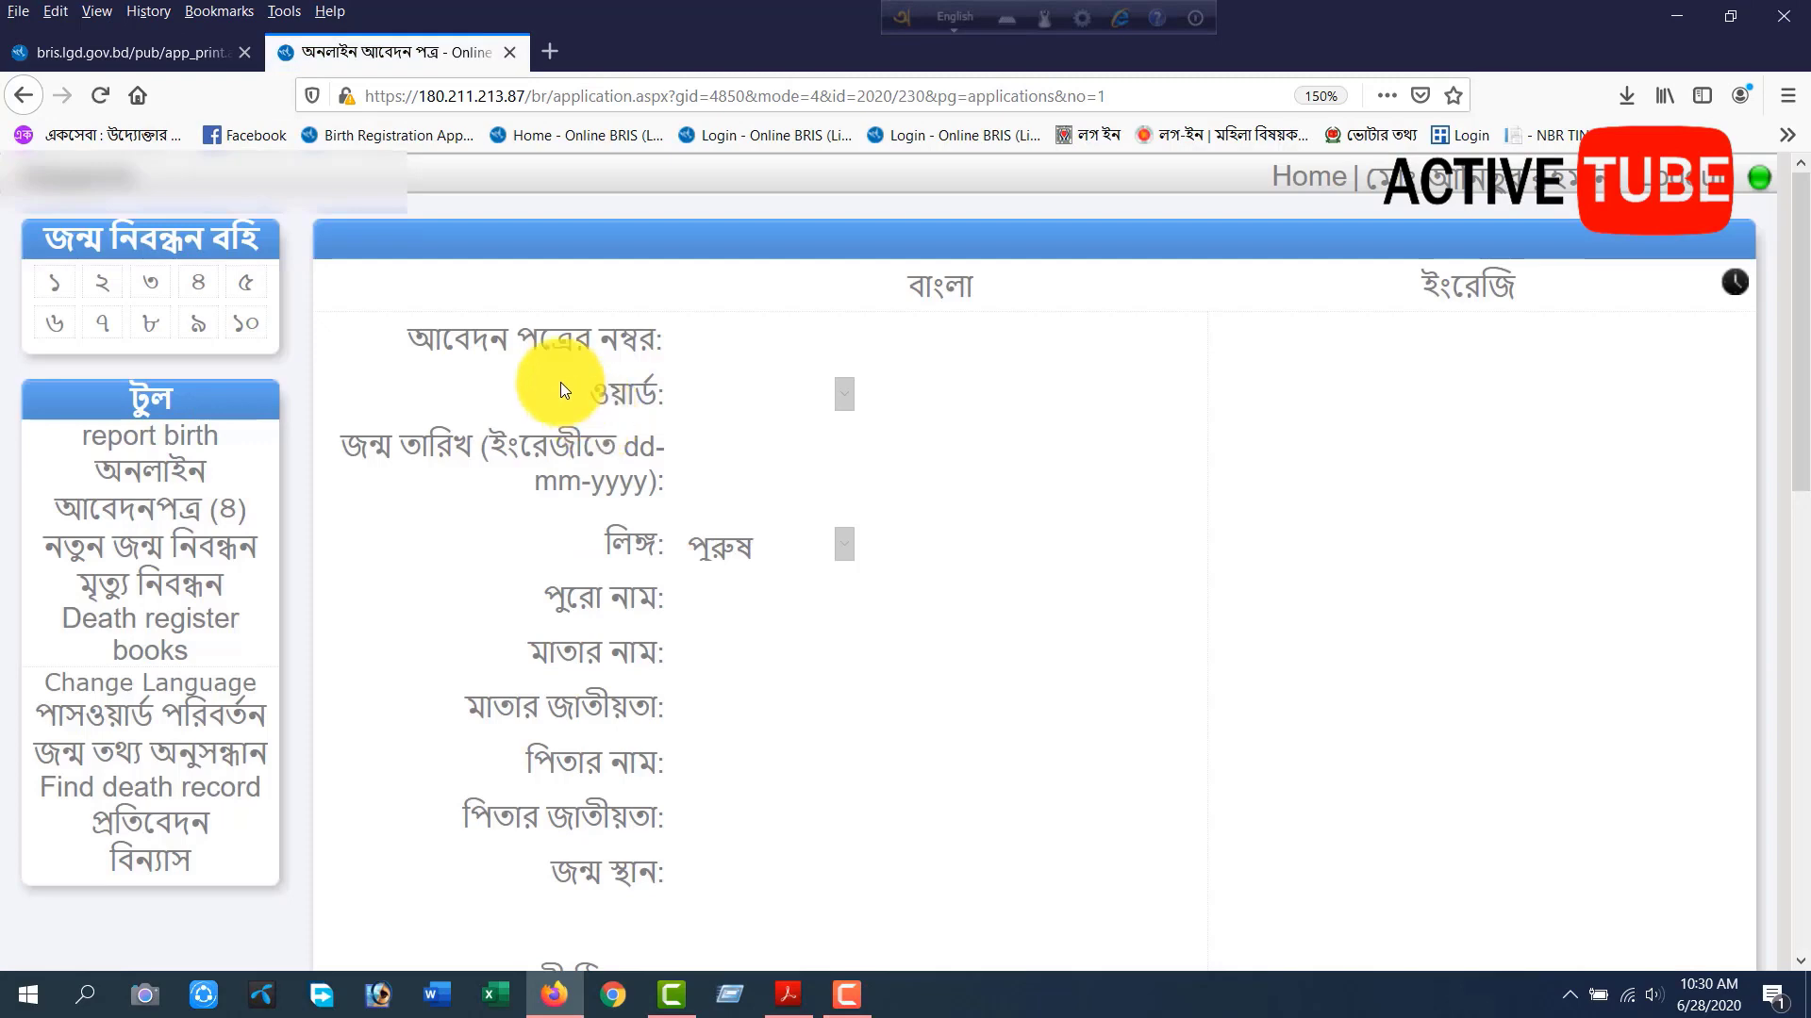
{"action": "left_click_drag", "start_coordinate": [400, 337], "coordinate": [689, 336]}
{"action": "double_click", "coordinate": [719, 337]}
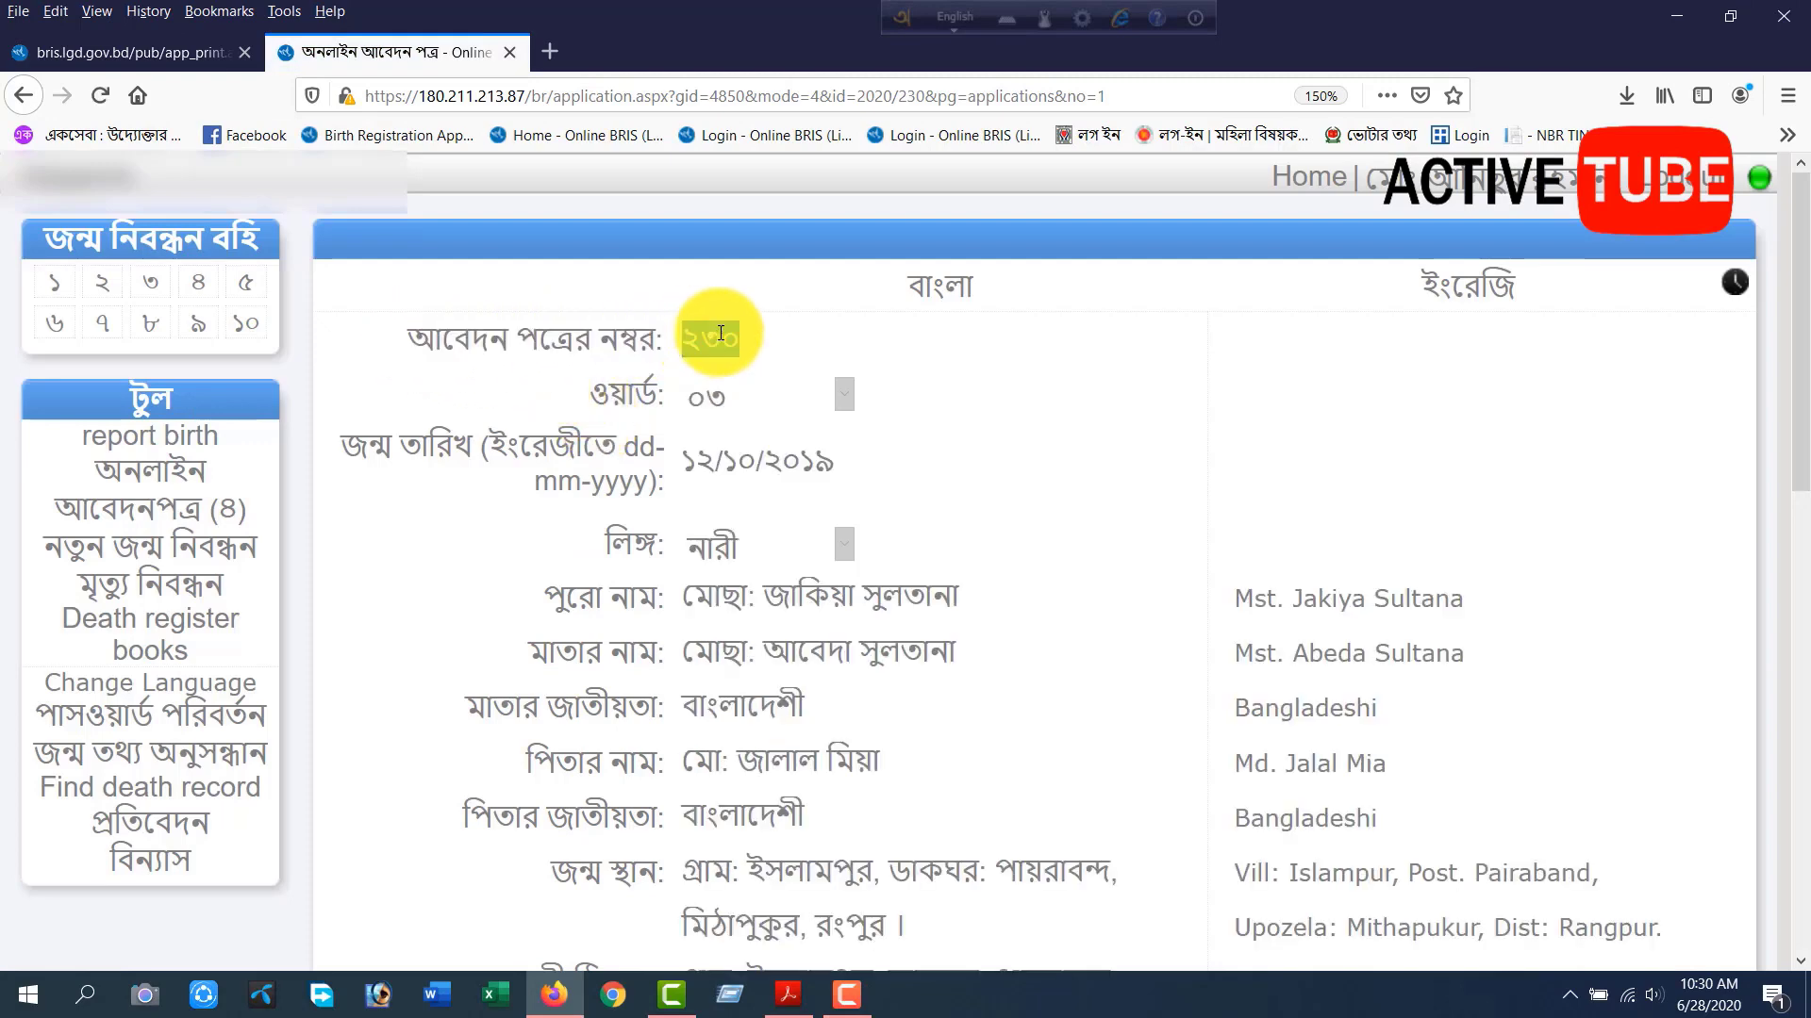
Compare the number in the opened application record with the final part of the application number on the confirmation page.
{"action": "left_click", "coordinate": [106, 42]}
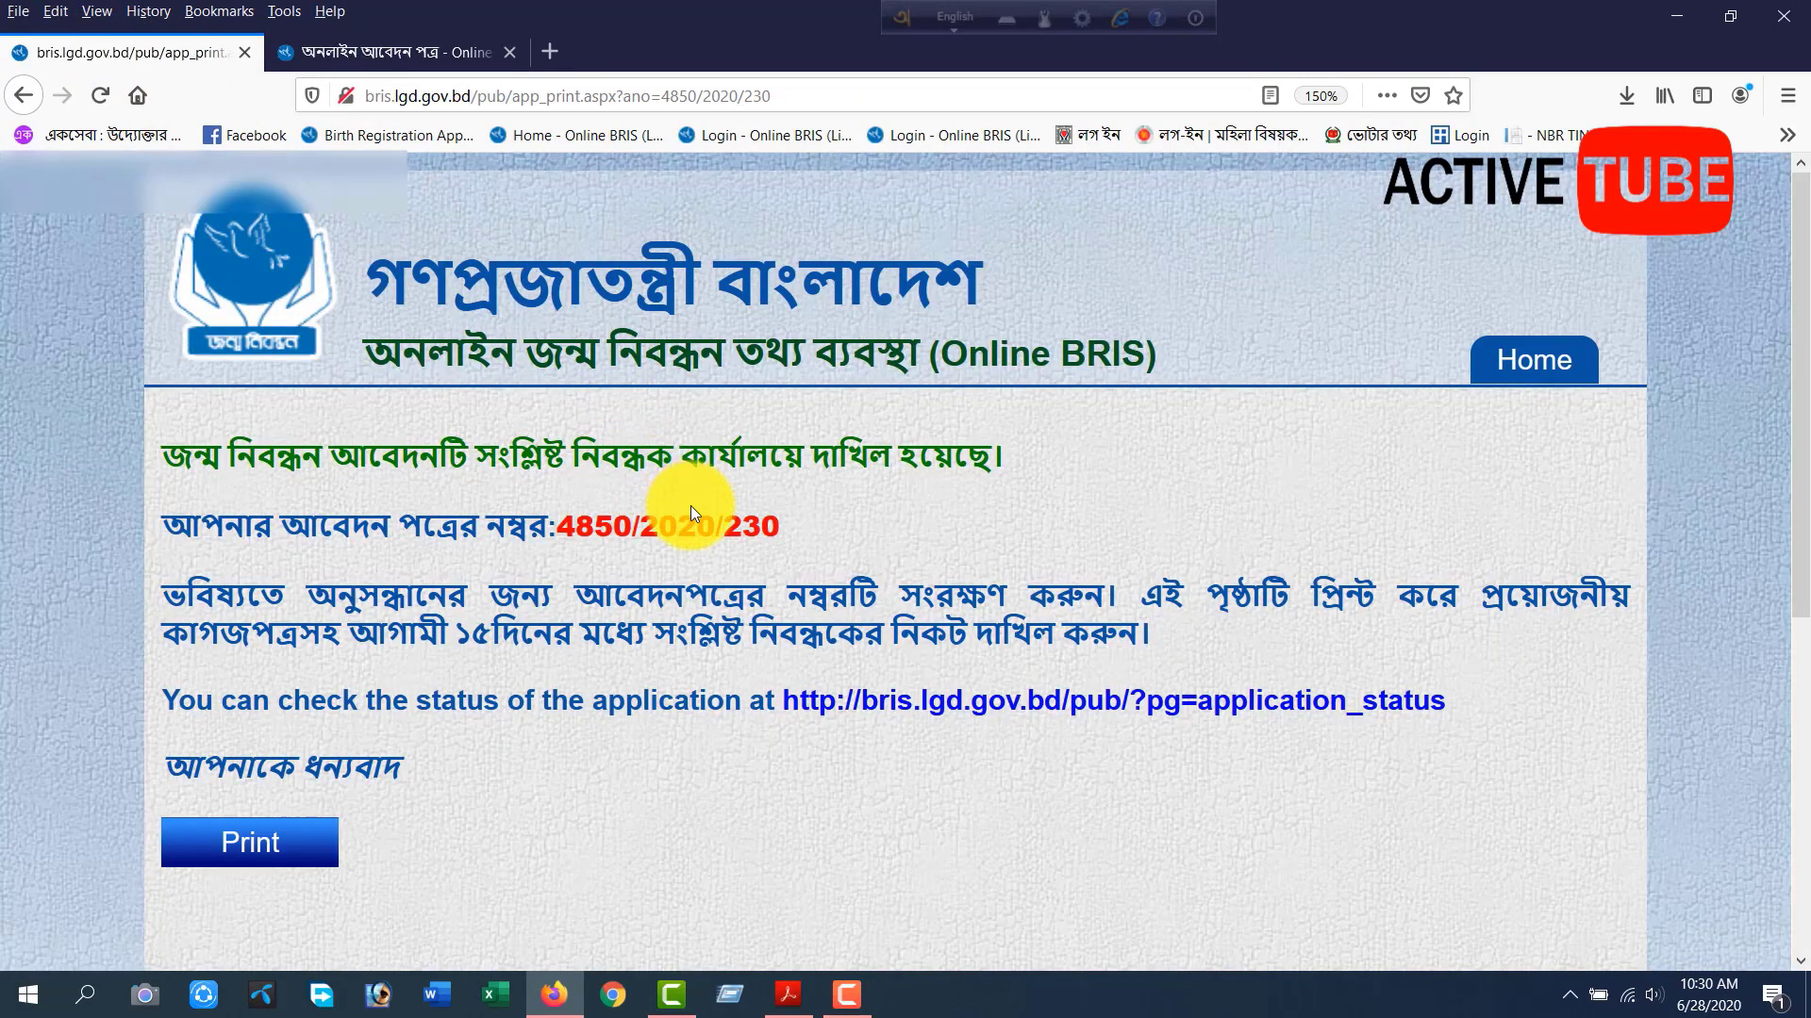
{"action": "left_click_drag", "start_coordinate": [724, 525], "coordinate": [860, 538]}
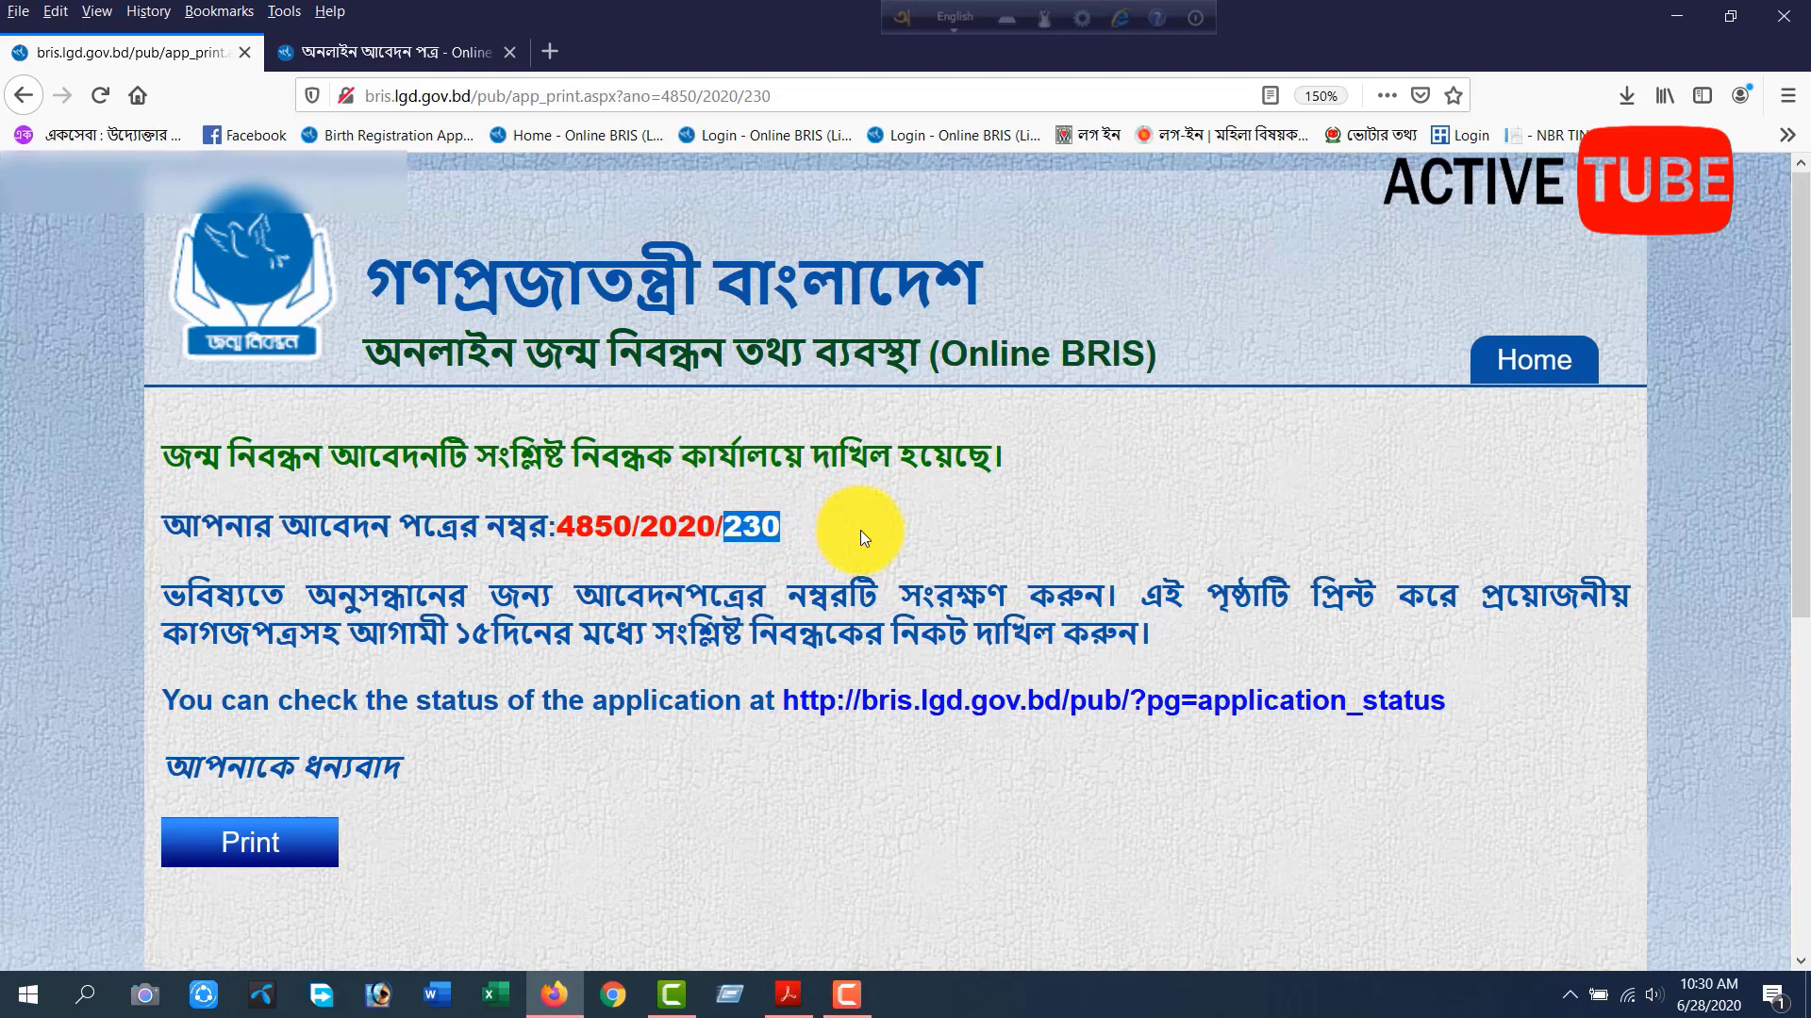
{"action": "left_click", "coordinate": [370, 47]}
{"action": "left_click", "coordinate": [745, 330]}
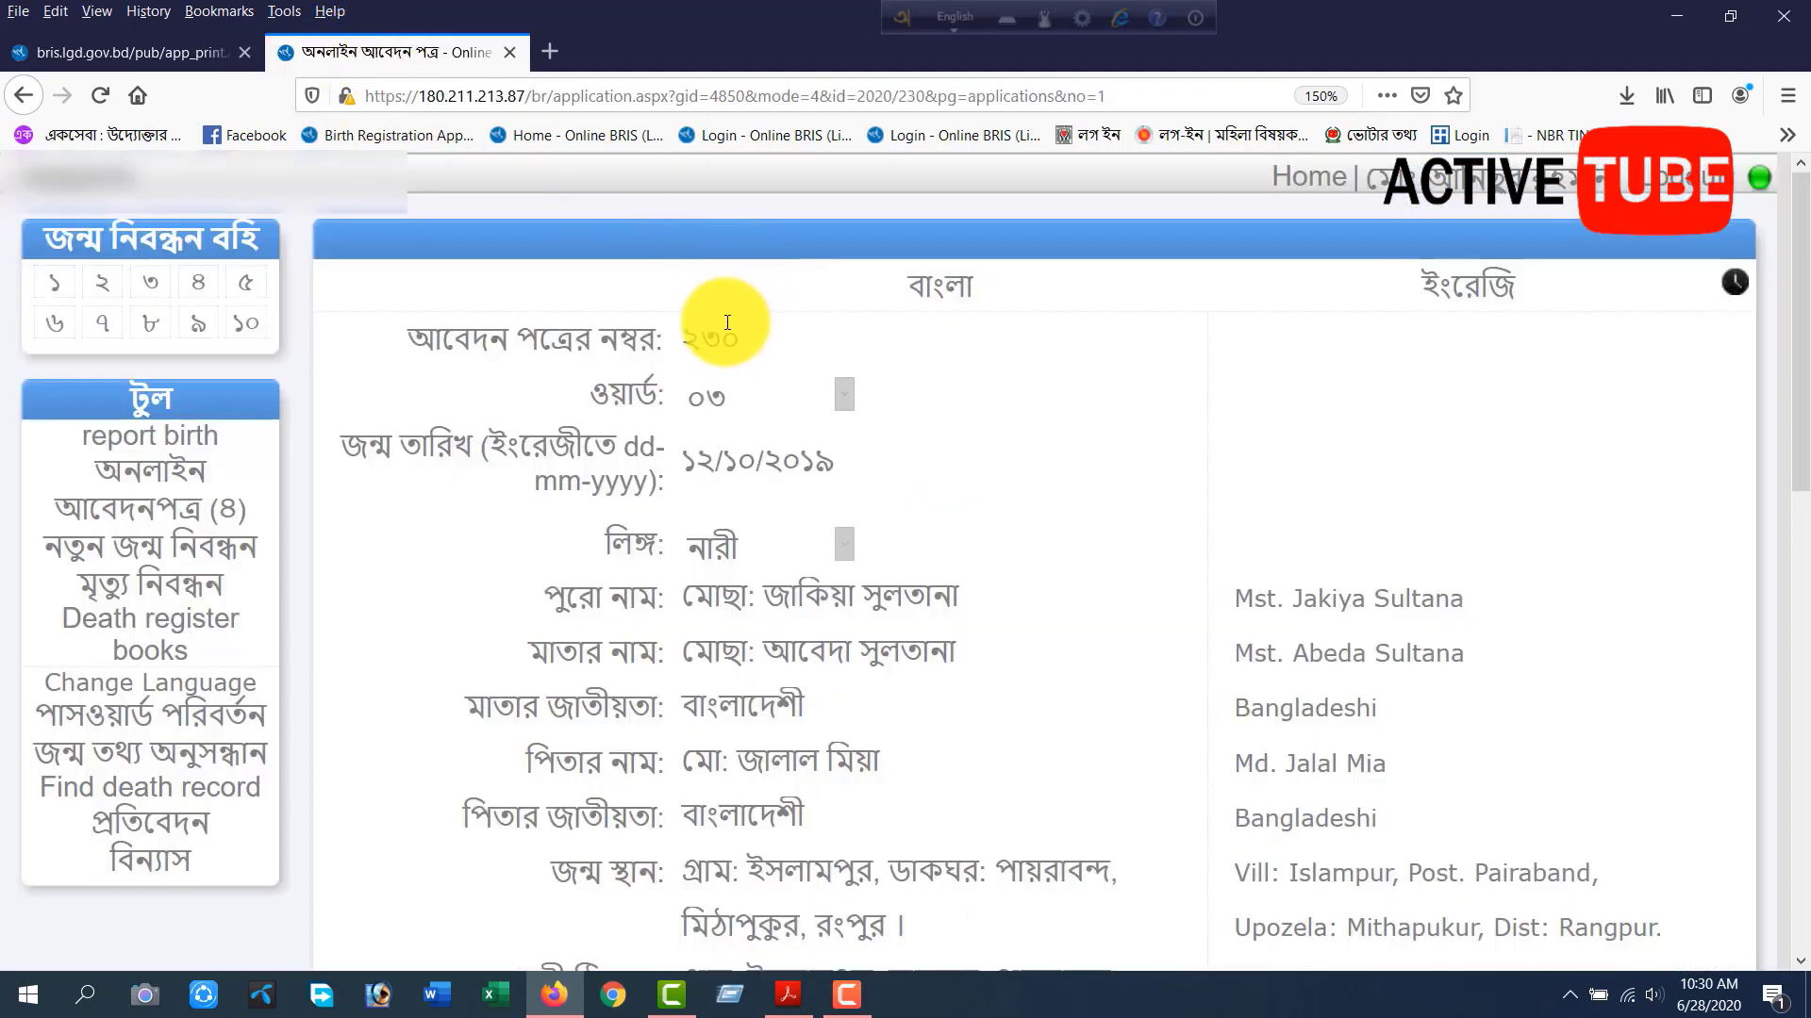
Review the application's date of birth, child's and mother's names, birth place and addresses in Bengali and English.
{"action": "scroll", "coordinate": [731, 335], "scroll_direction": "down", "scroll_amount": 3}
{"action": "left_click_drag", "start_coordinate": [834, 275], "coordinate": [700, 278]}
{"action": "left_click", "coordinate": [550, 274]}
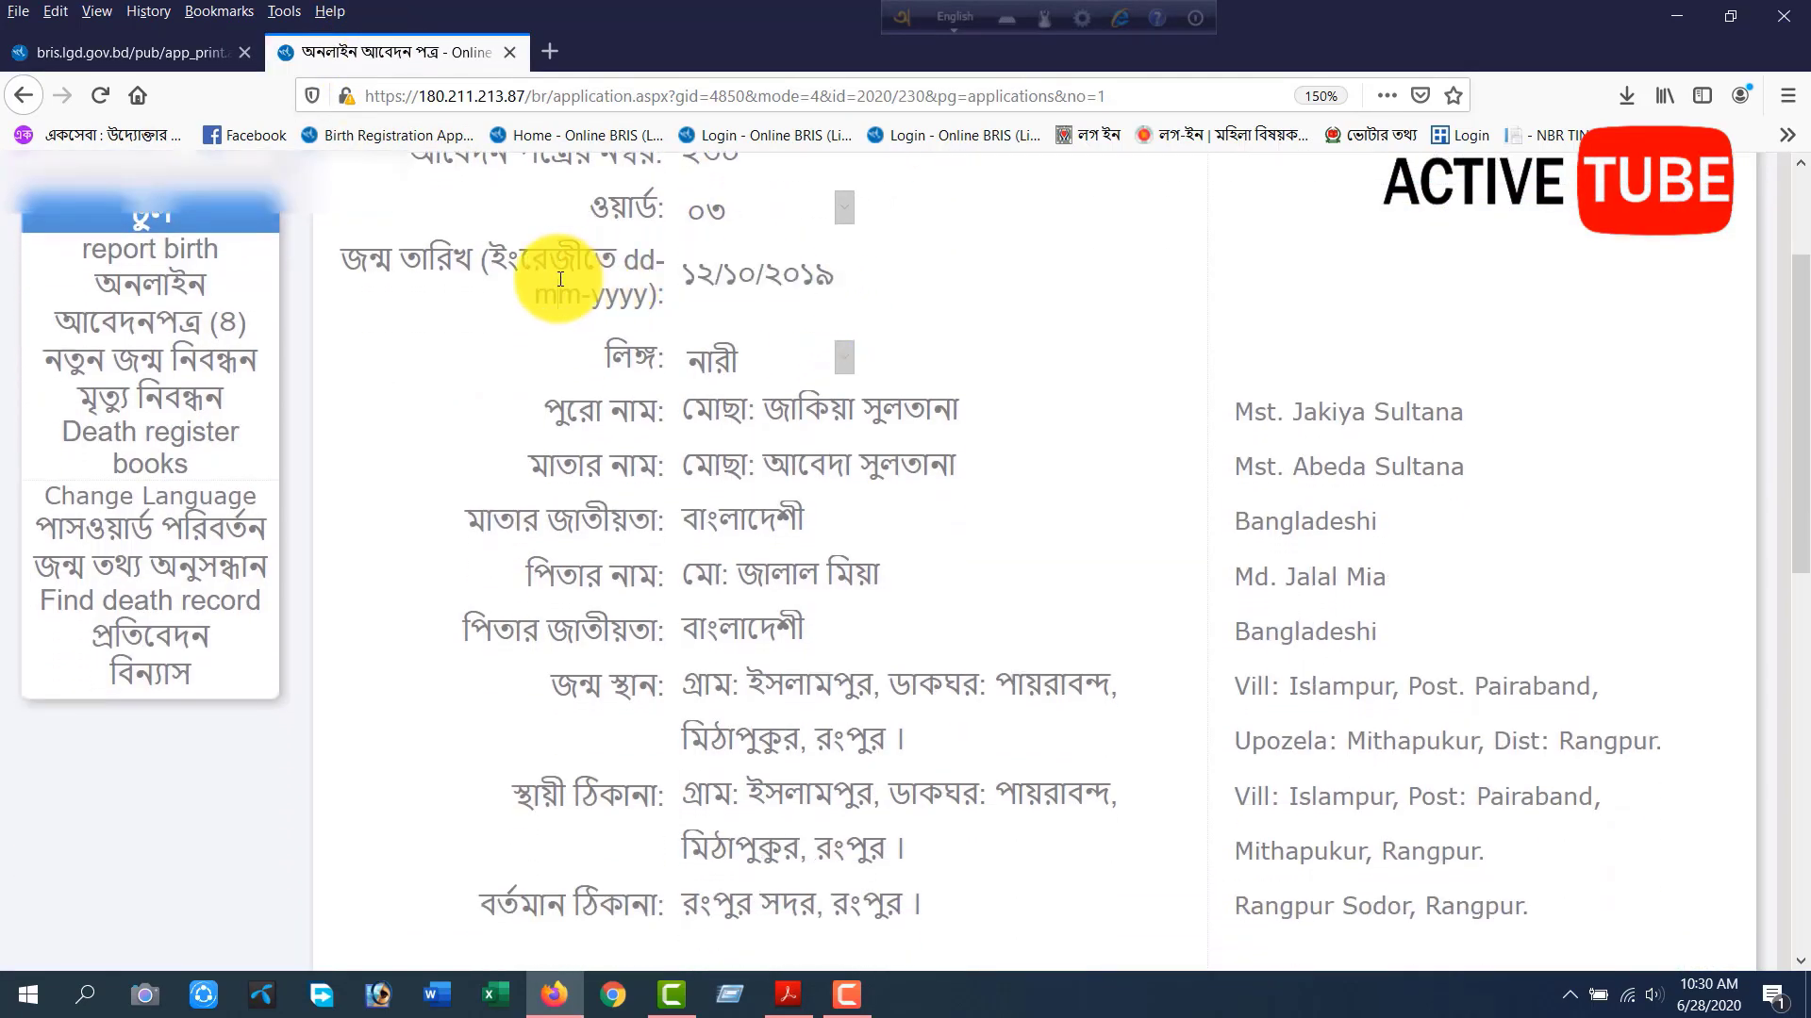
{"action": "left_click_drag", "start_coordinate": [684, 410], "coordinate": [1314, 453]}
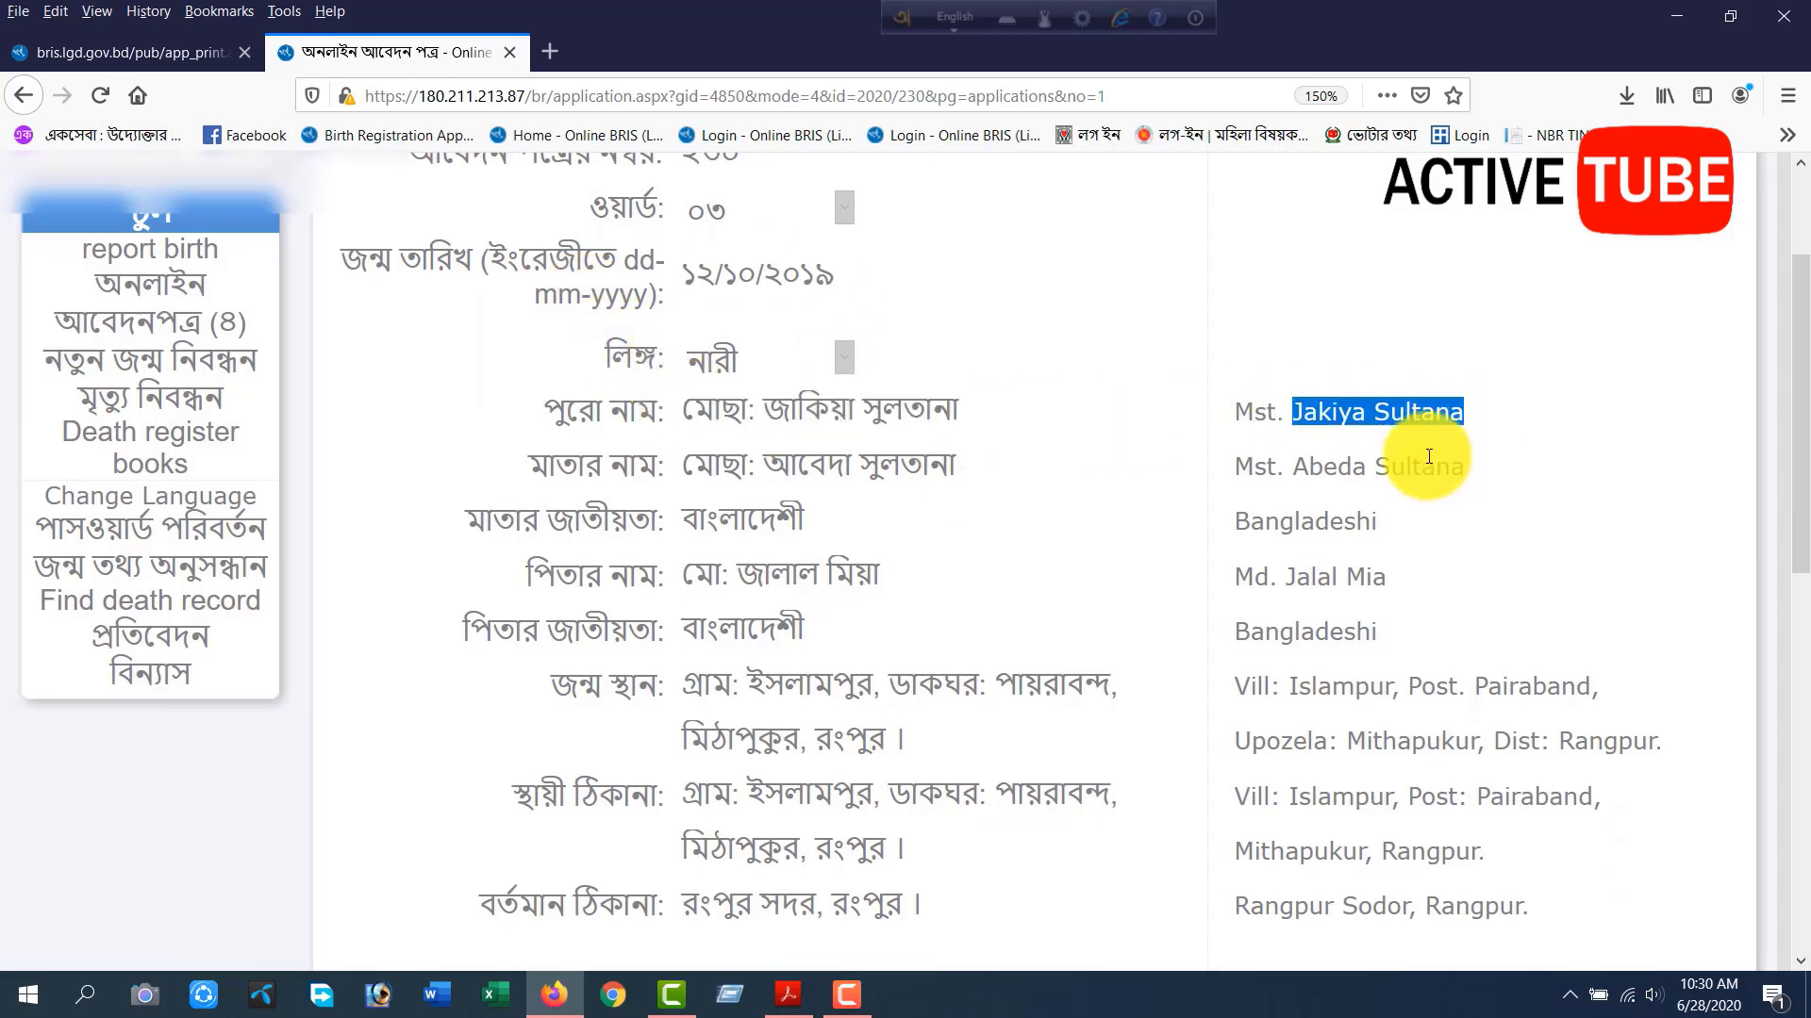
{"action": "left_click_drag", "start_coordinate": [1083, 477], "coordinate": [599, 479]}
{"action": "scroll", "coordinate": [604, 478], "scroll_direction": "down", "scroll_amount": 4}
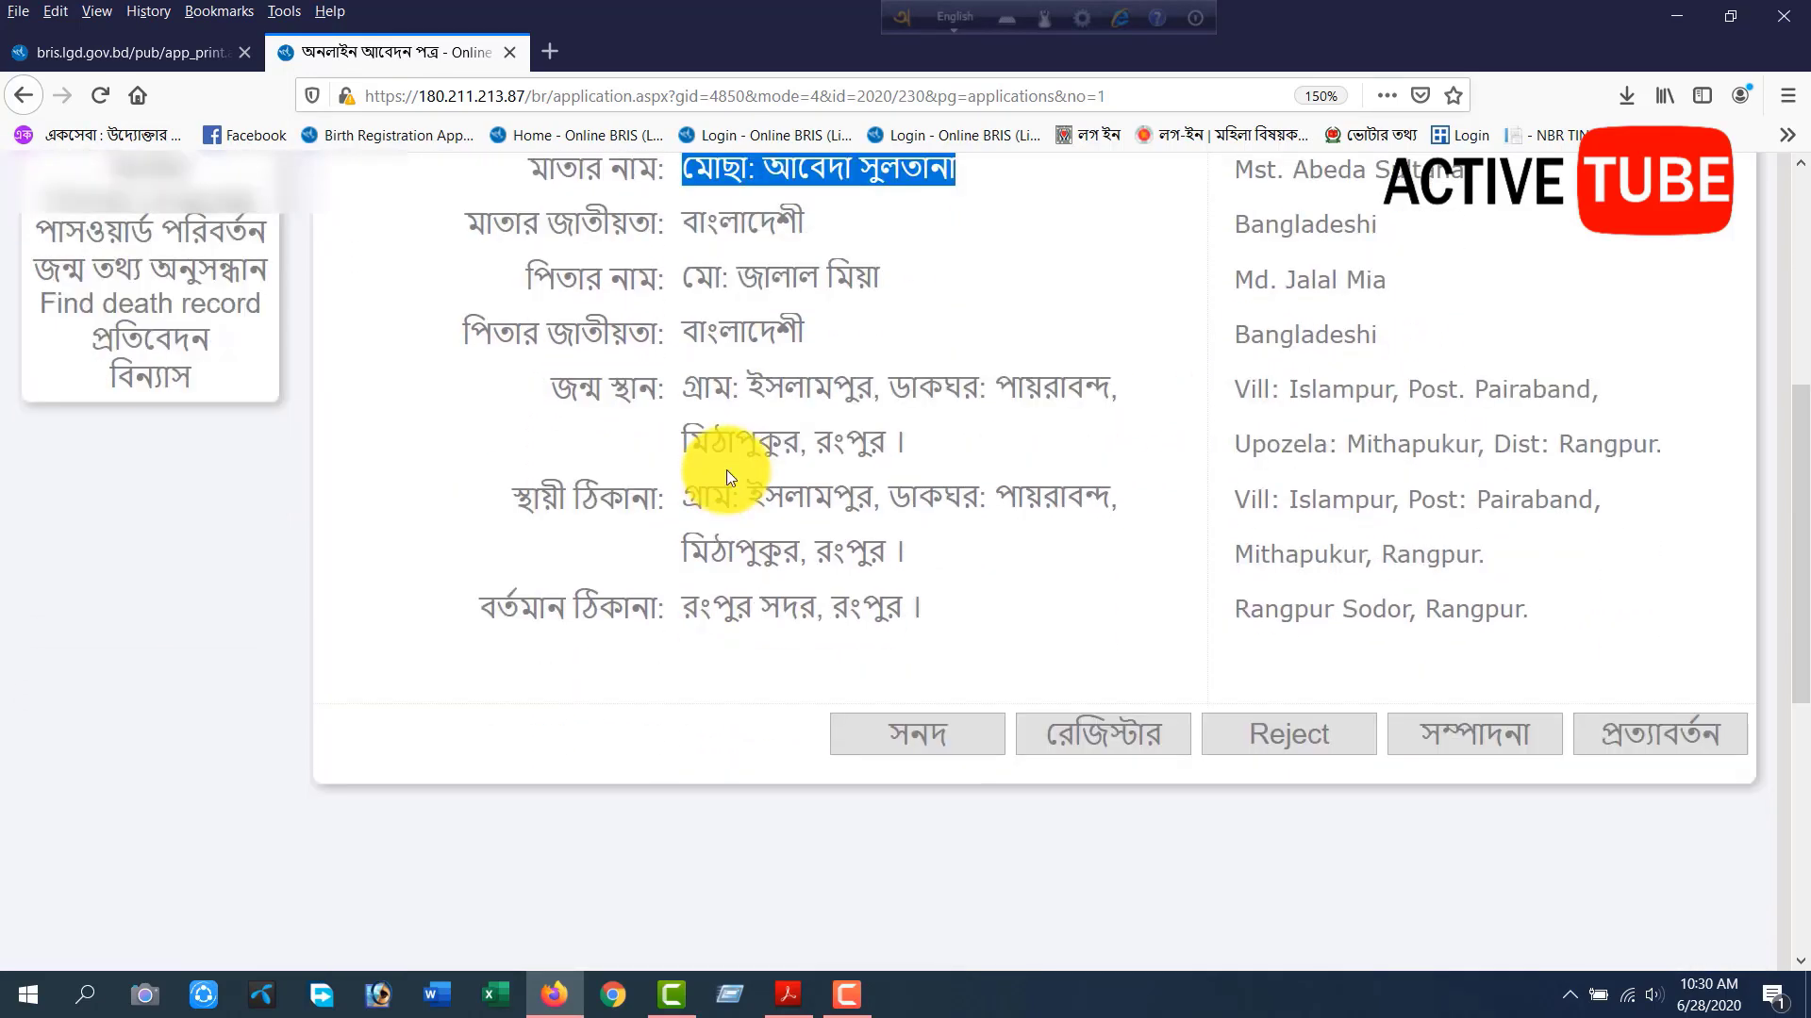
{"action": "left_click_drag", "start_coordinate": [842, 401], "coordinate": [1112, 441]}
{"action": "left_click_drag", "start_coordinate": [887, 491], "coordinate": [681, 528]}
{"action": "left_click_drag", "start_coordinate": [1536, 525], "coordinate": [1135, 537]}
{"action": "left_click", "coordinate": [1086, 538]}
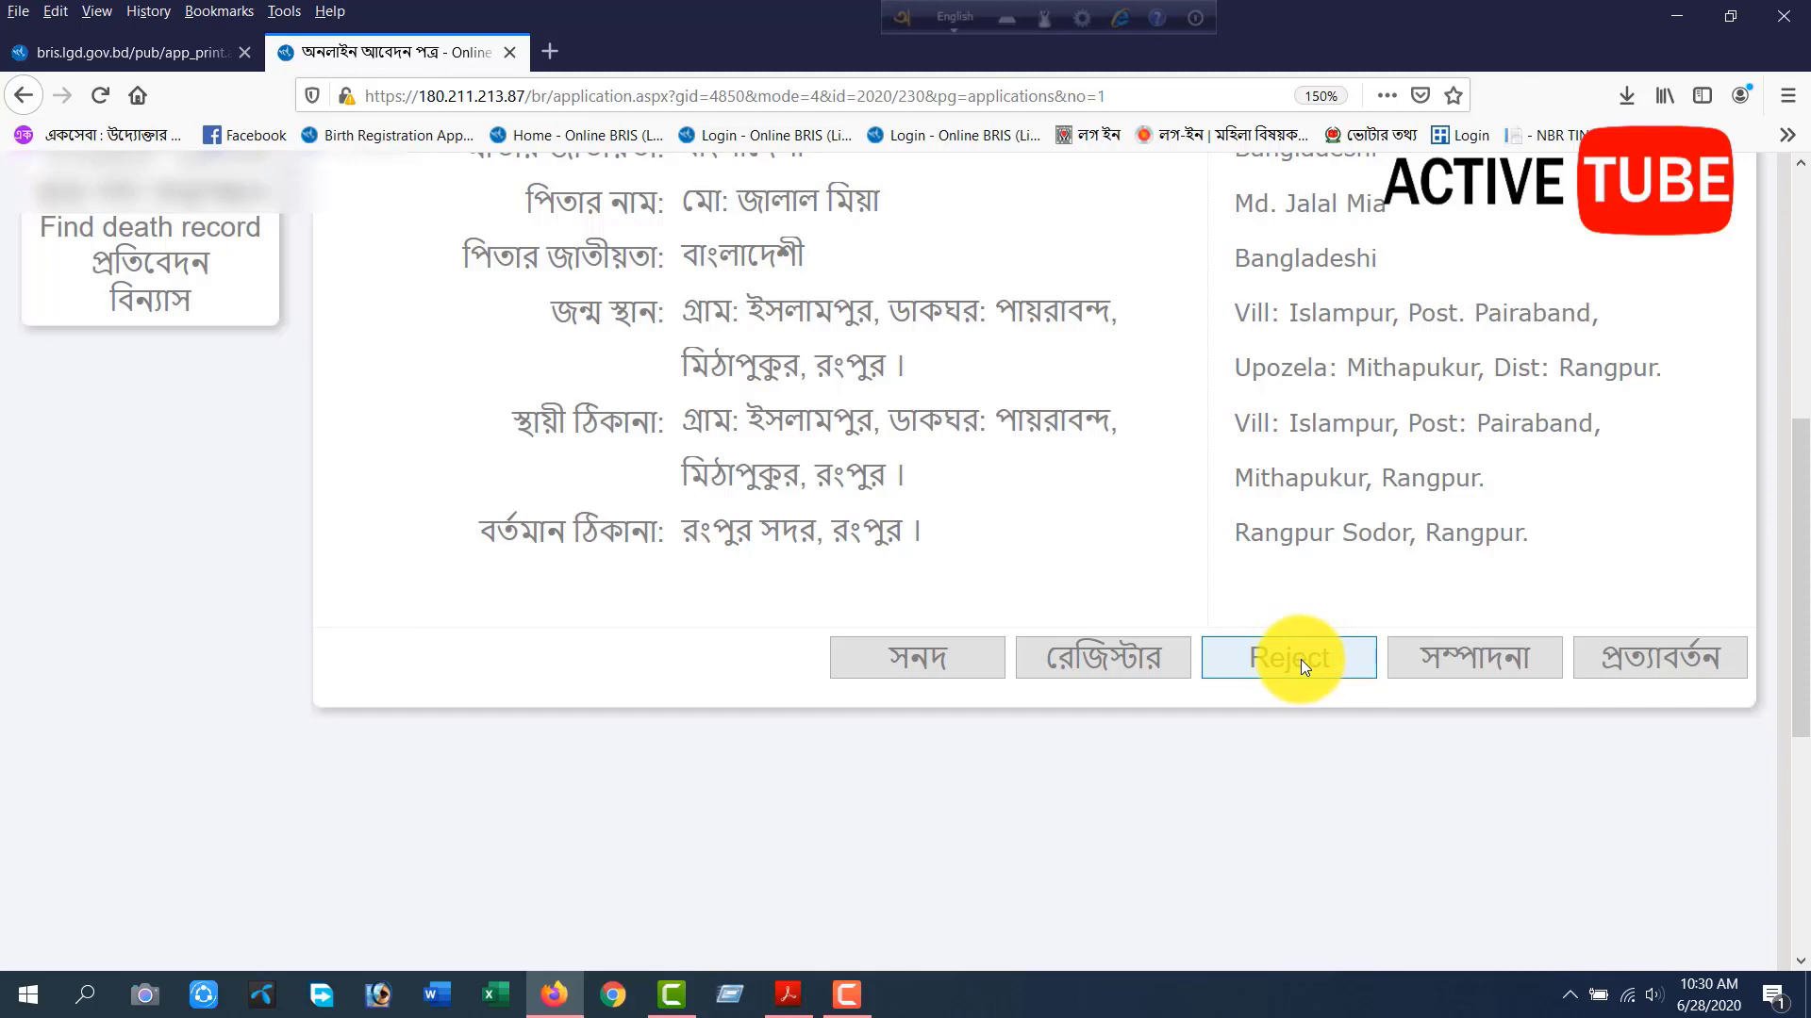
Put the application into edit mode and add a further name at the end of the child's Bengali full name.
{"action": "left_click", "coordinate": [1474, 660]}
{"action": "scroll", "coordinate": [1160, 647], "scroll_direction": "up", "scroll_amount": 3}
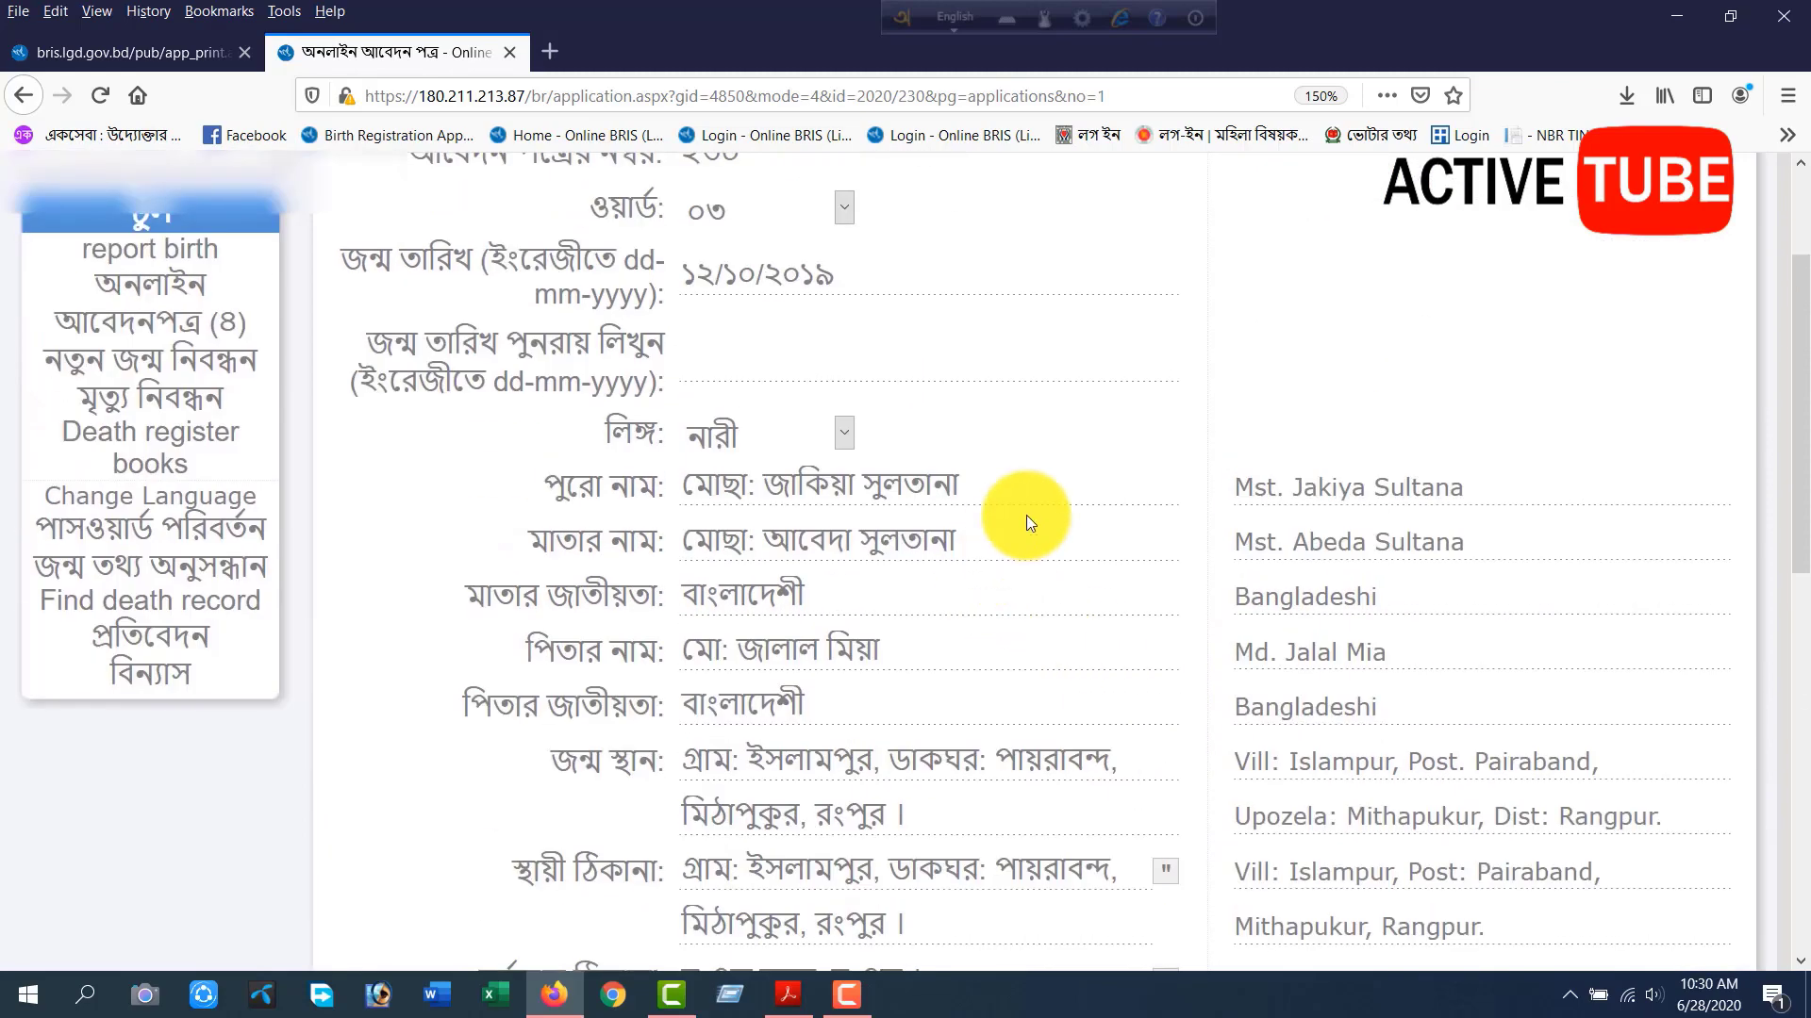
{"action": "left_click", "coordinate": [986, 489]}
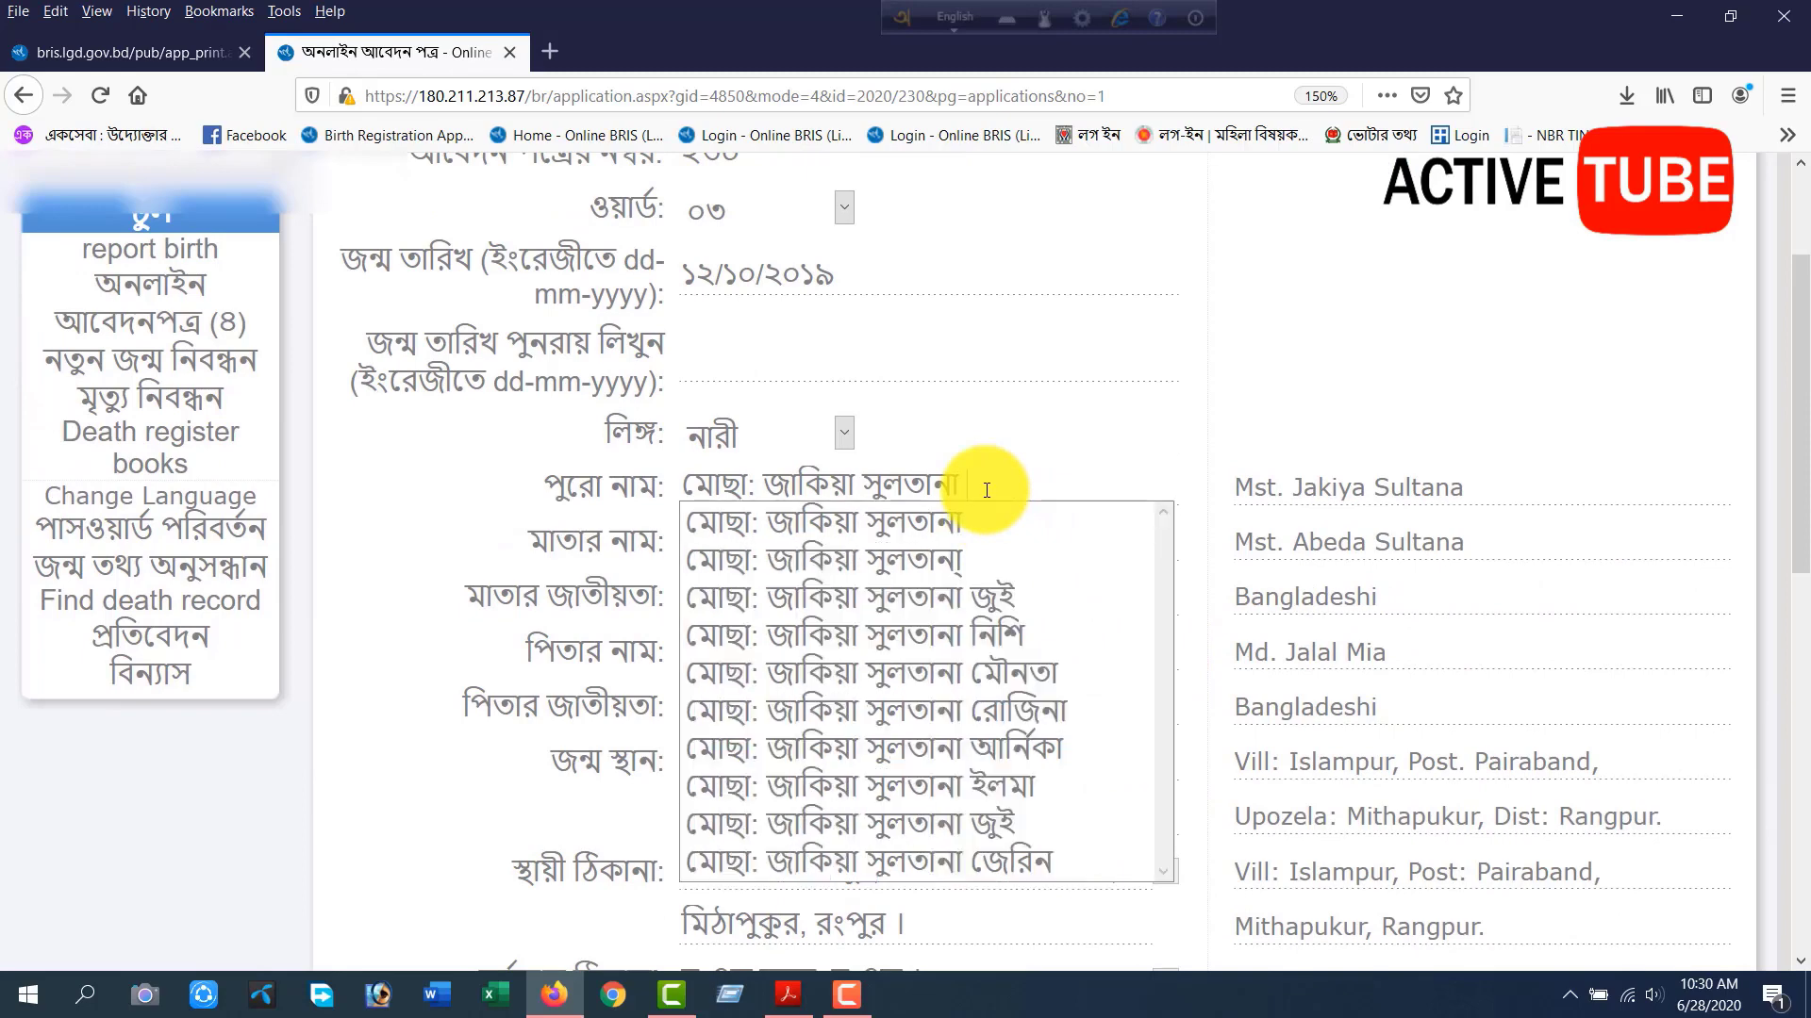
{"action": "key", "text": "F12"}
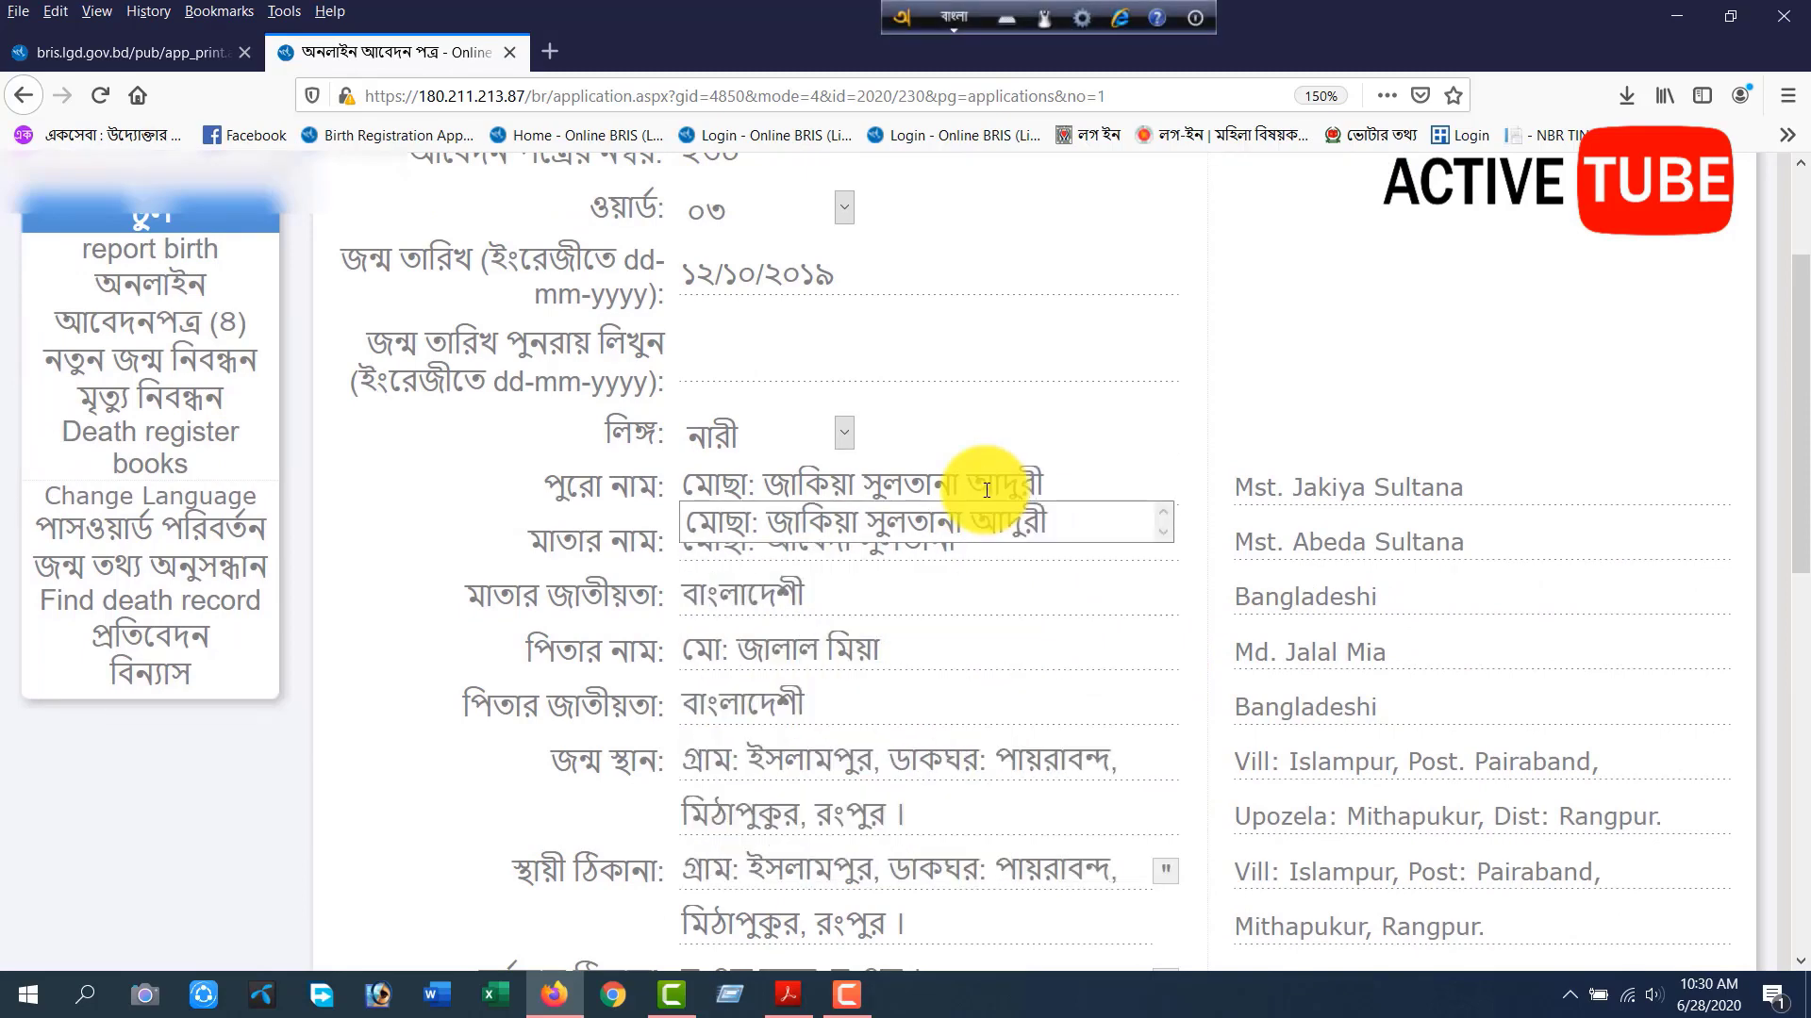
{"action": "key", "text": "Tab"}
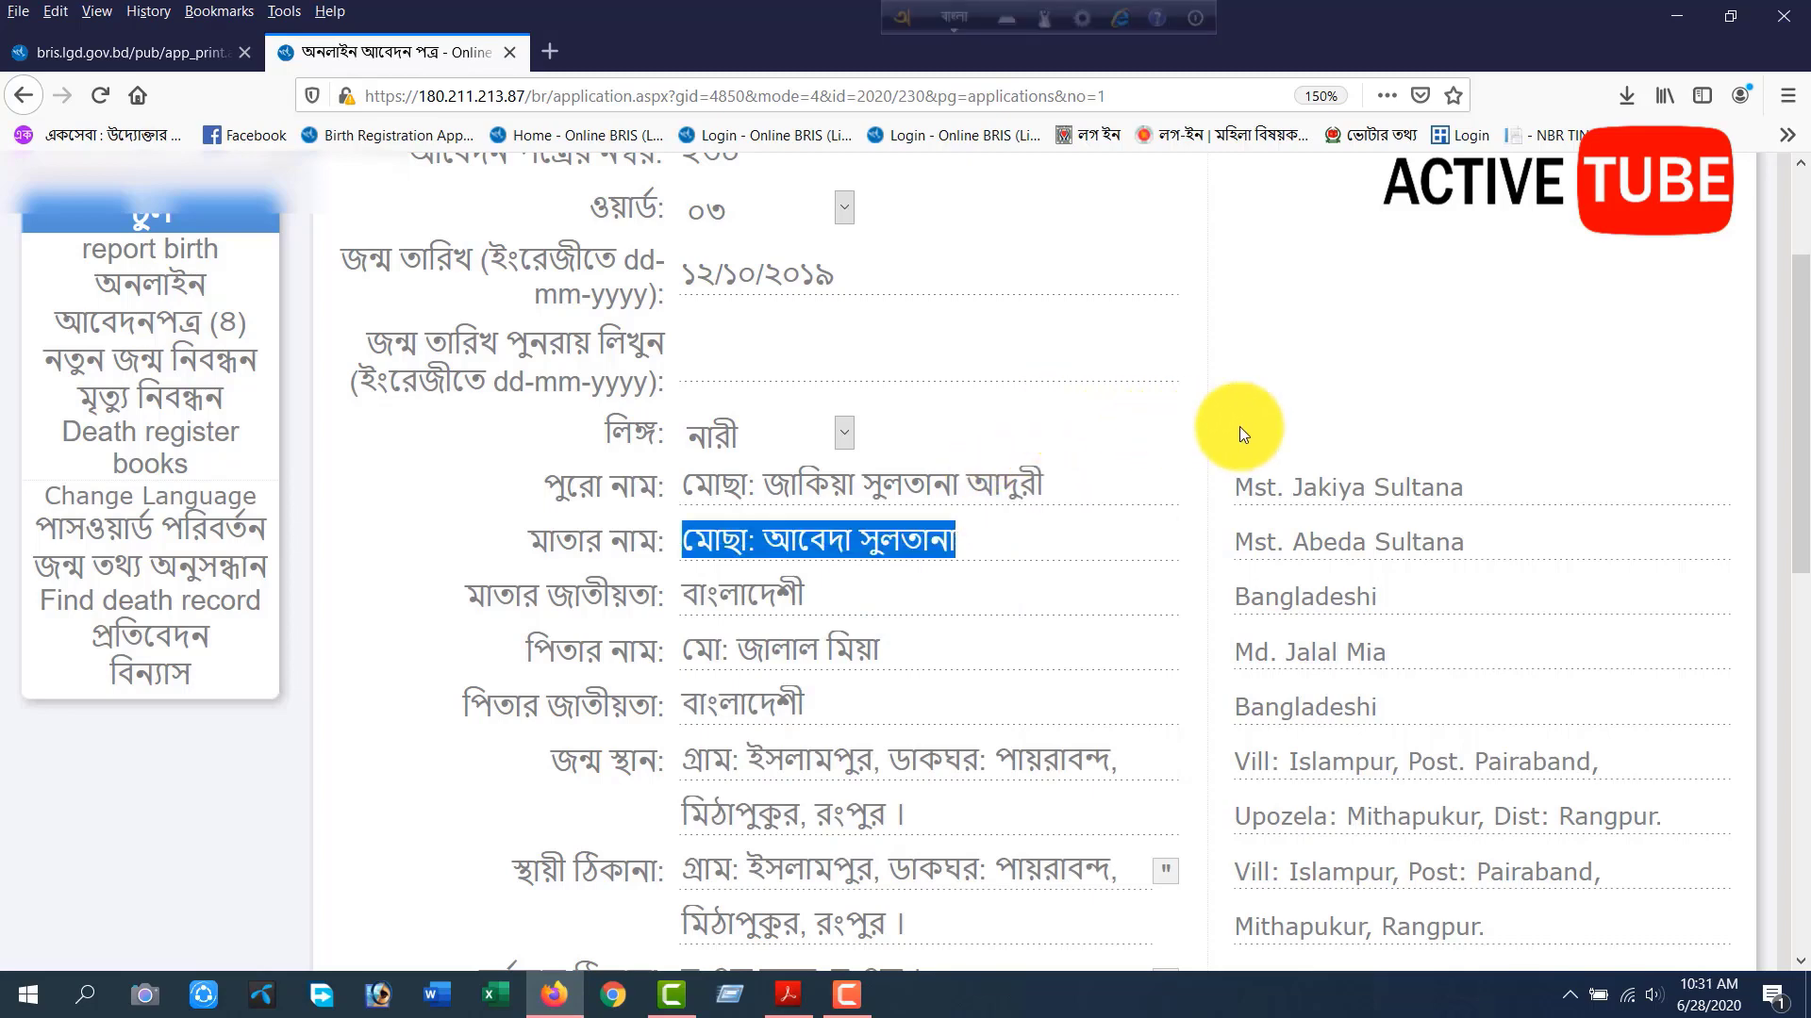
Add the matching further name to the child's English full name and save the edited application.
{"action": "left_click", "coordinate": [1504, 500]}
{"action": "key", "text": "F12"}
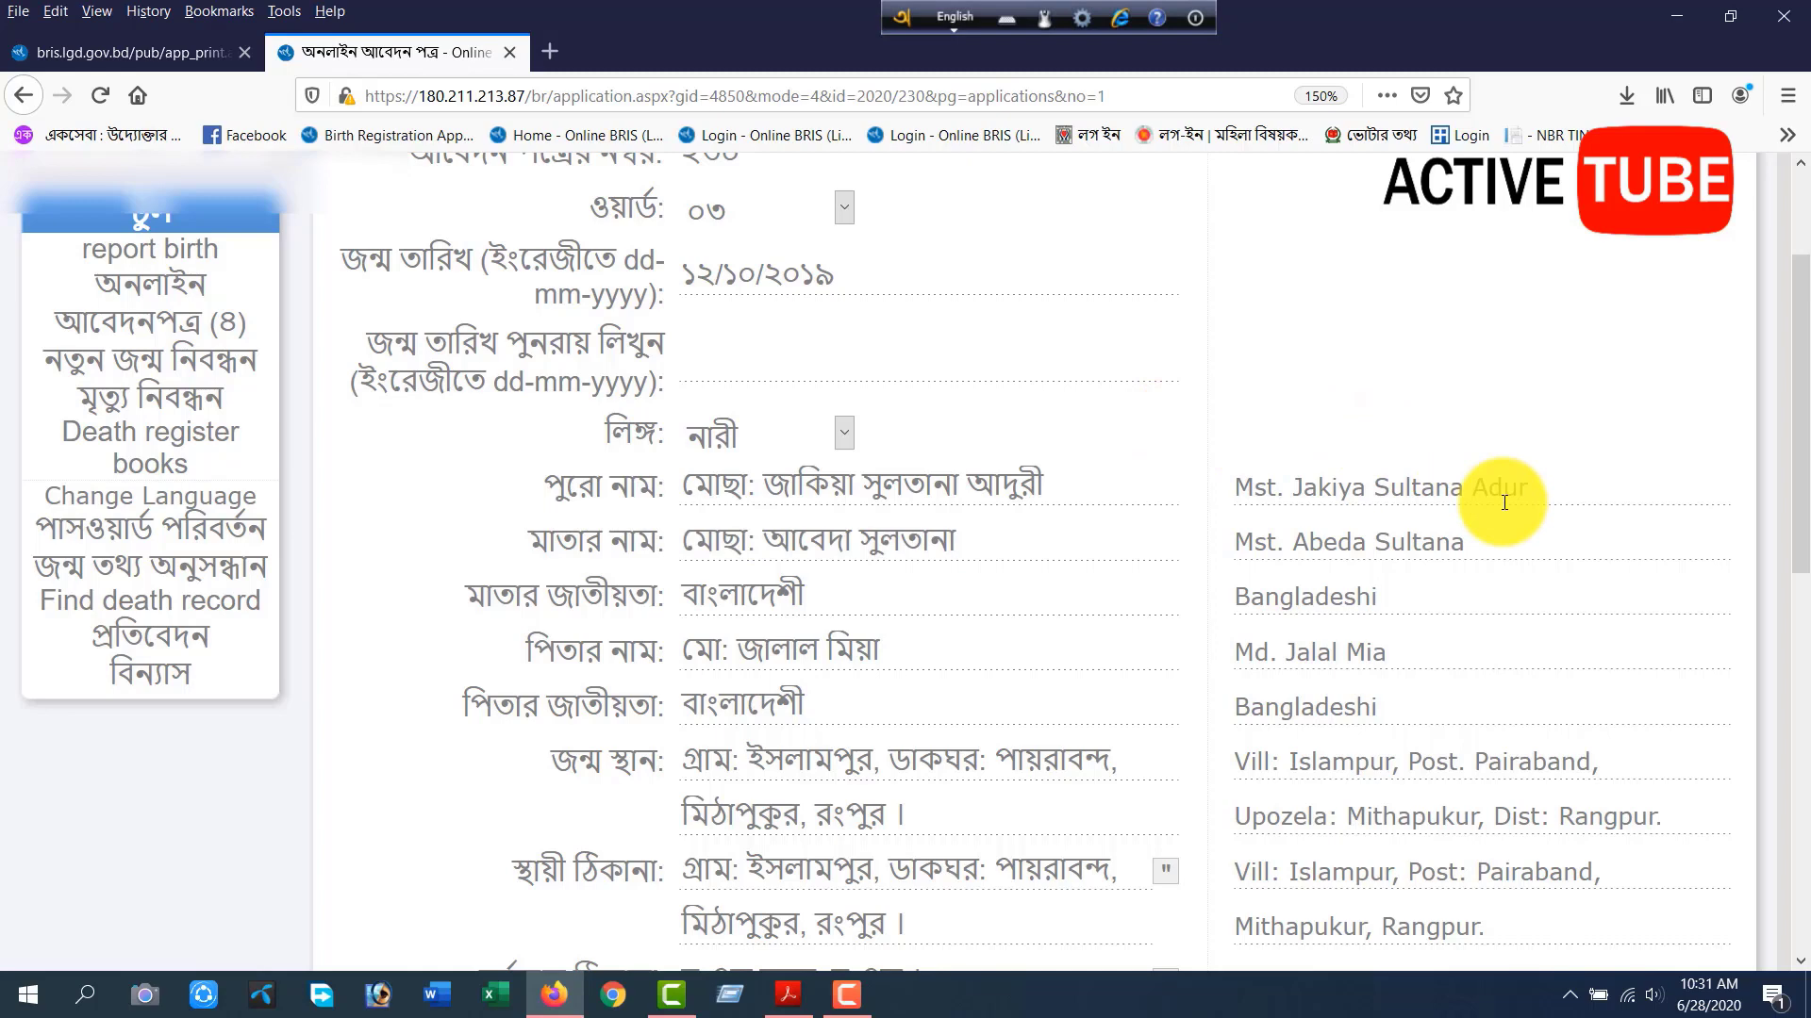
{"action": "scroll", "coordinate": [1501, 508], "scroll_direction": "down", "scroll_amount": 5}
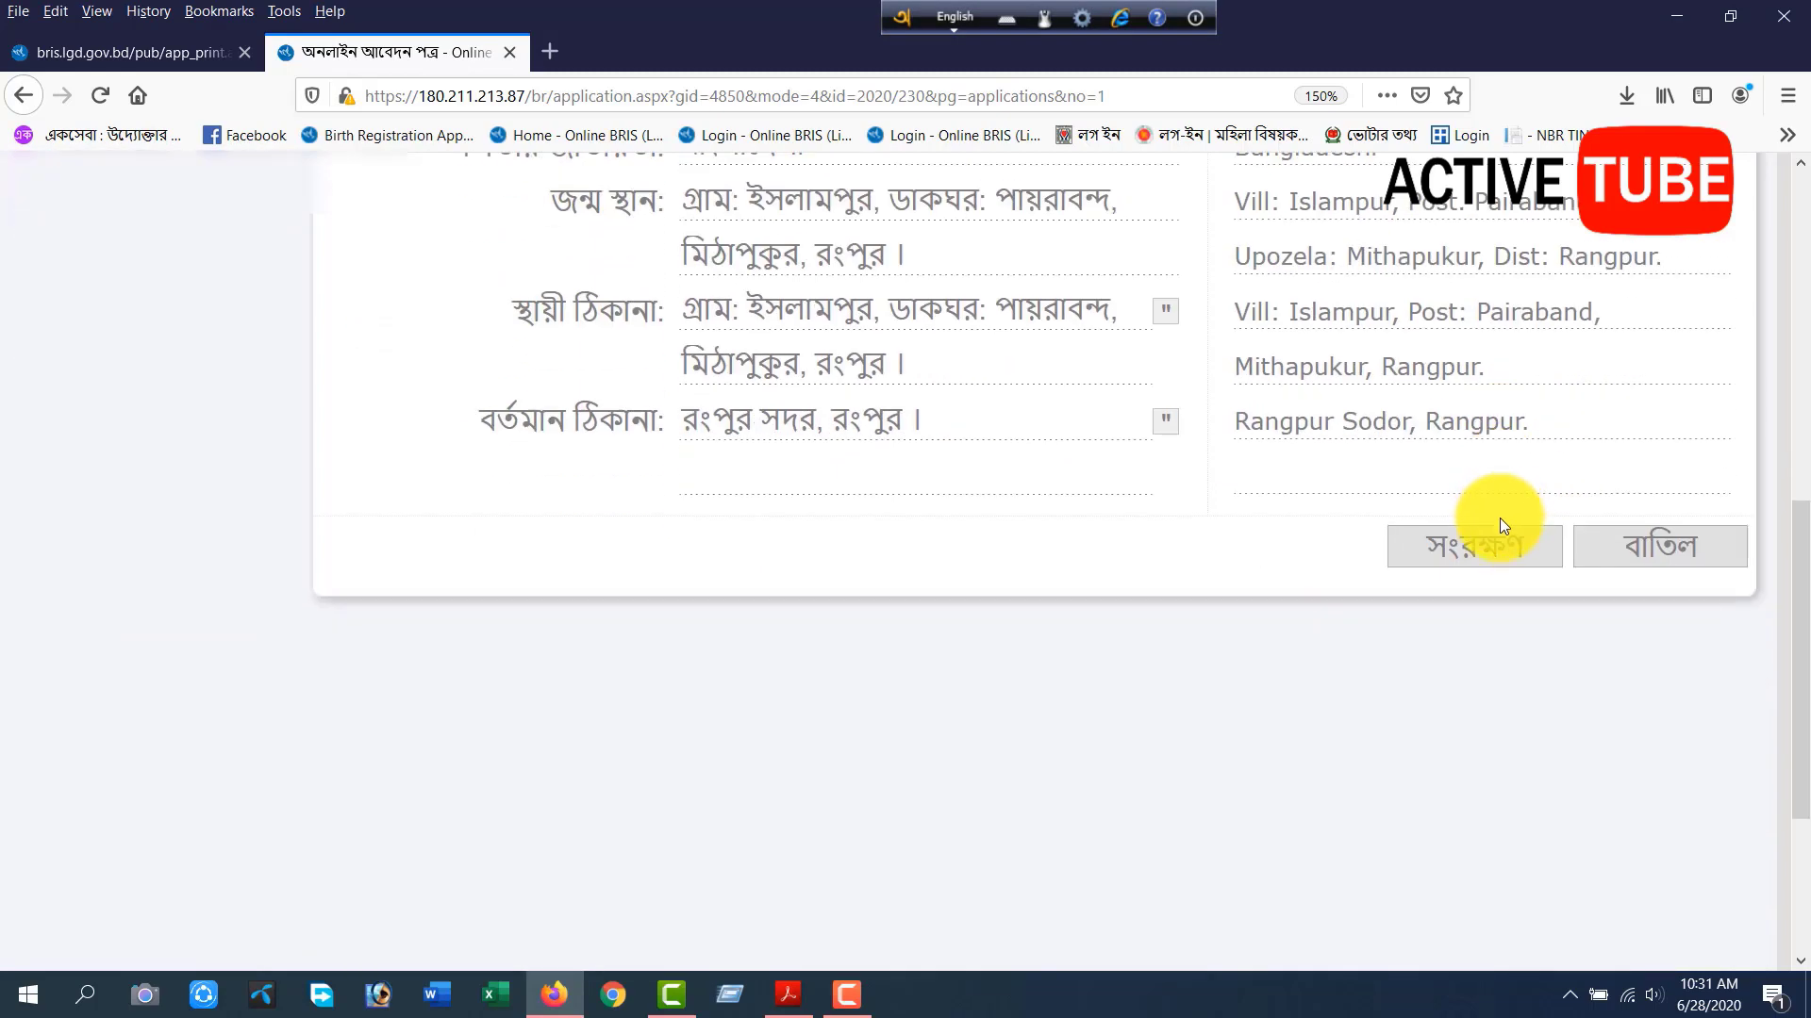
{"action": "left_click", "coordinate": [1497, 533]}
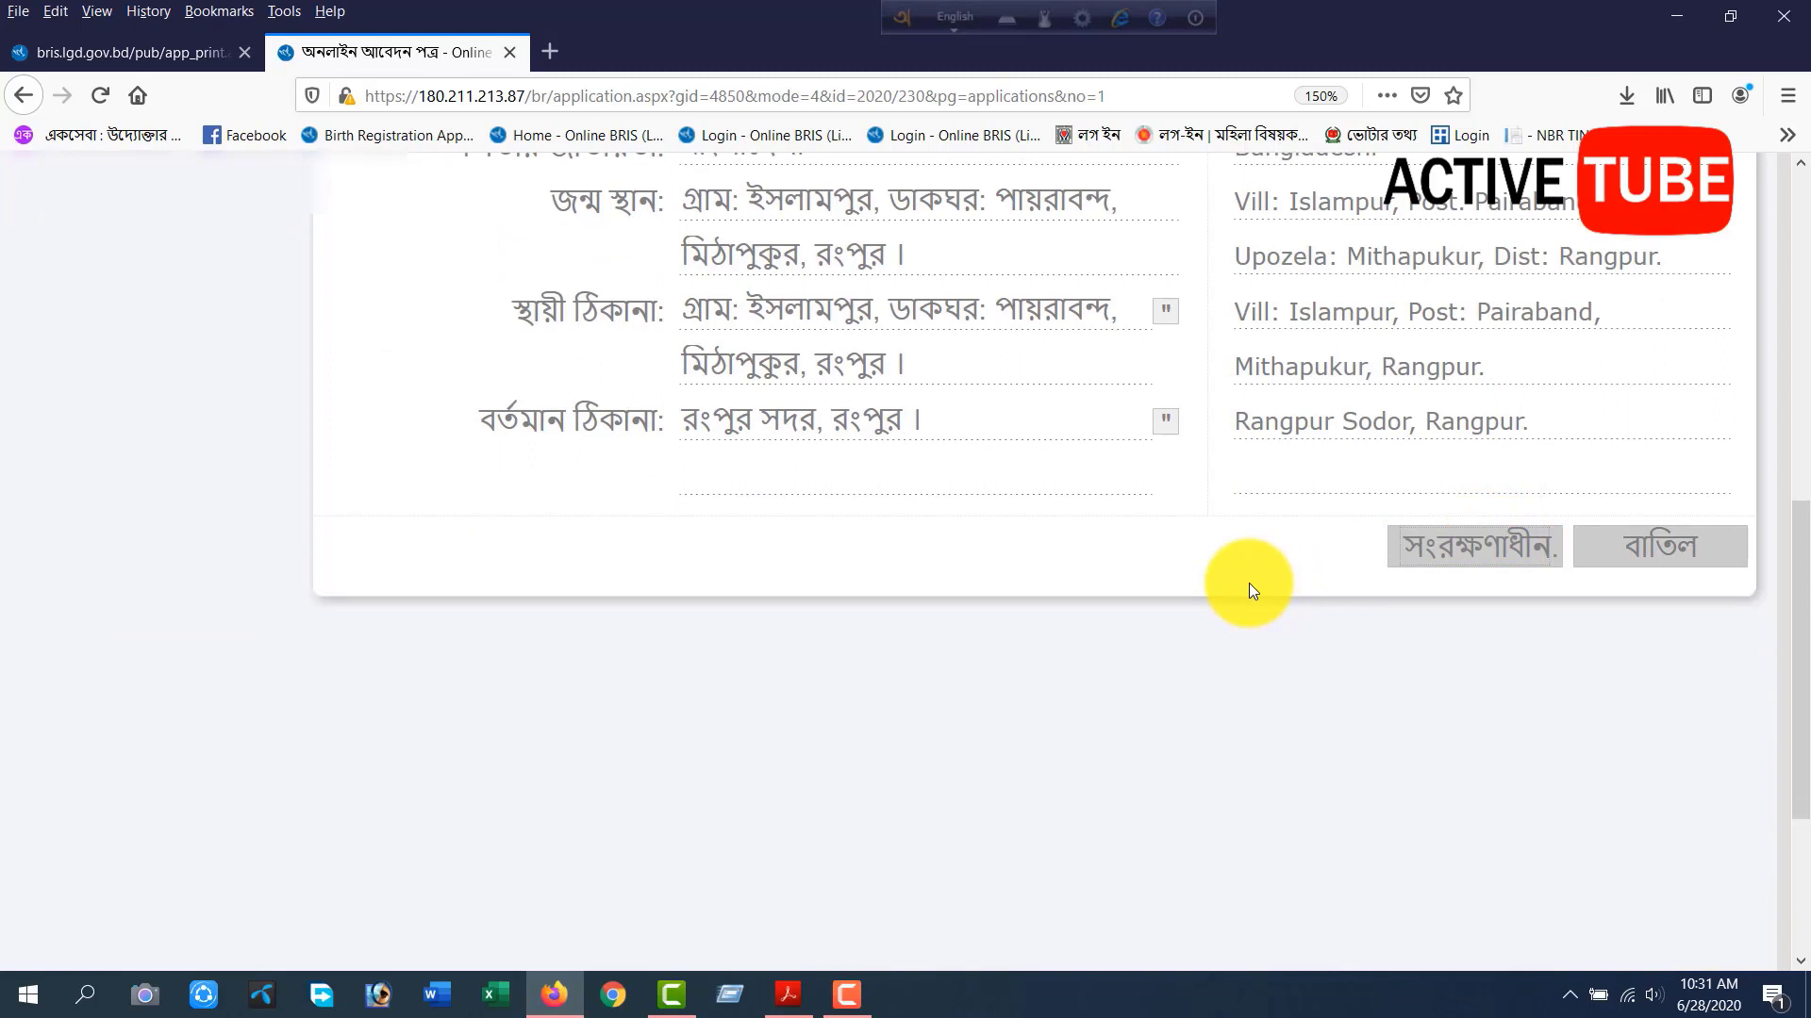
{"action": "scroll", "coordinate": [1252, 588], "scroll_direction": "up", "scroll_amount": 2}
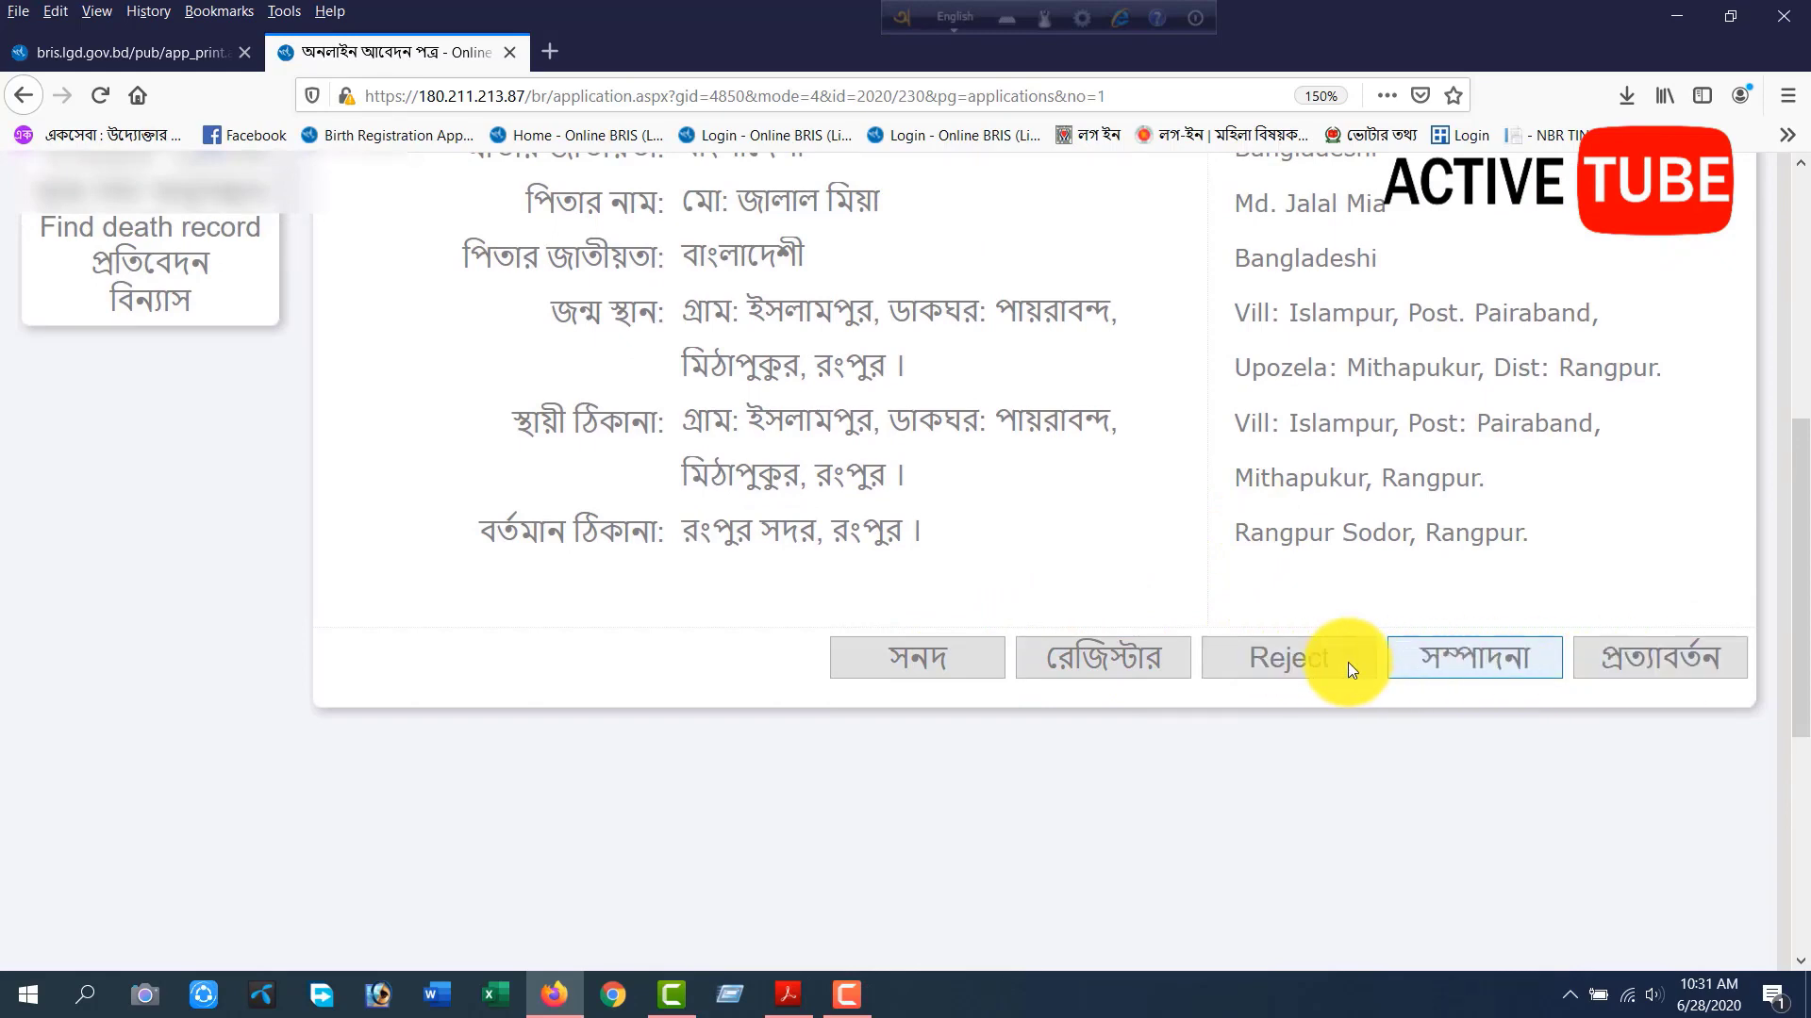
Review the saved application from the child's name to the current address and bring up its certificate language options.
{"action": "scroll", "coordinate": [943, 518], "scroll_direction": "up", "scroll_amount": 5}
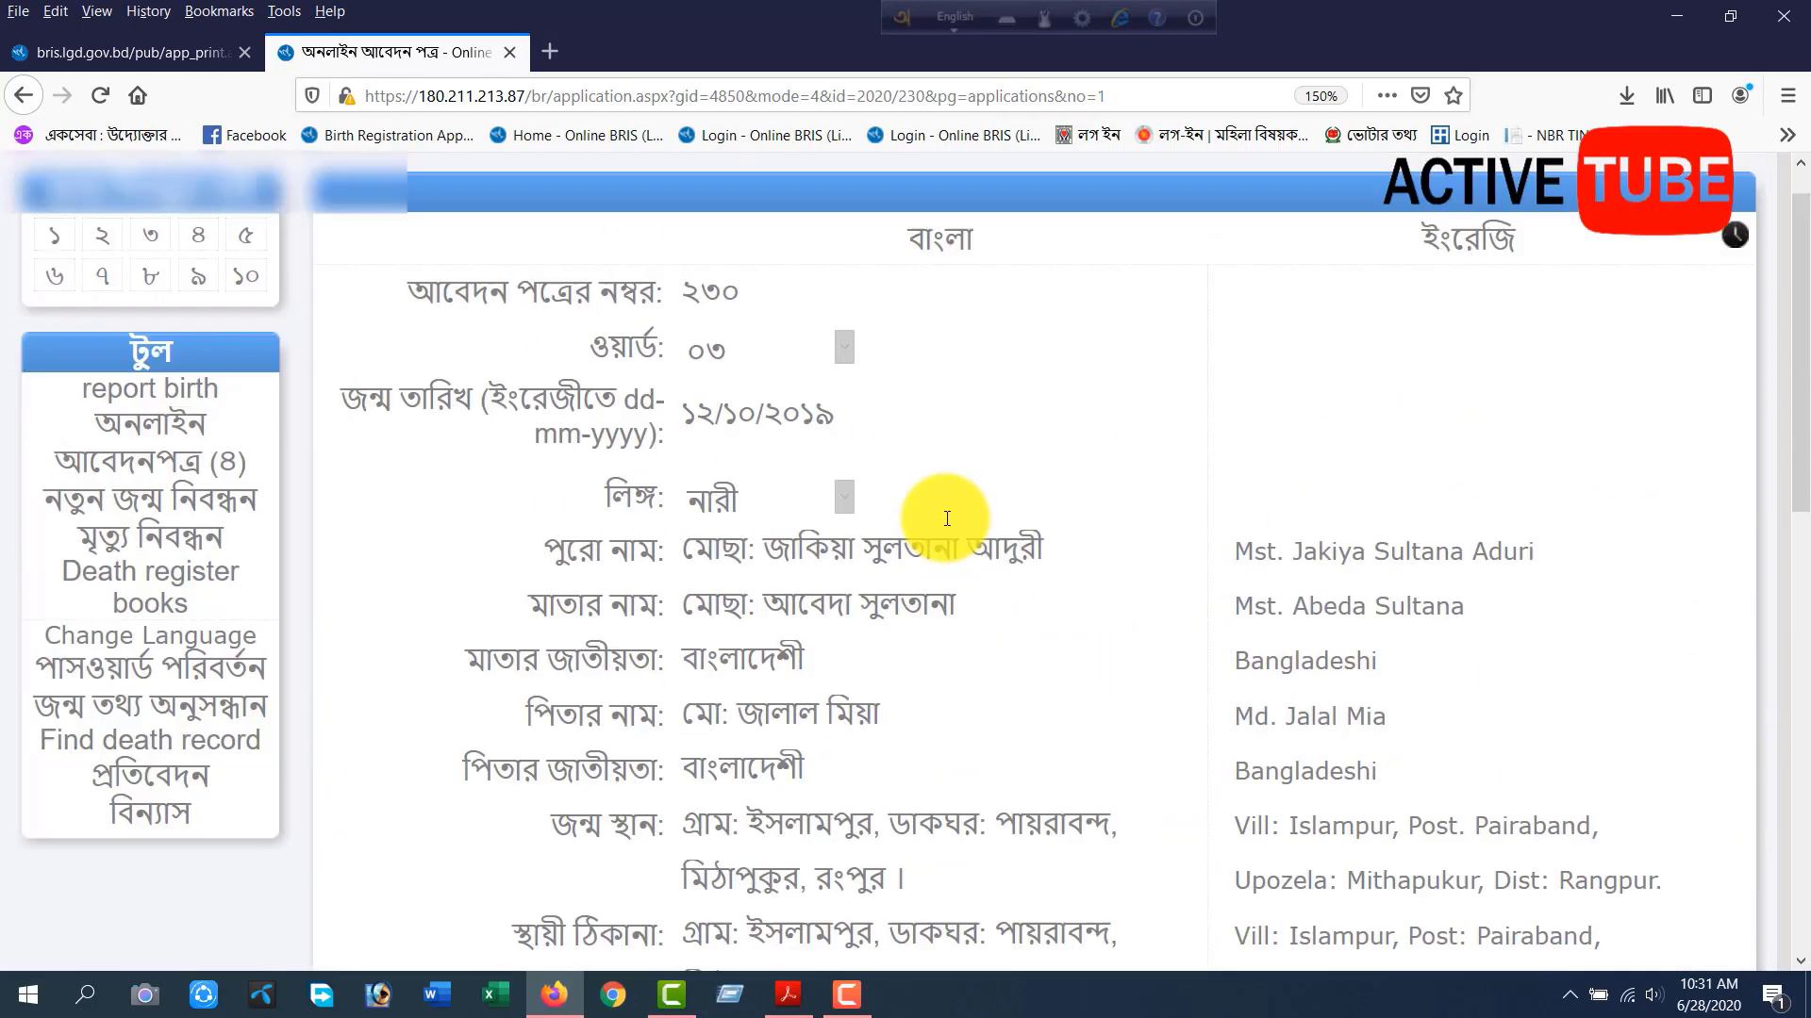
{"action": "scroll", "coordinate": [867, 513], "scroll_direction": "down", "scroll_amount": 5}
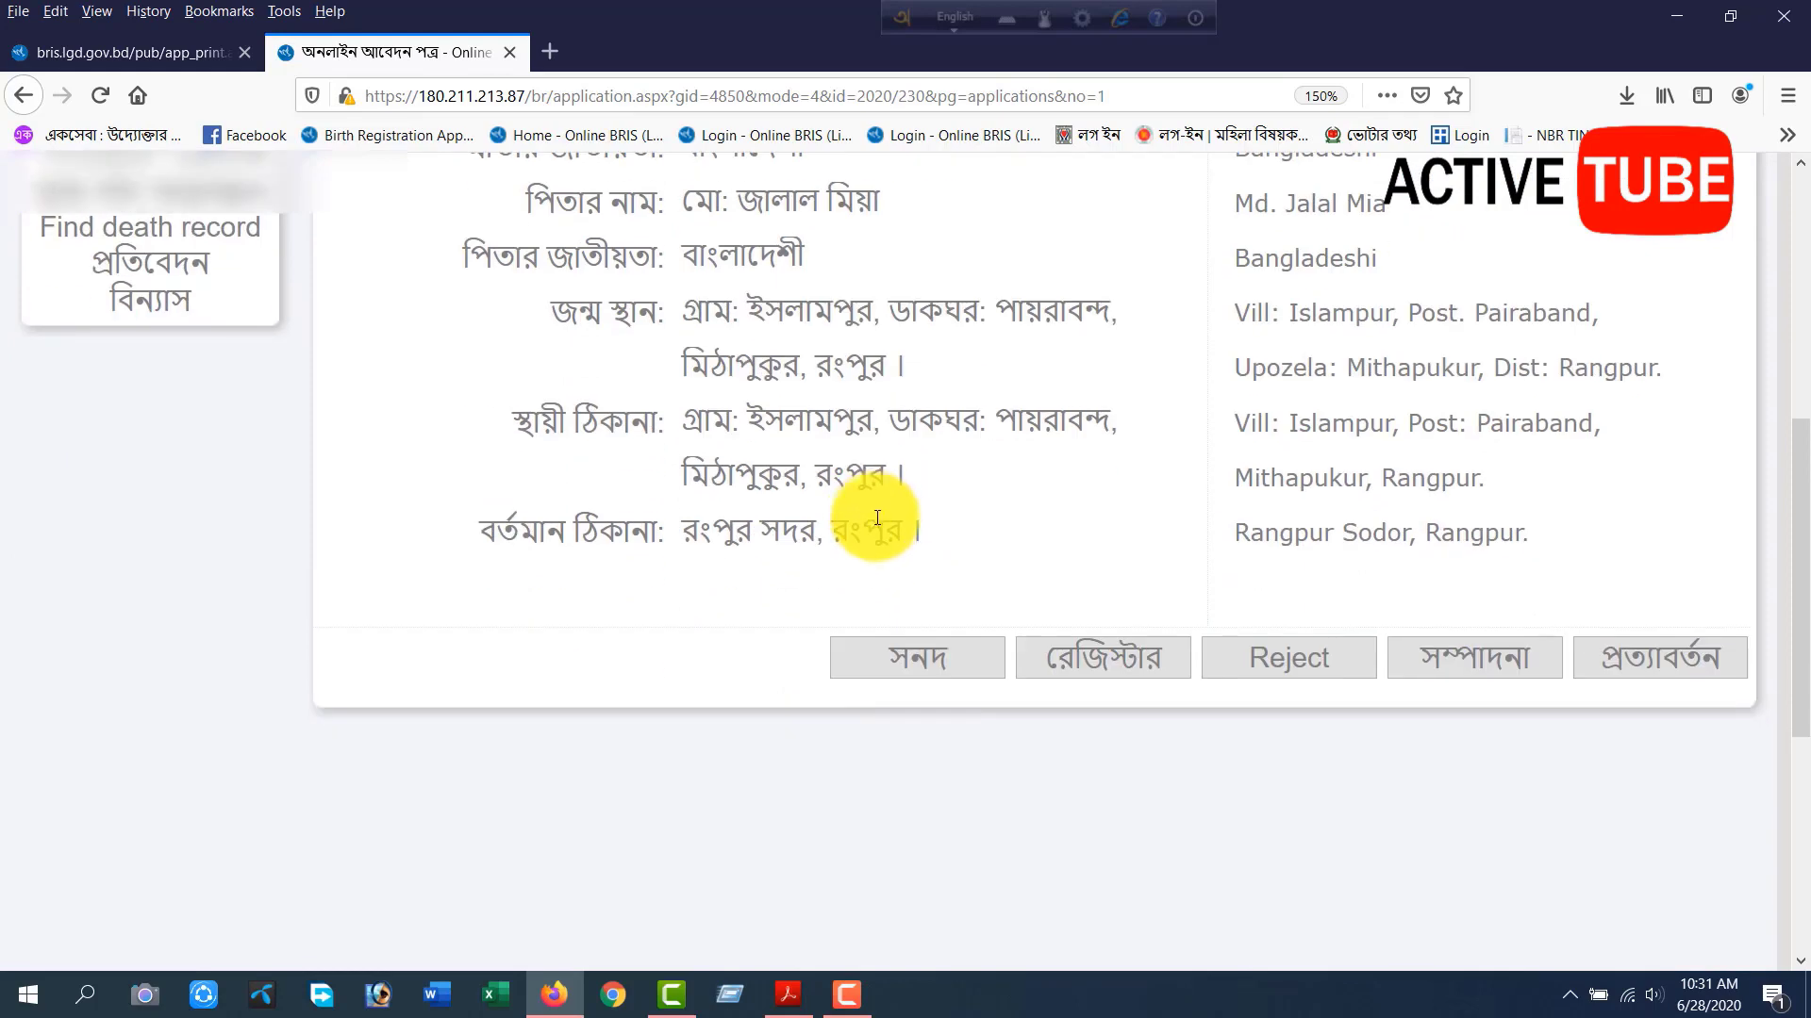
{"action": "scroll", "coordinate": [801, 819], "scroll_direction": "up", "scroll_amount": 3}
{"action": "scroll", "coordinate": [981, 745], "scroll_direction": "down", "scroll_amount": 5}
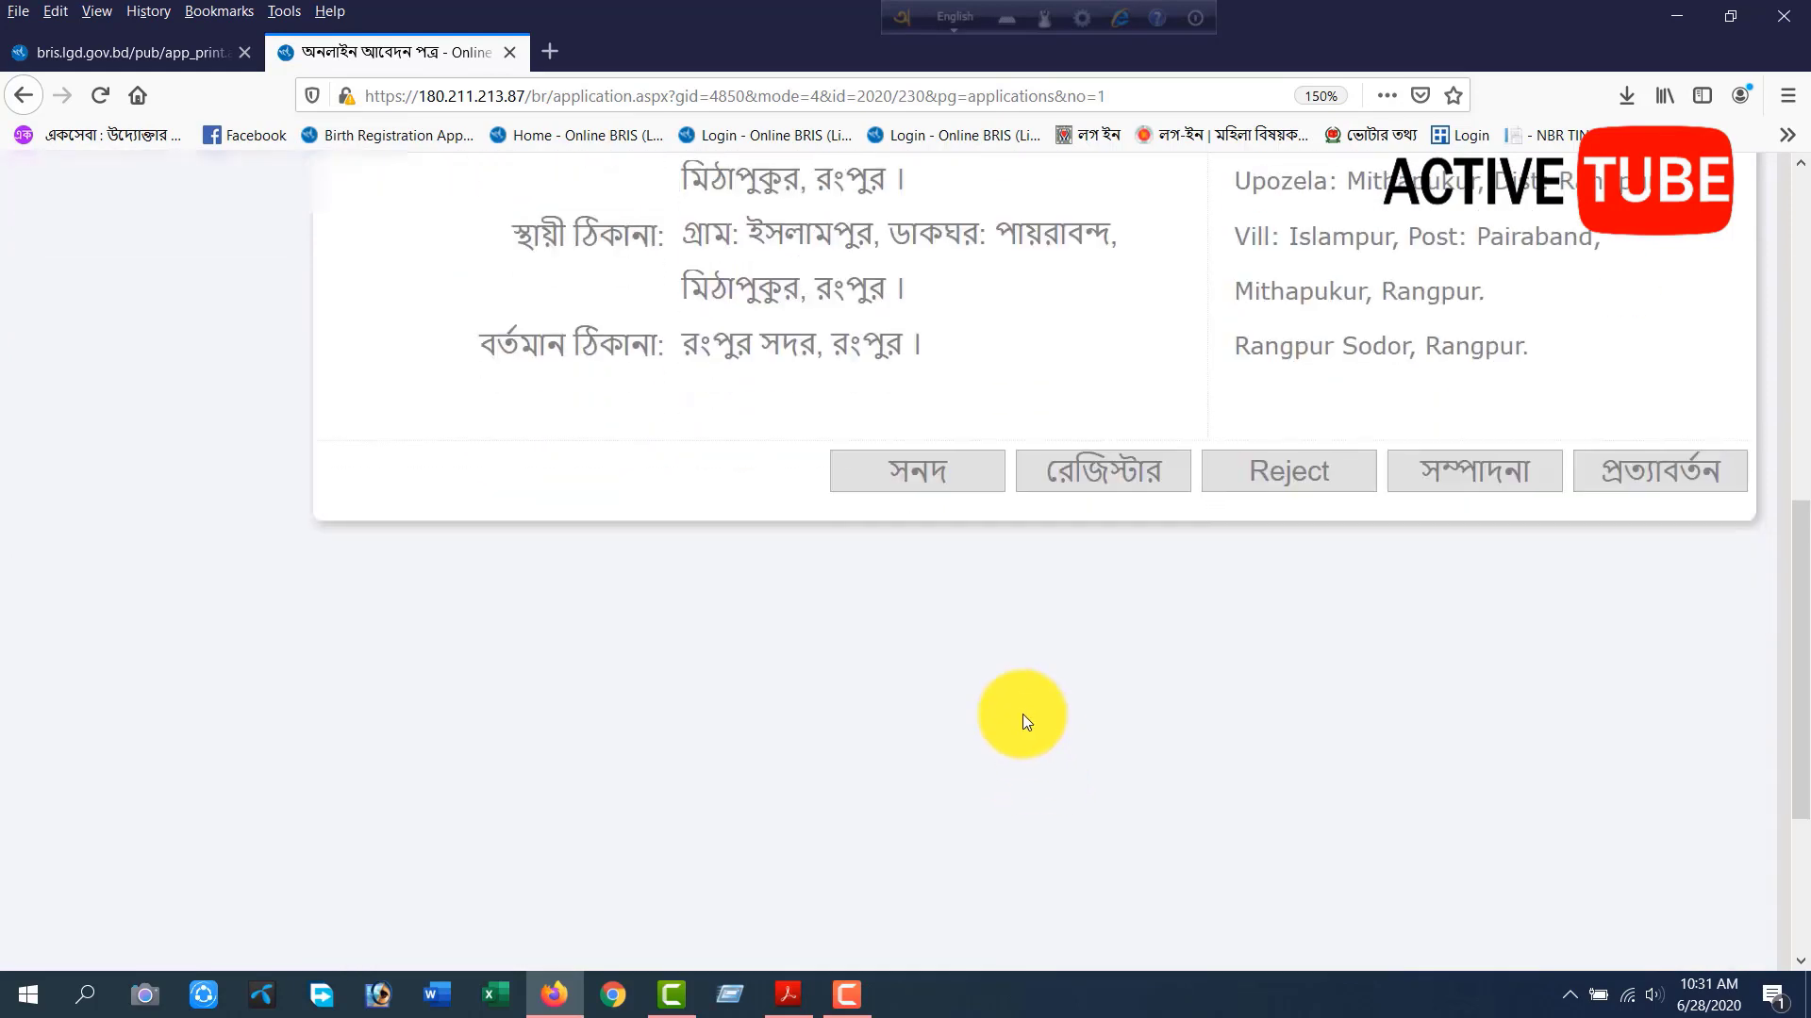
{"action": "left_click", "coordinate": [907, 485]}
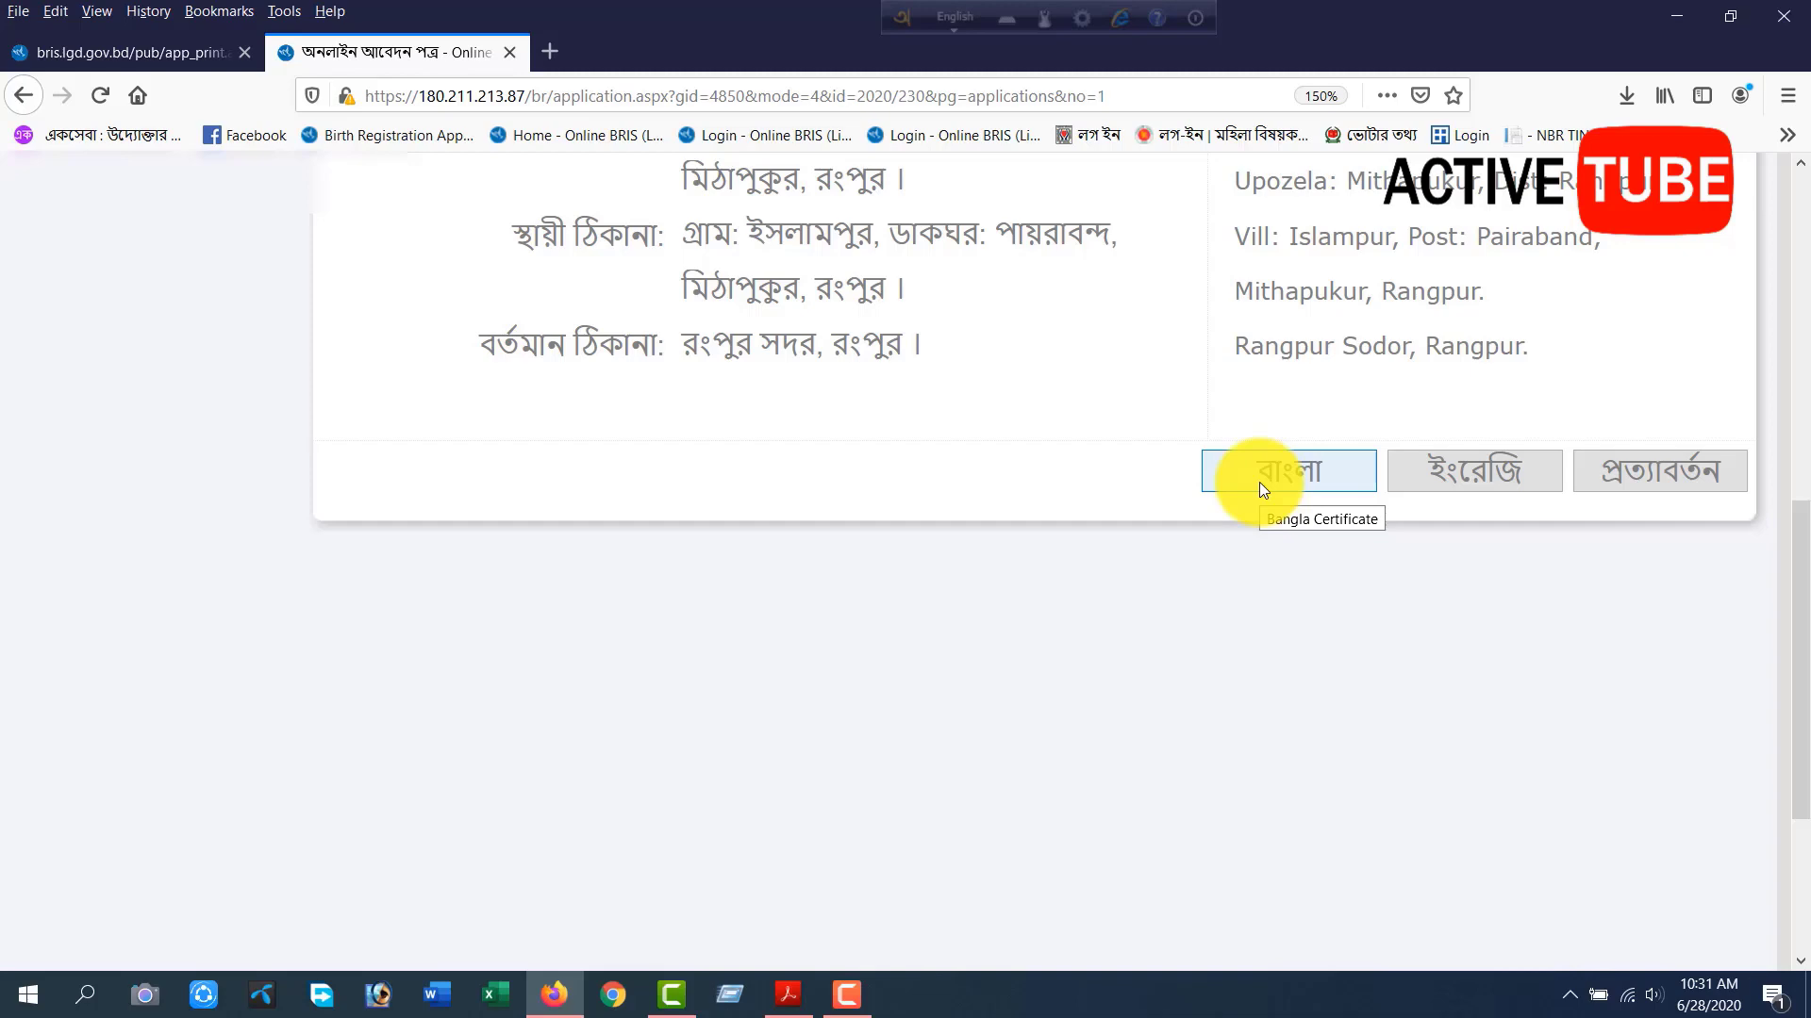
Switch to Adobe Acrobat Reader and examine the name, birth date, birth place, parents and address on the open Bangla birth certificate.
{"action": "left_click", "coordinate": [794, 990]}
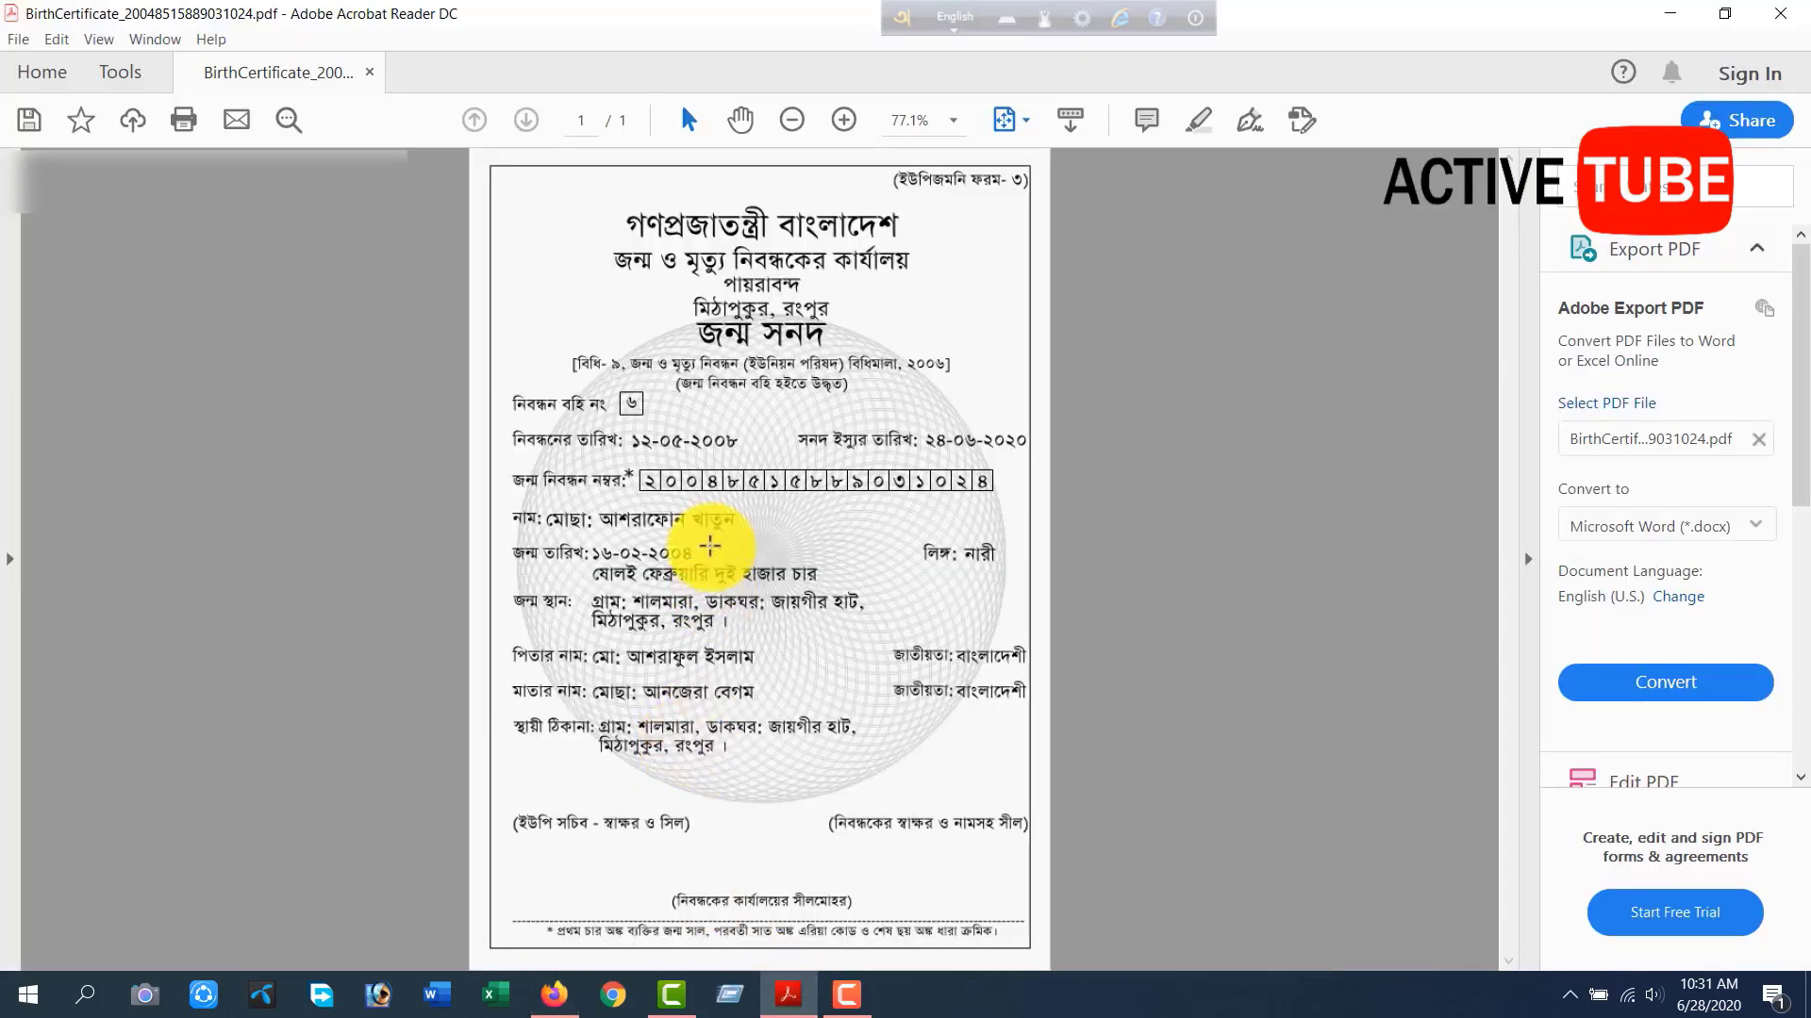
{"action": "left_click_drag", "start_coordinate": [587, 497], "coordinate": [771, 582]}
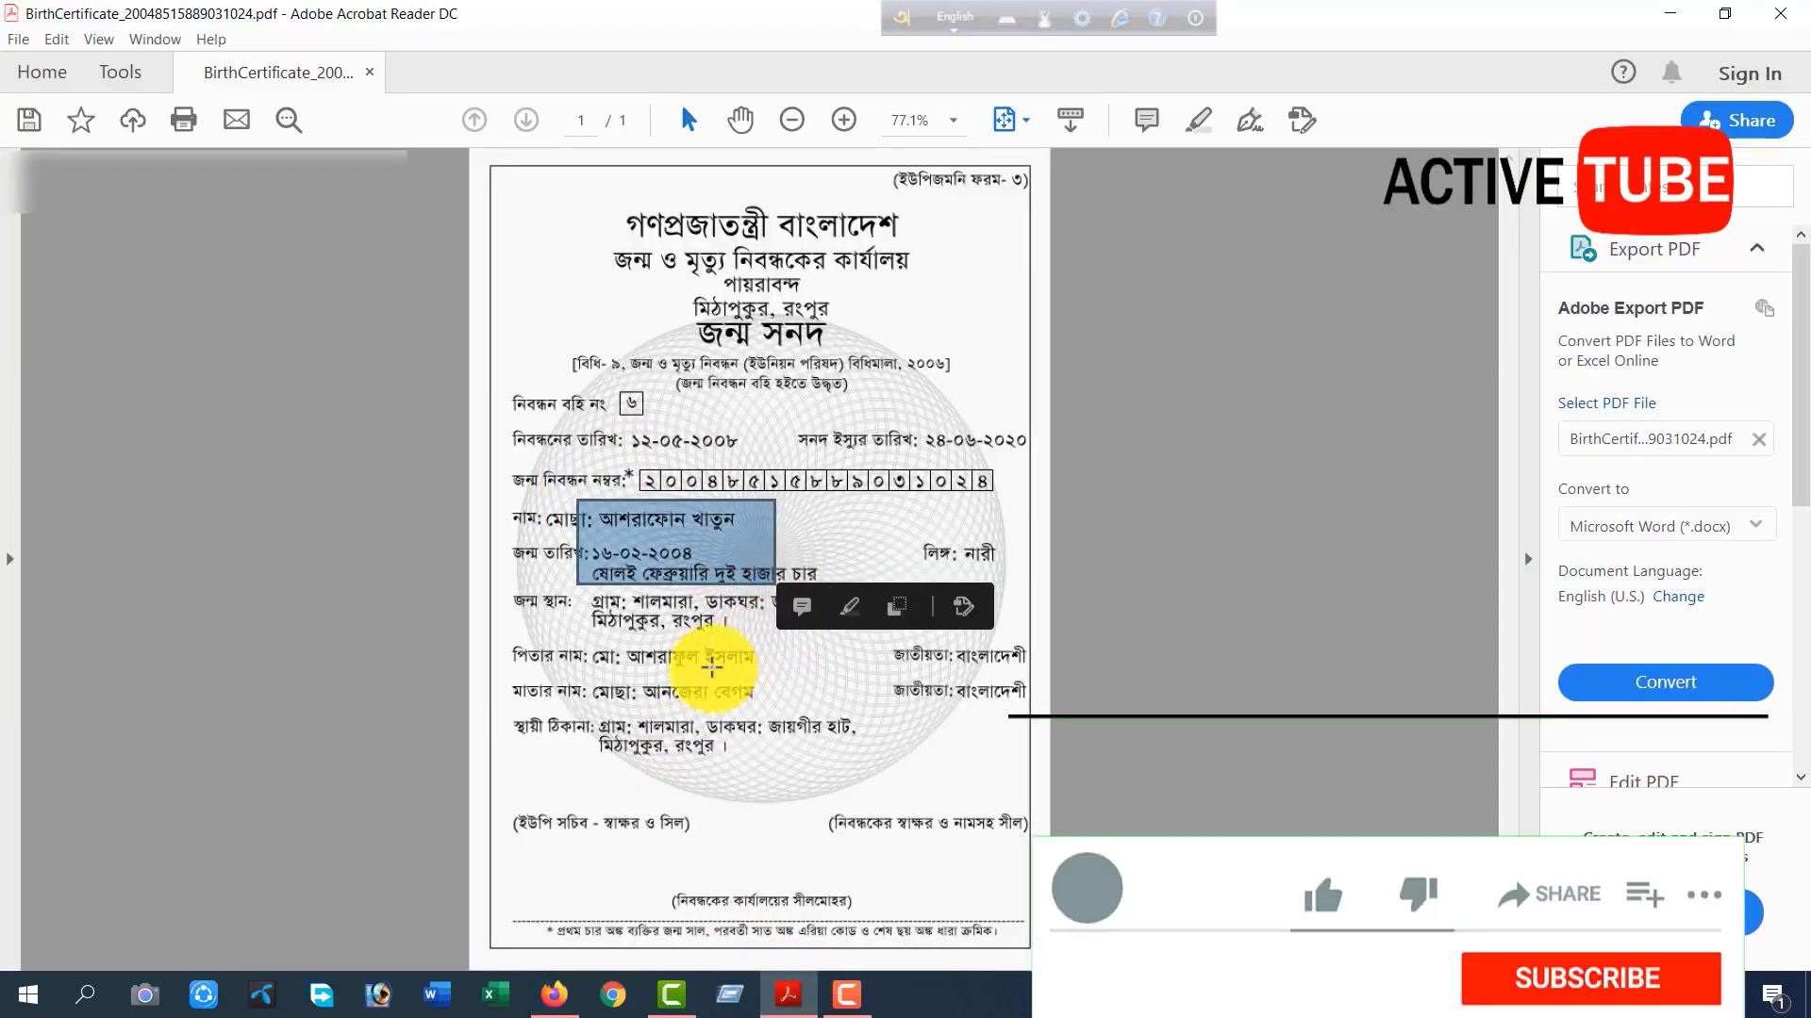
{"action": "left_click", "coordinate": [709, 665]}
{"action": "left_click", "coordinate": [641, 581]}
{"action": "left_click", "coordinate": [862, 649]}
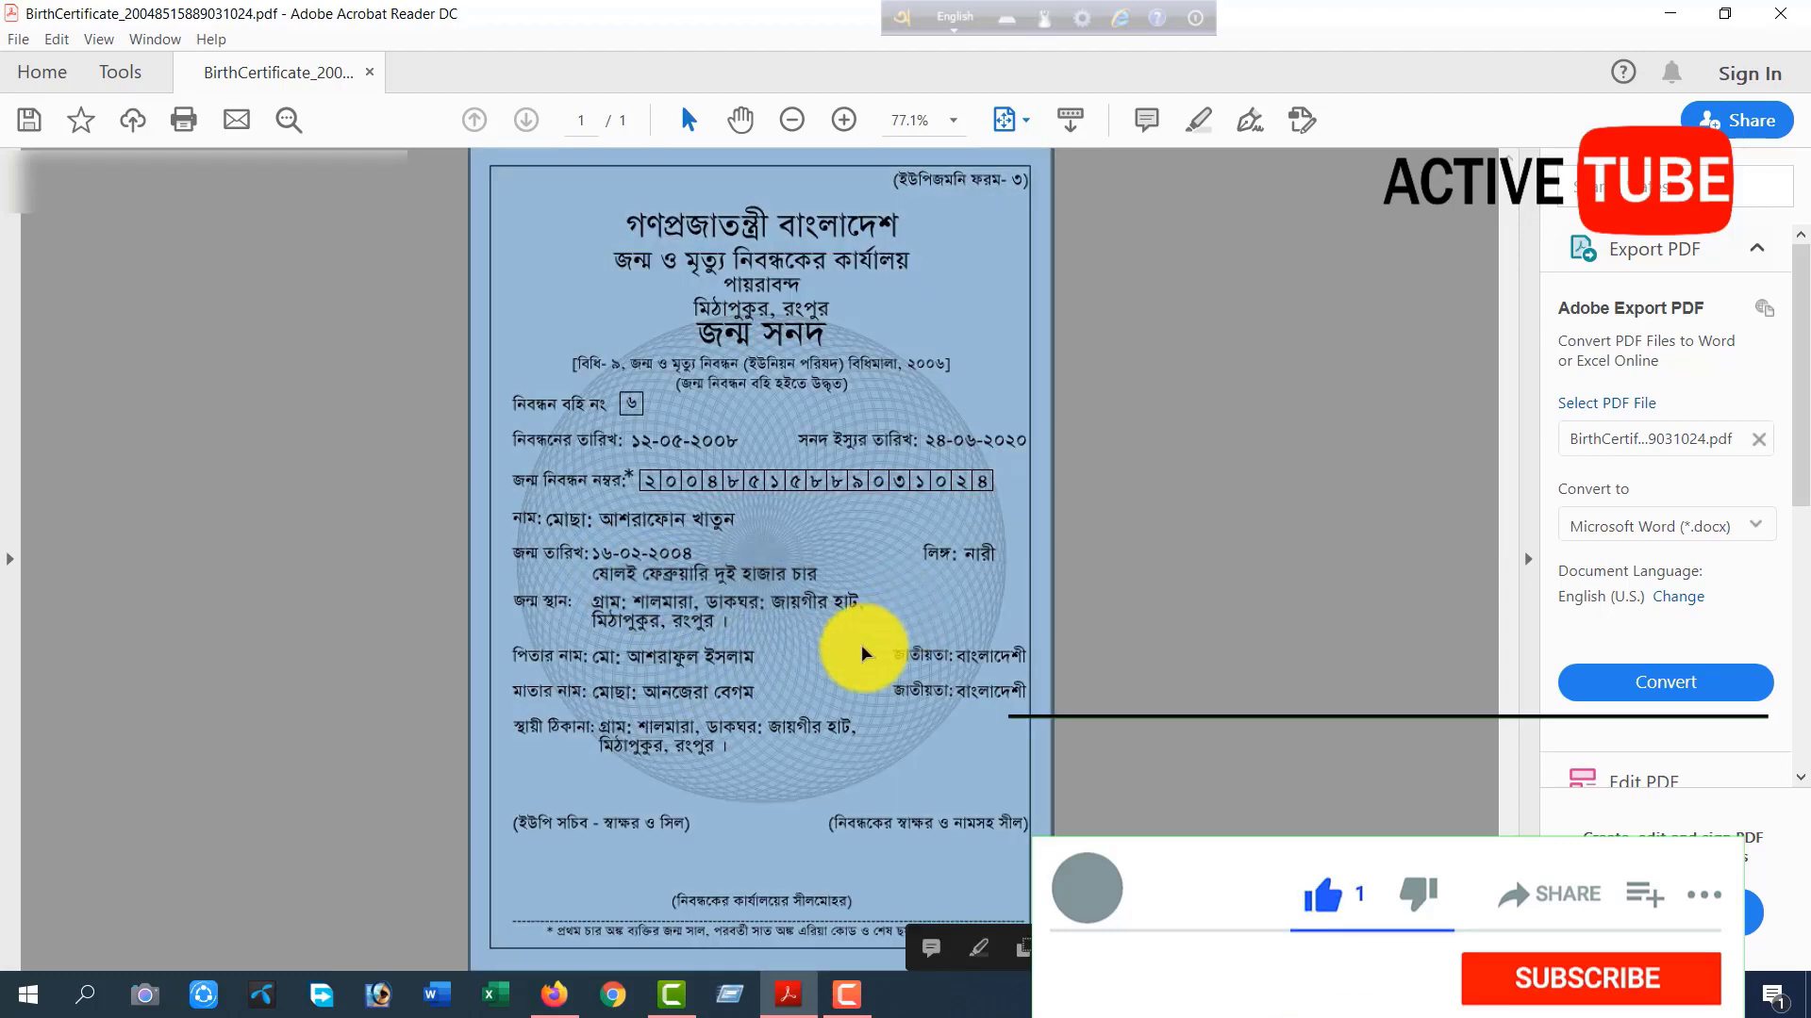
{"action": "left_click", "coordinate": [698, 684]}
{"action": "left_click", "coordinate": [645, 642]}
{"action": "left_click", "coordinate": [587, 634]}
{"action": "left_click_drag", "start_coordinate": [585, 631], "coordinate": [613, 658]}
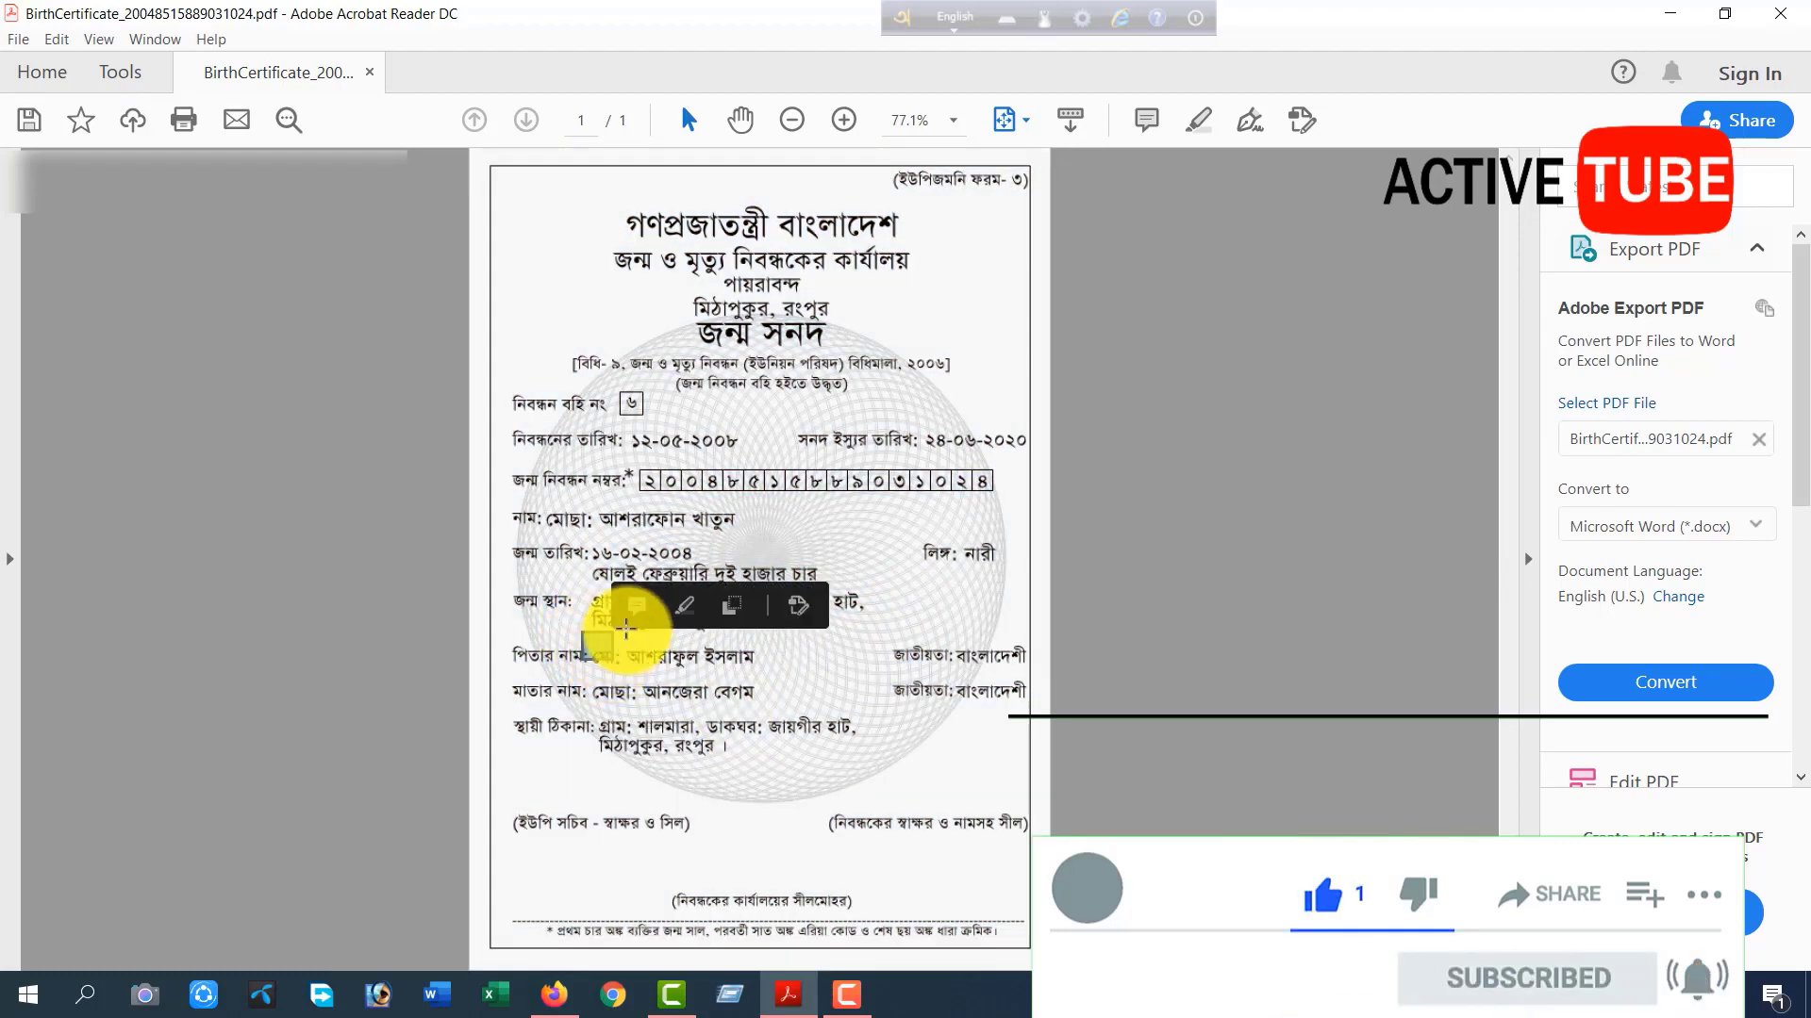
{"action": "left_click", "coordinate": [677, 539]}
{"action": "left_click", "coordinate": [830, 566]}
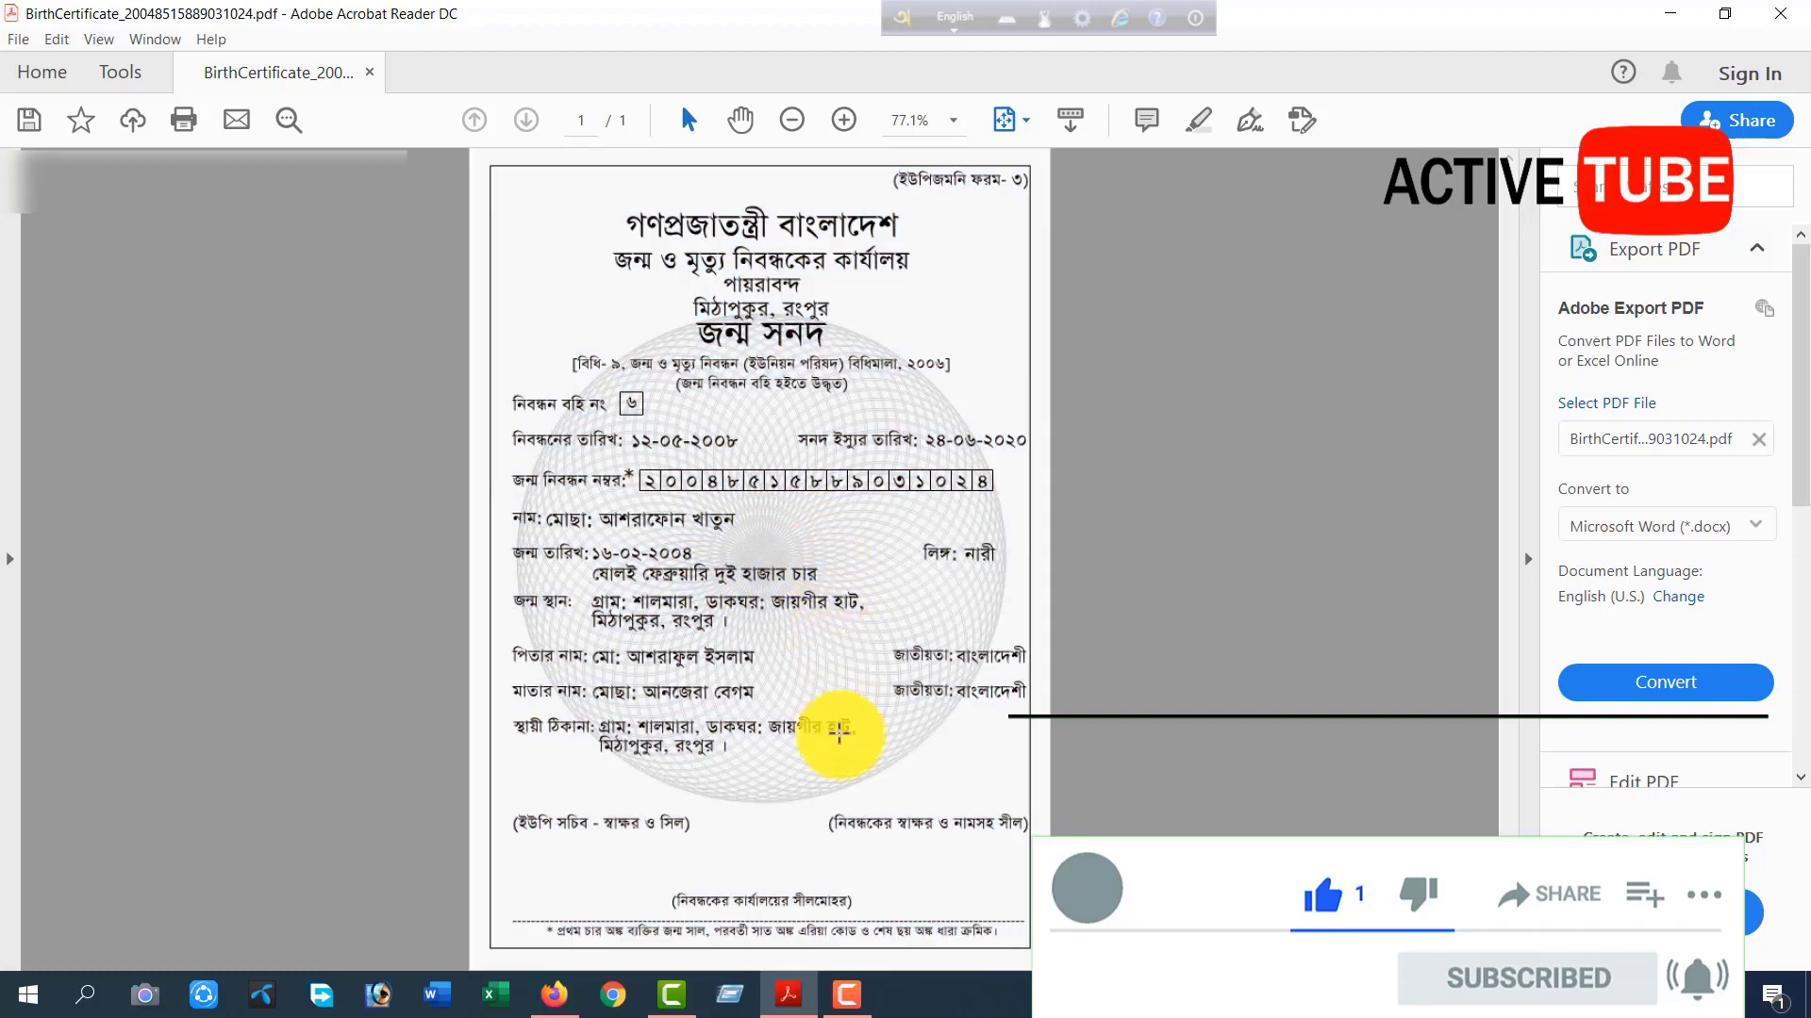